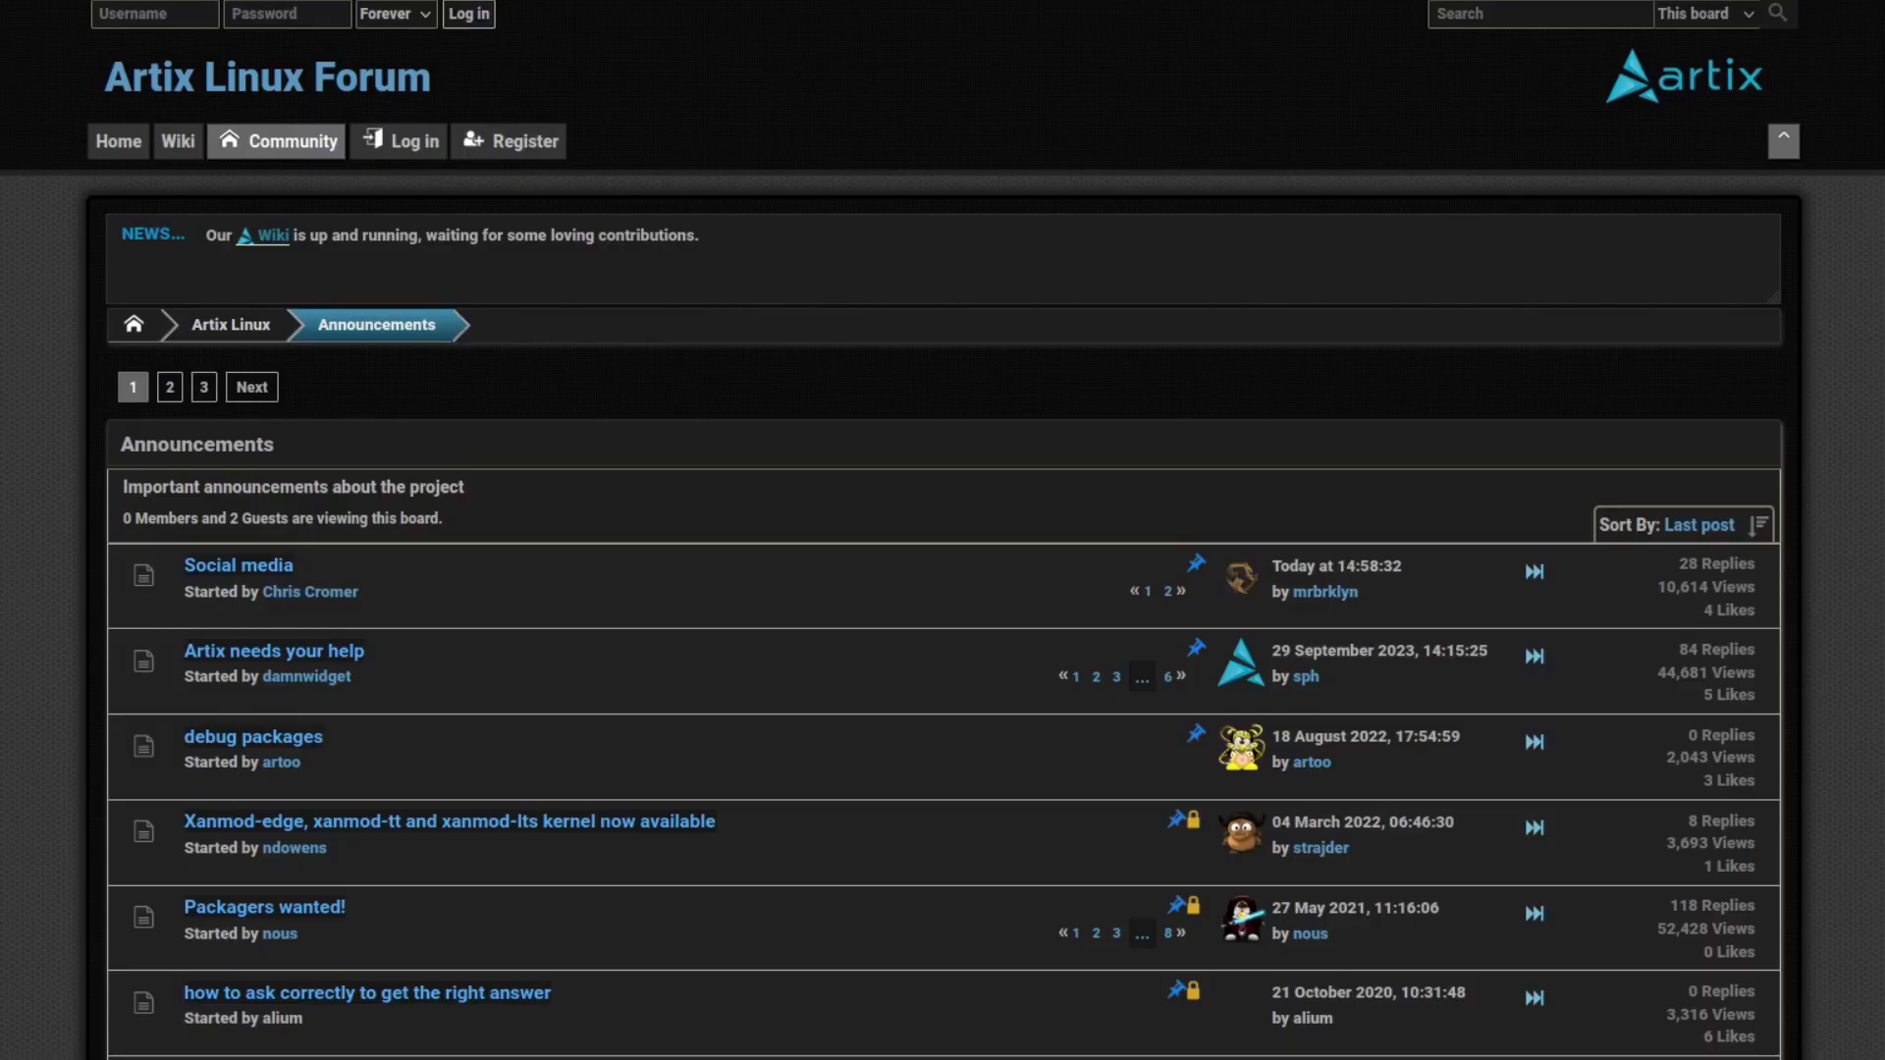
Look through the topics on the Artix Linux forum's Announcements board
scroll(604, 627, down, 5)
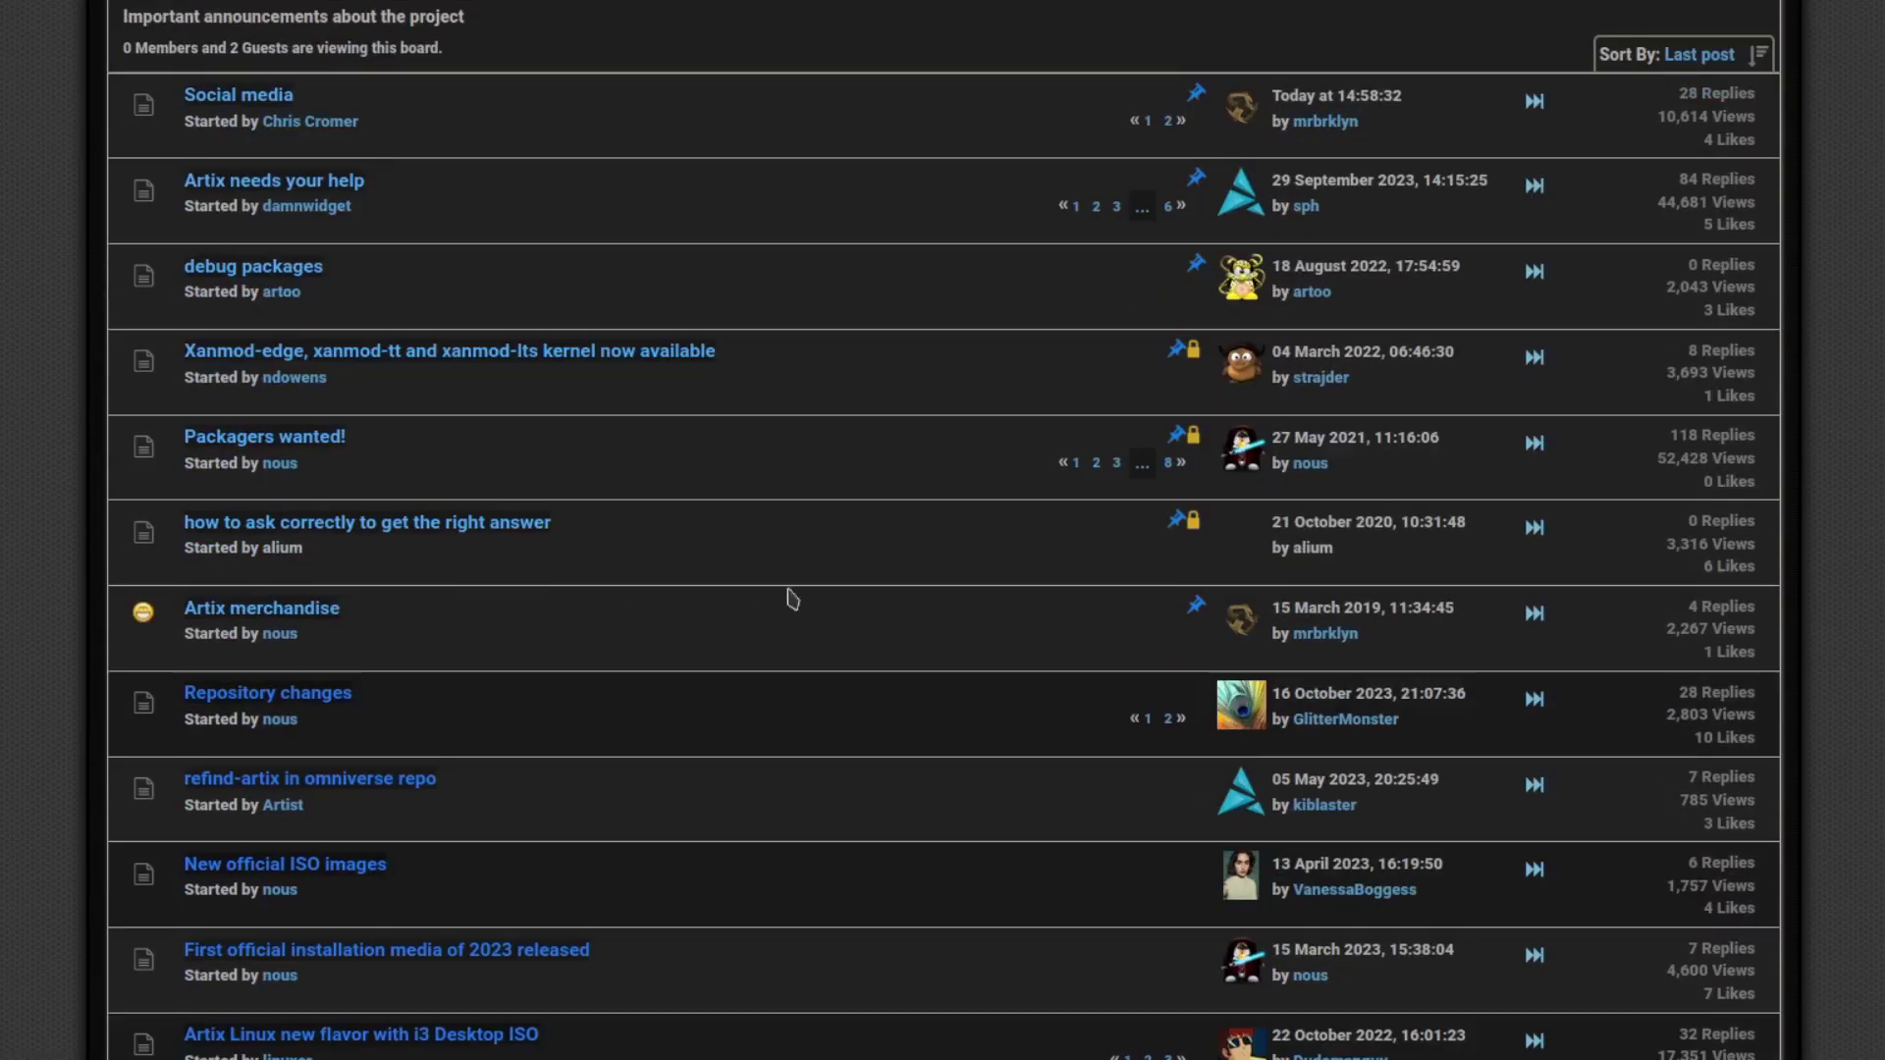
scroll(799, 597, down, 5)
scroll(799, 601, down, 2)
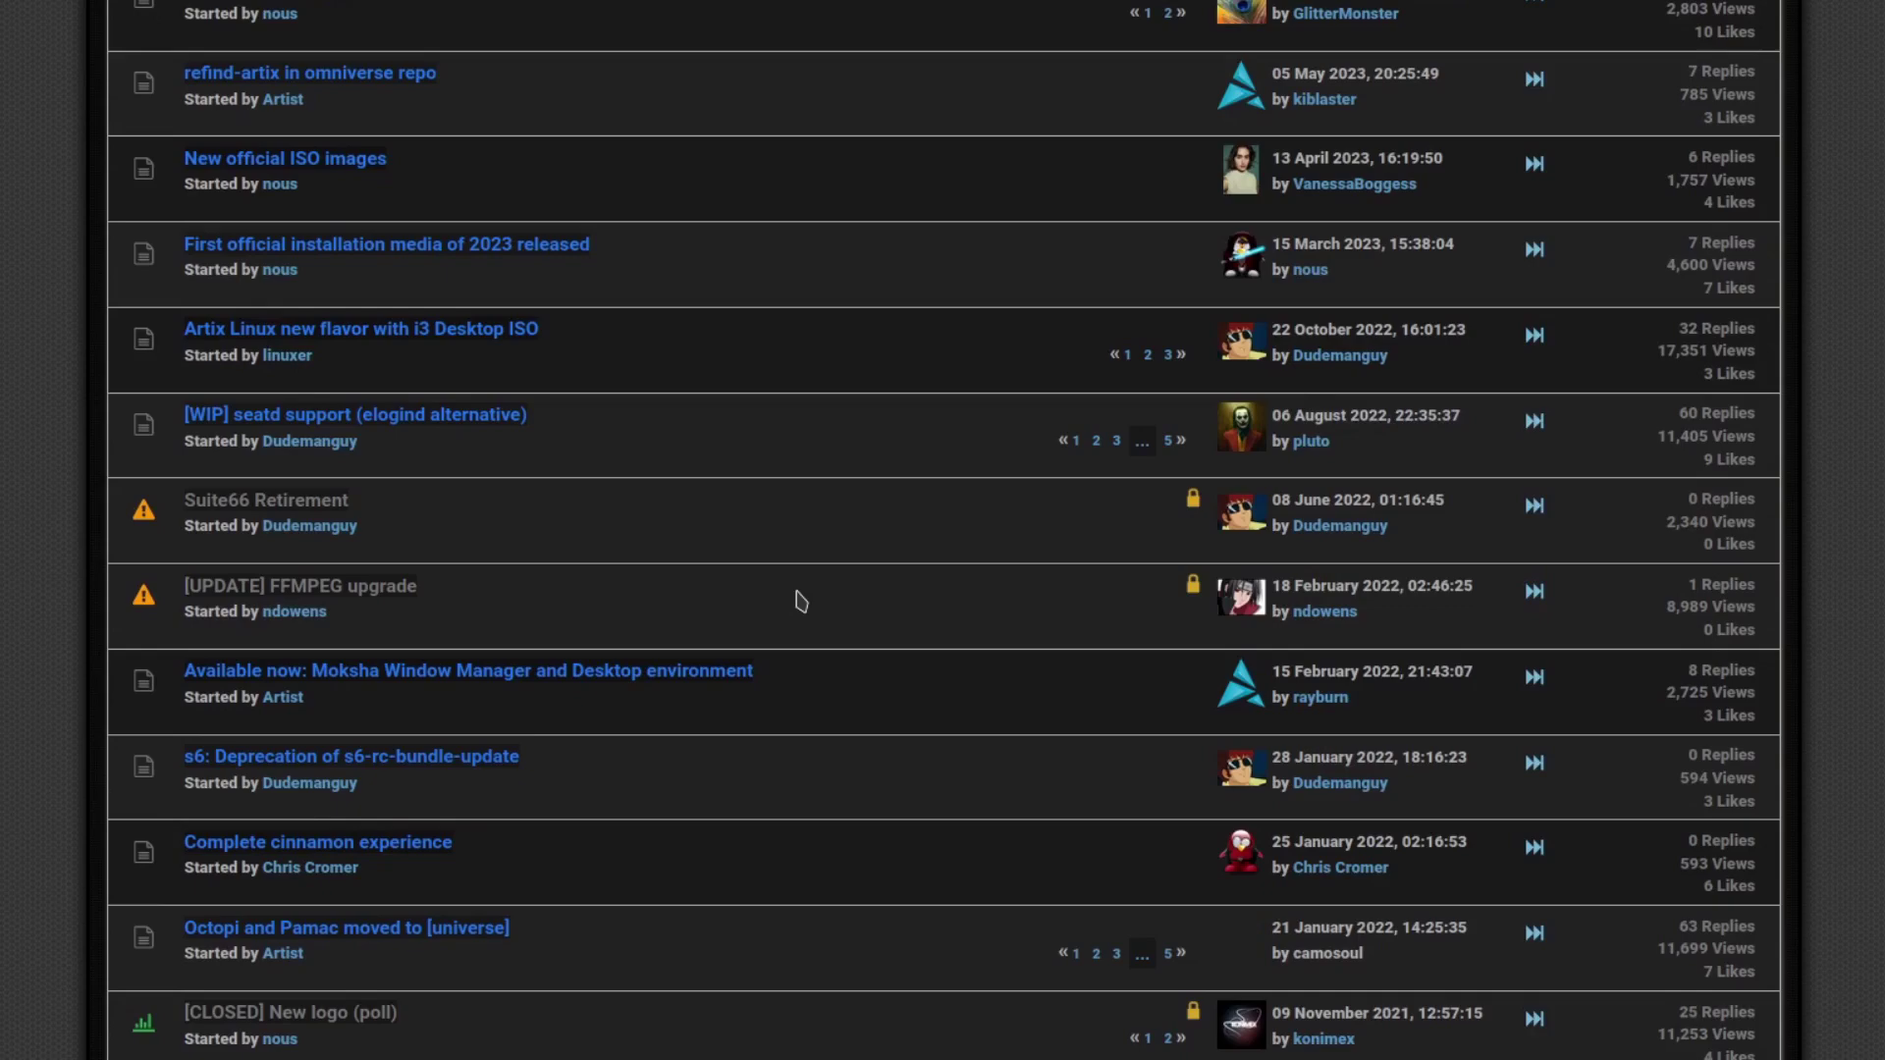
scroll(789, 643, up, 12)
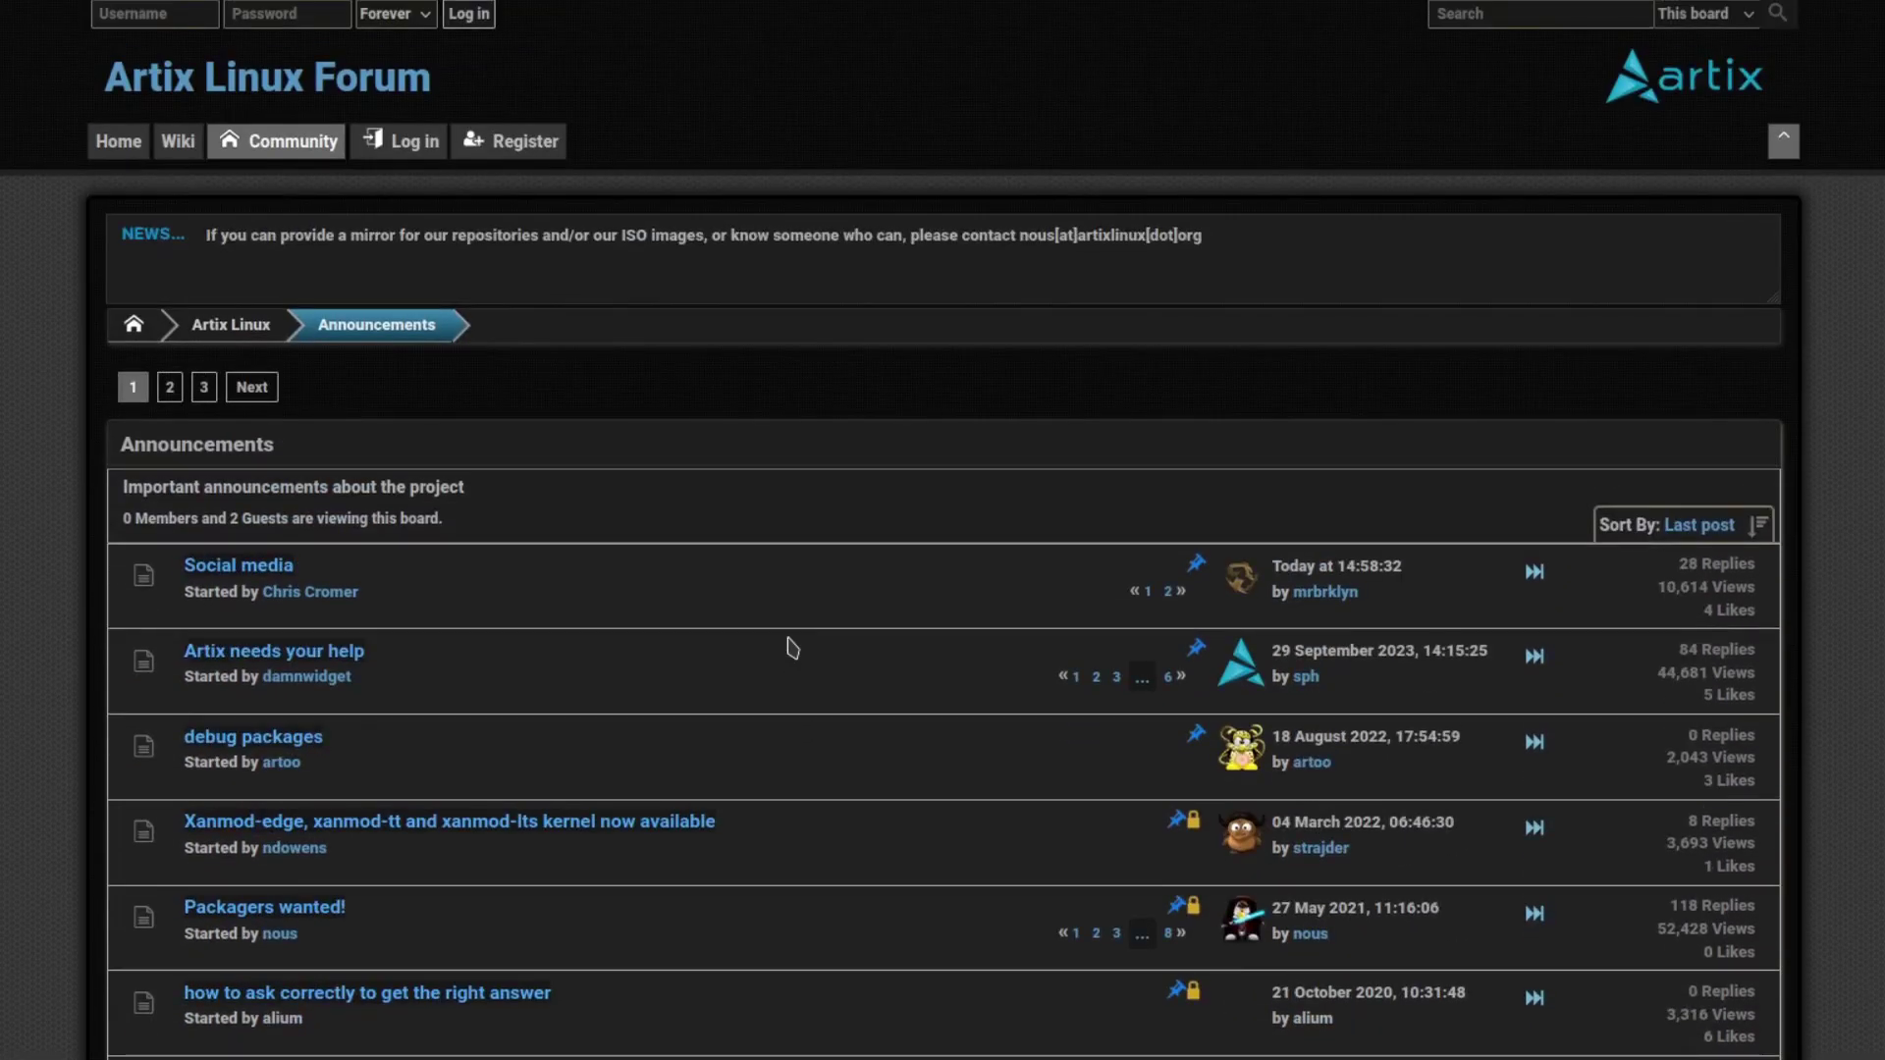
scroll(792, 648, down, 5)
scroll(792, 648, down, 5)
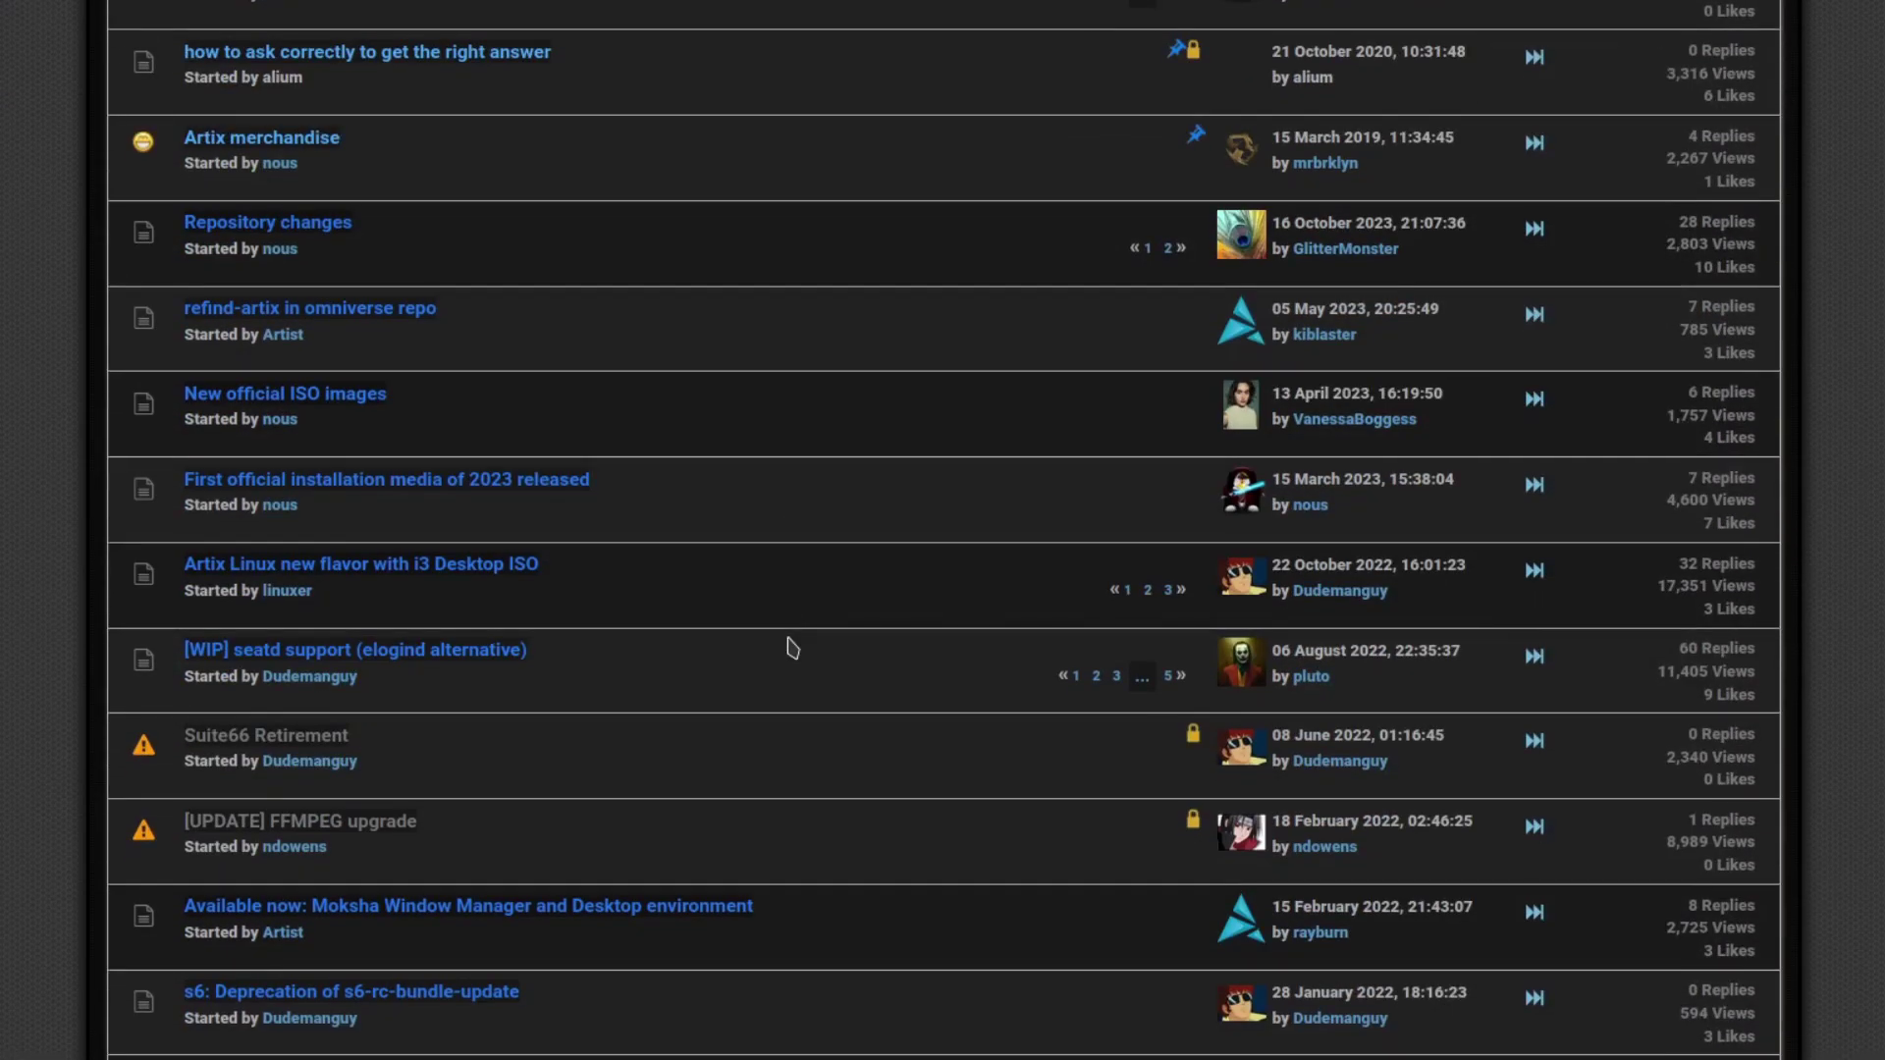
scroll(792, 648, up, 7)
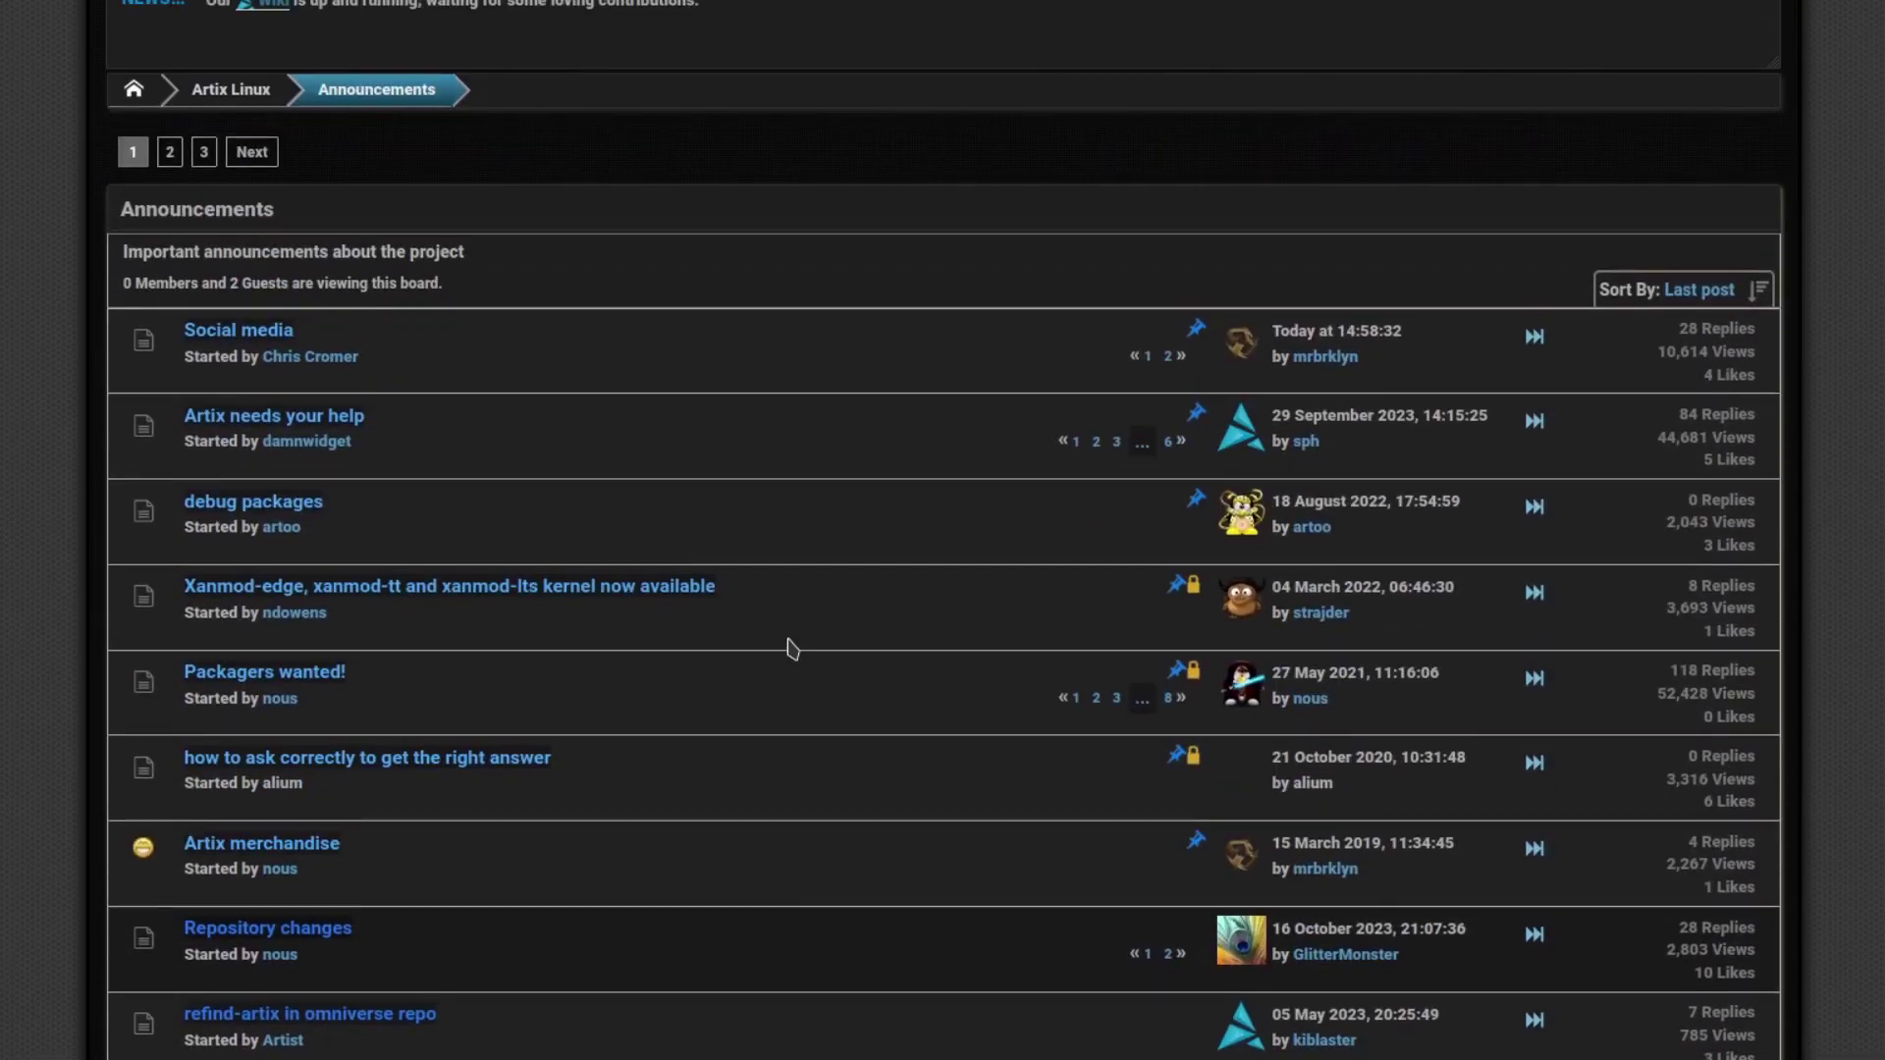
scroll(793, 648, up, 2)
scroll(792, 648, down, 2)
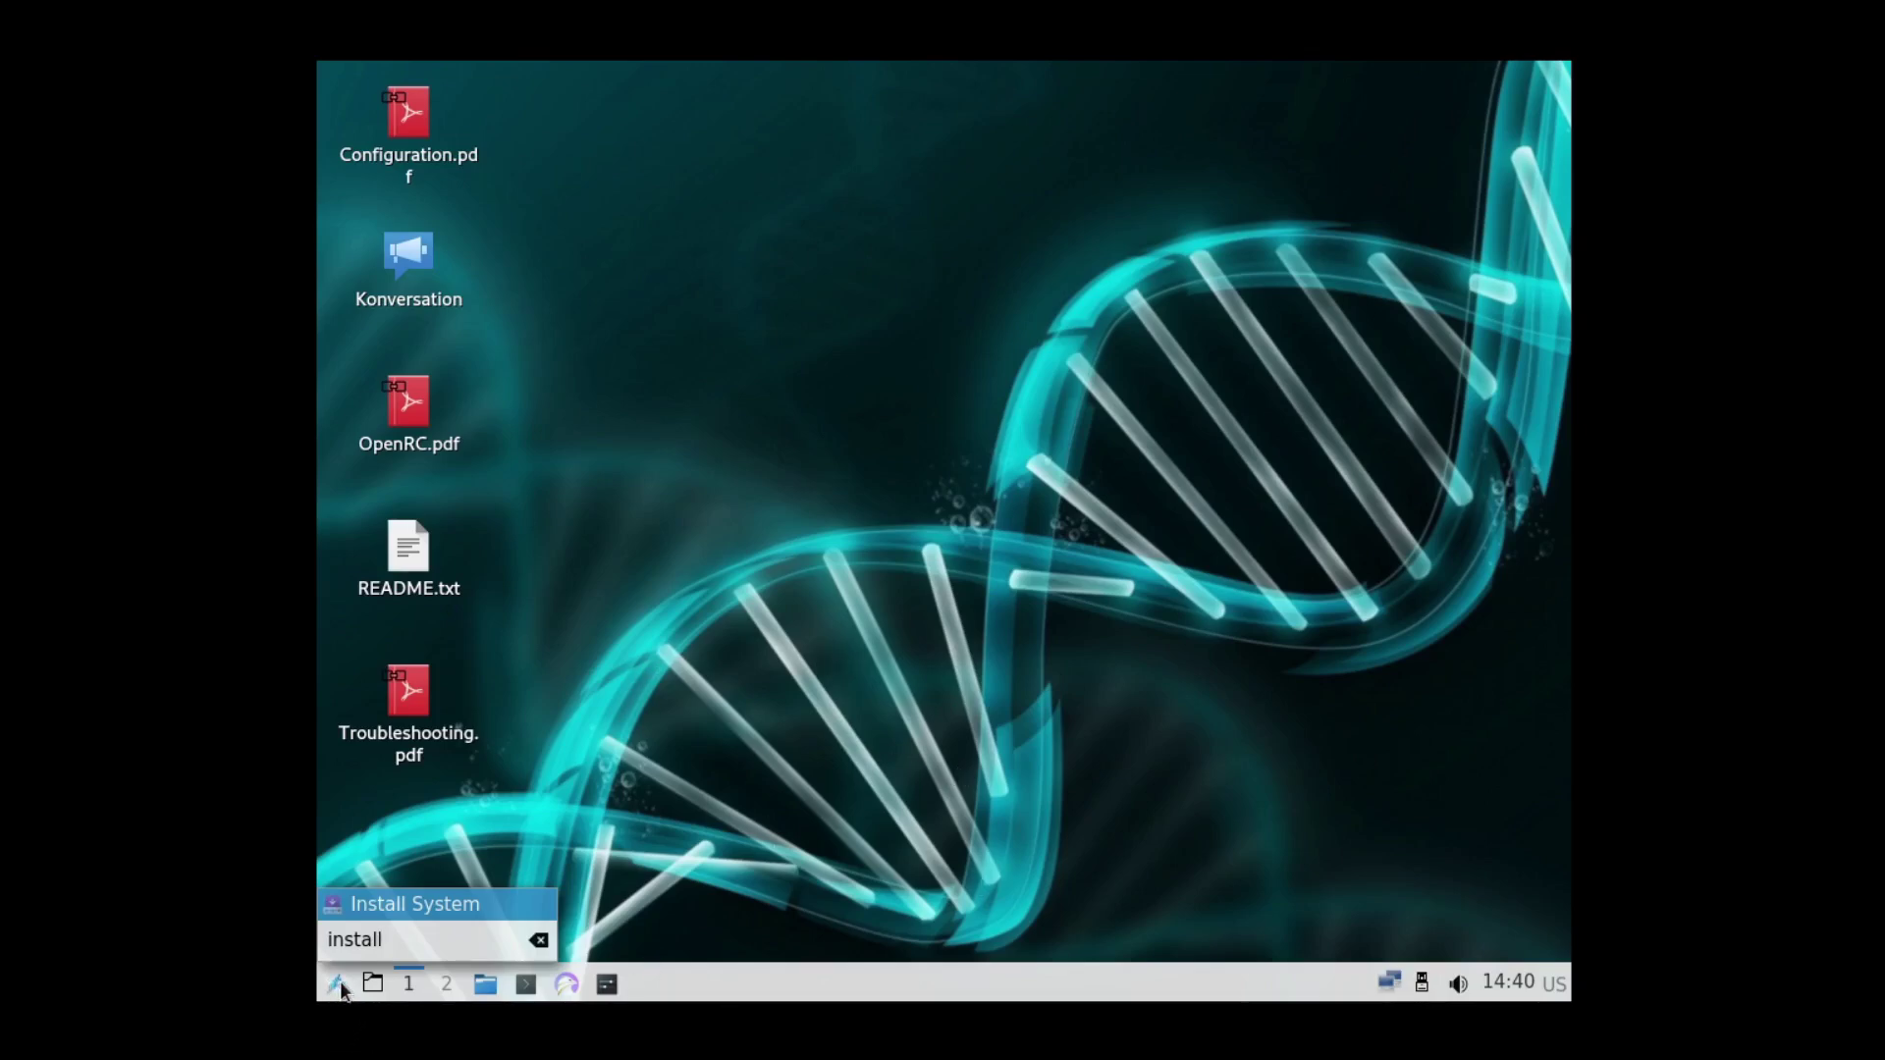
Launch the system installer and accept American English and the America/Los Angeles time zone
click(403, 906)
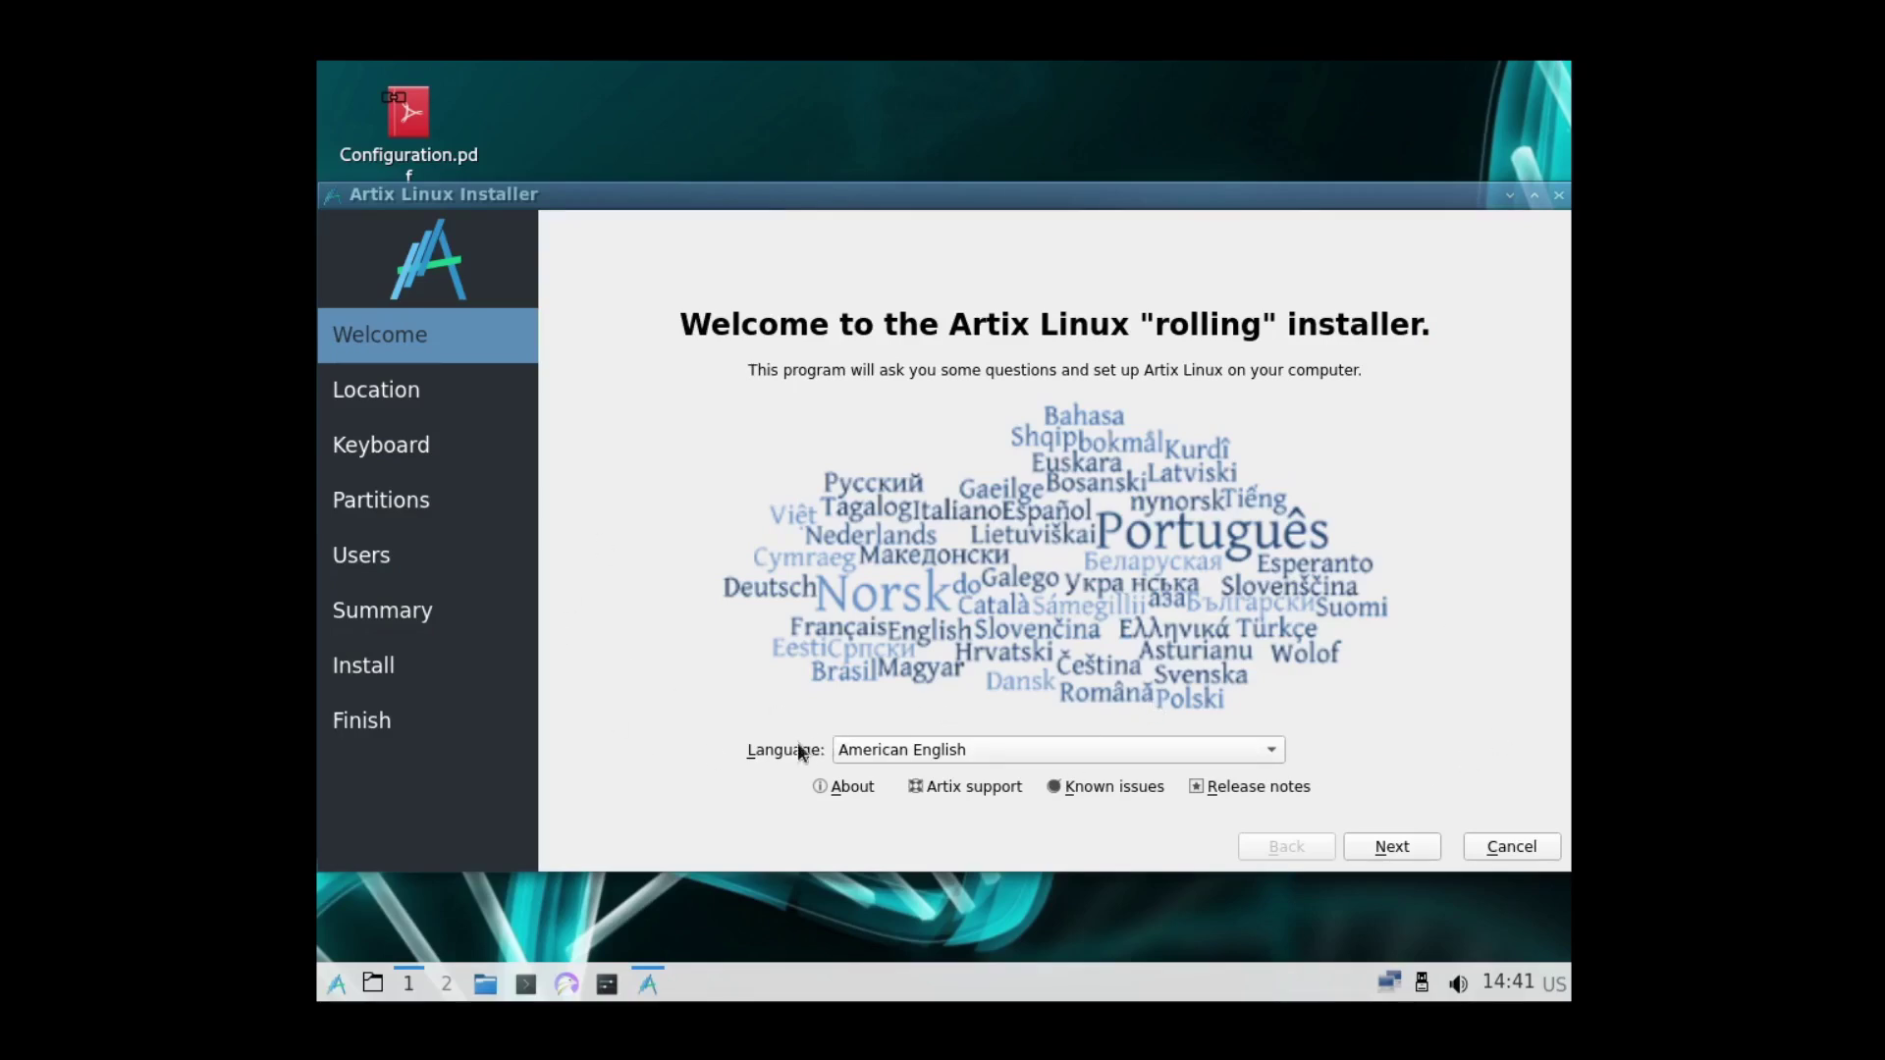
click(1398, 850)
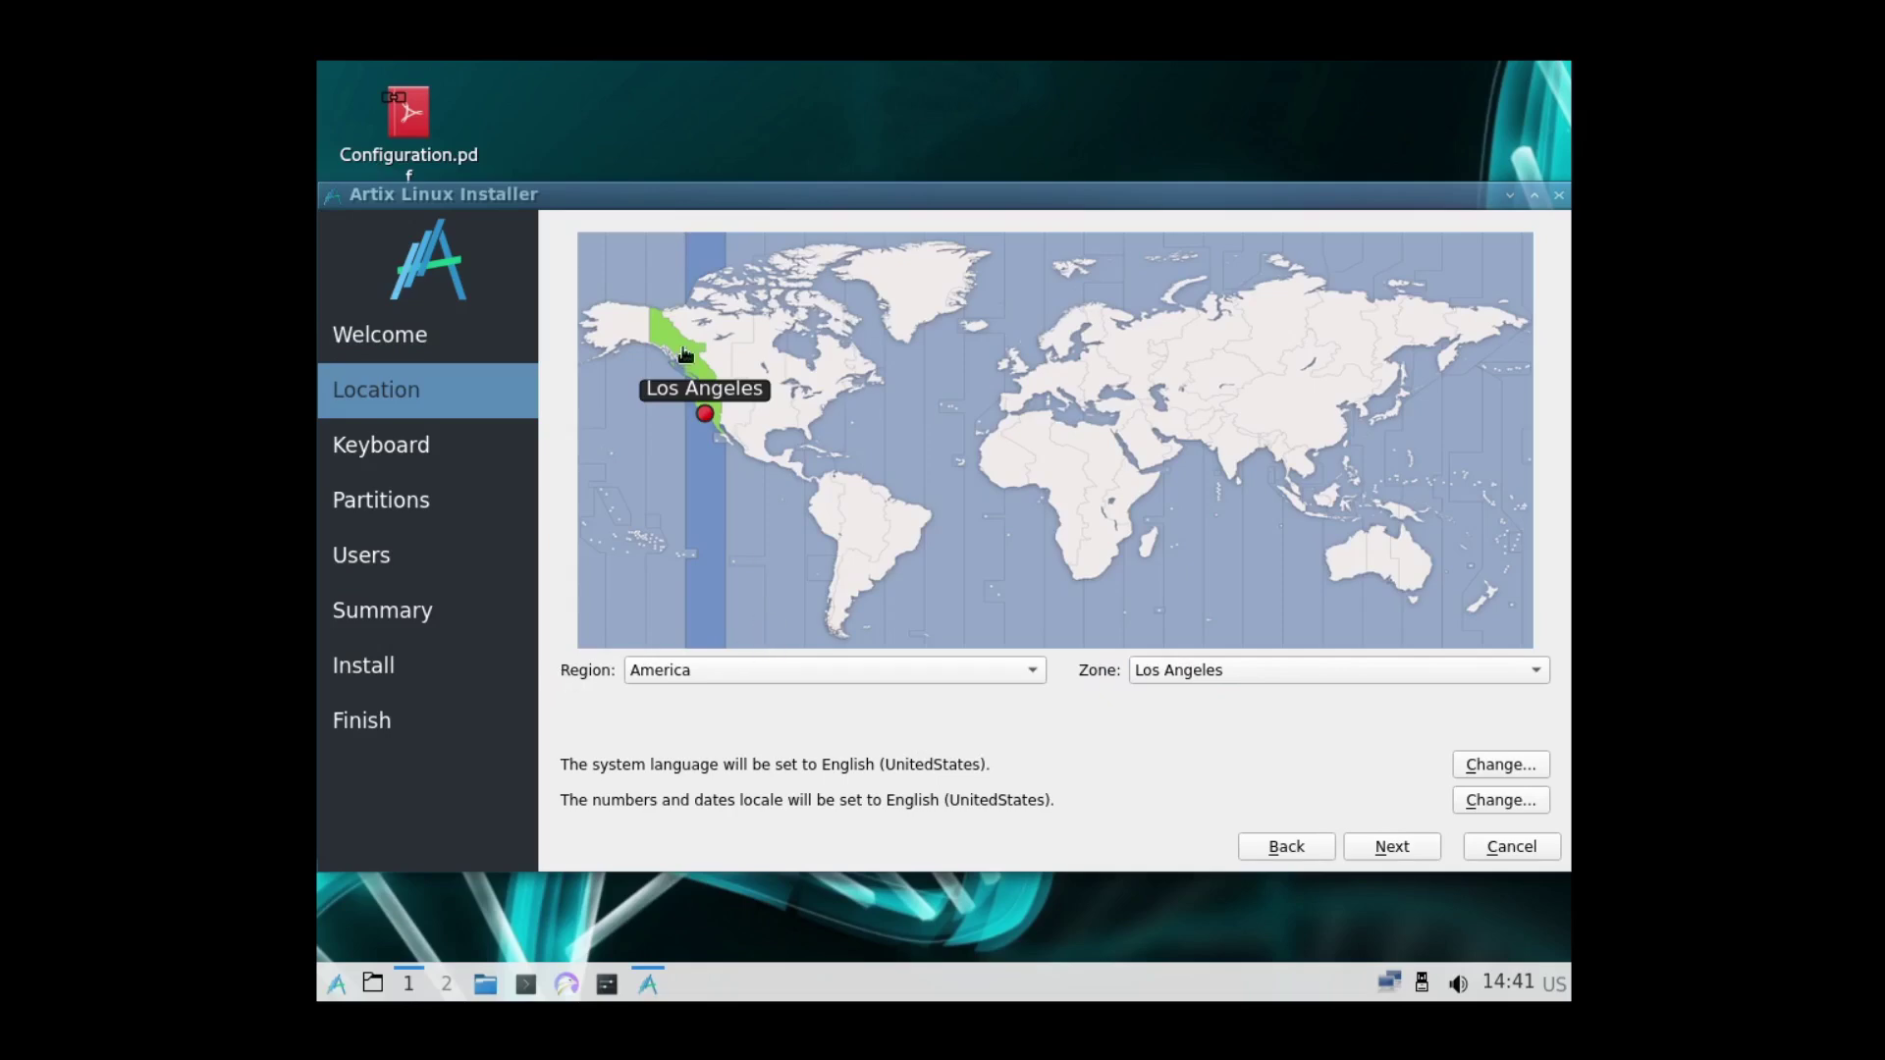
click(1394, 850)
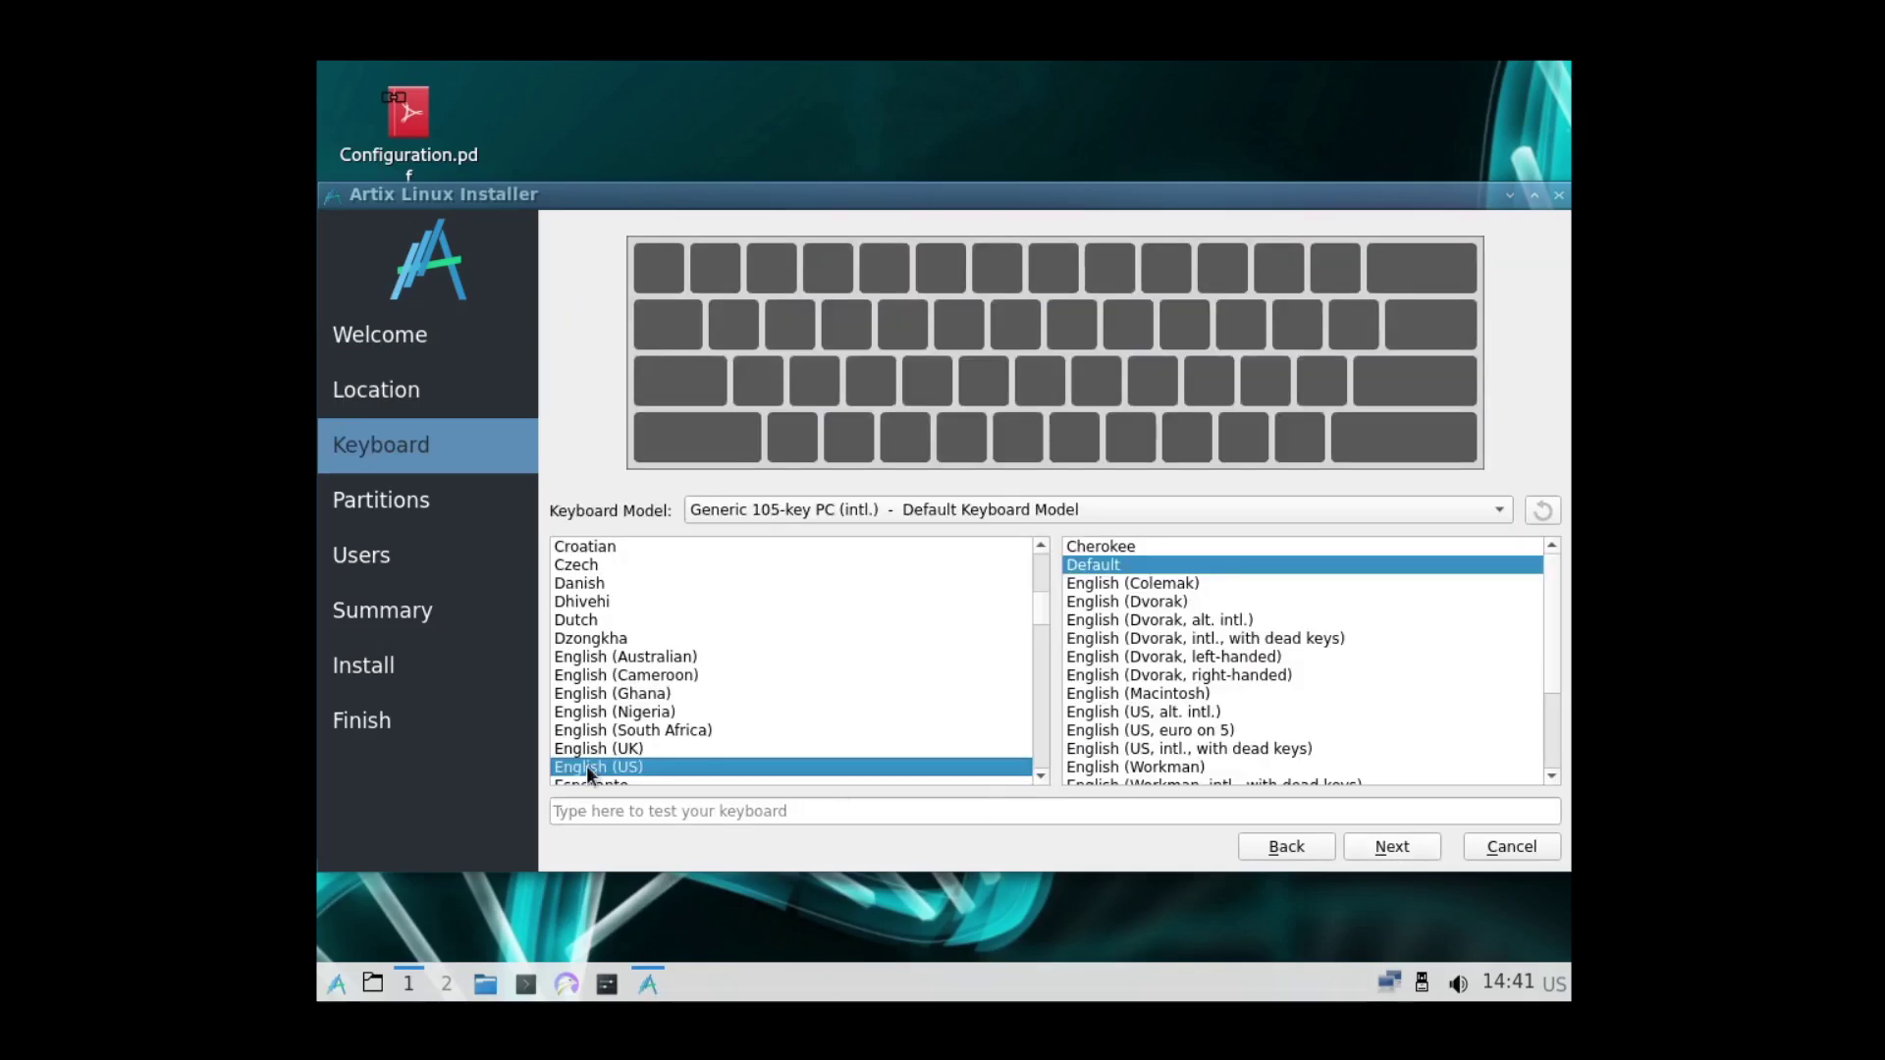
Accept the default English (US) keyboard layout and choose to erase the 40.0 GiB /dev/sda disk for the installation
click(1384, 850)
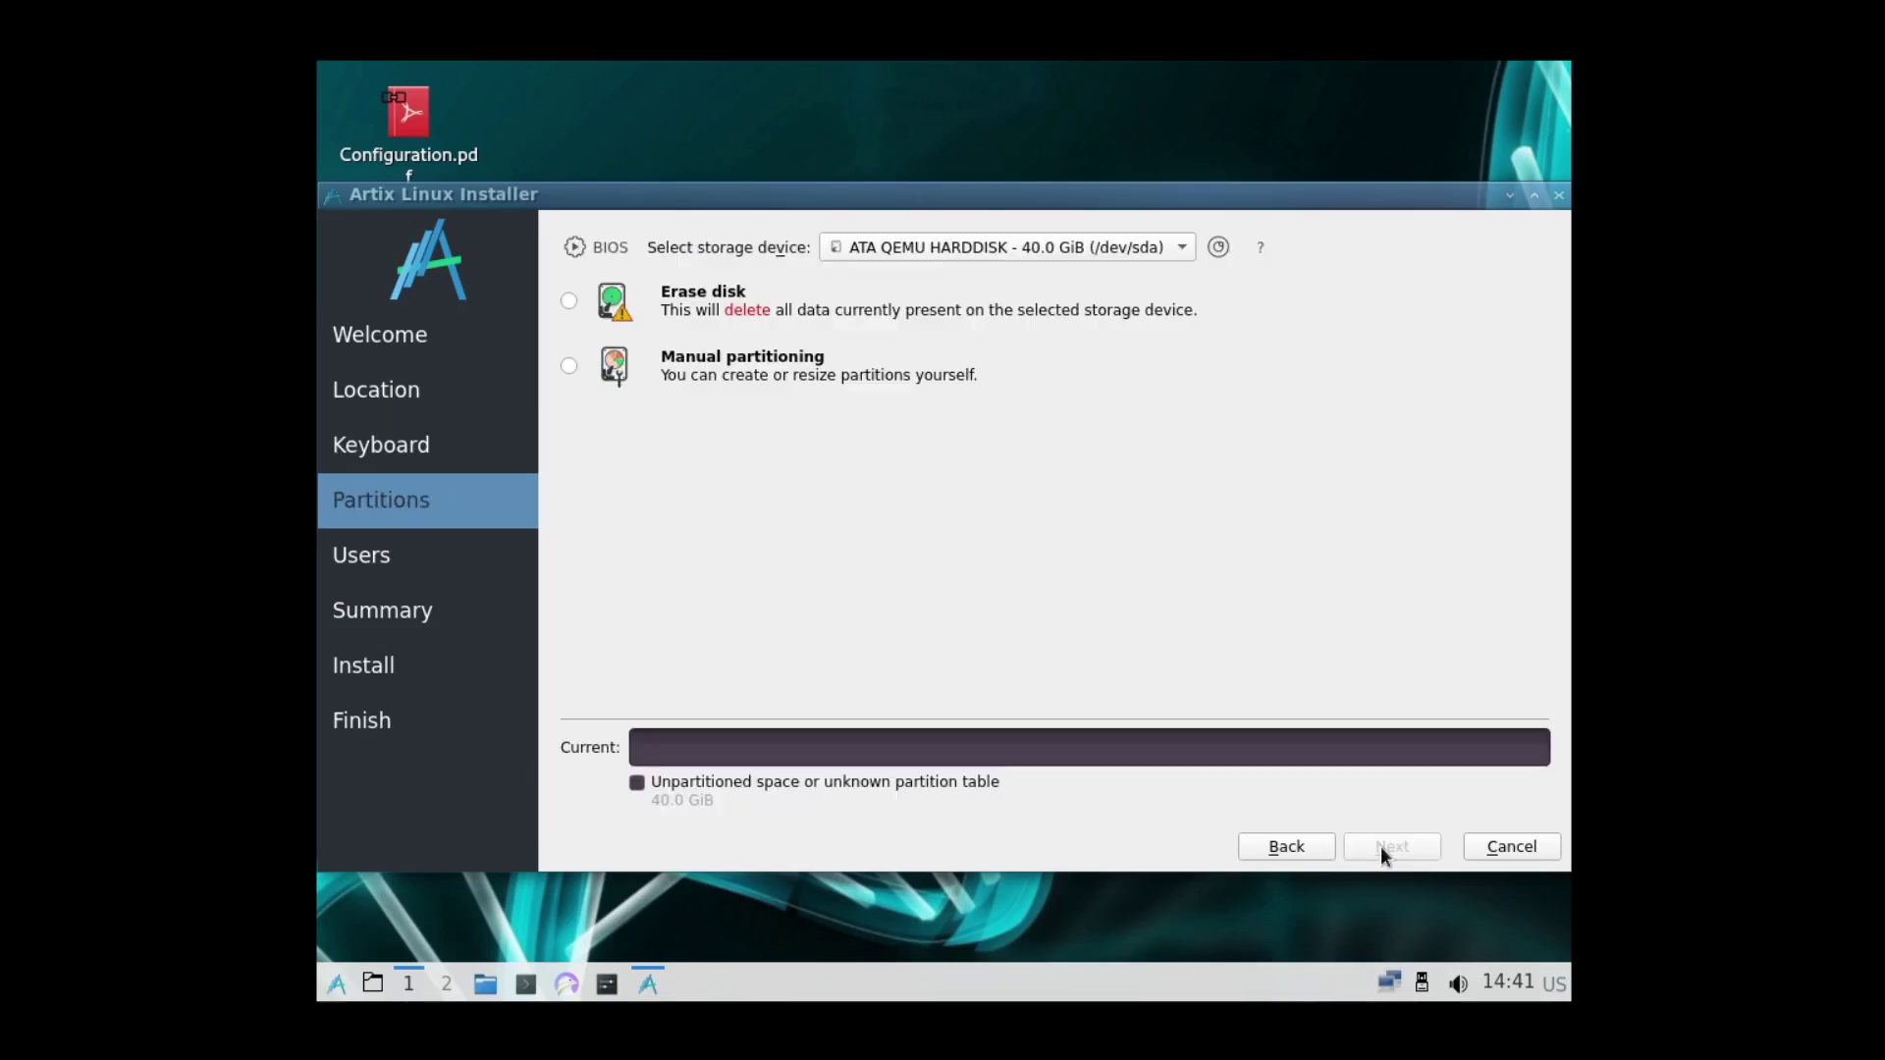
click(569, 301)
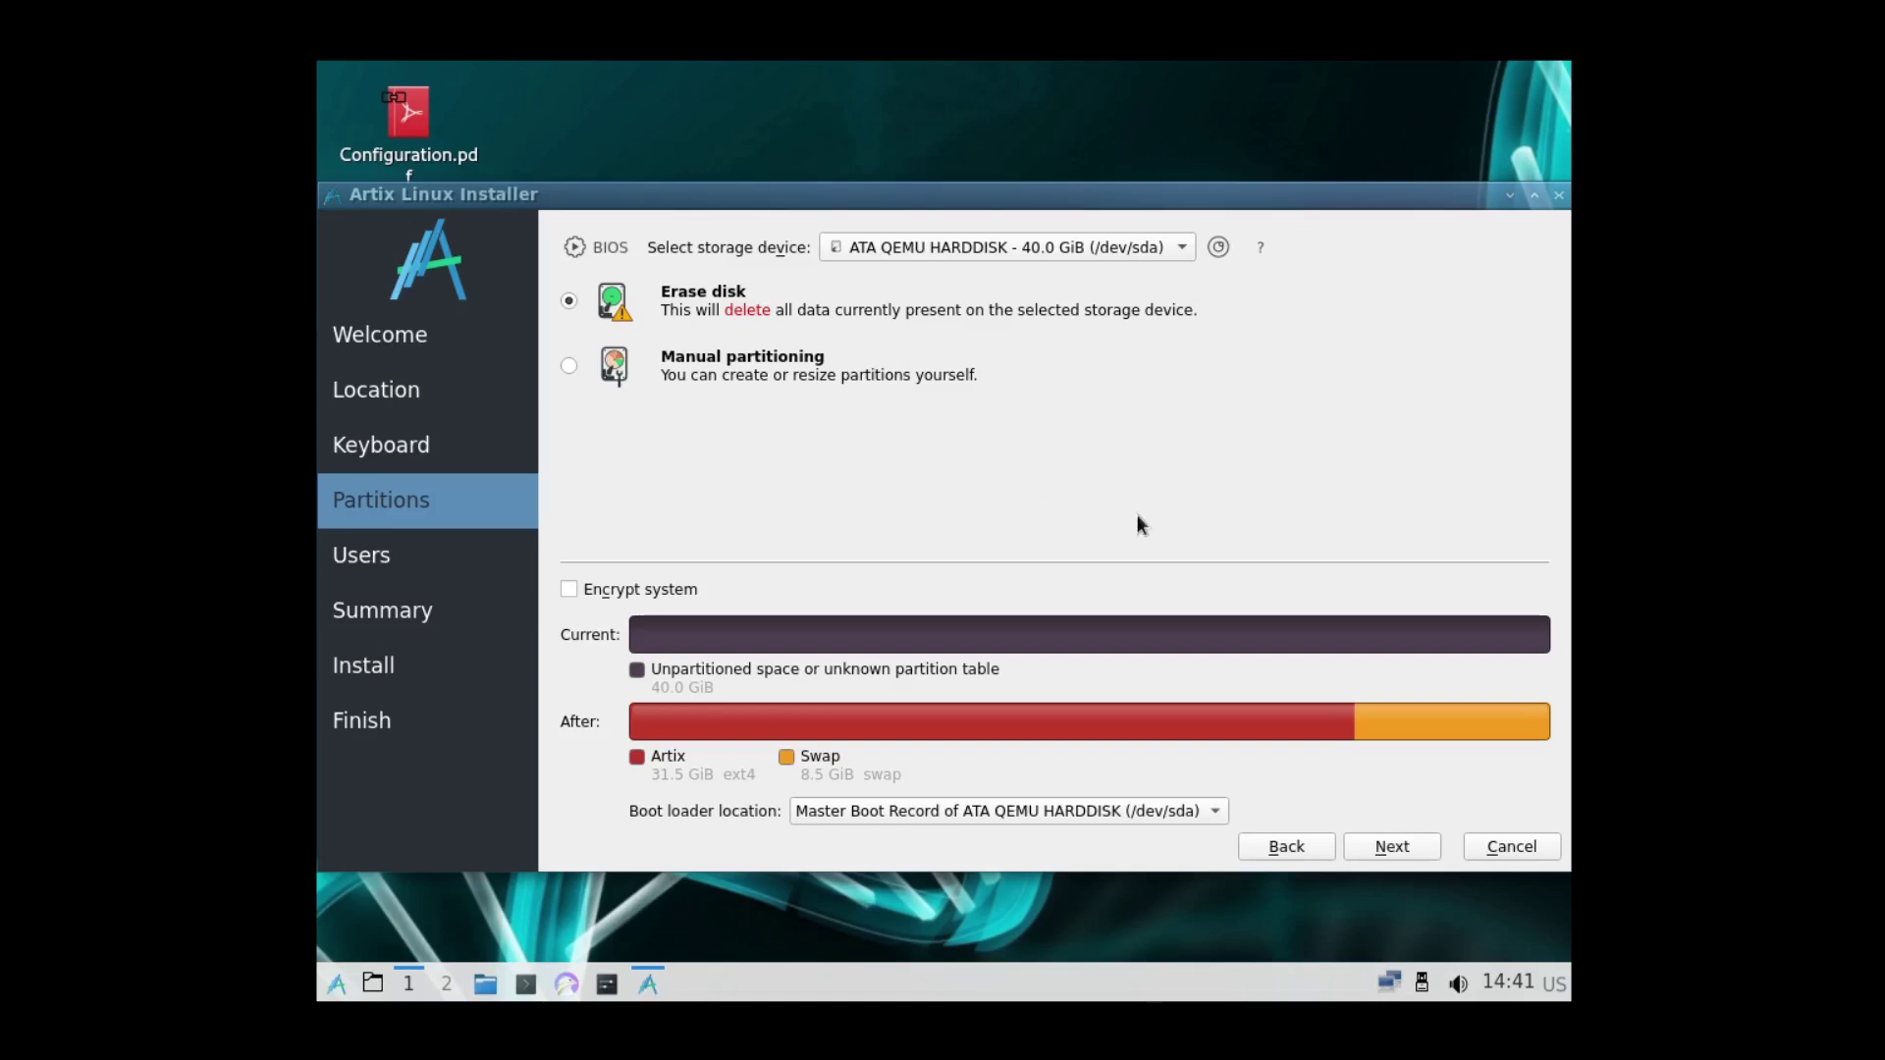
click(1398, 850)
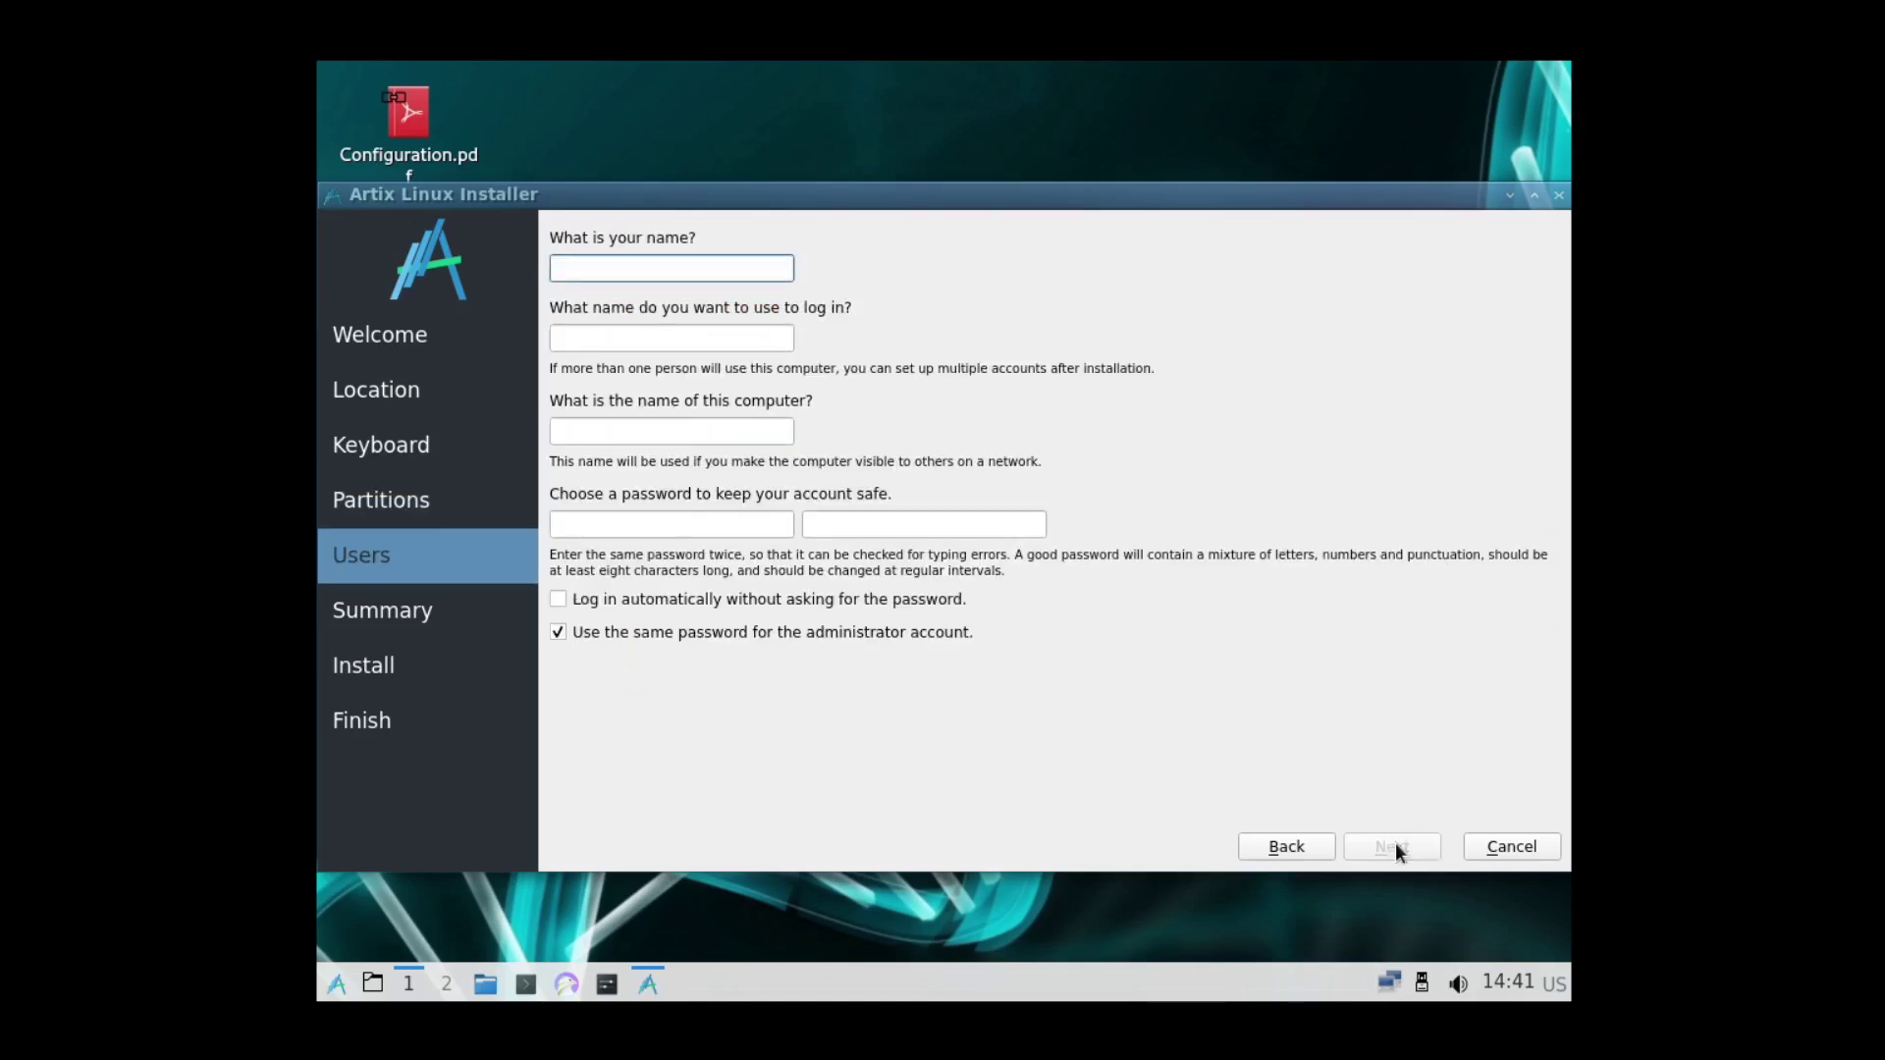
Set up the user LinuxHub, enter the account password twice, and enable automatic login
text(LinuxHub)
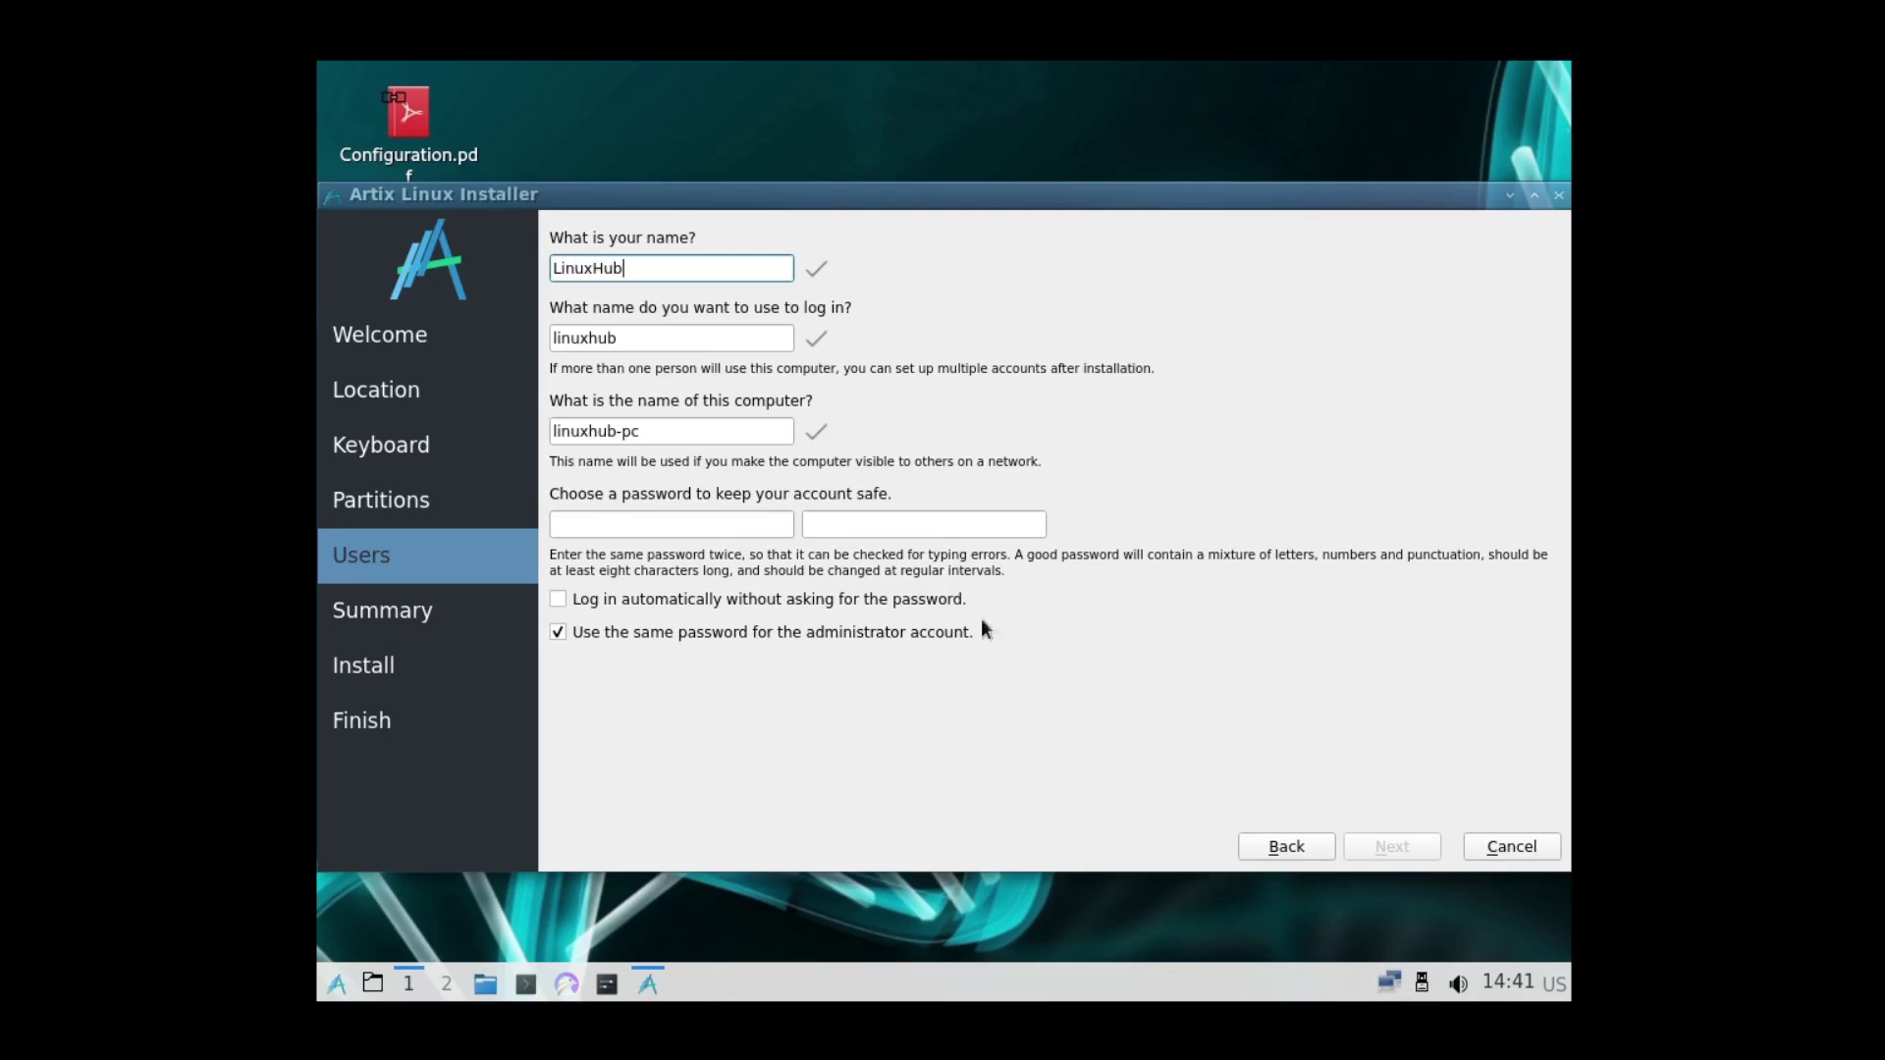
click(571, 530)
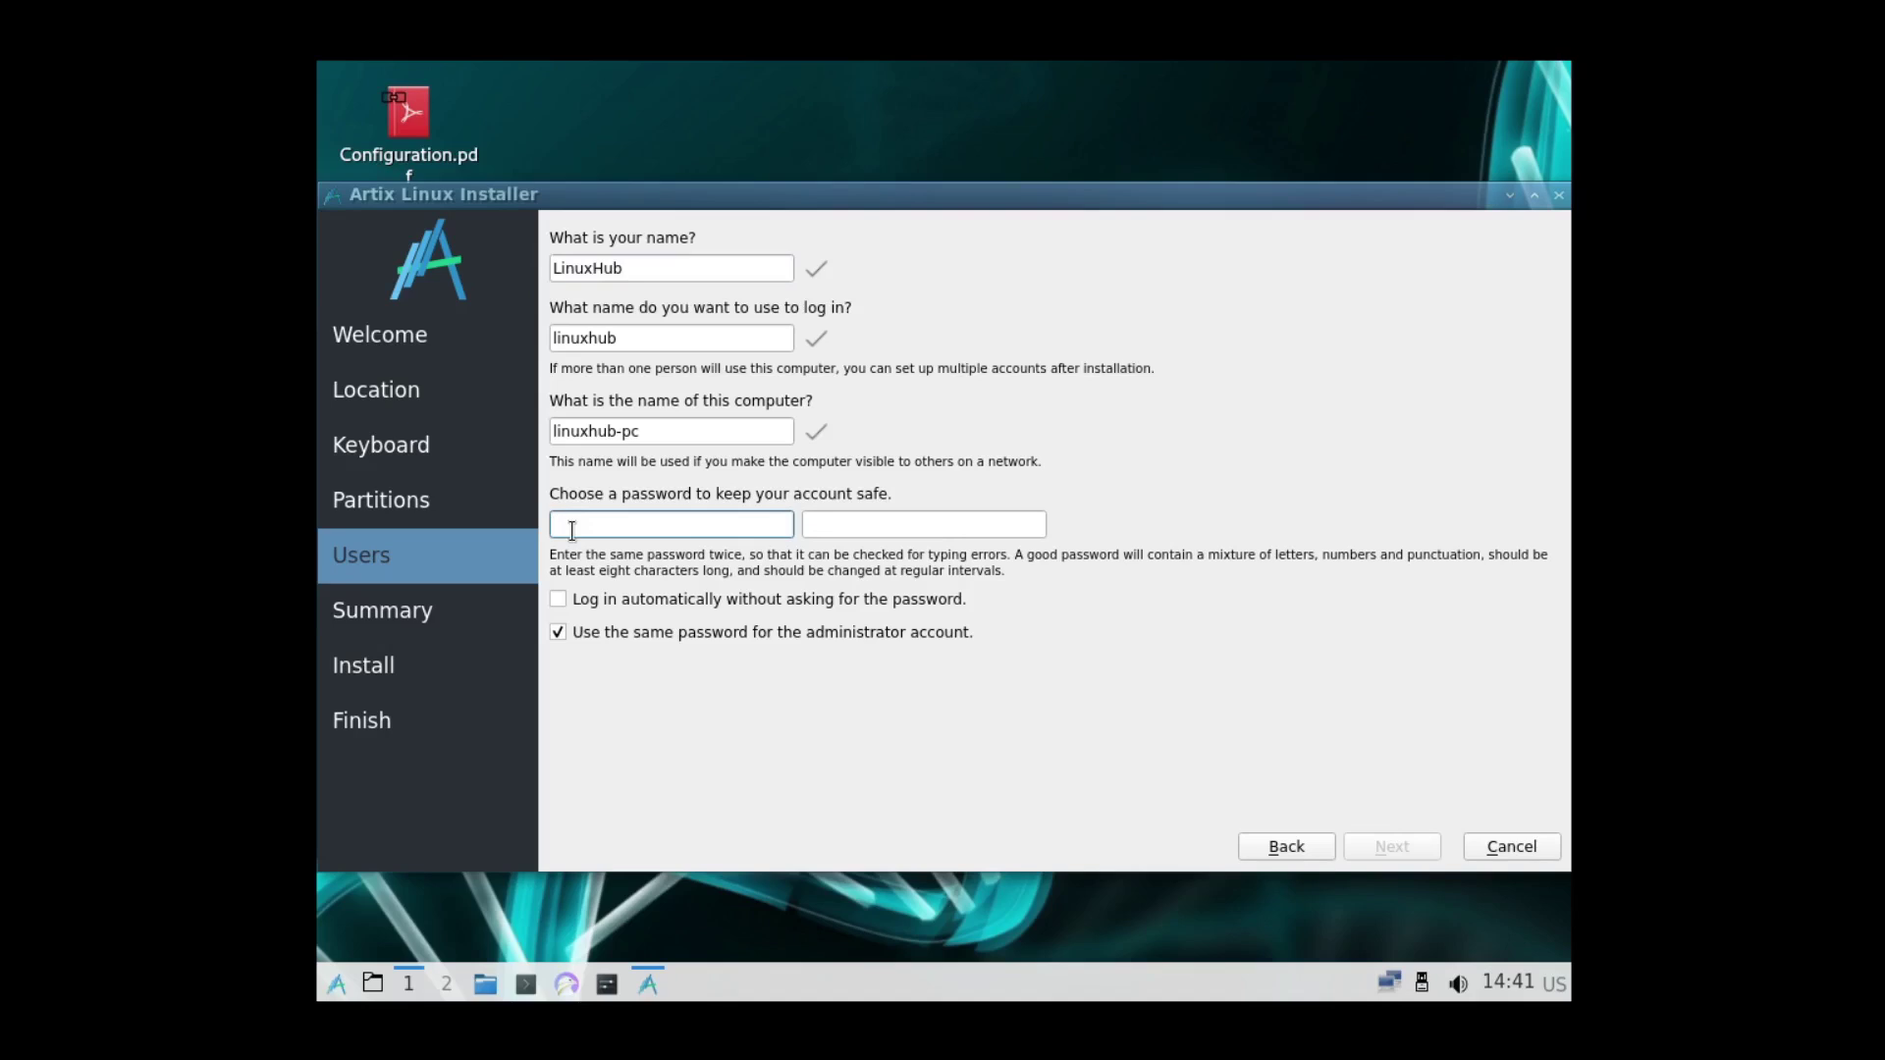
text(**)
click(841, 529)
text(**)
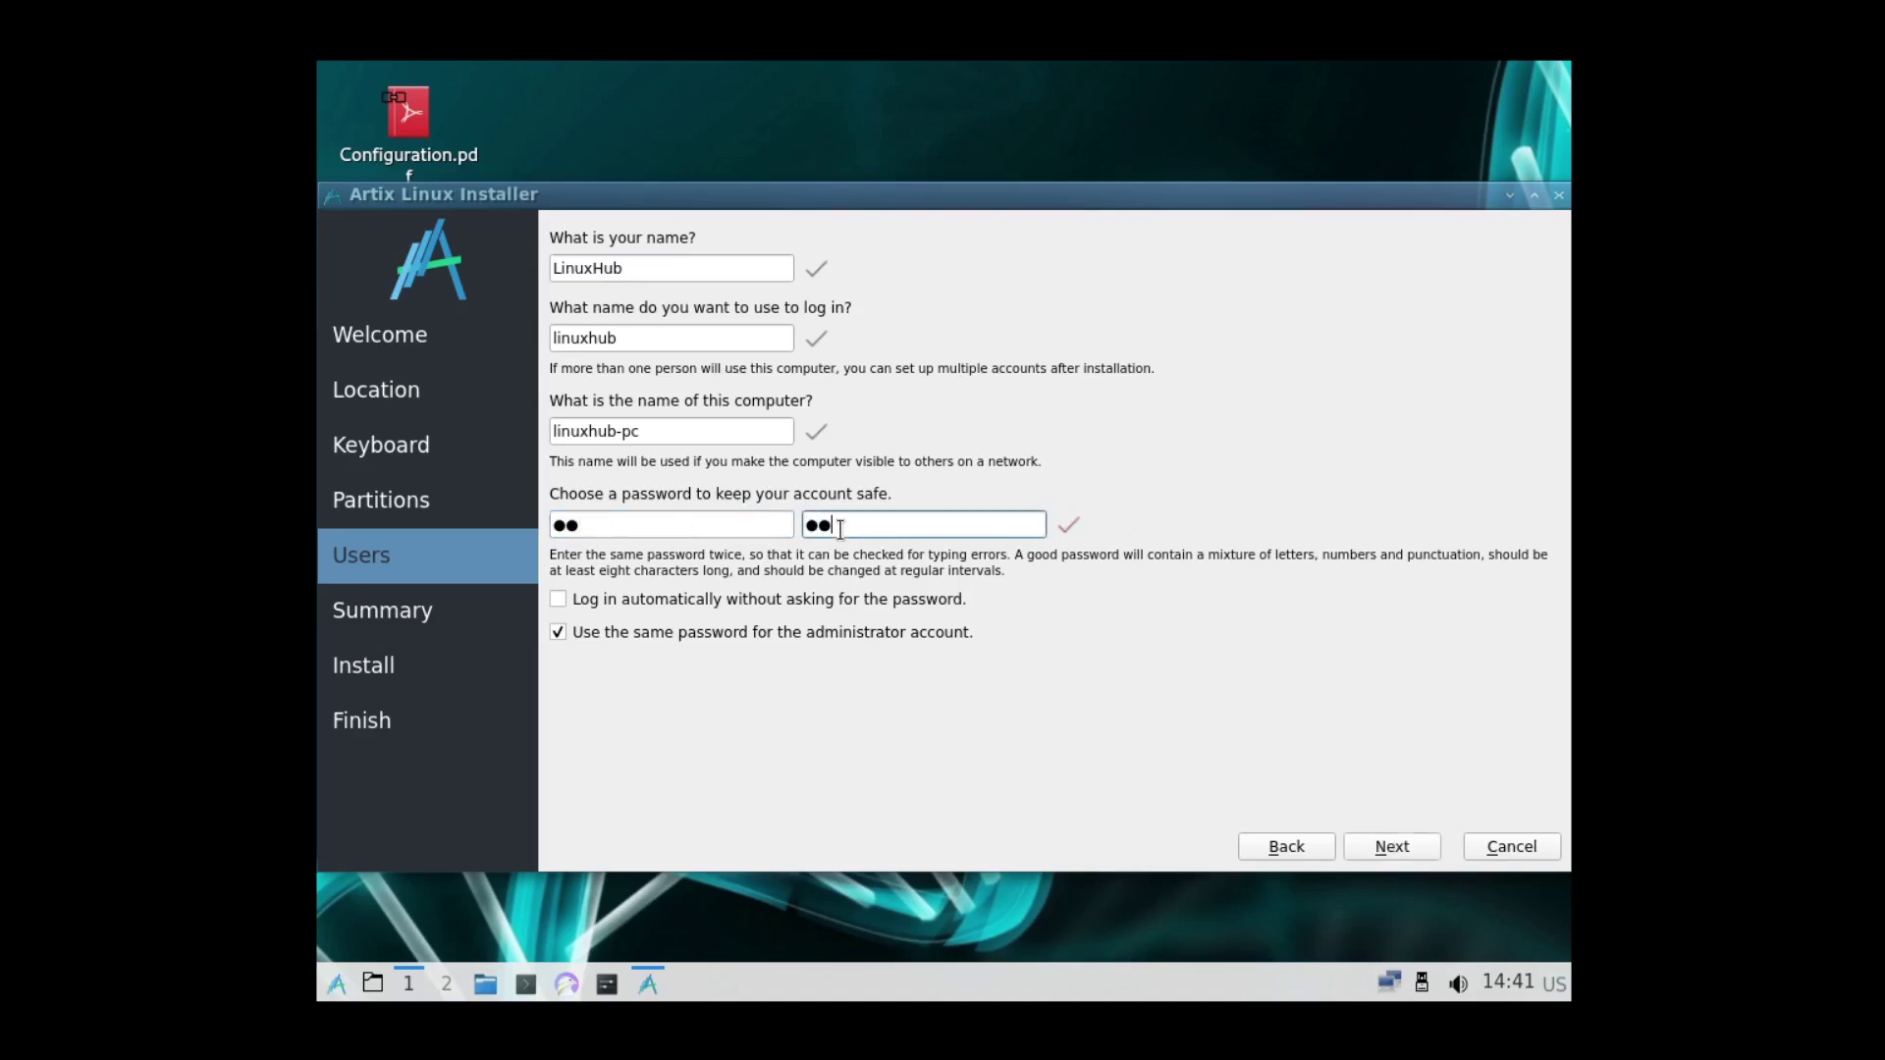
click(569, 598)
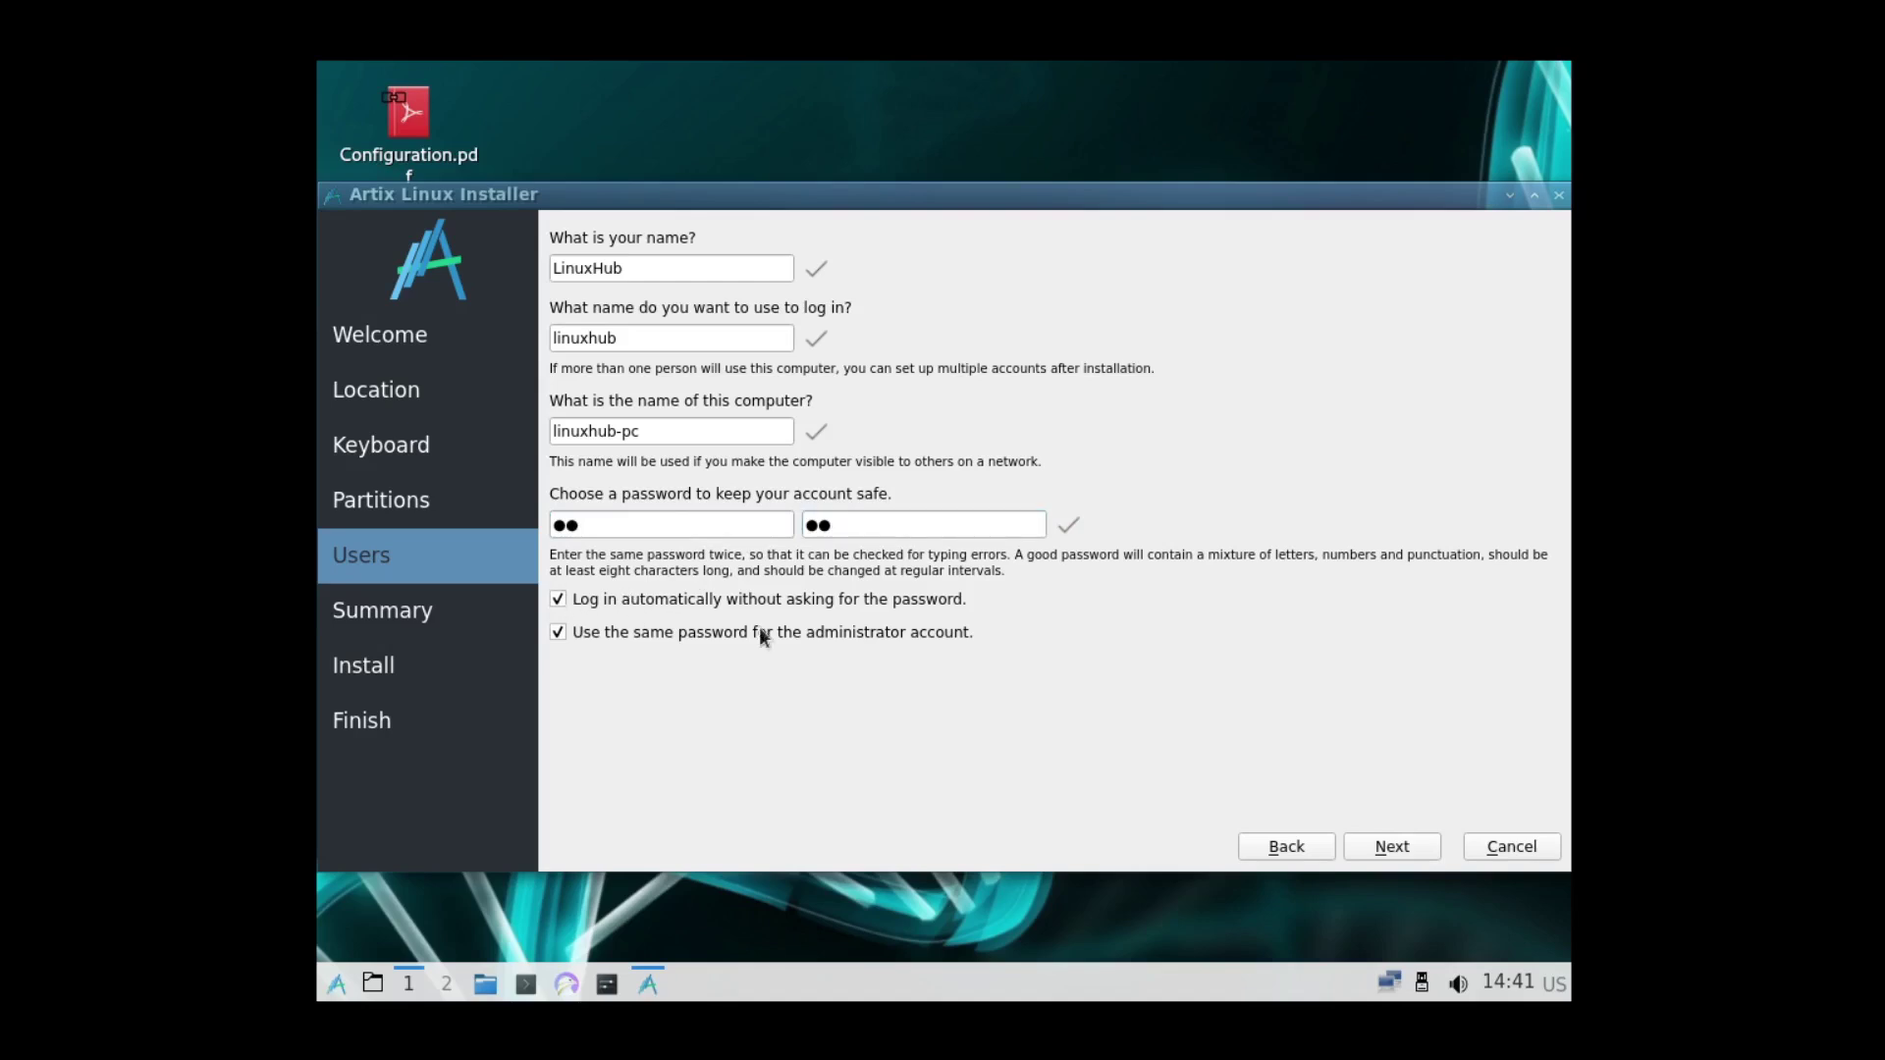
click(1378, 848)
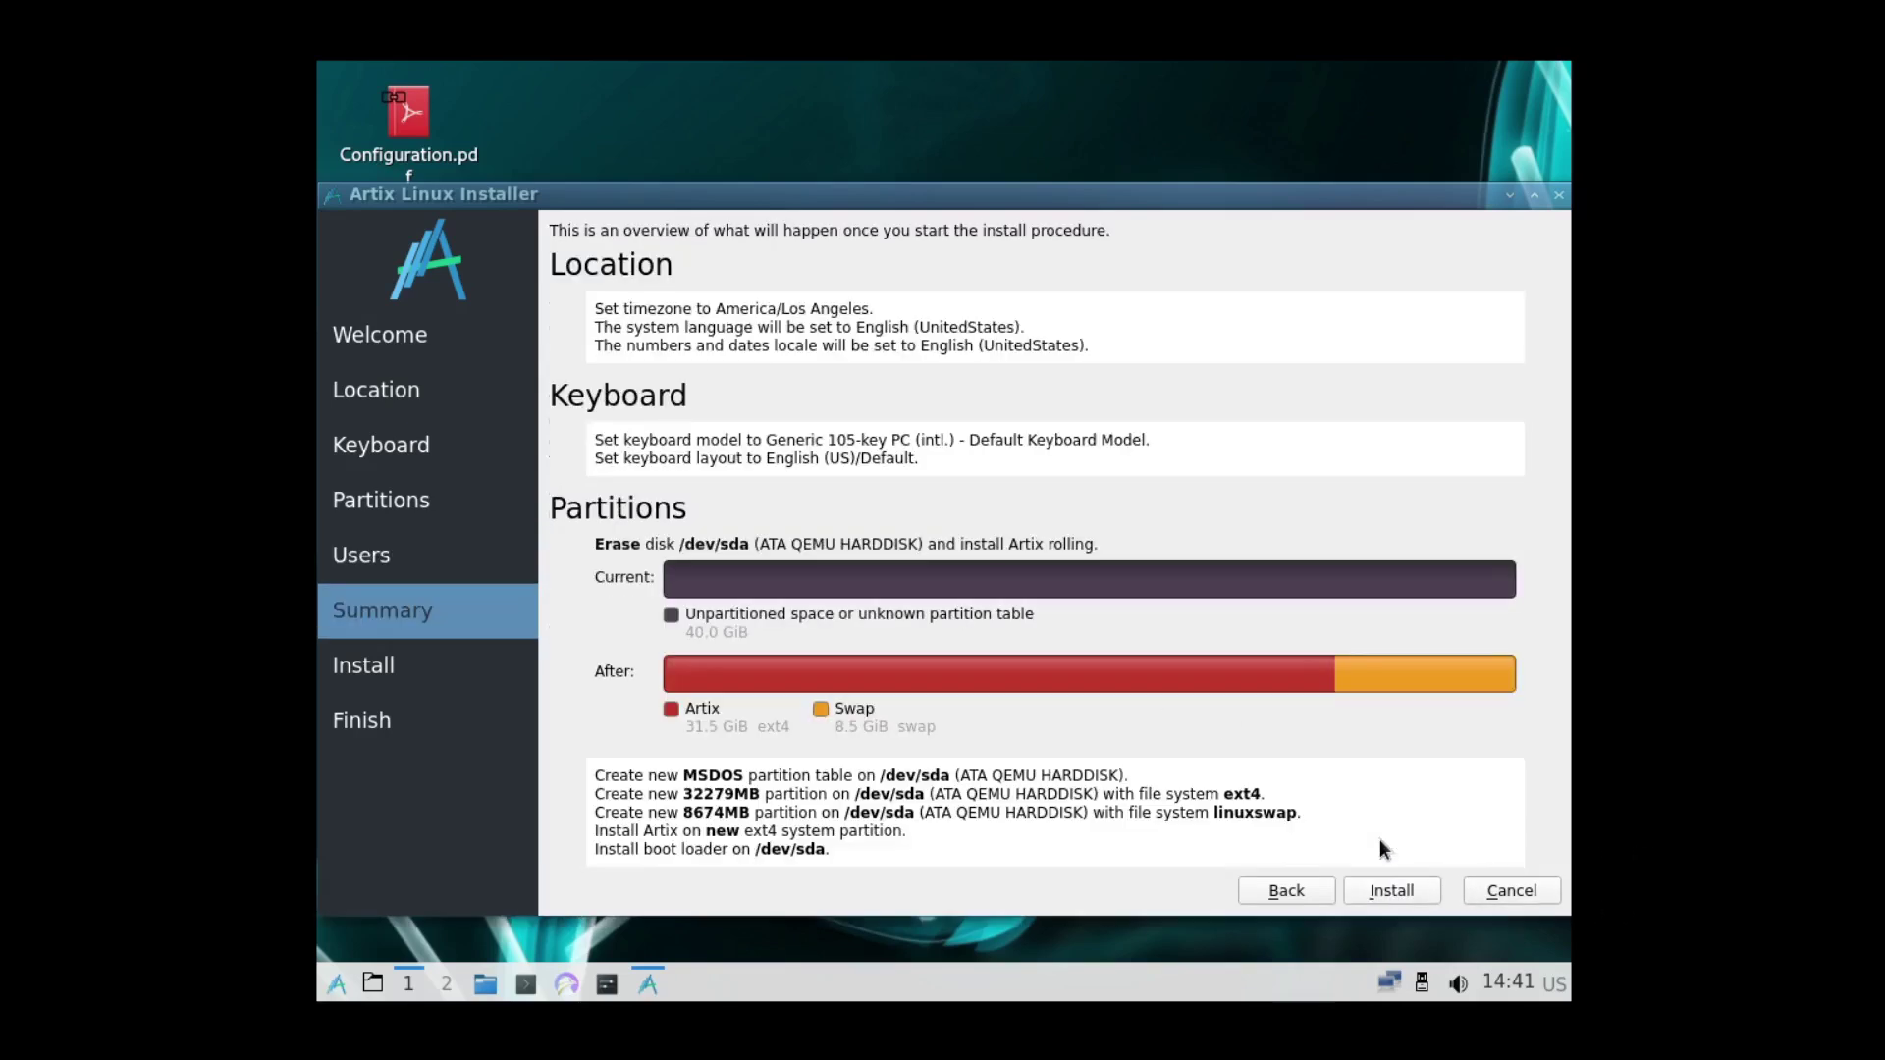
Run the installation with the summarized settings and finish the installer to restart into the new system
click(1387, 892)
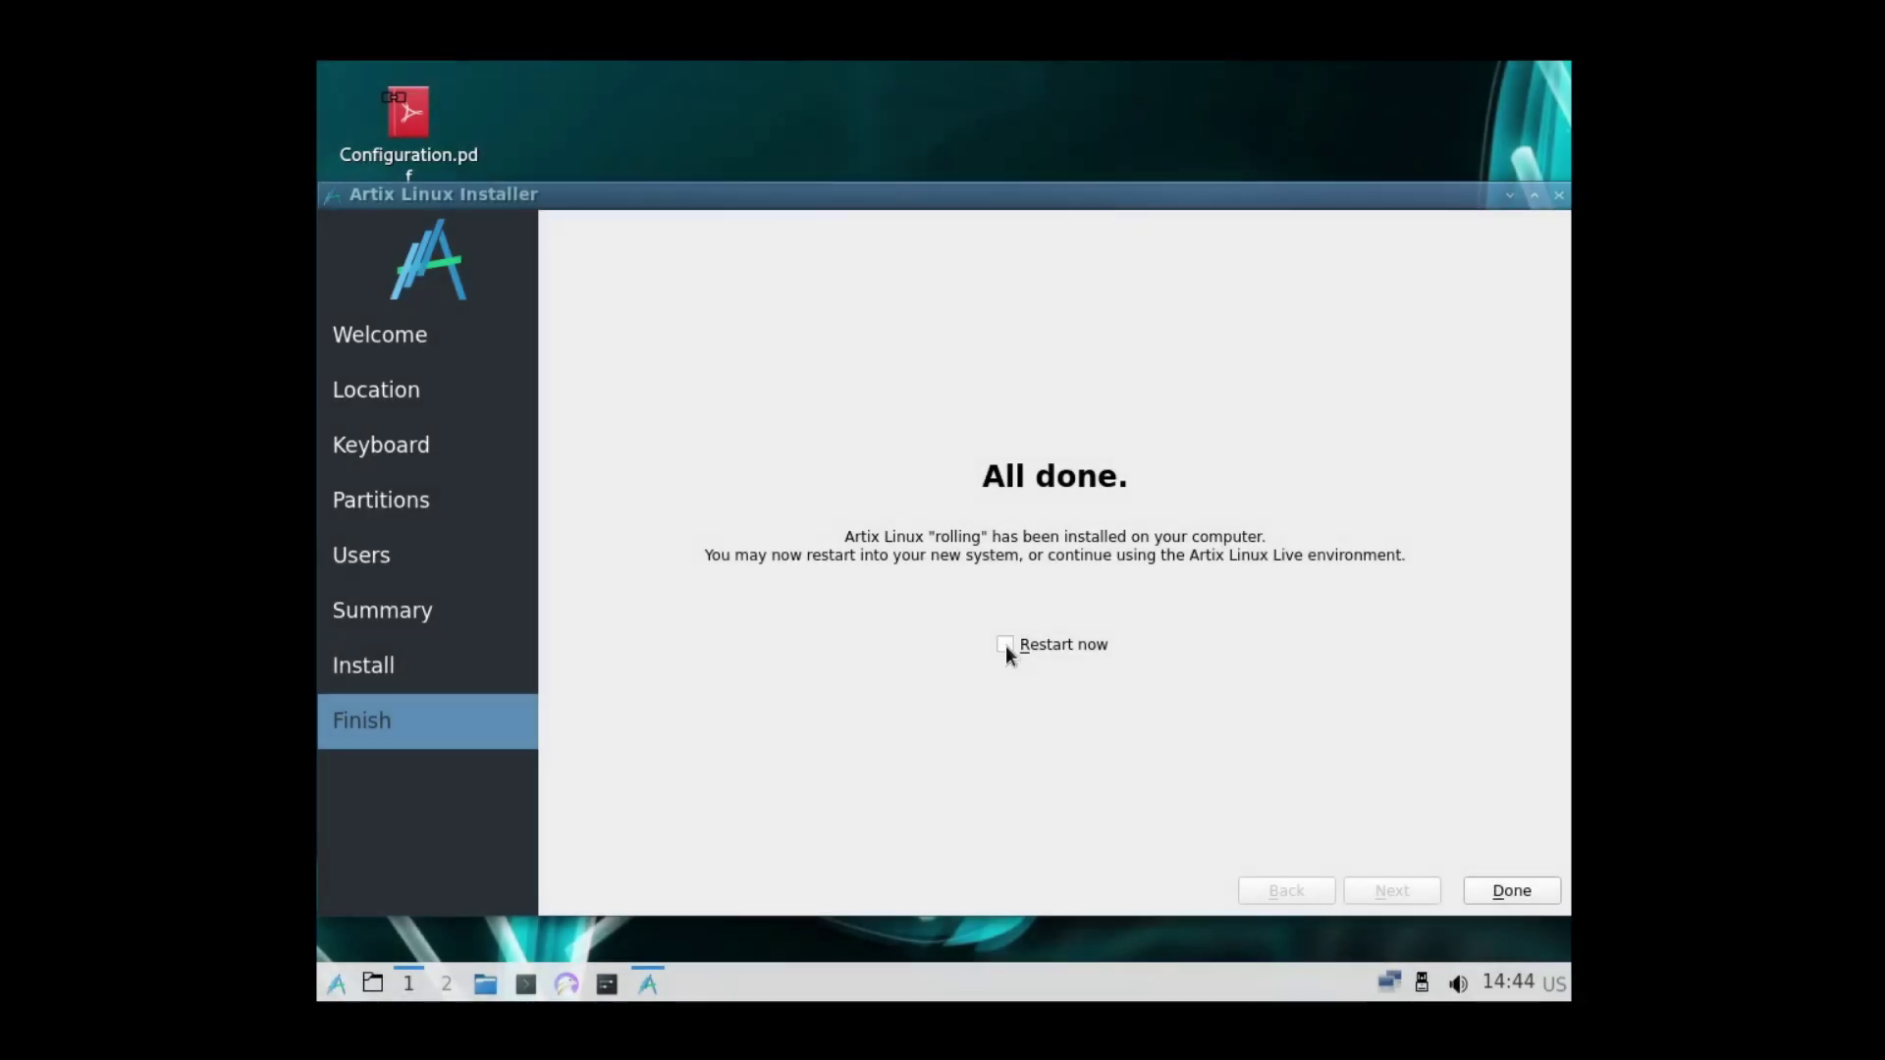
click(1510, 890)
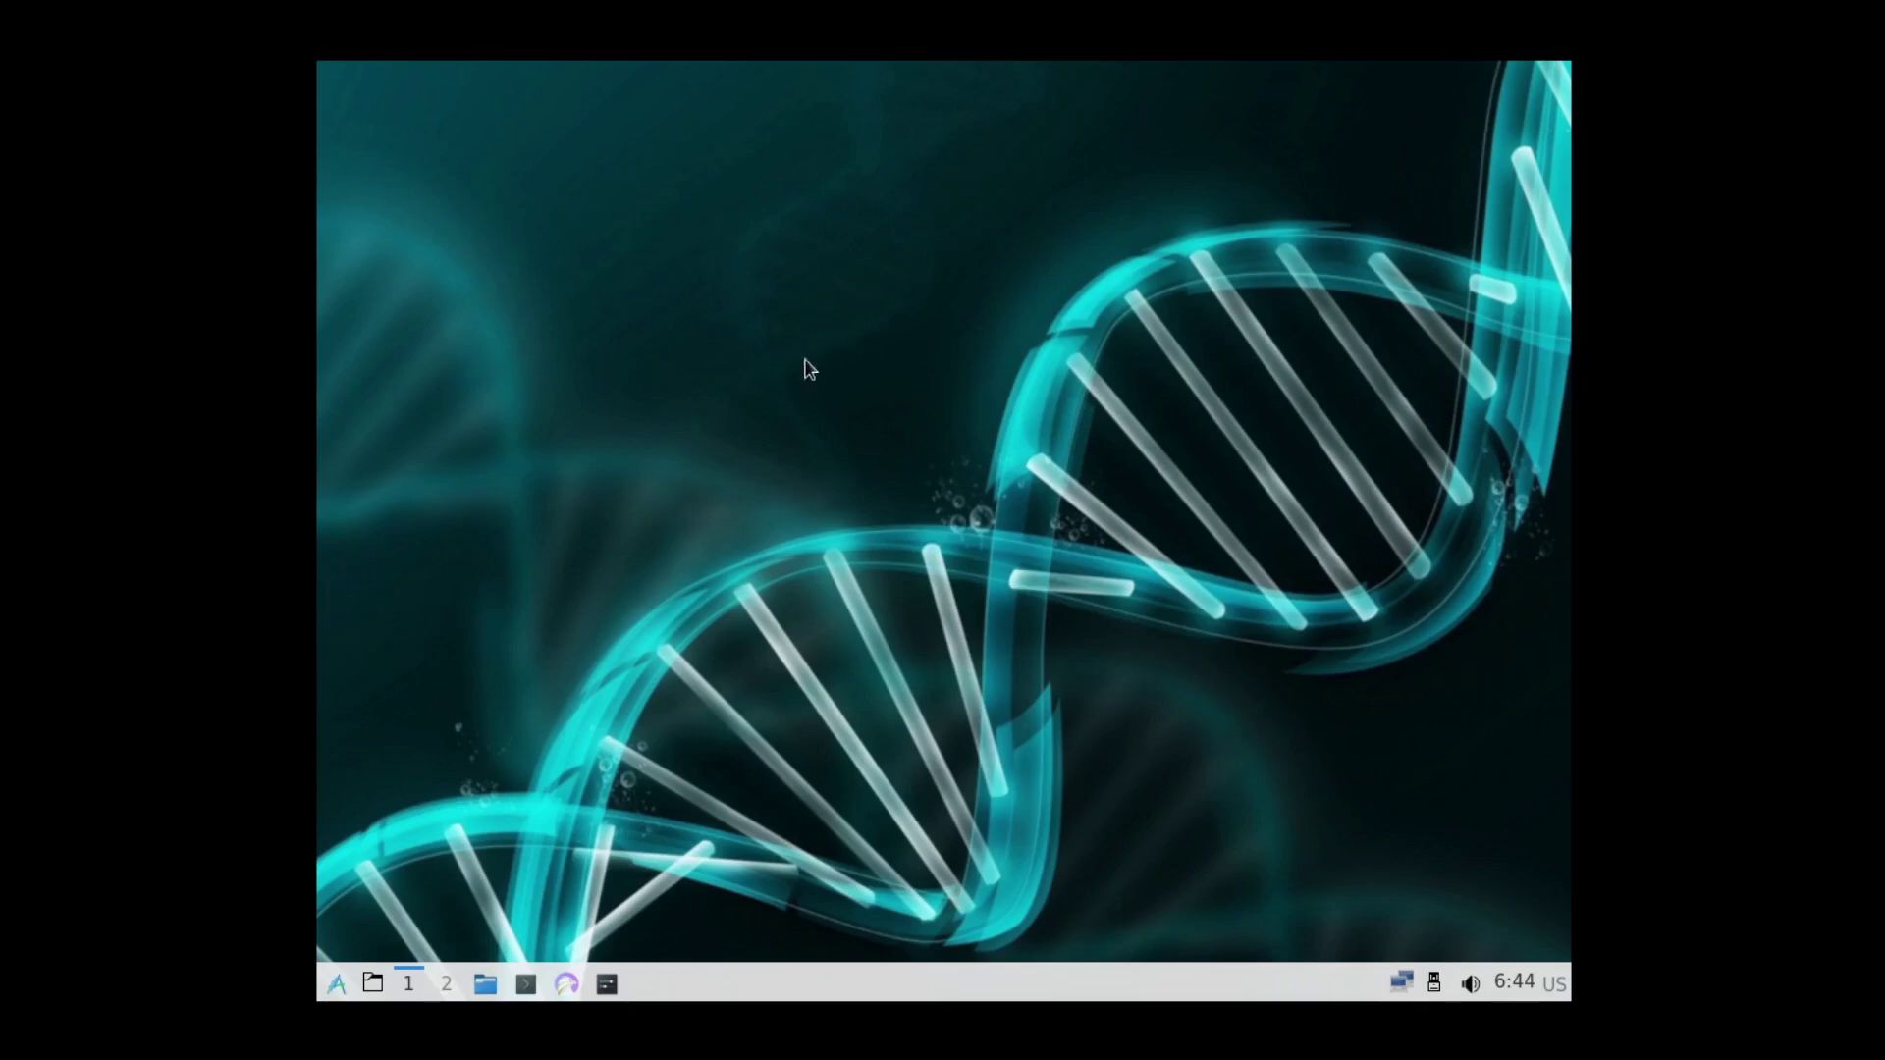
Open the LXQt Configuration Center
click(339, 986)
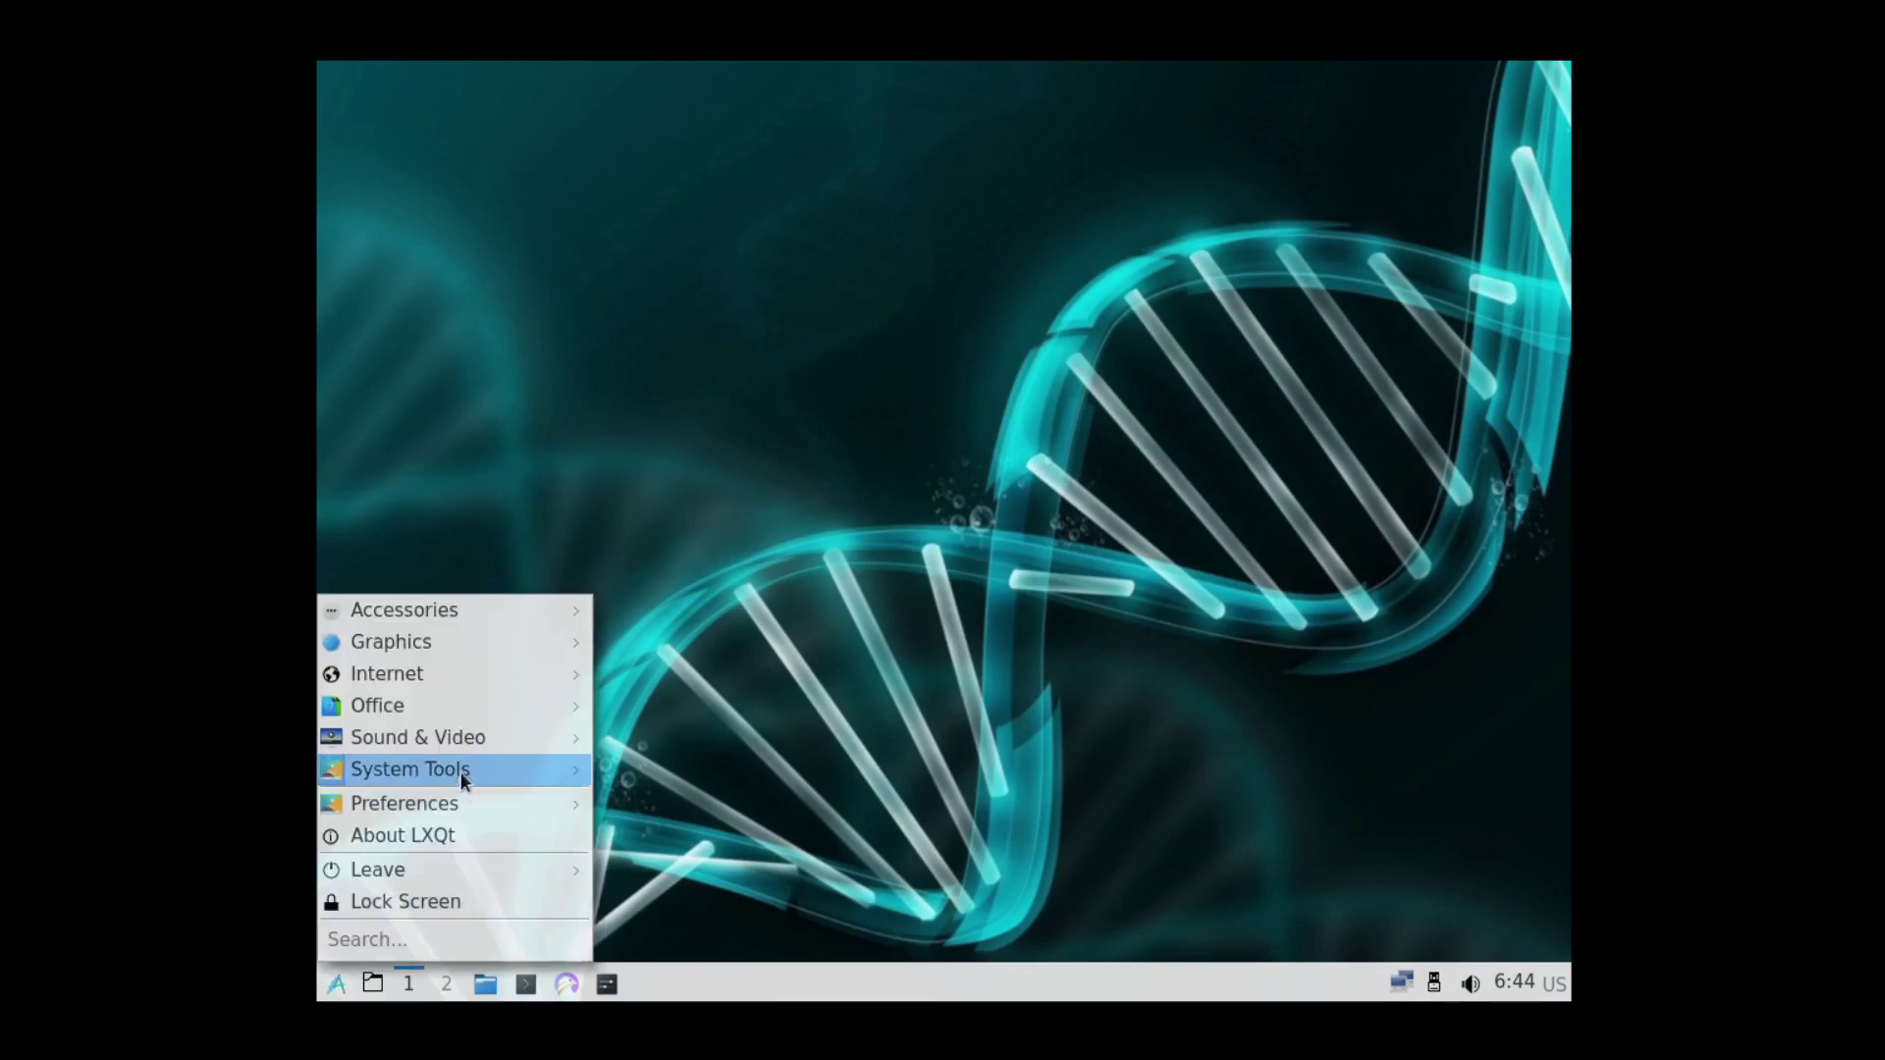
mouse_move(439, 770)
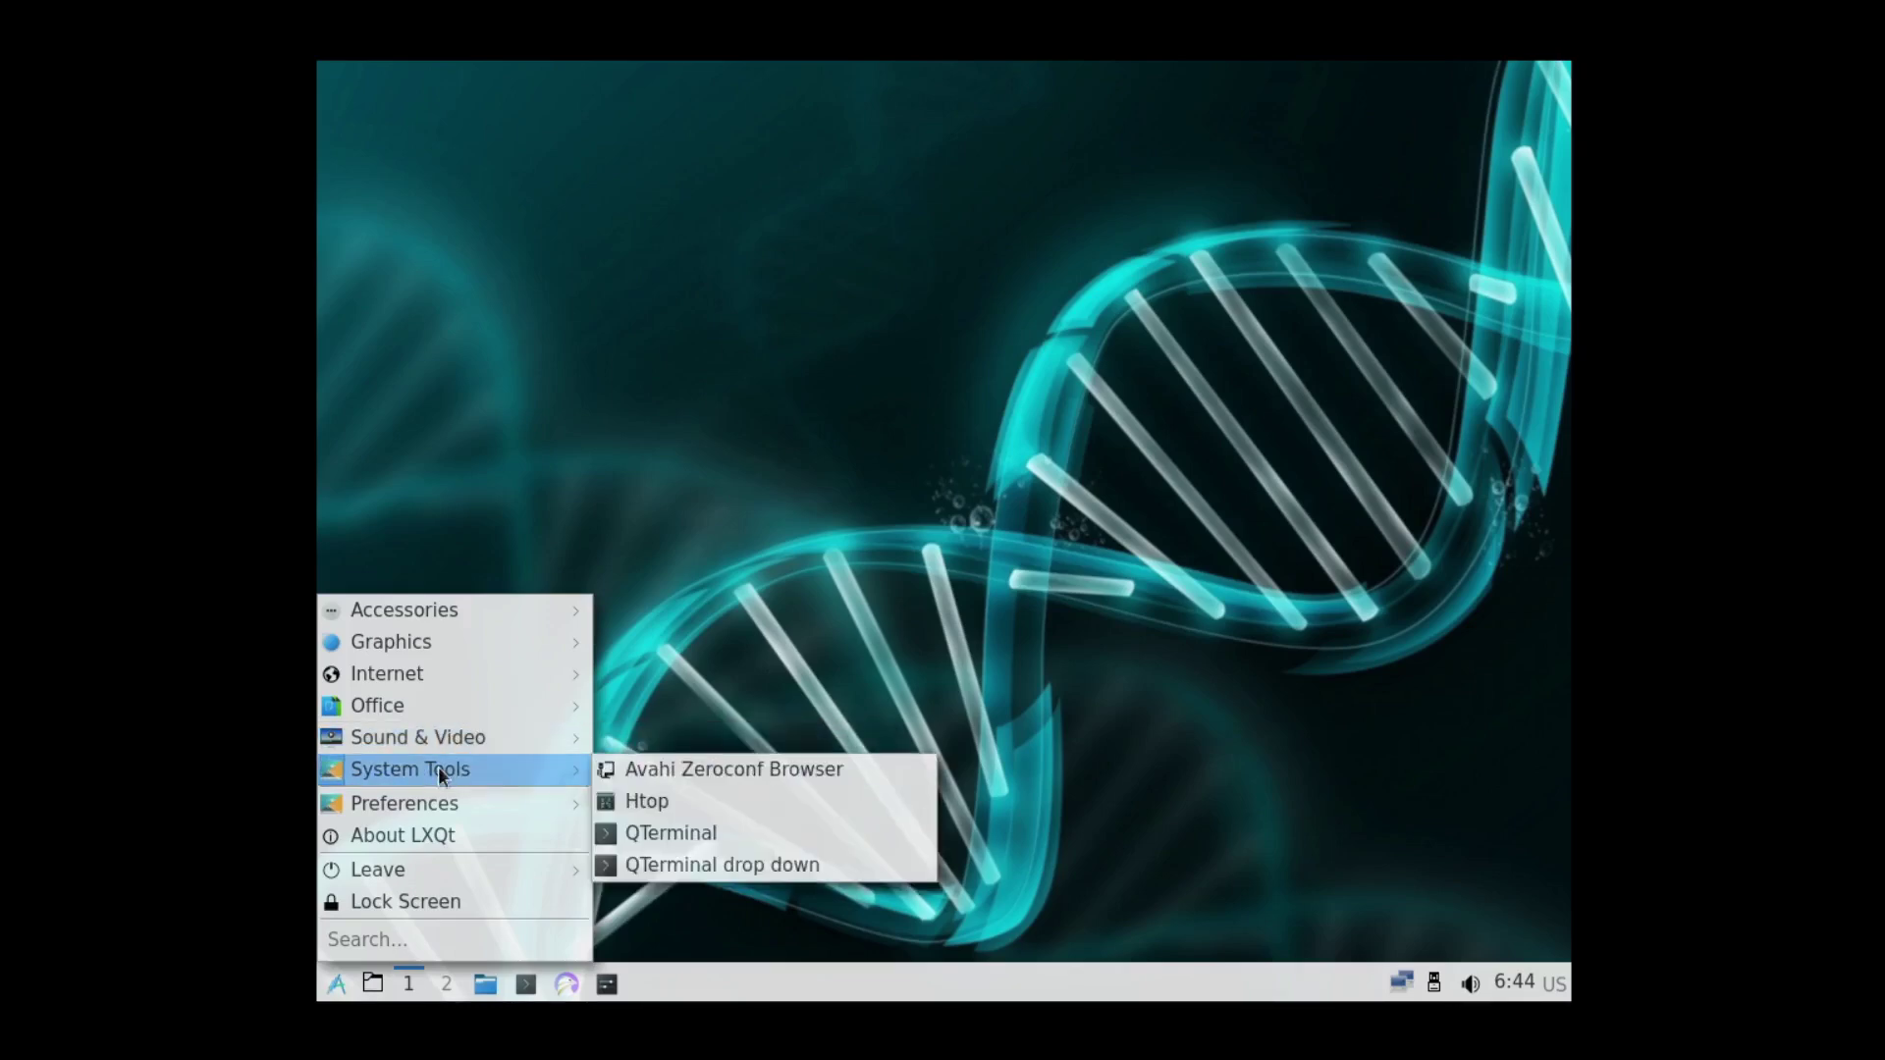
mouse_move(437, 803)
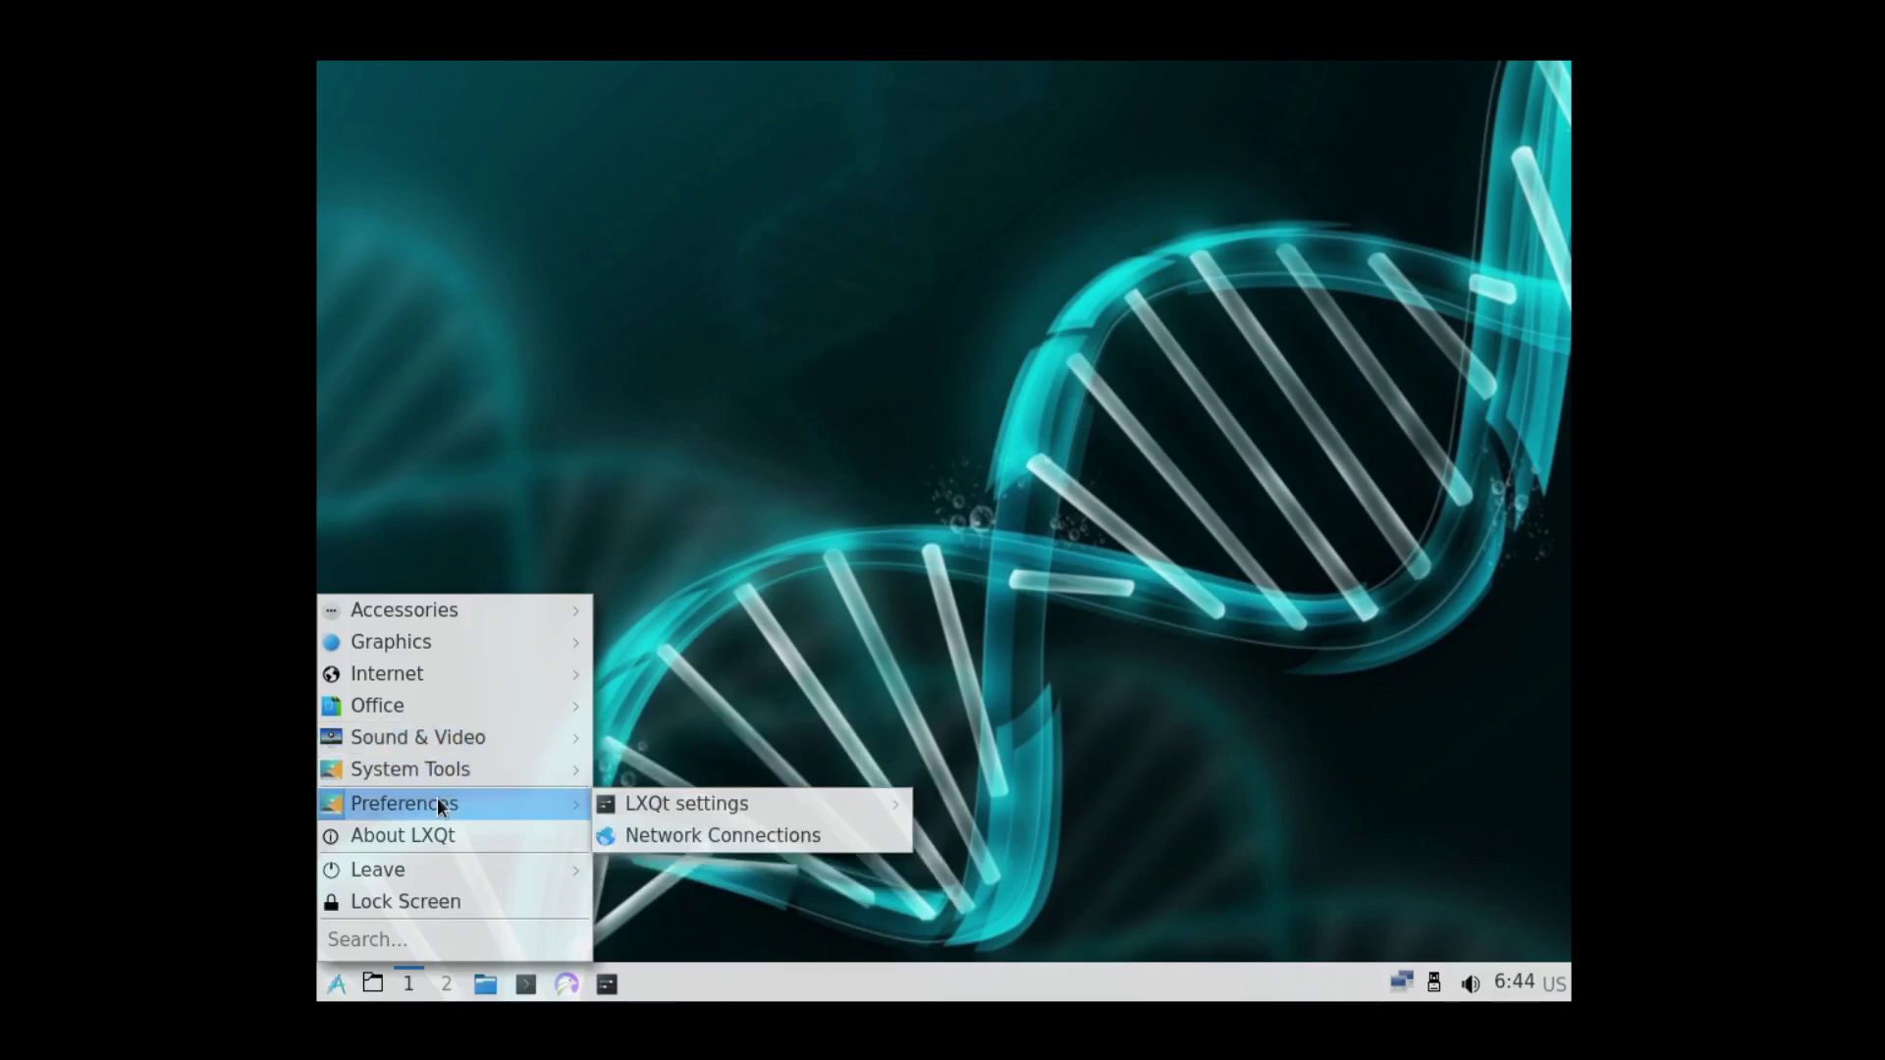
mouse_move(720, 805)
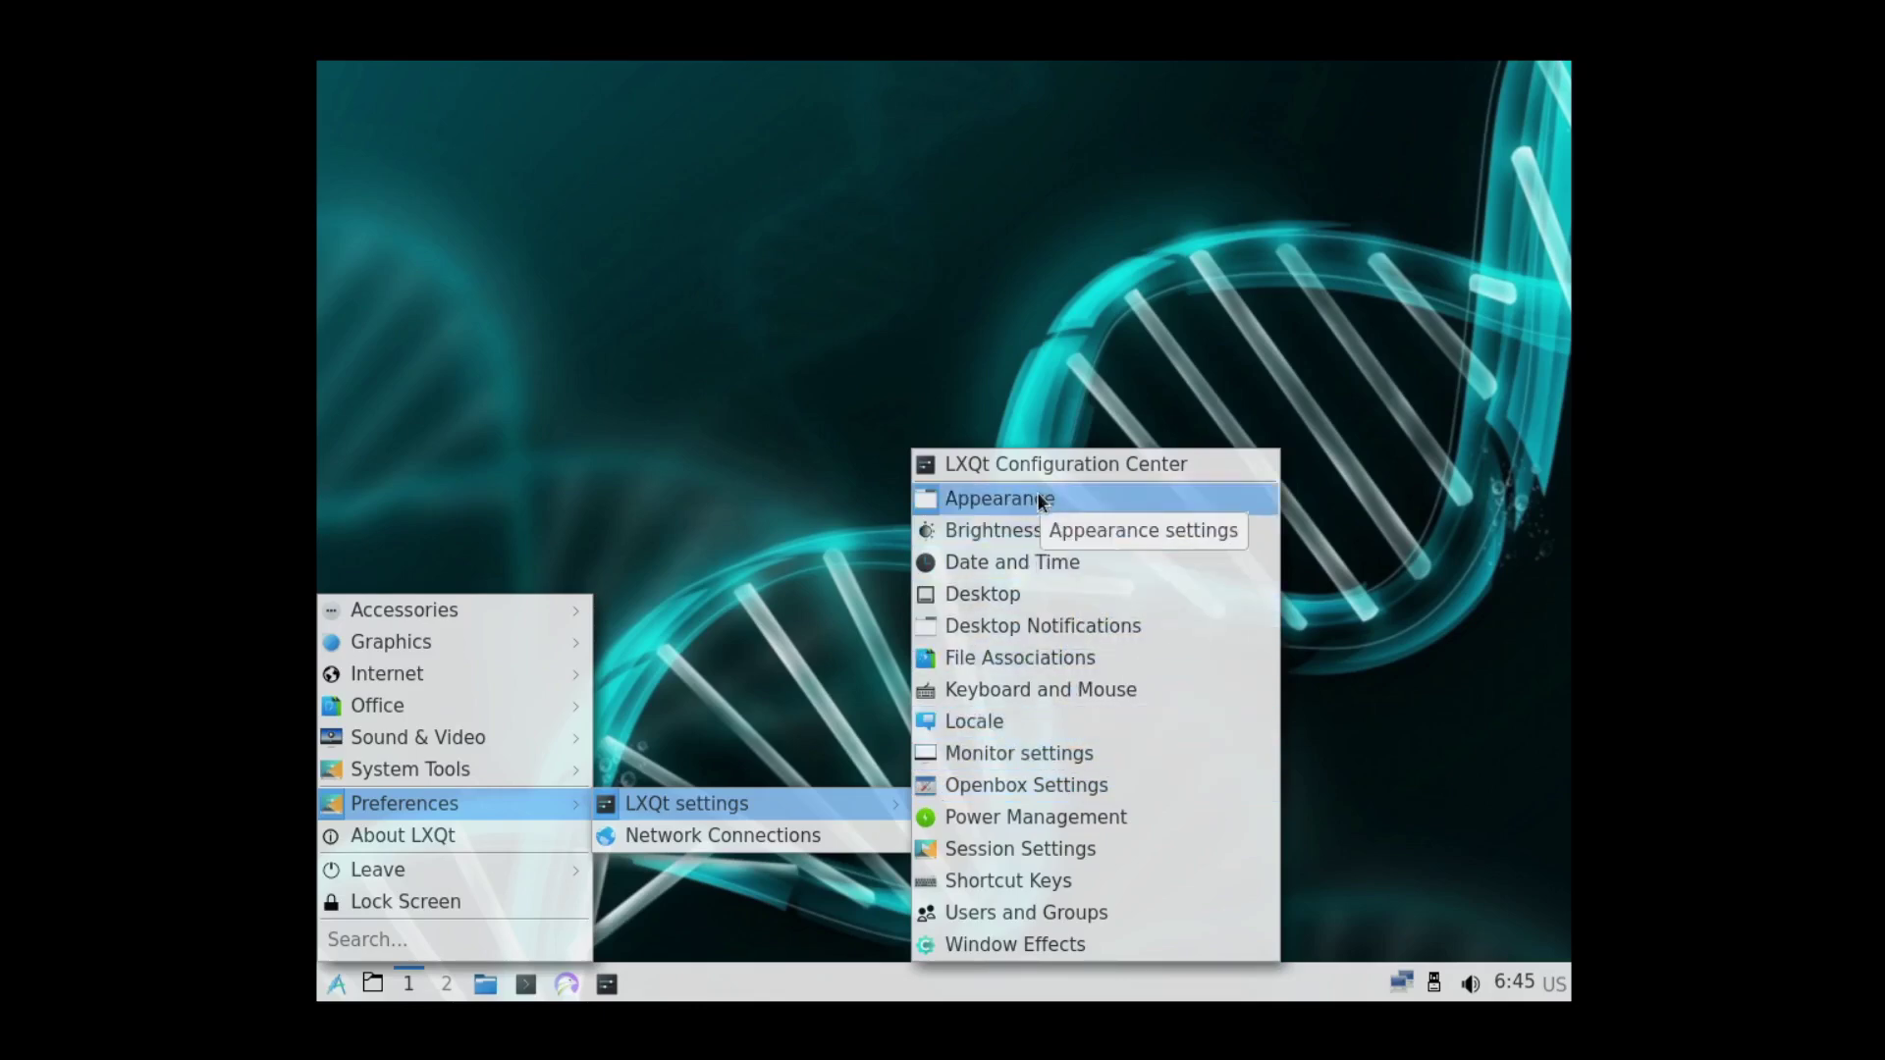
click(1017, 465)
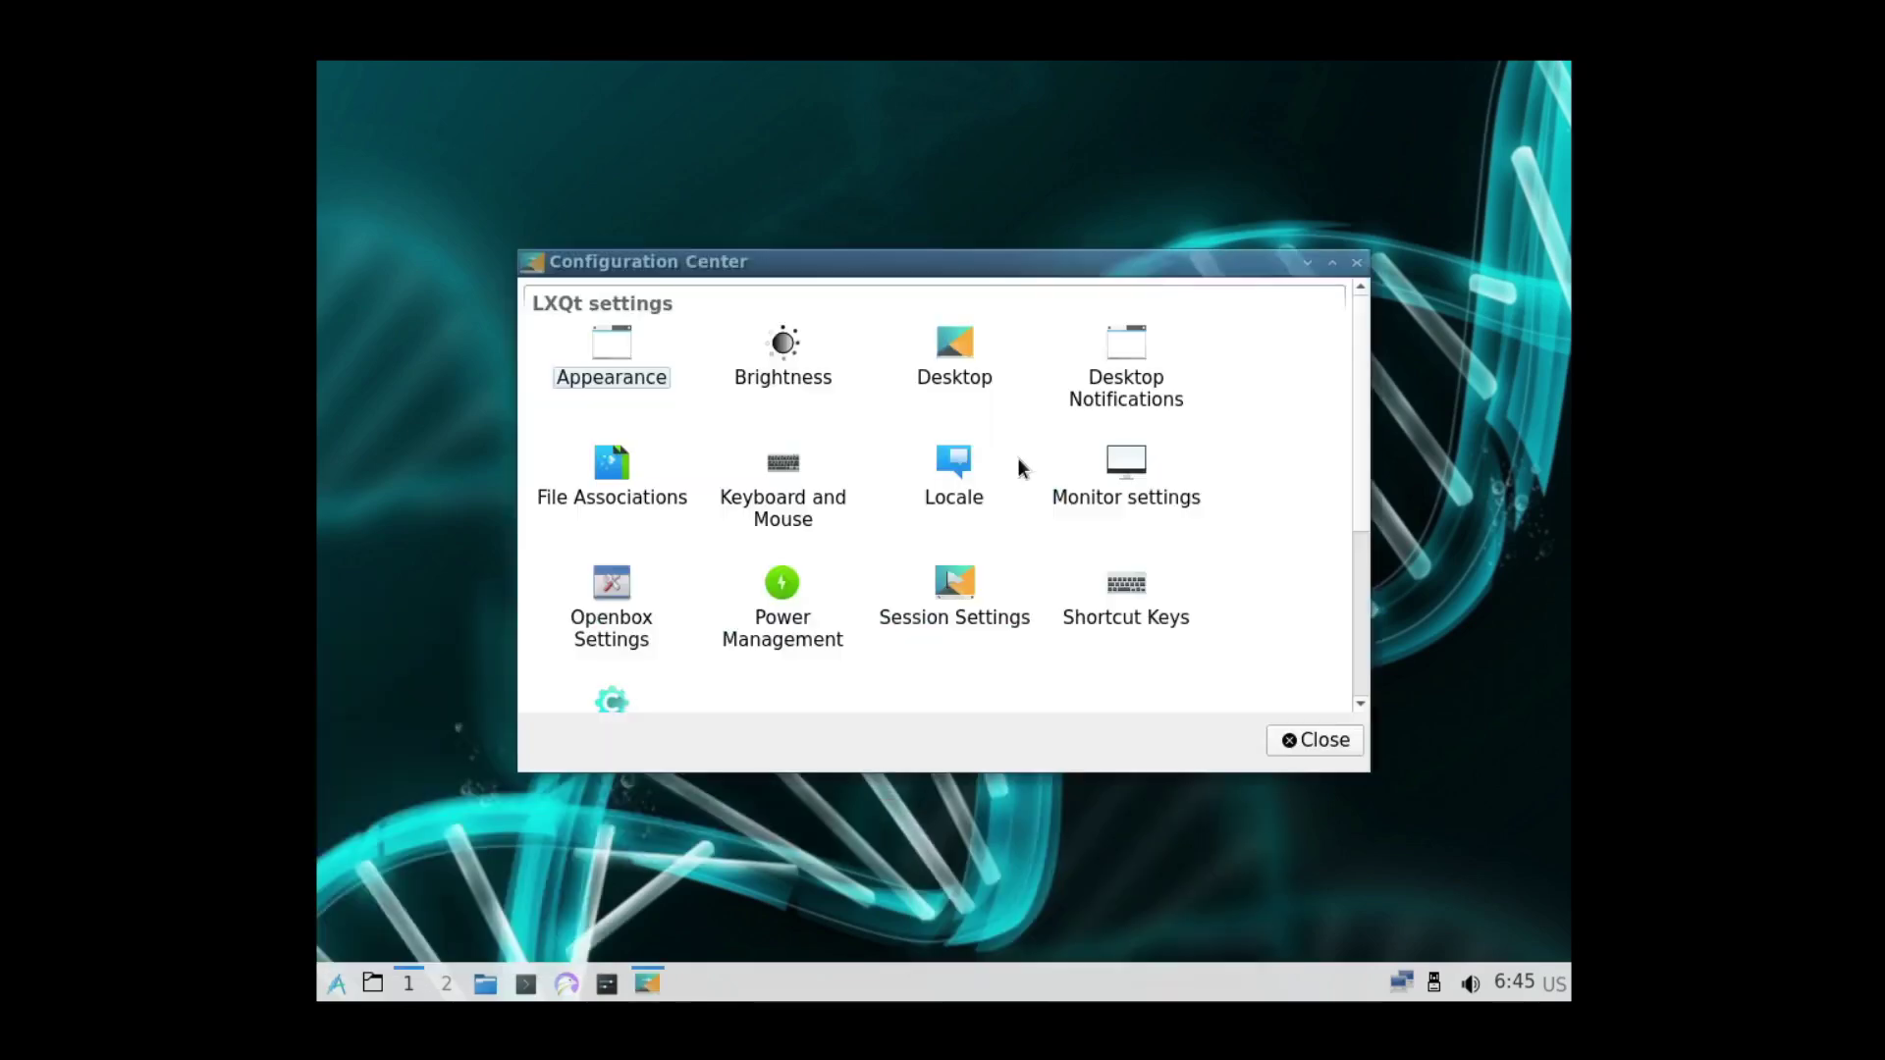
Set the Virtual-1 monitor's resolution to 1920x1080, keep the new settings, and close both settings windows
click(1127, 473)
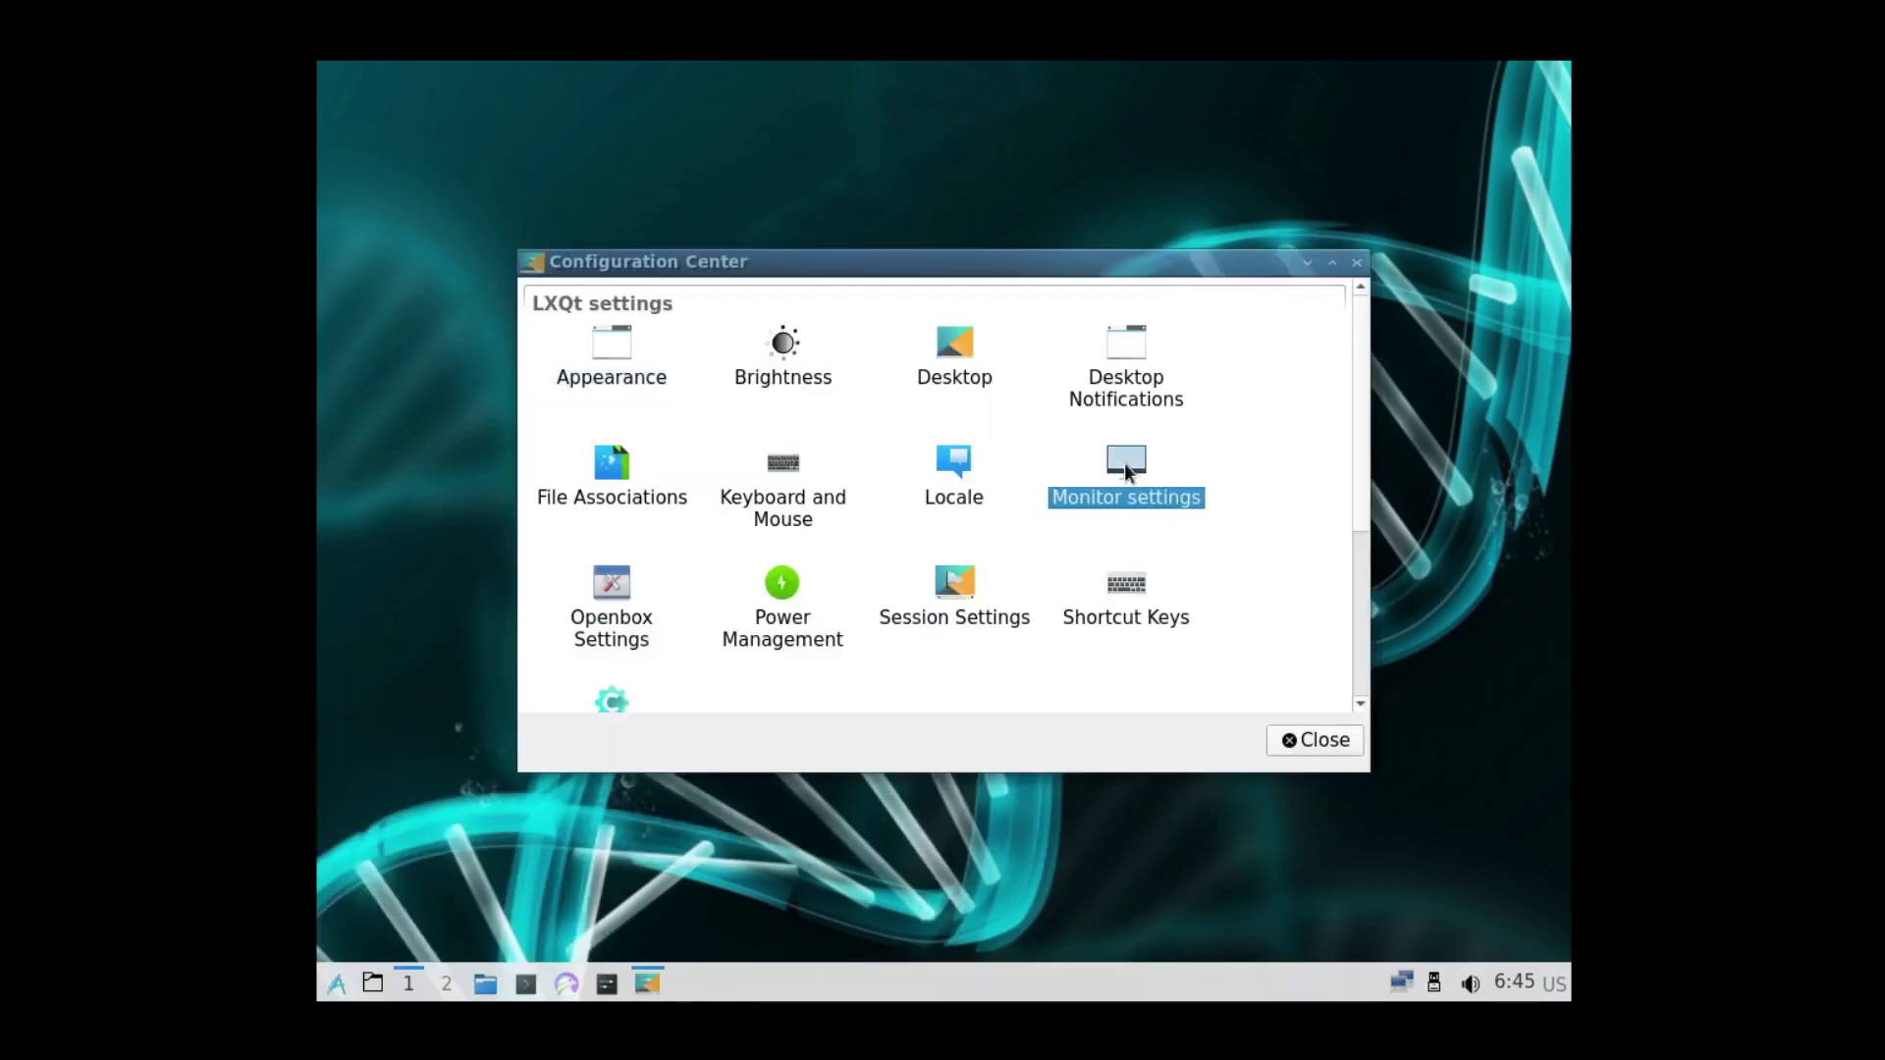
double_click(1125, 469)
click(1100, 540)
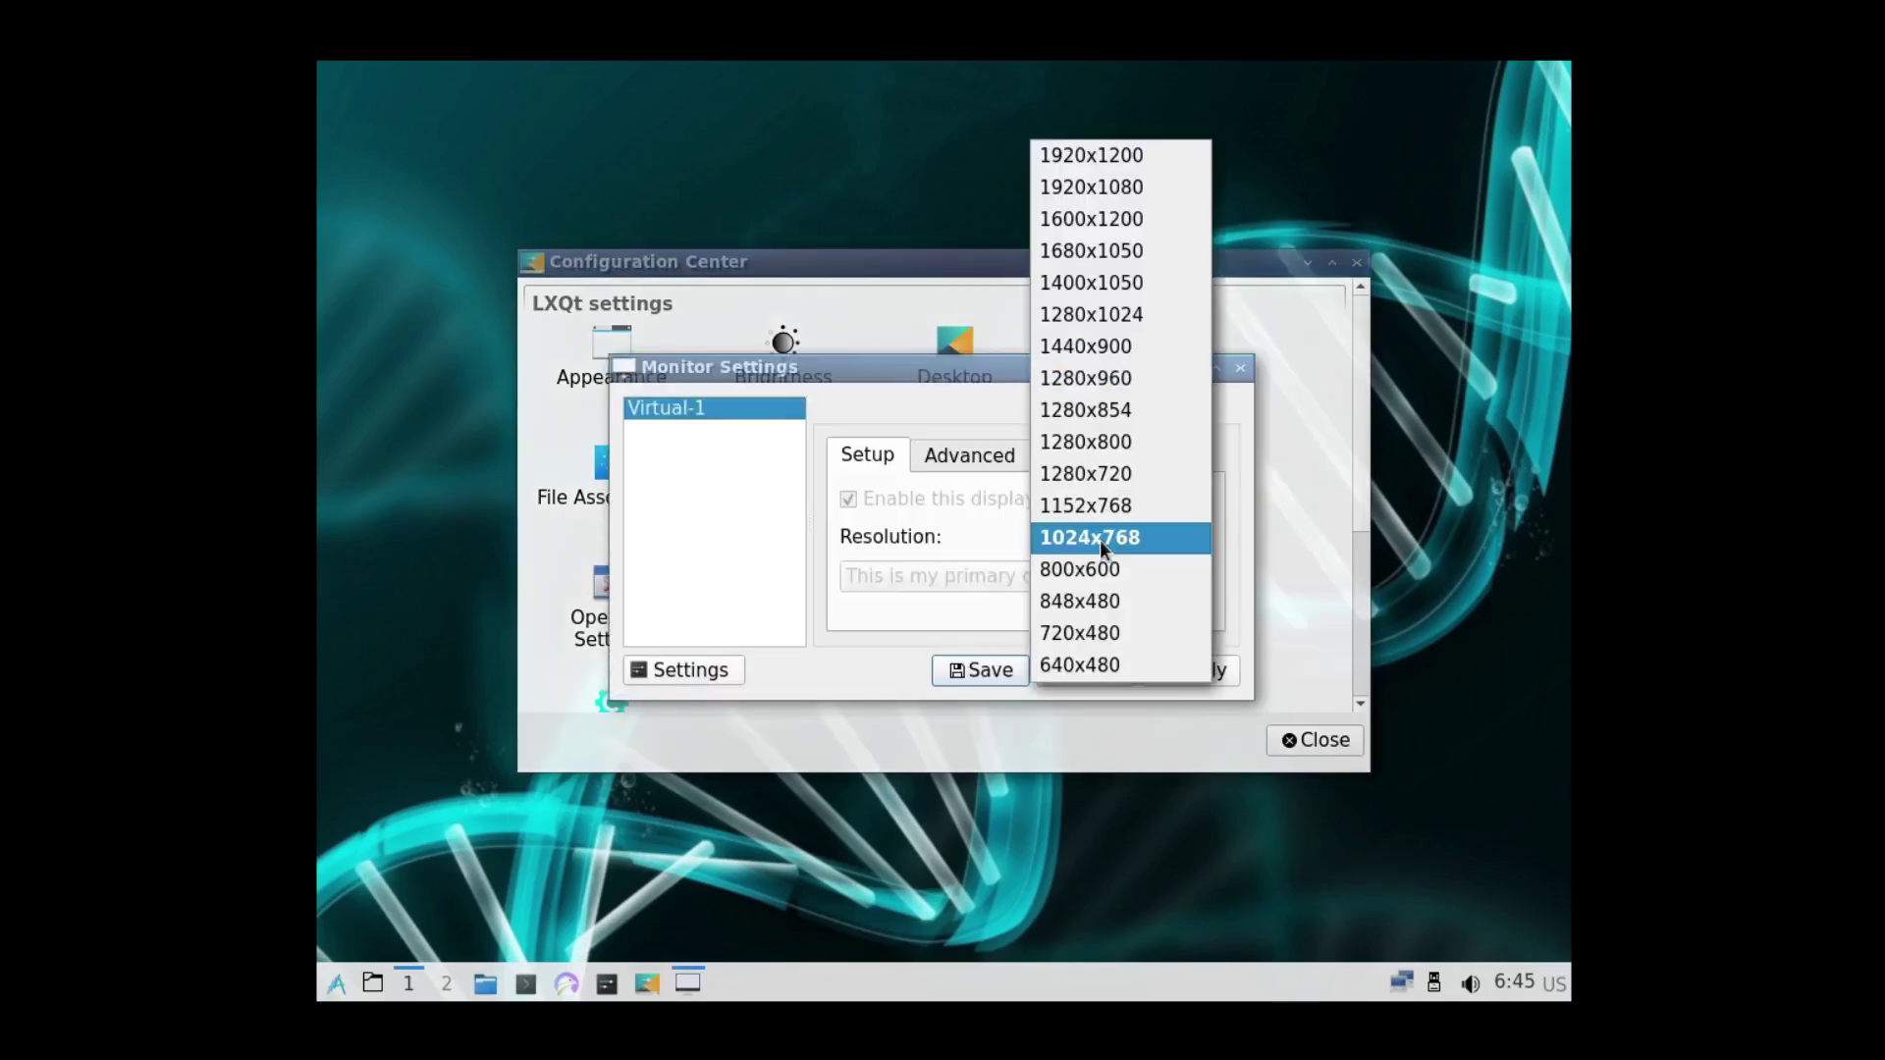
click(1092, 186)
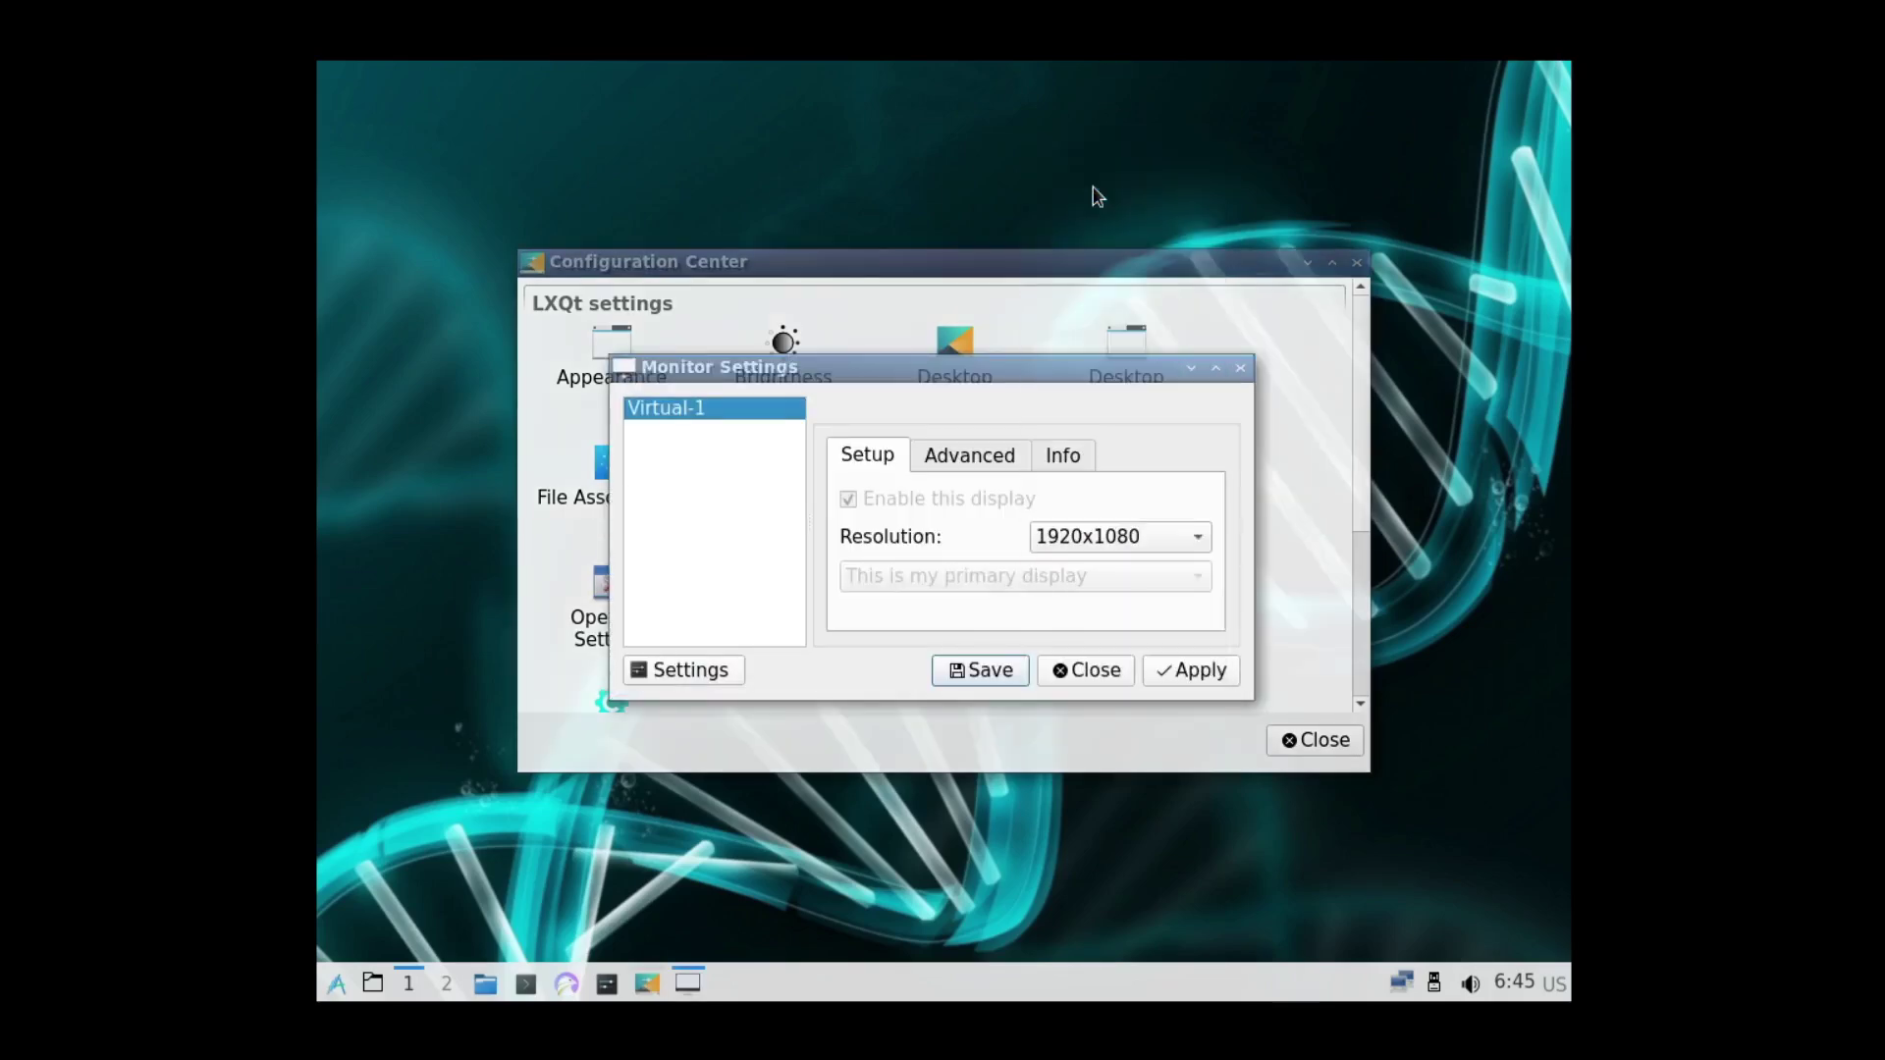
click(1200, 677)
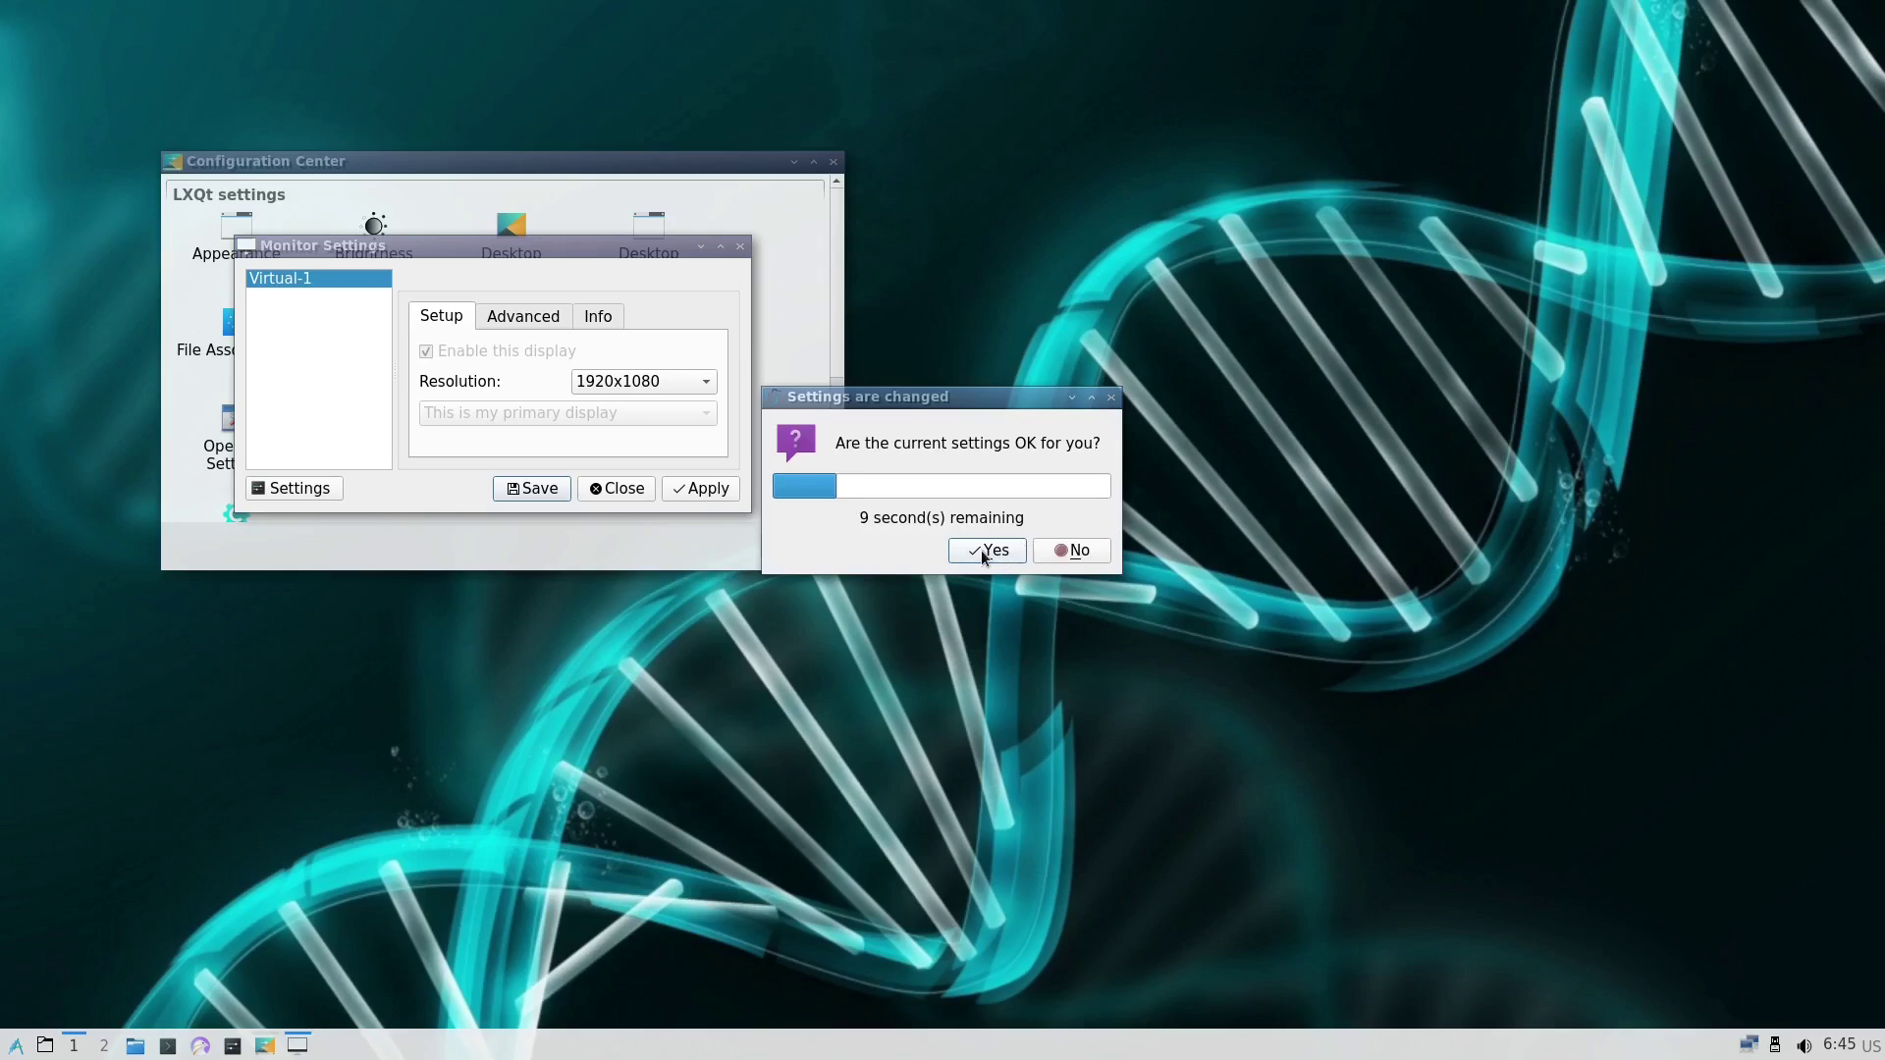
click(978, 551)
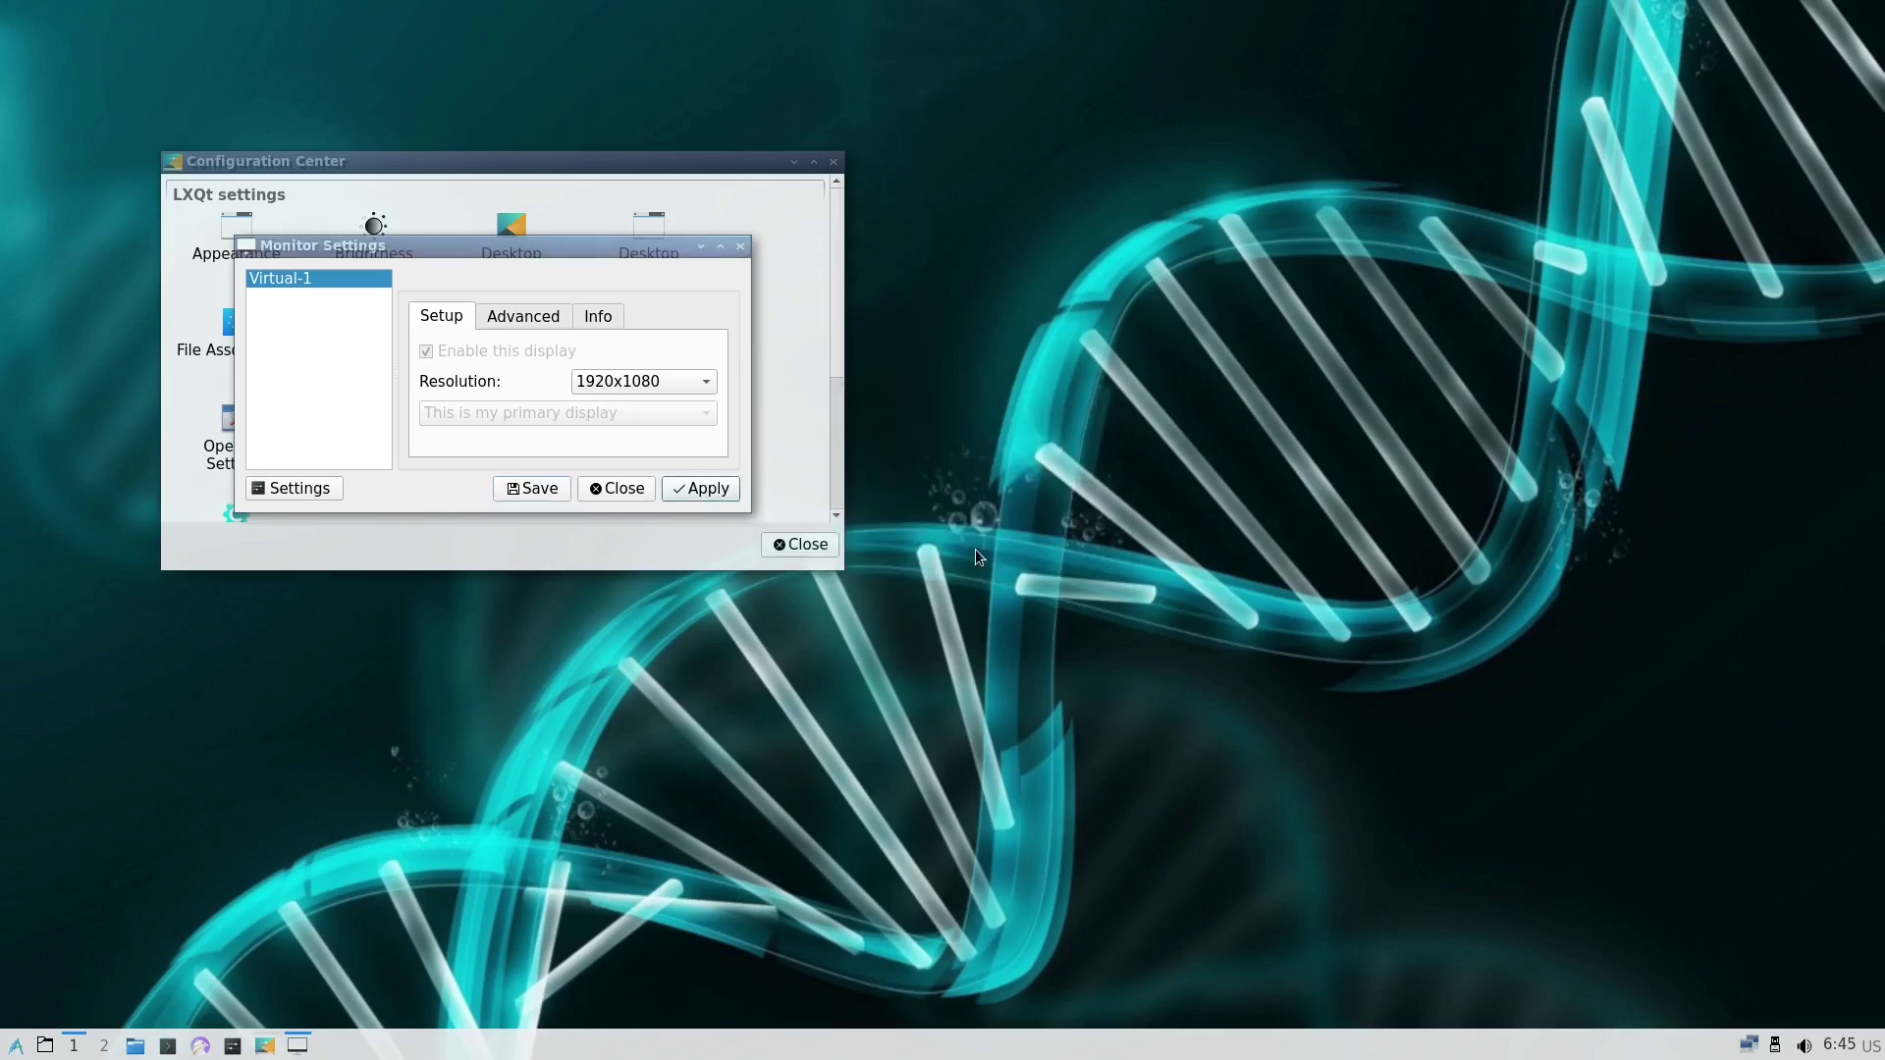
click(616, 487)
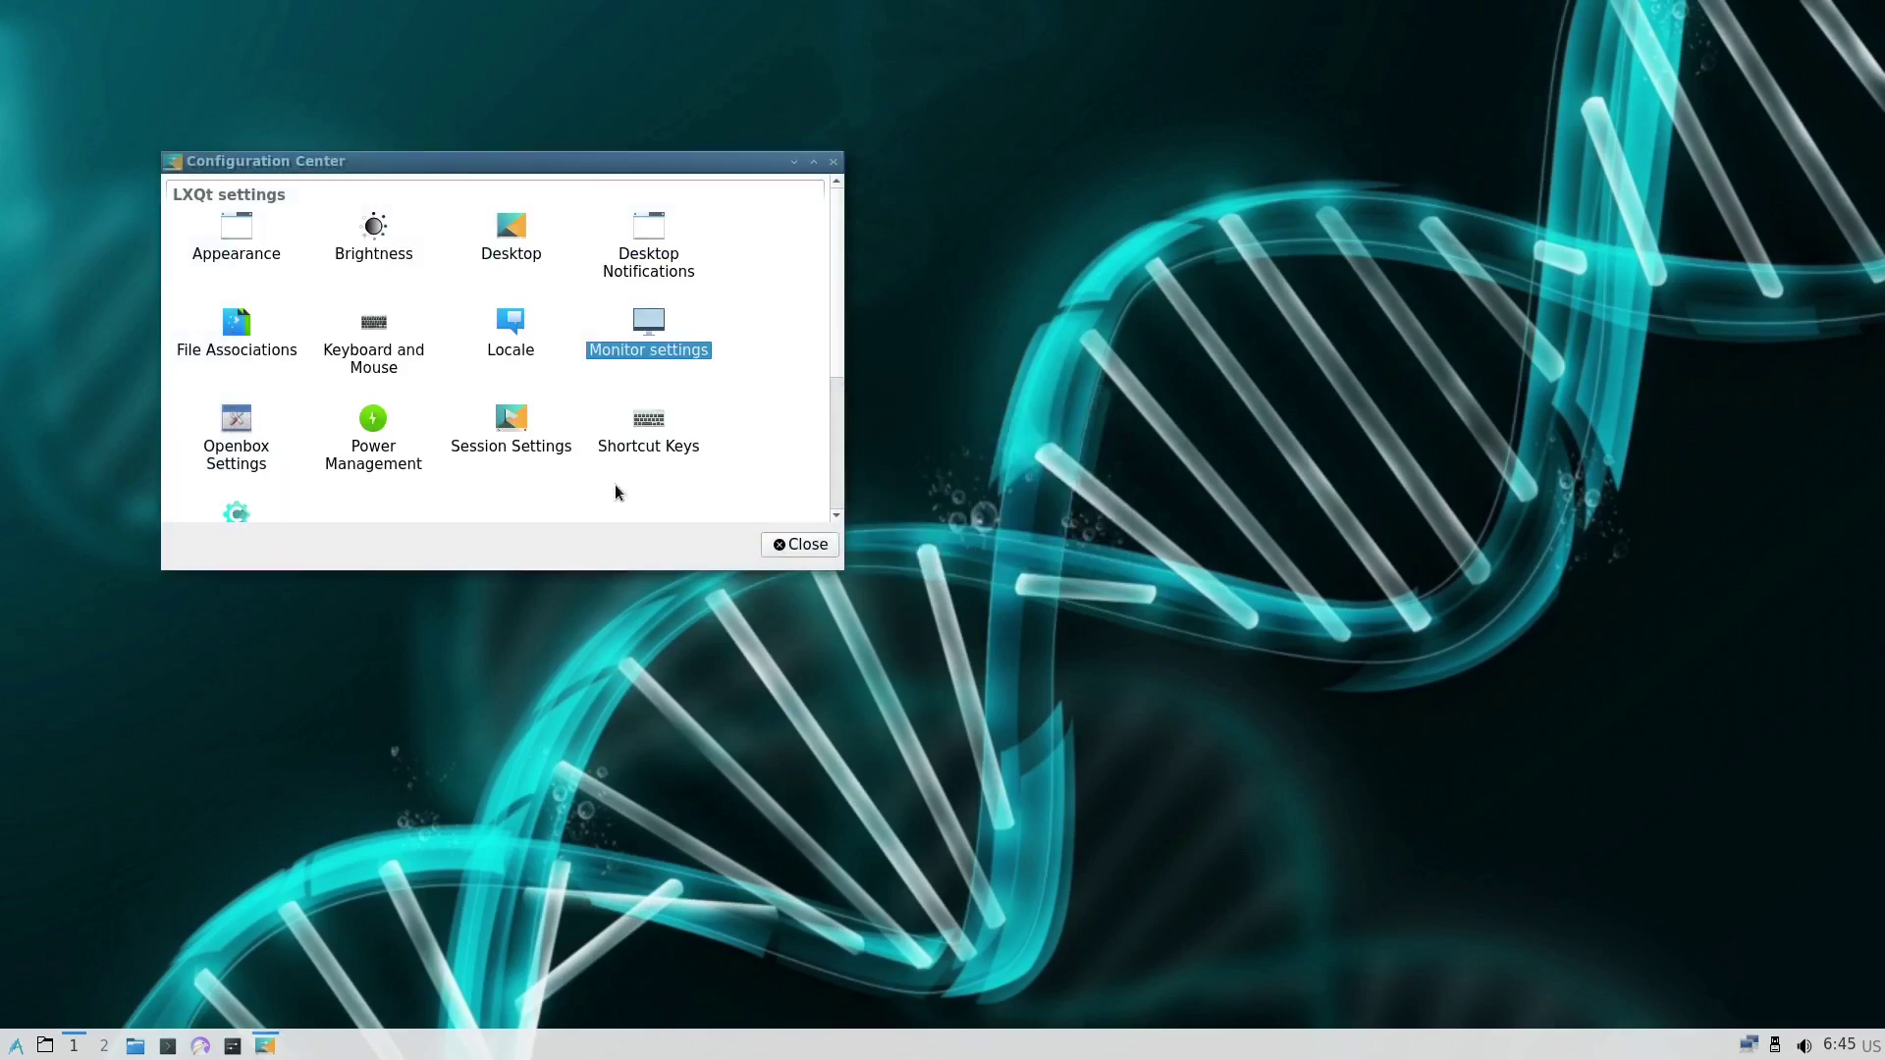
click(800, 545)
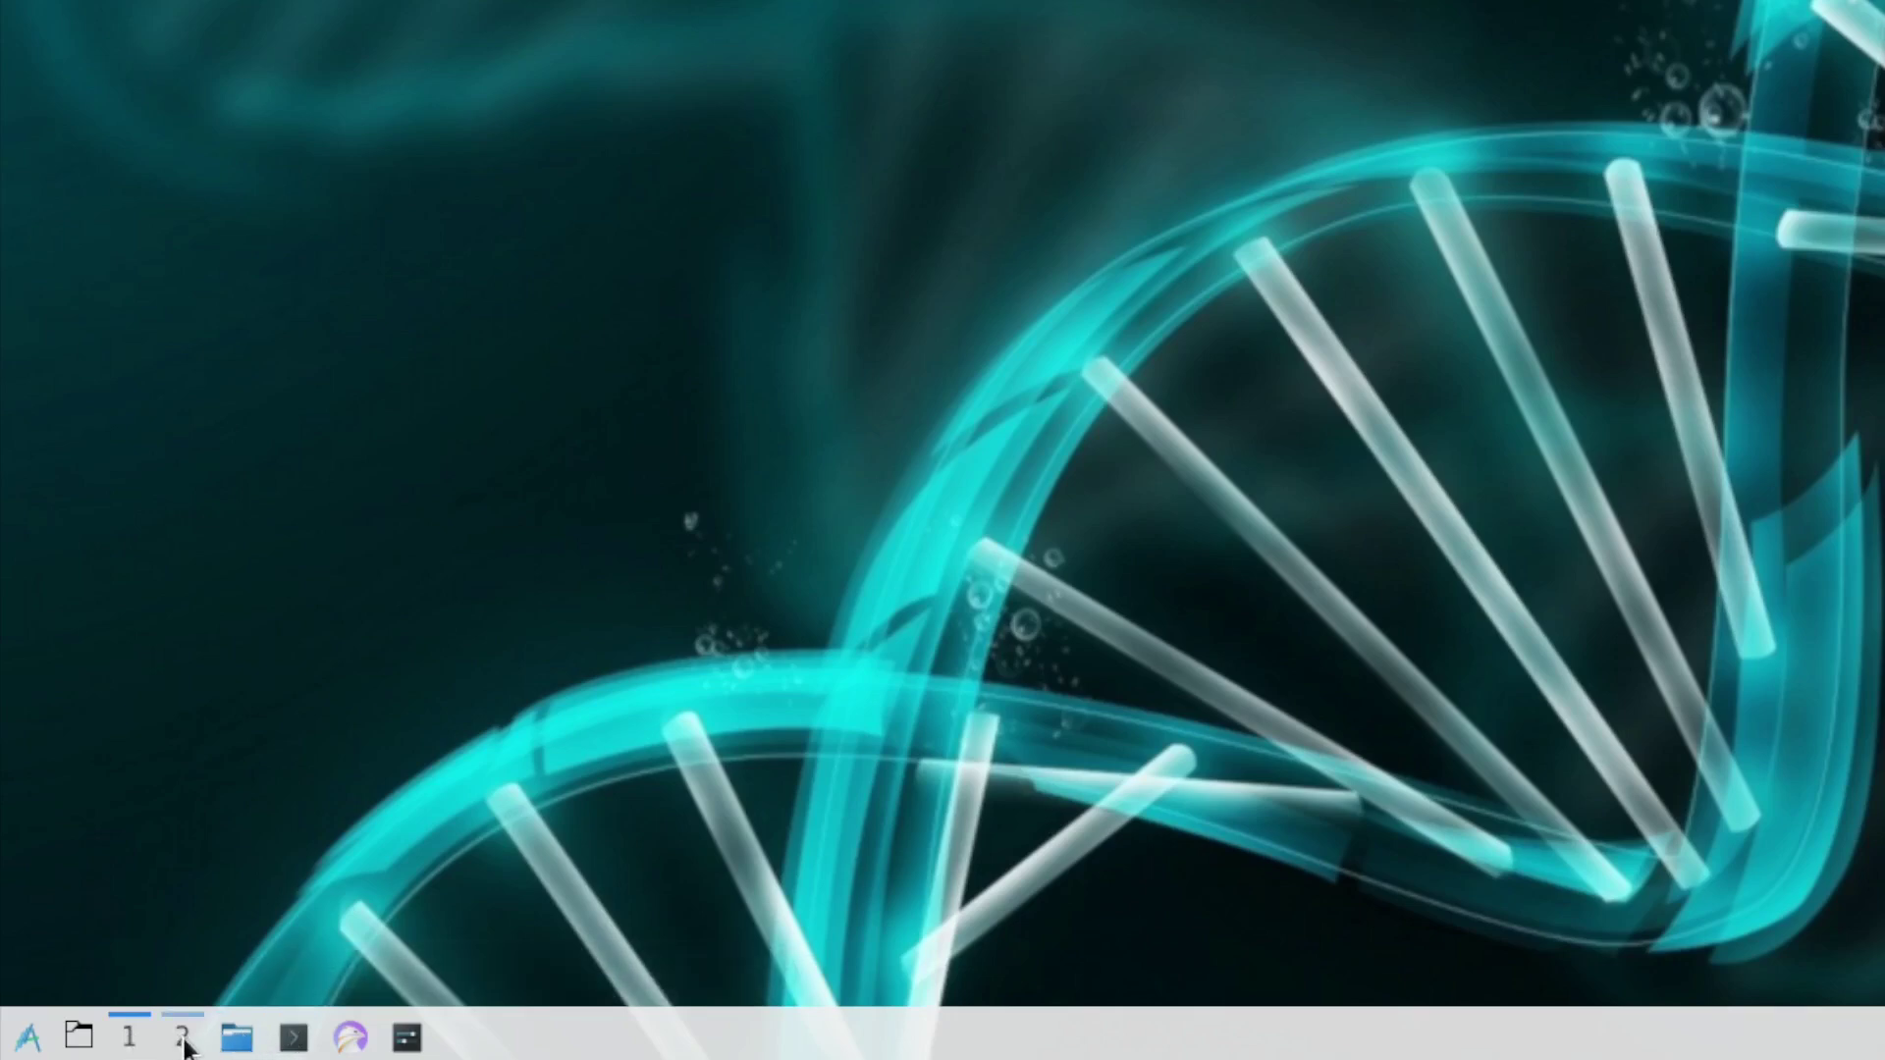
click(79, 1040)
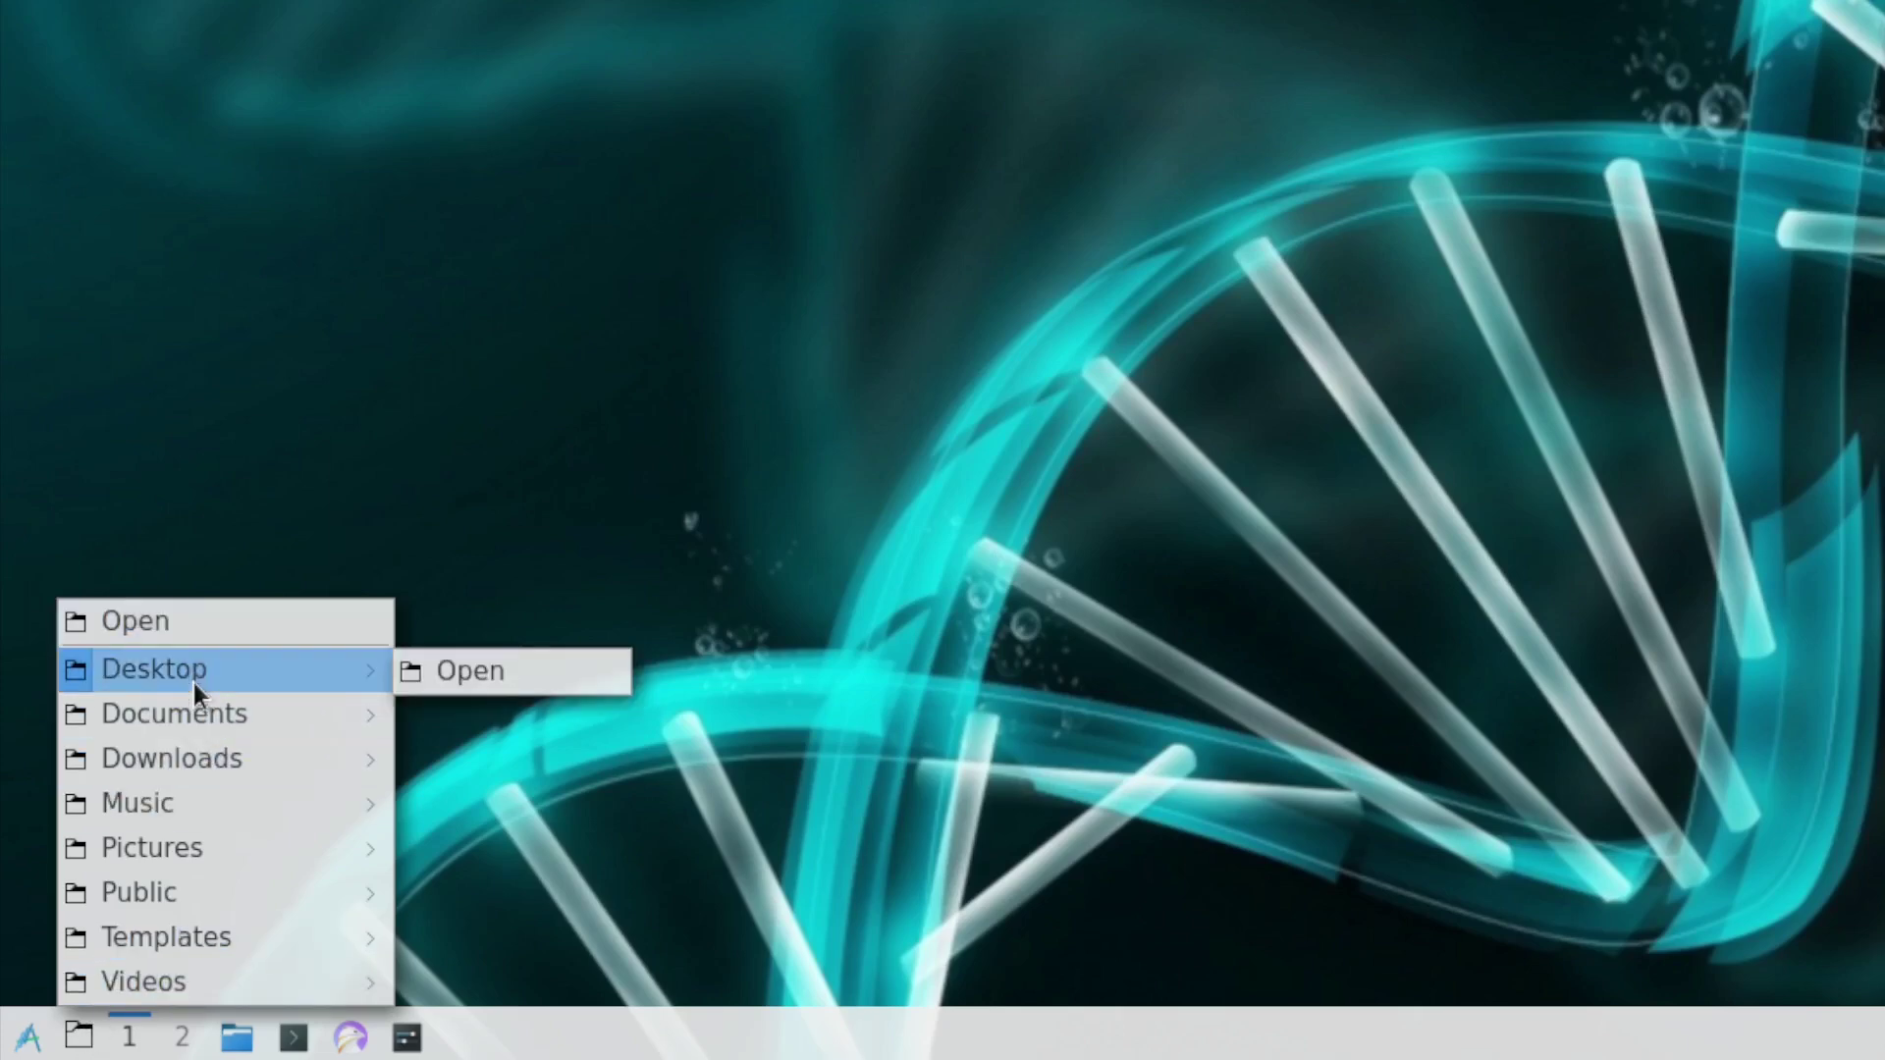
mouse_move(192, 722)
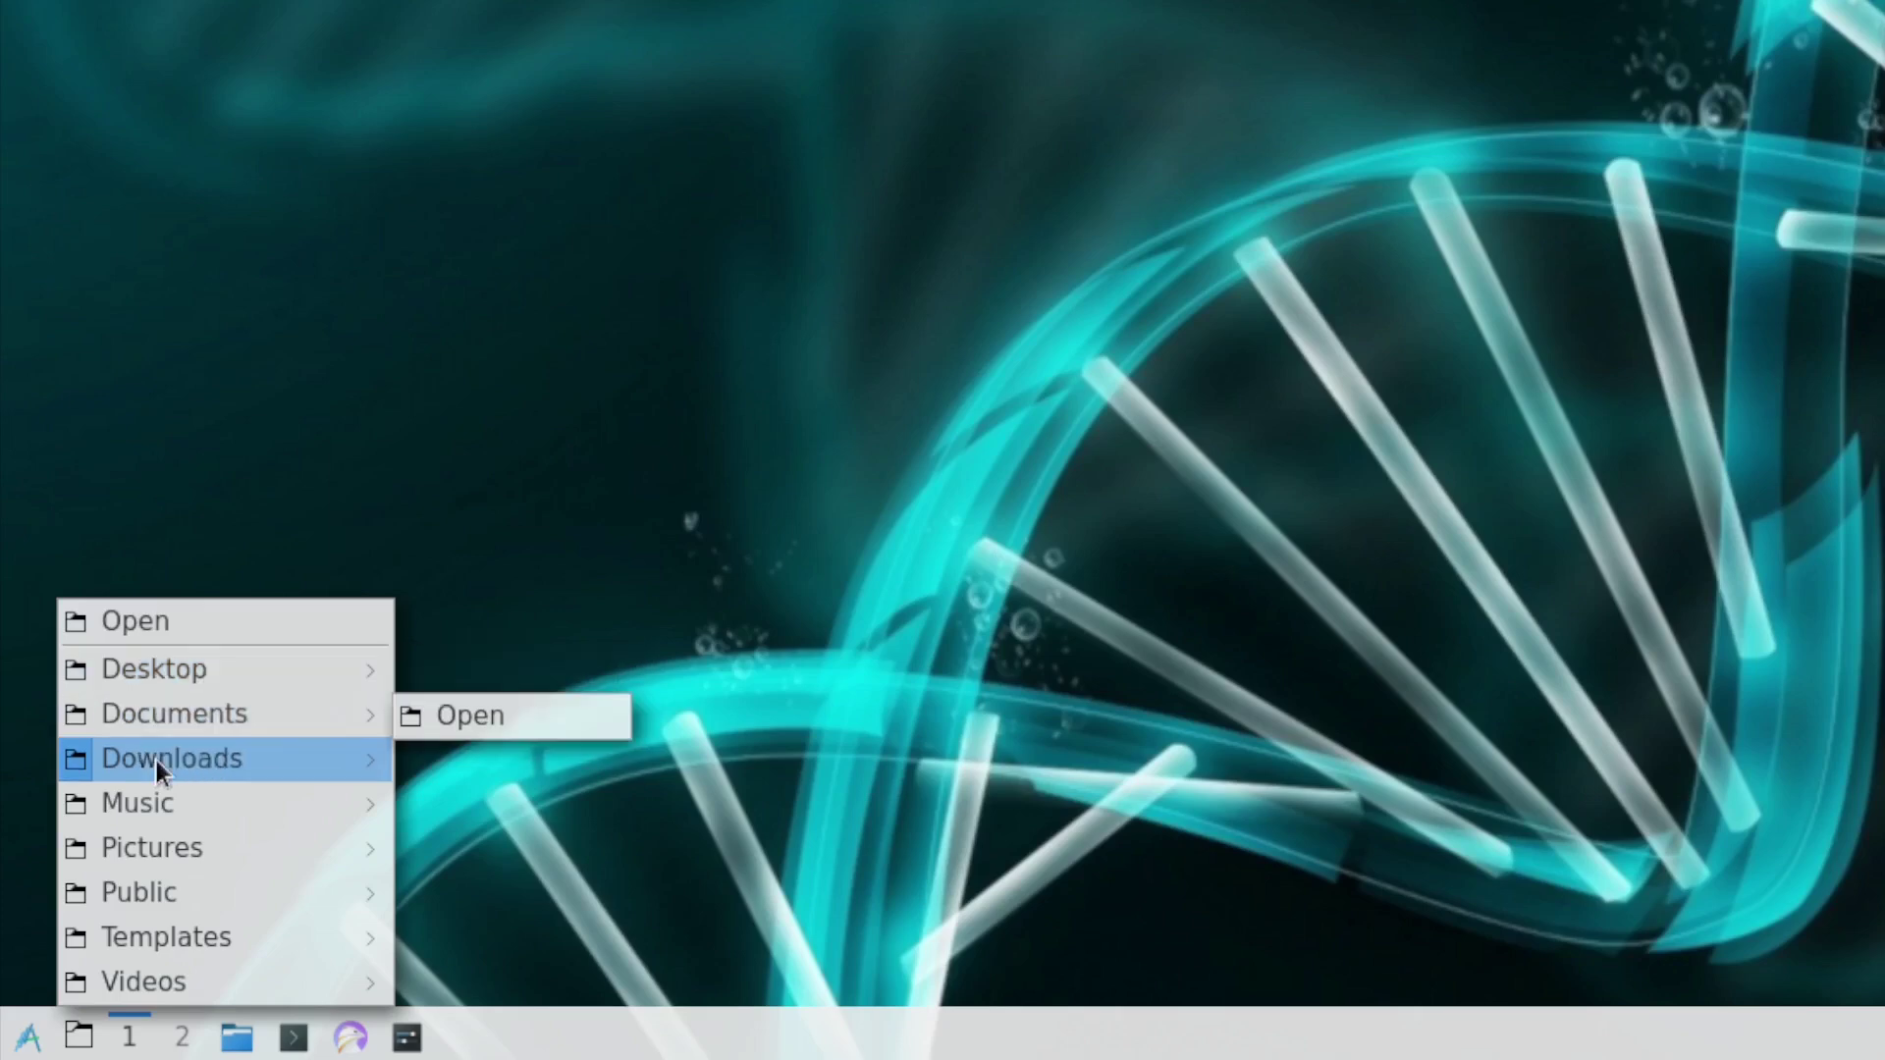
mouse_move(135, 977)
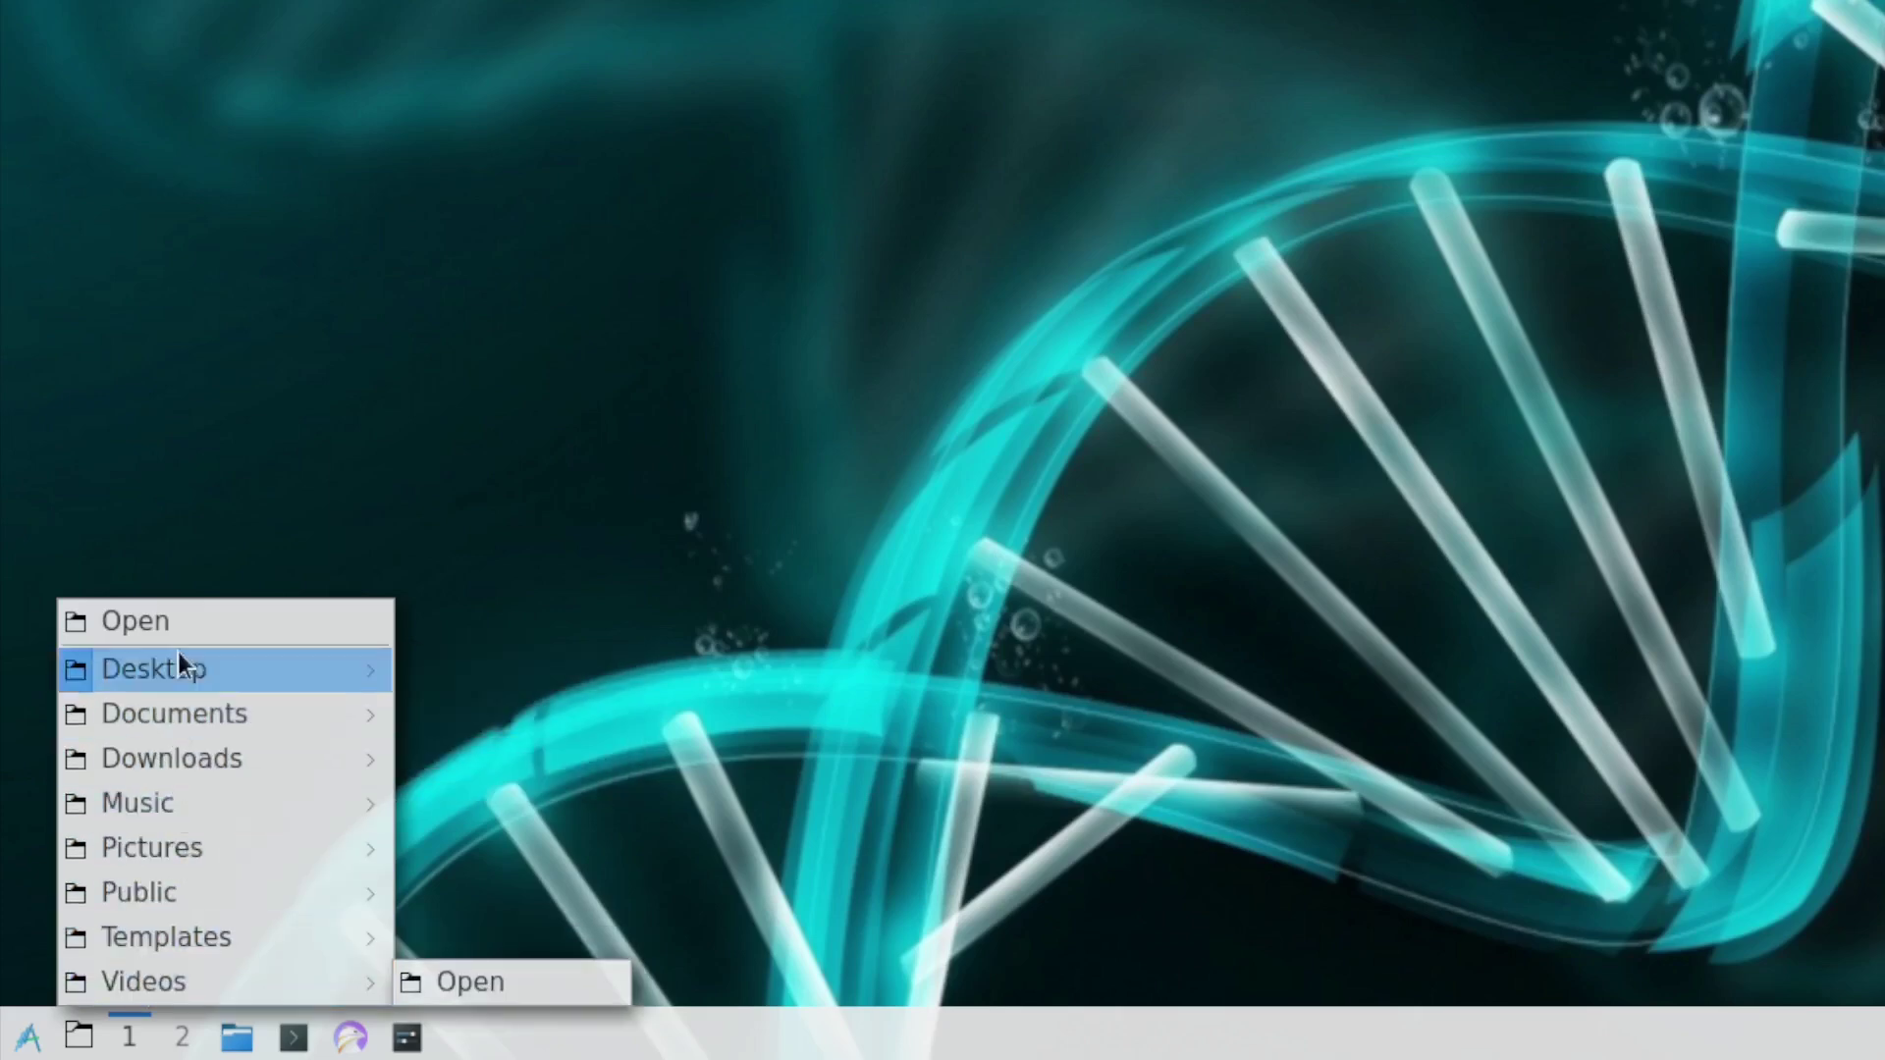
click(79, 1039)
Browse the application menu's categories from Accessories through System Tools to Leave, and close the menu
click(30, 1037)
click(32, 1039)
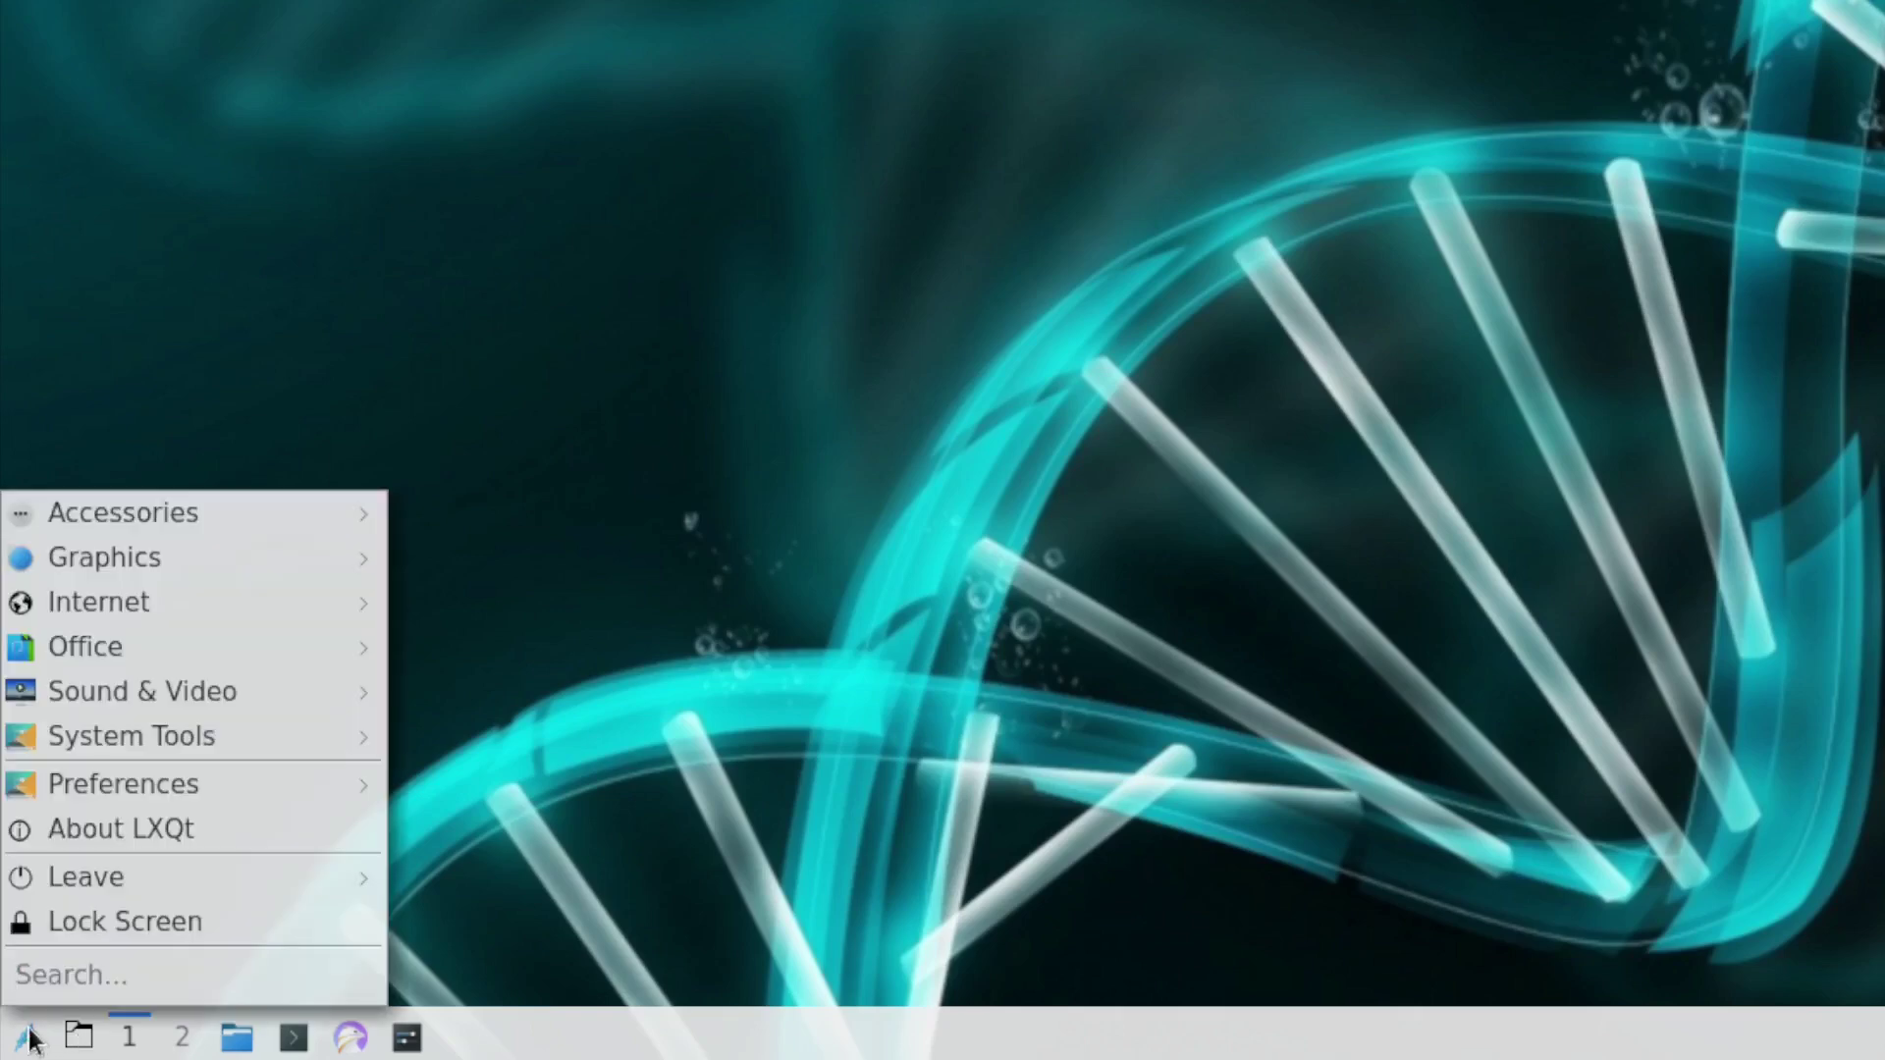
mouse_move(137, 506)
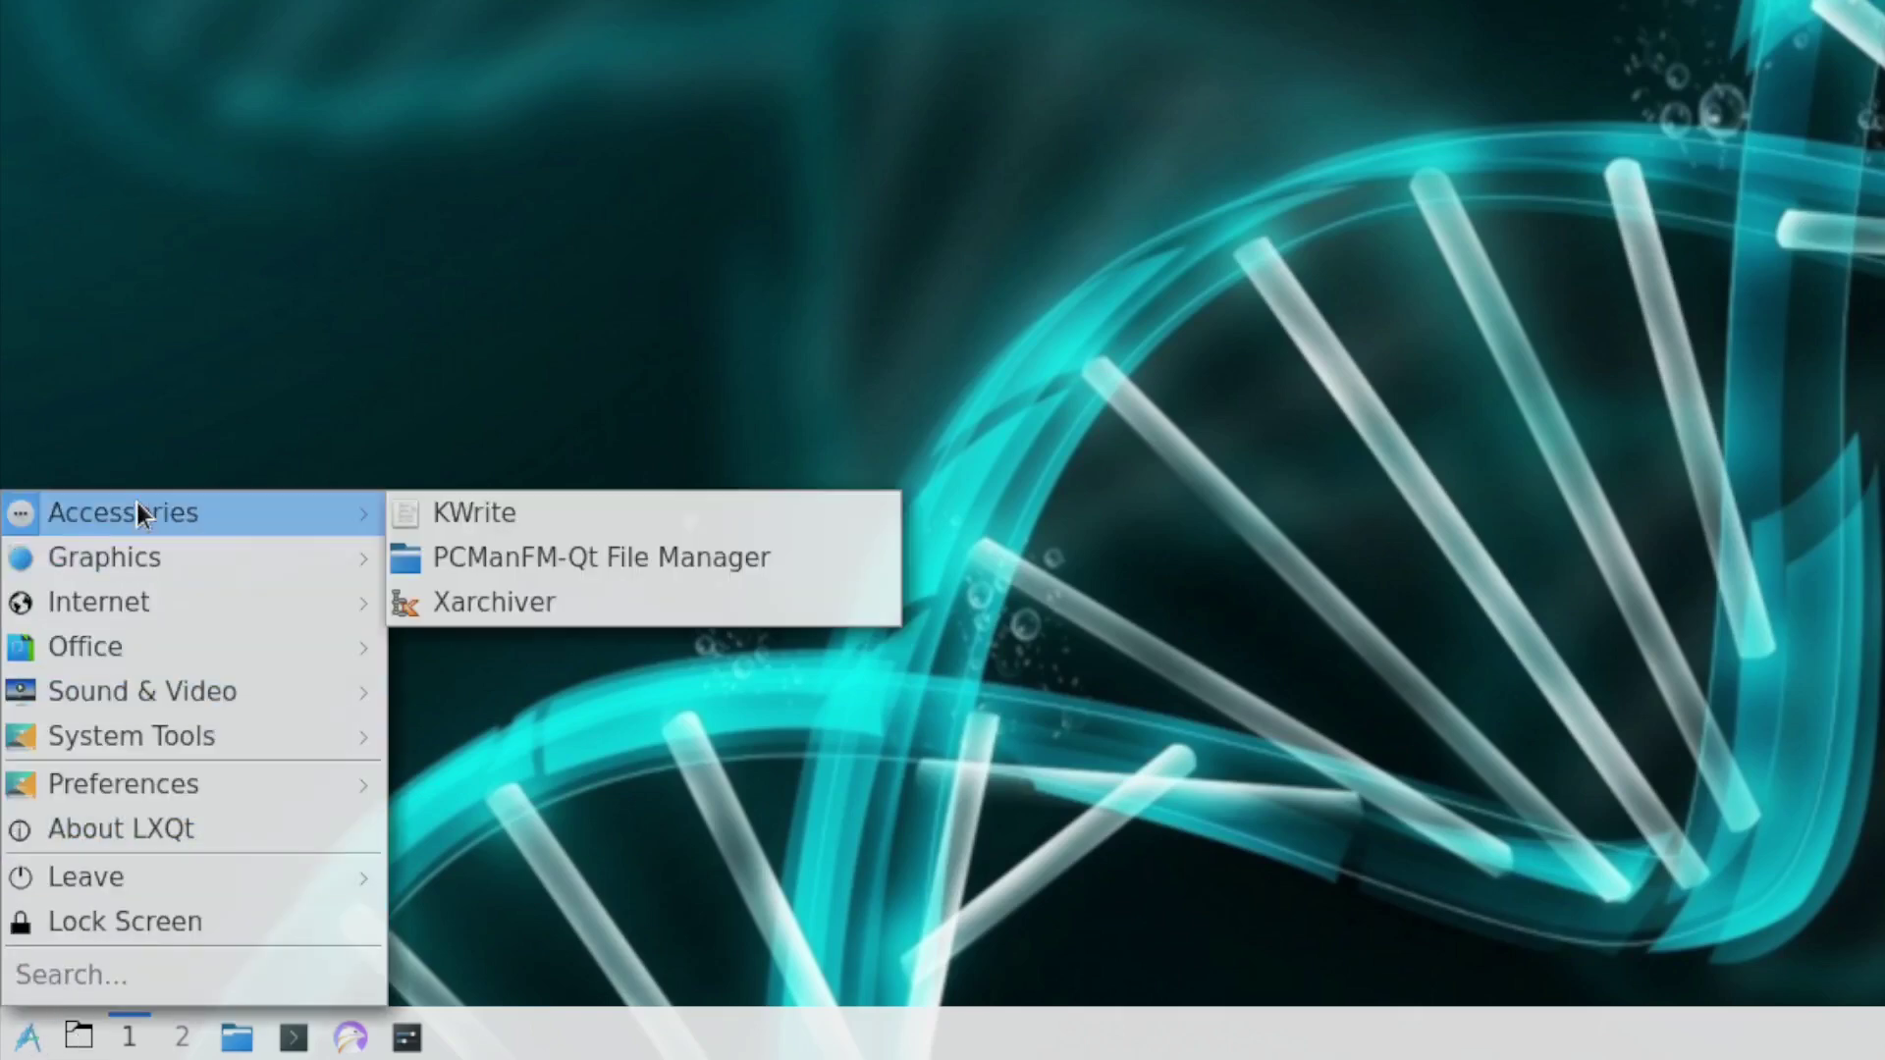
mouse_move(134, 556)
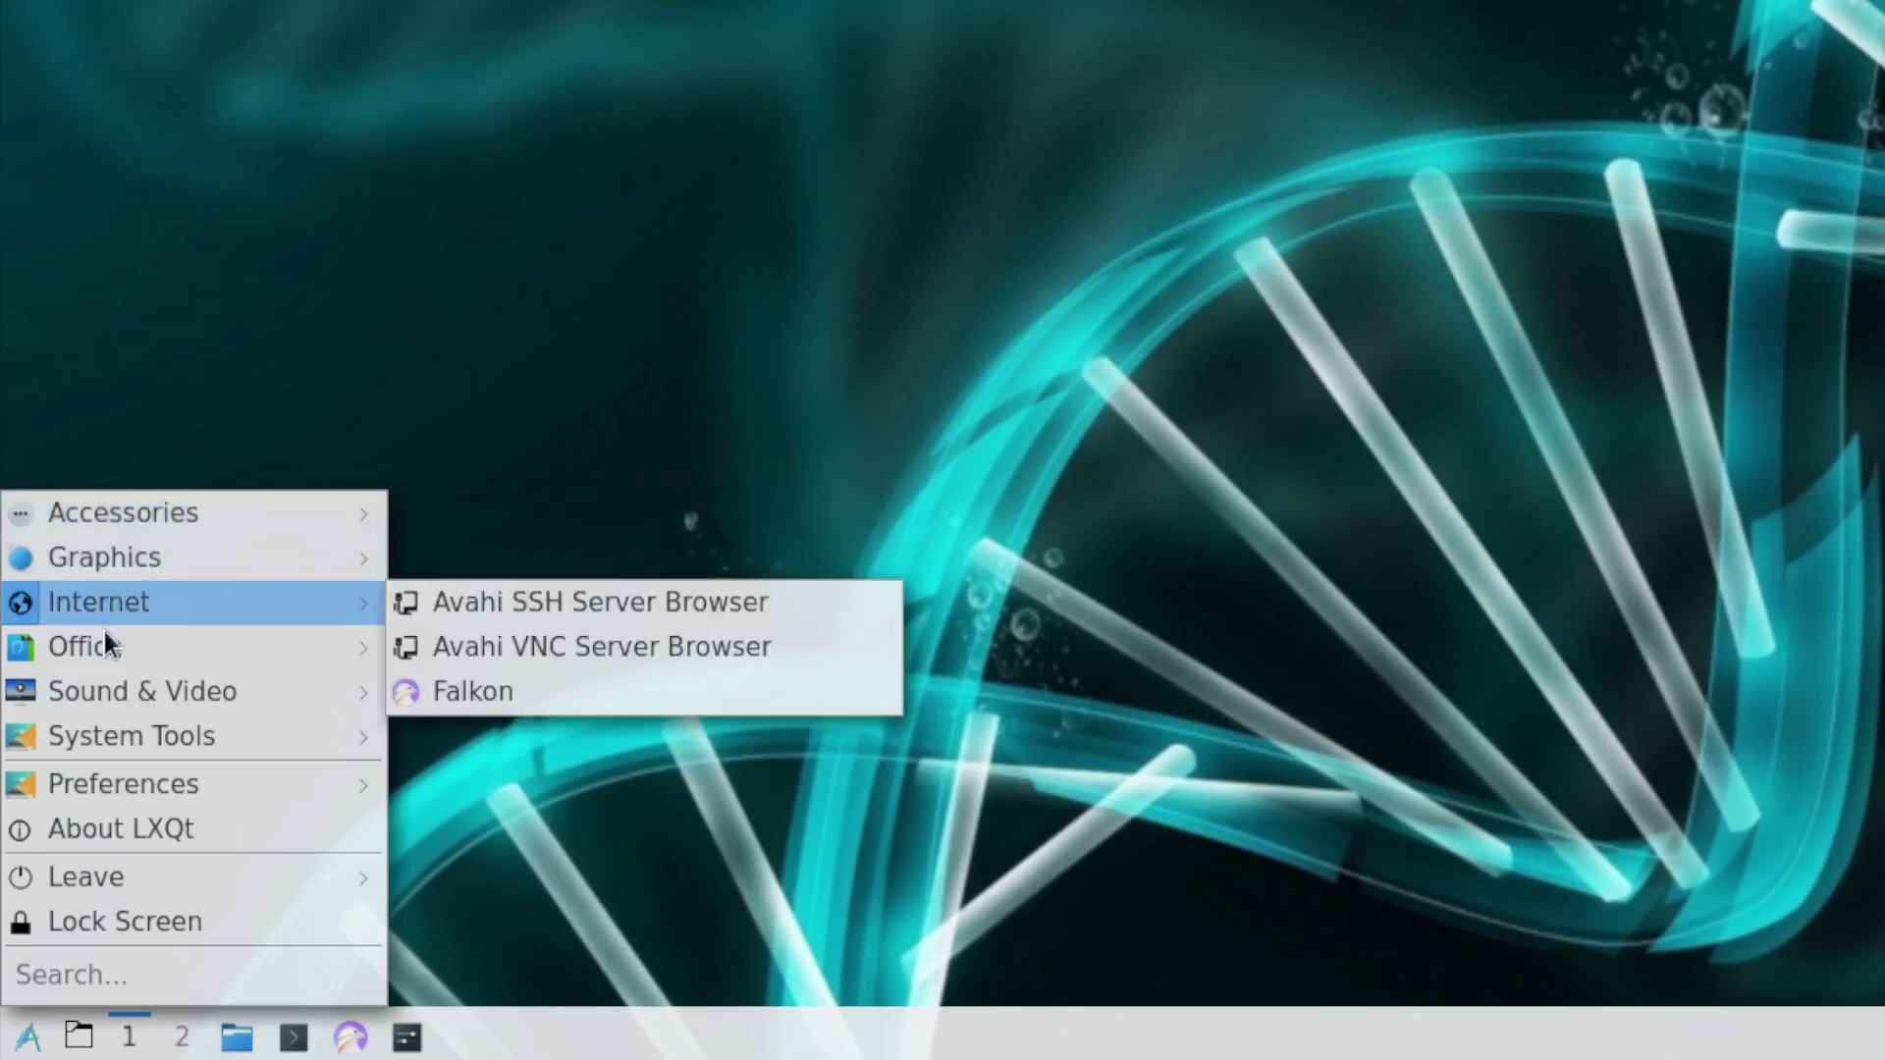
mouse_move(98, 645)
mouse_move(102, 697)
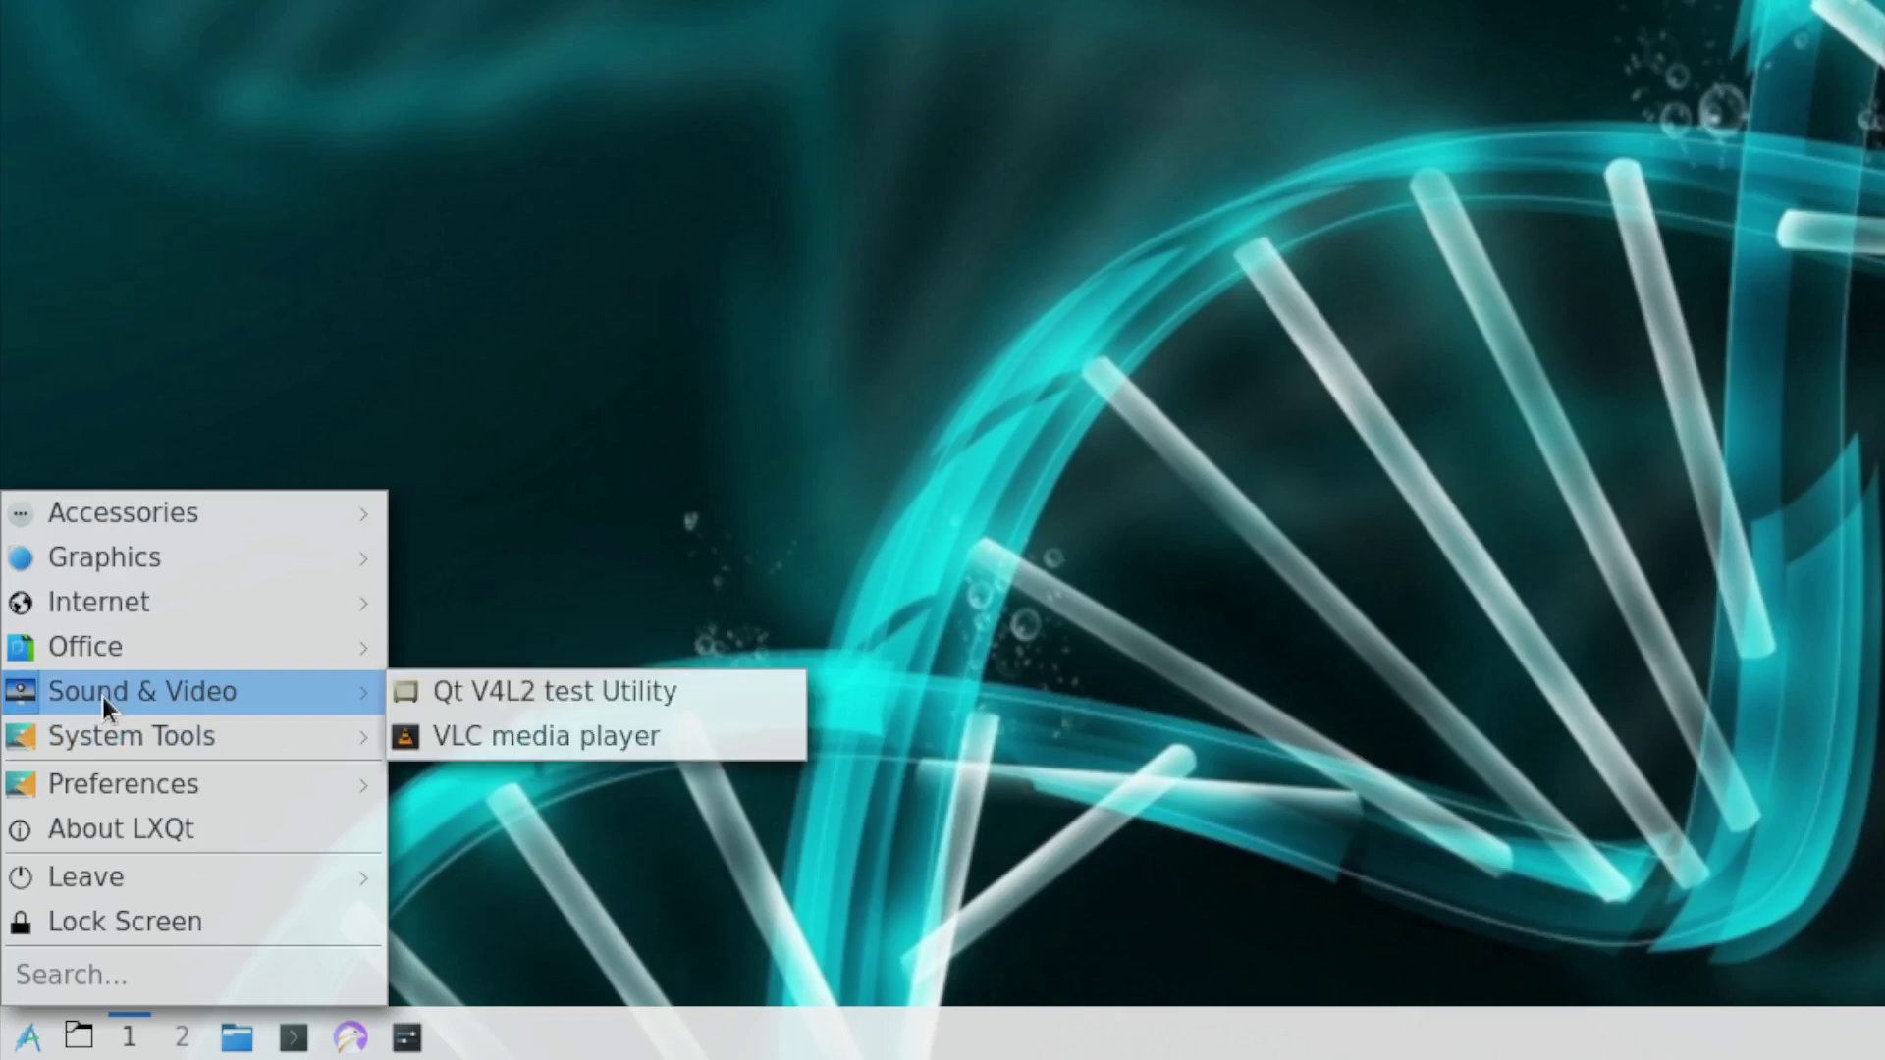
mouse_move(102, 731)
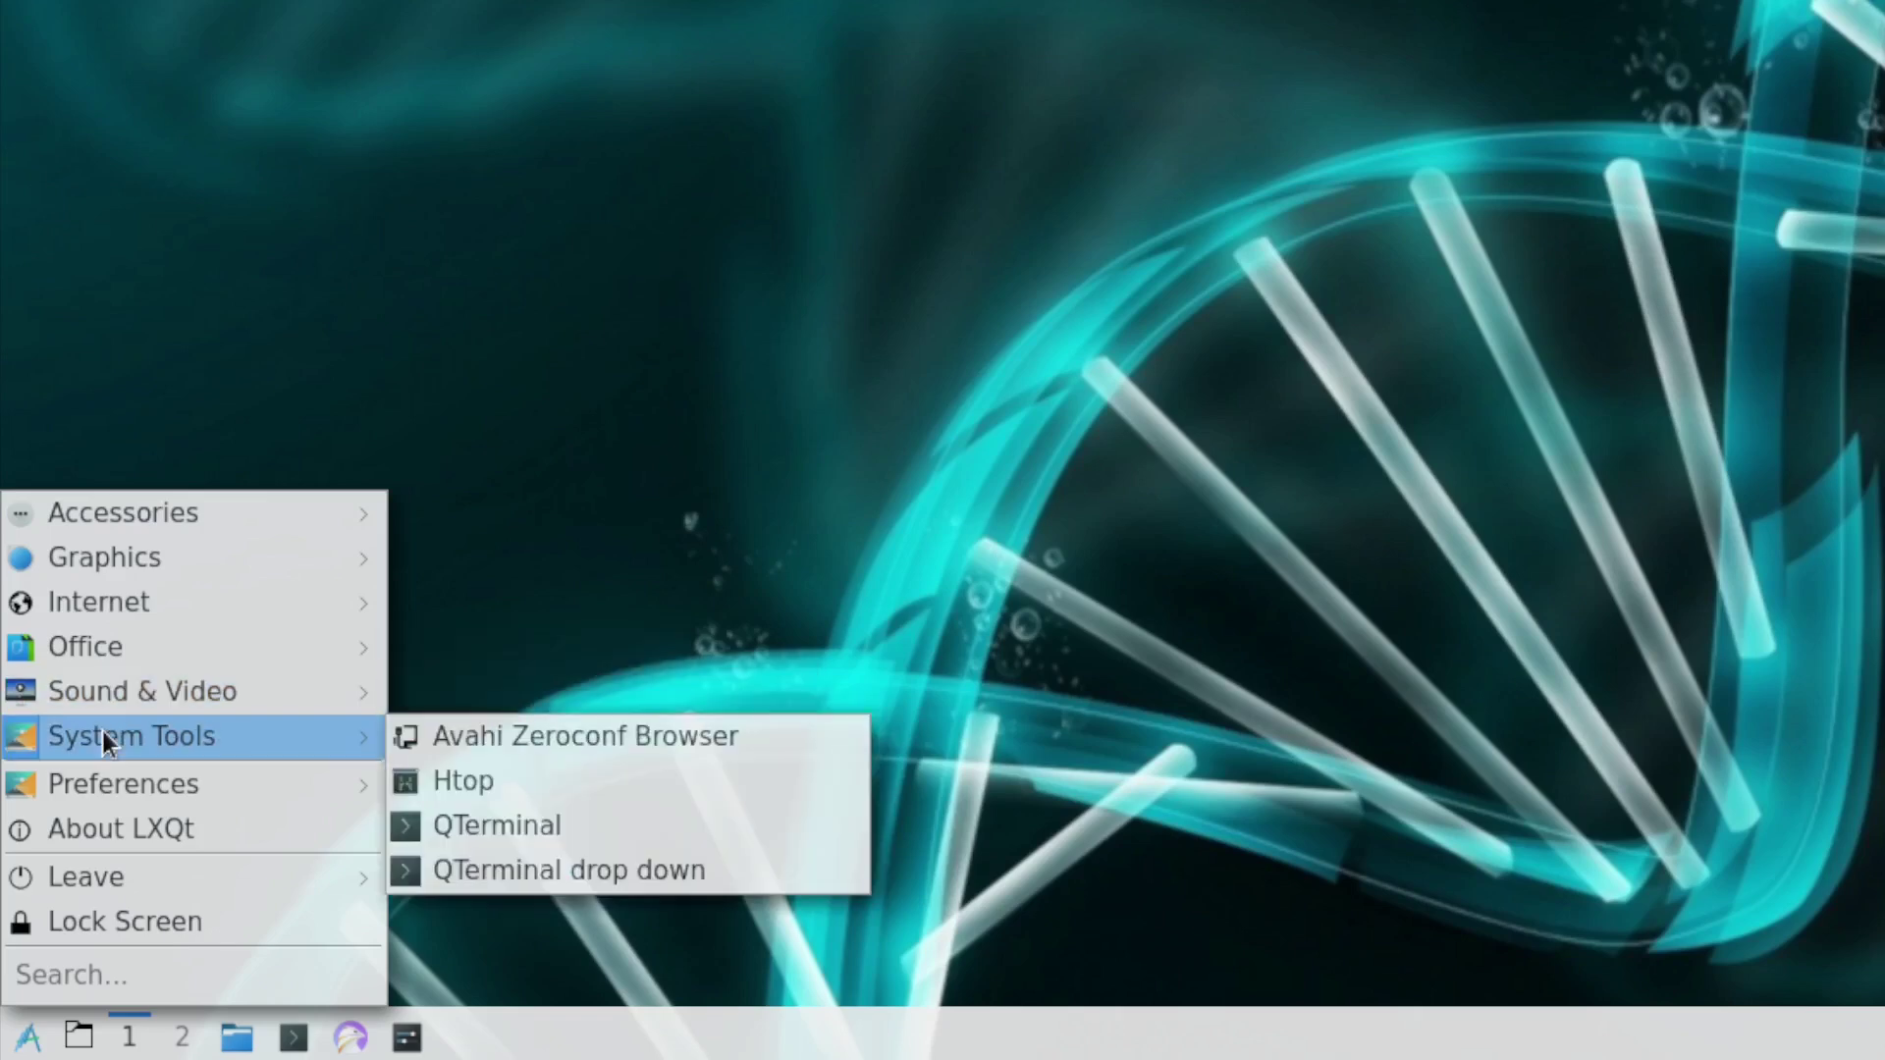
mouse_move(98, 789)
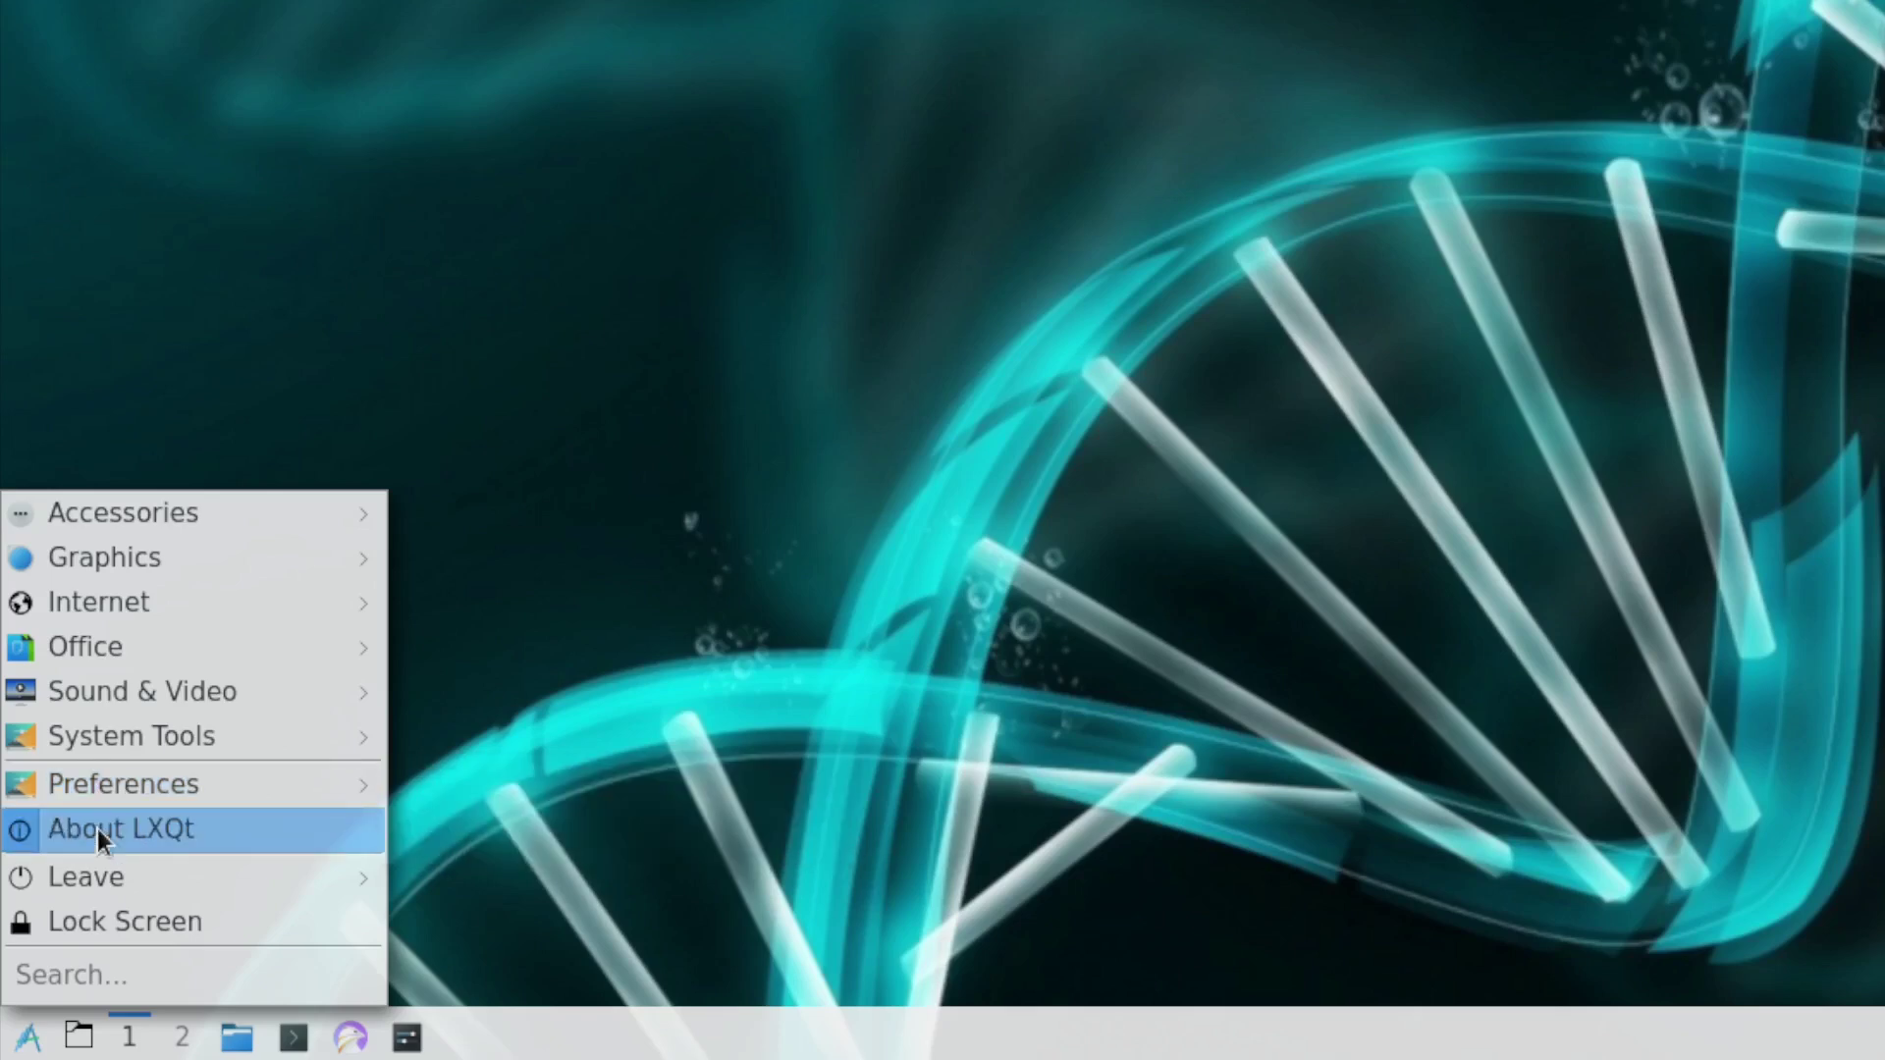
mouse_move(86, 892)
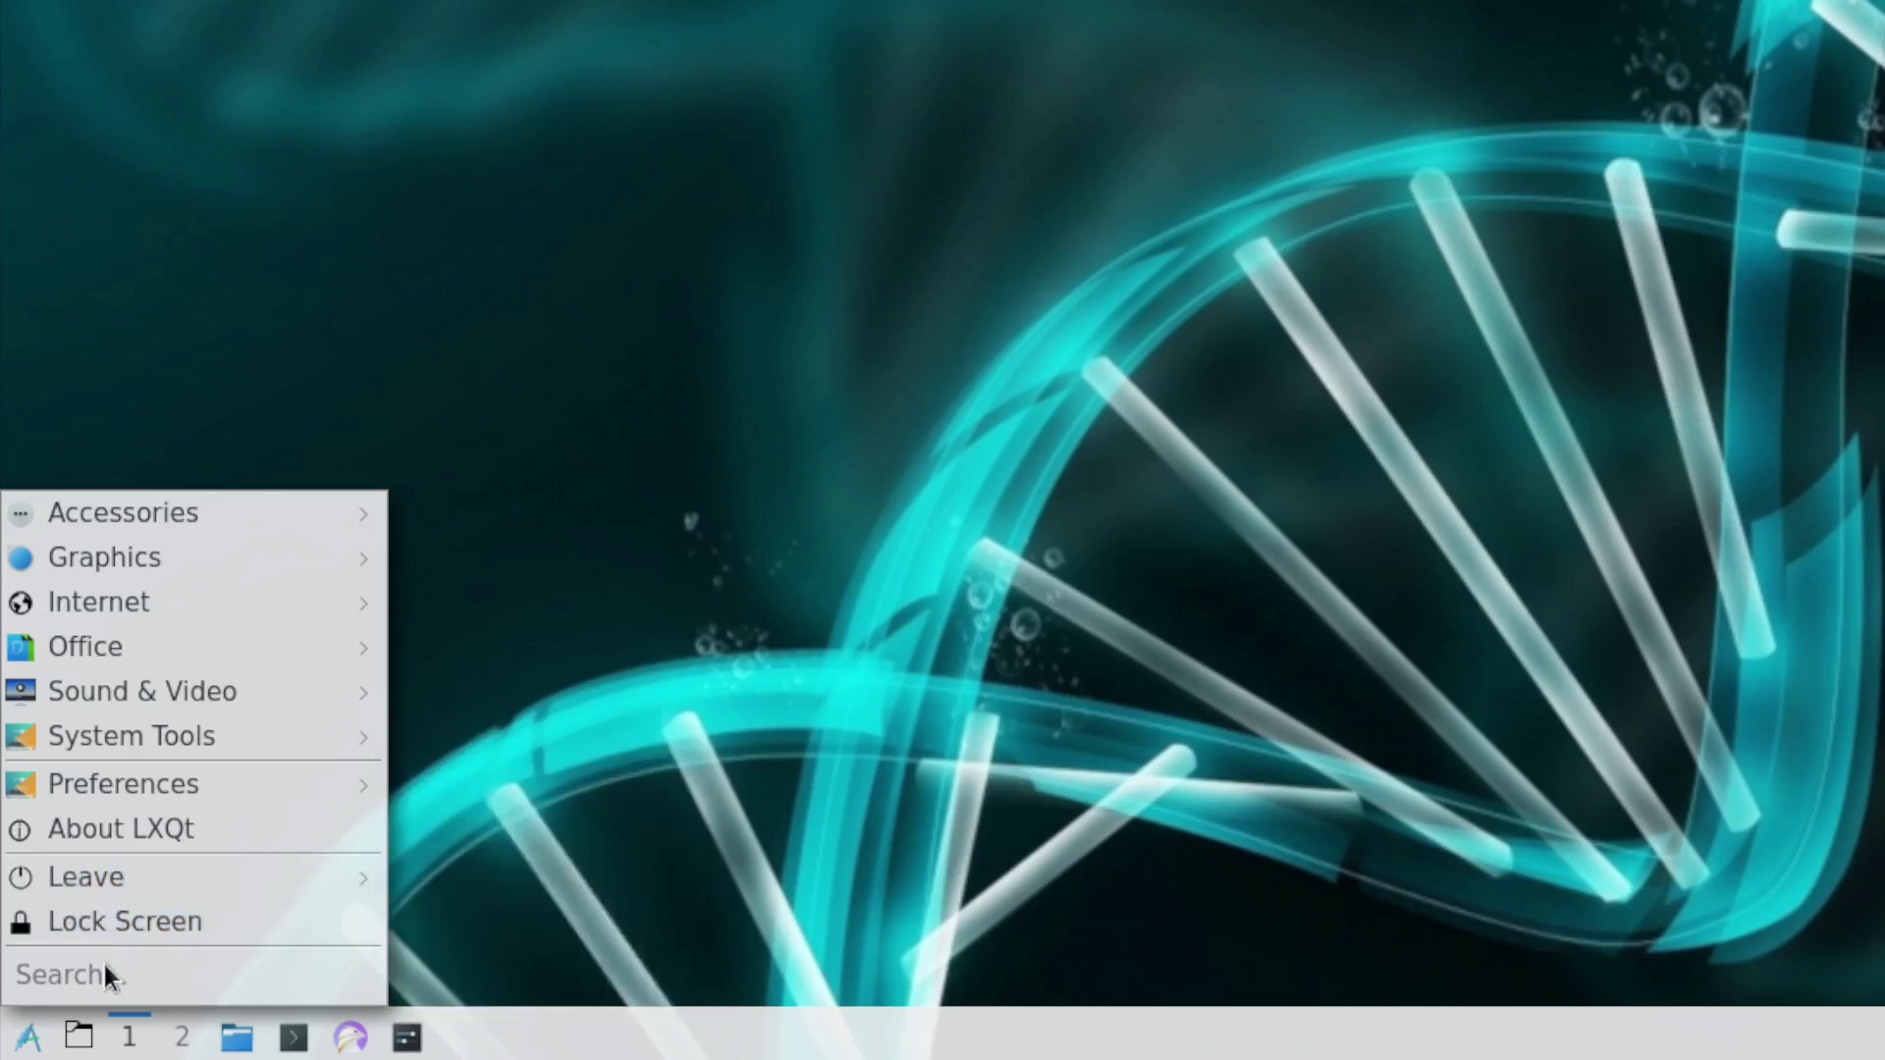
key(Escape)
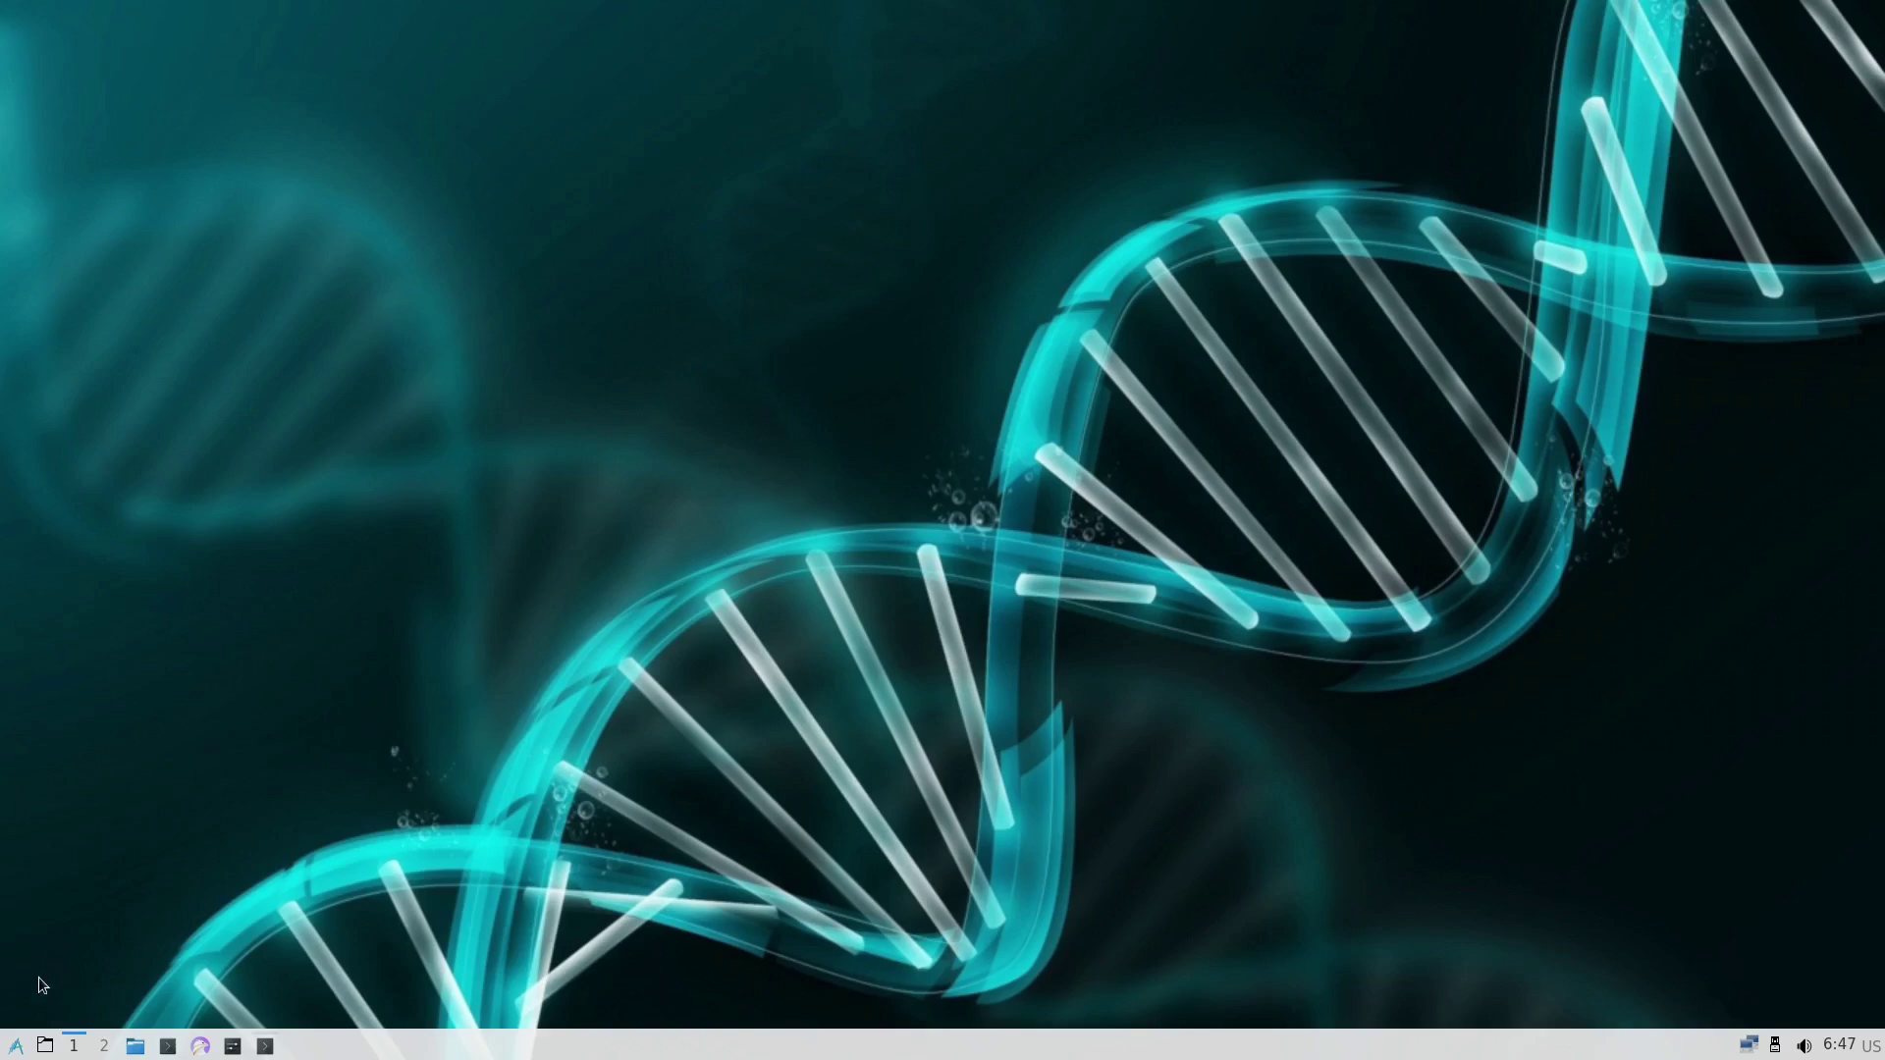
Bring up the terminal and install htop and neofetch with "sudo pacman -S htop neofetch", accepting the installation
click(265, 1047)
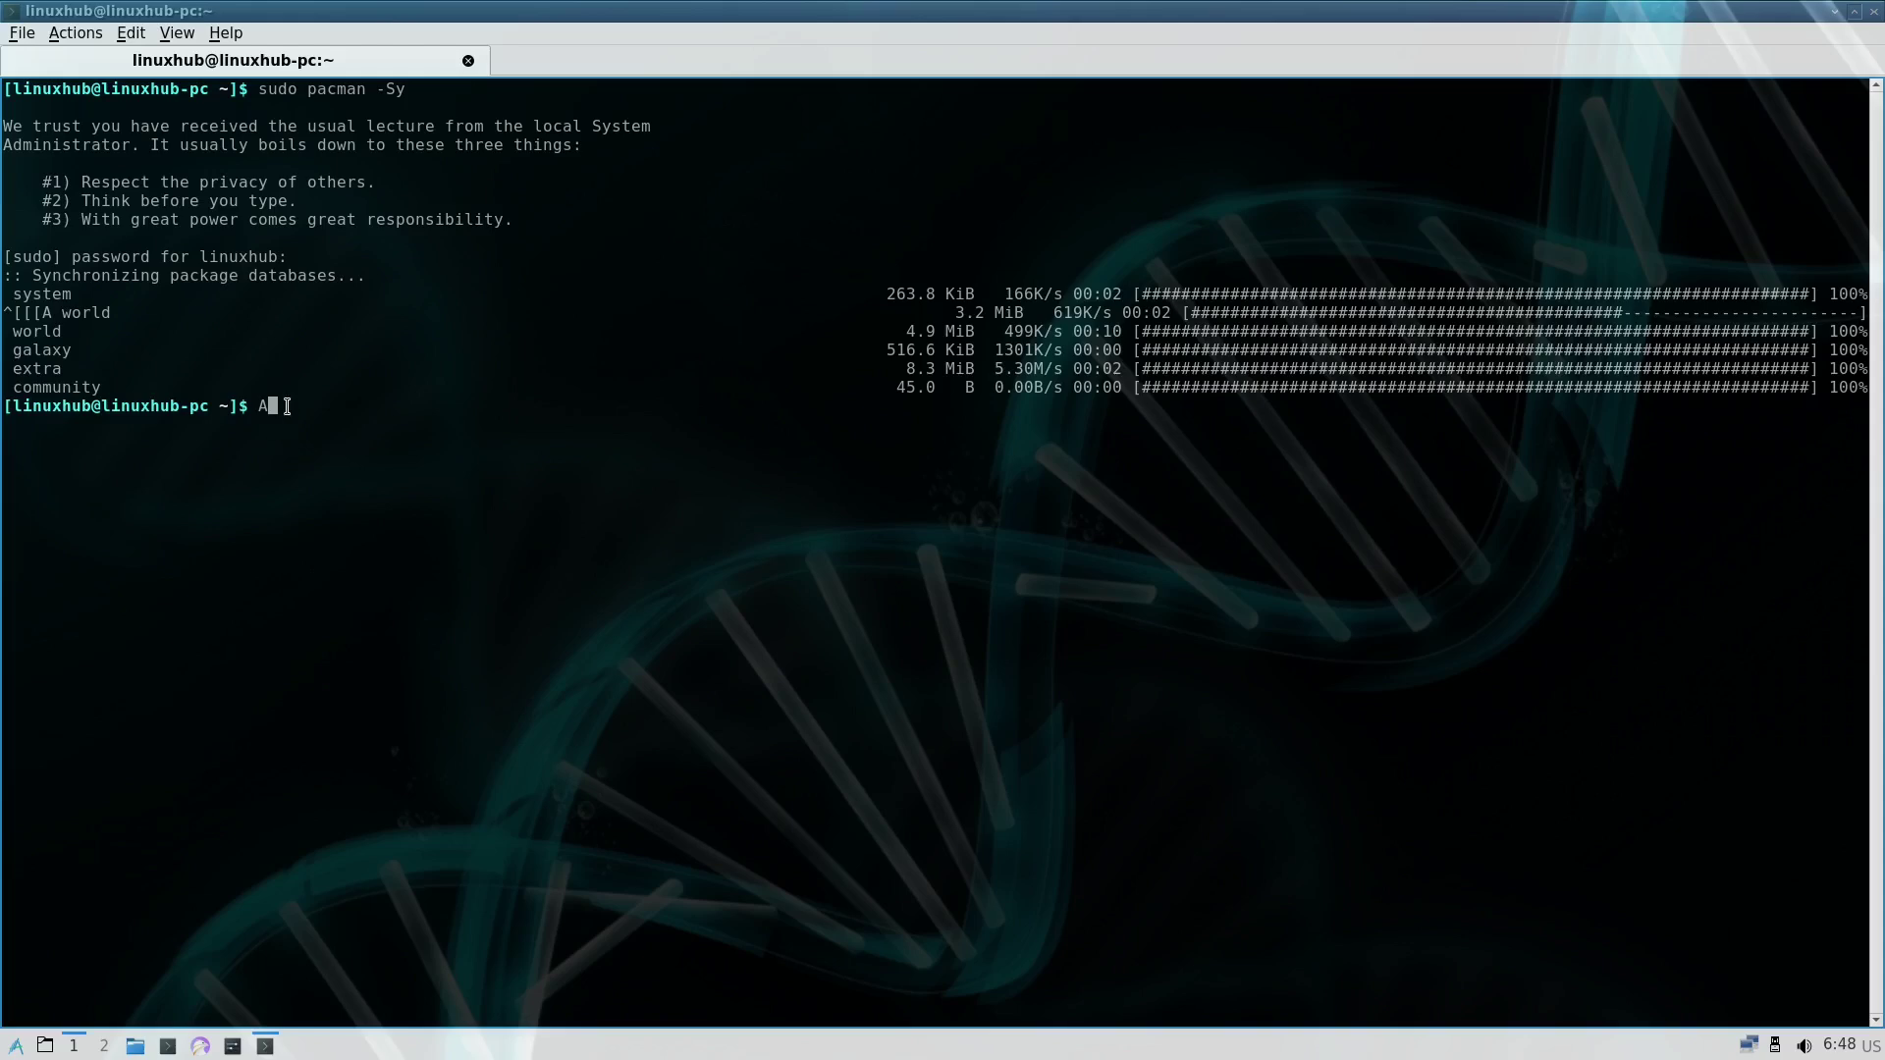
key(BackSpace)
text(sudo pacman -S htop neofetch)
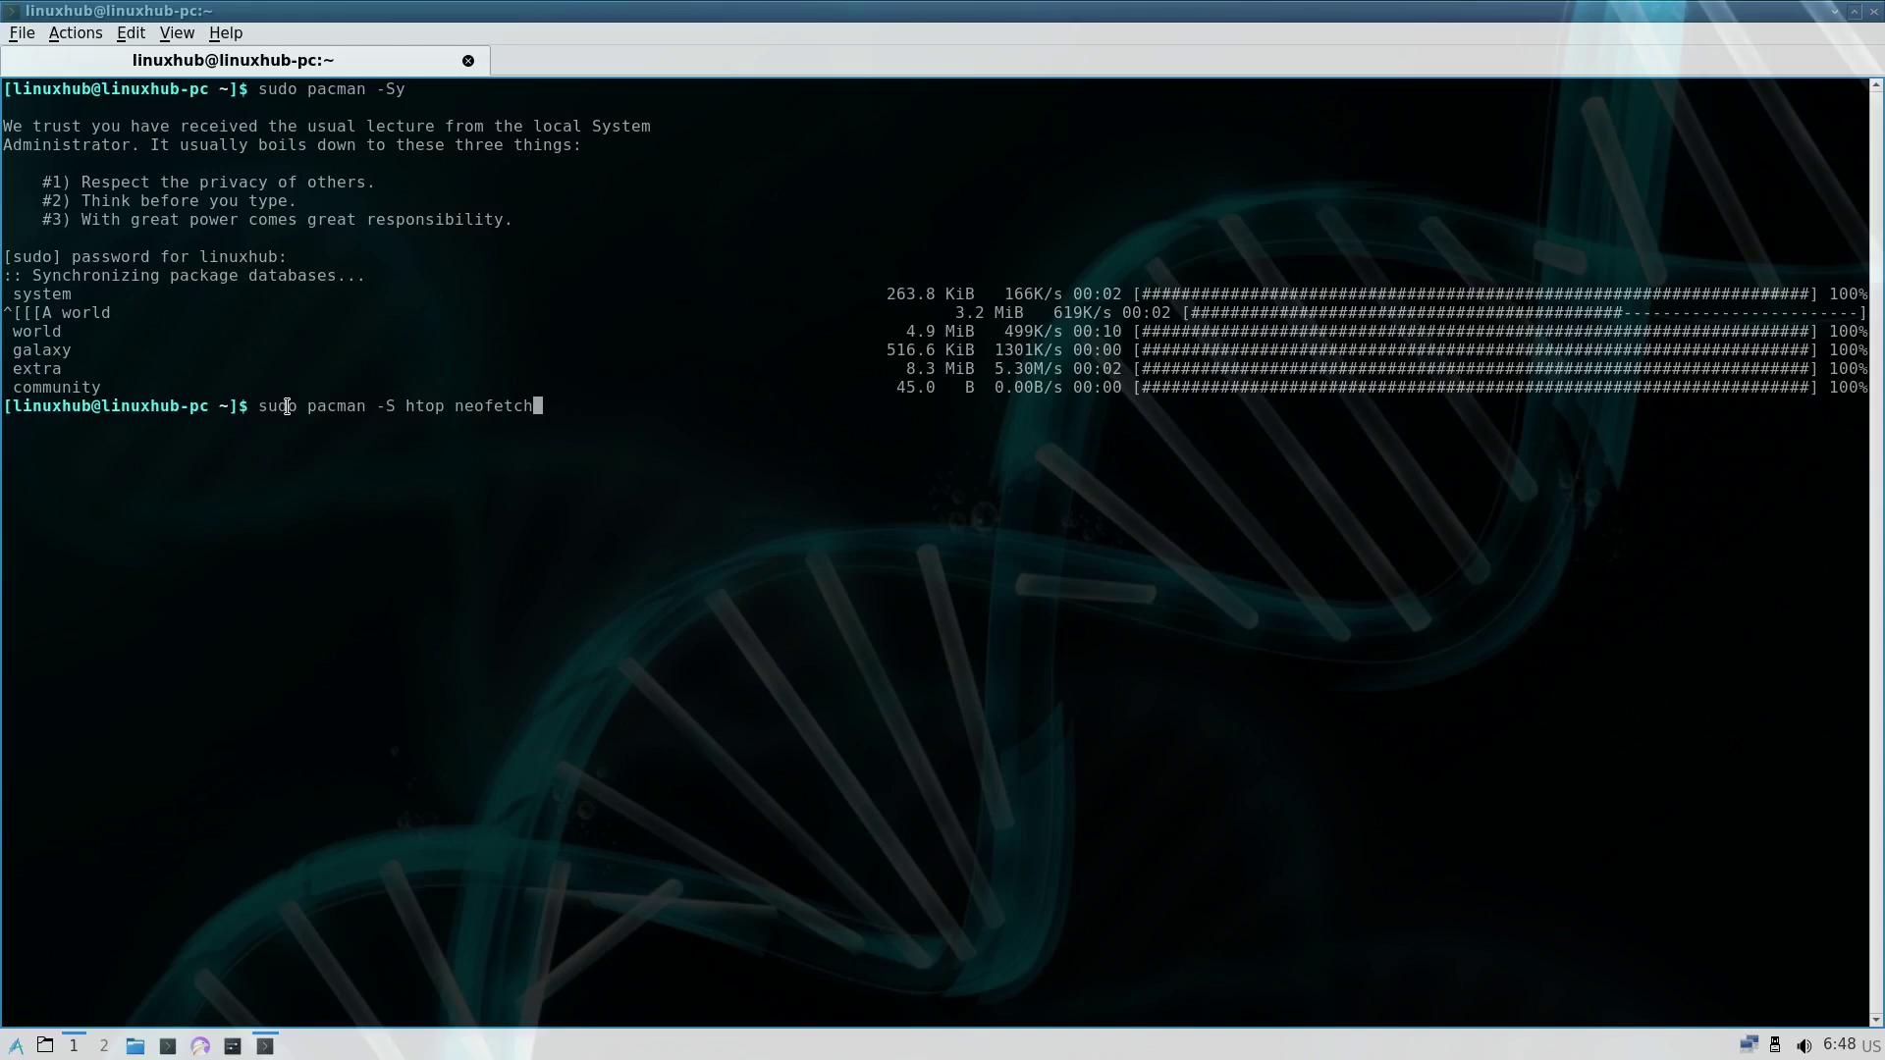
key(Return)
text(y)
key(Return)
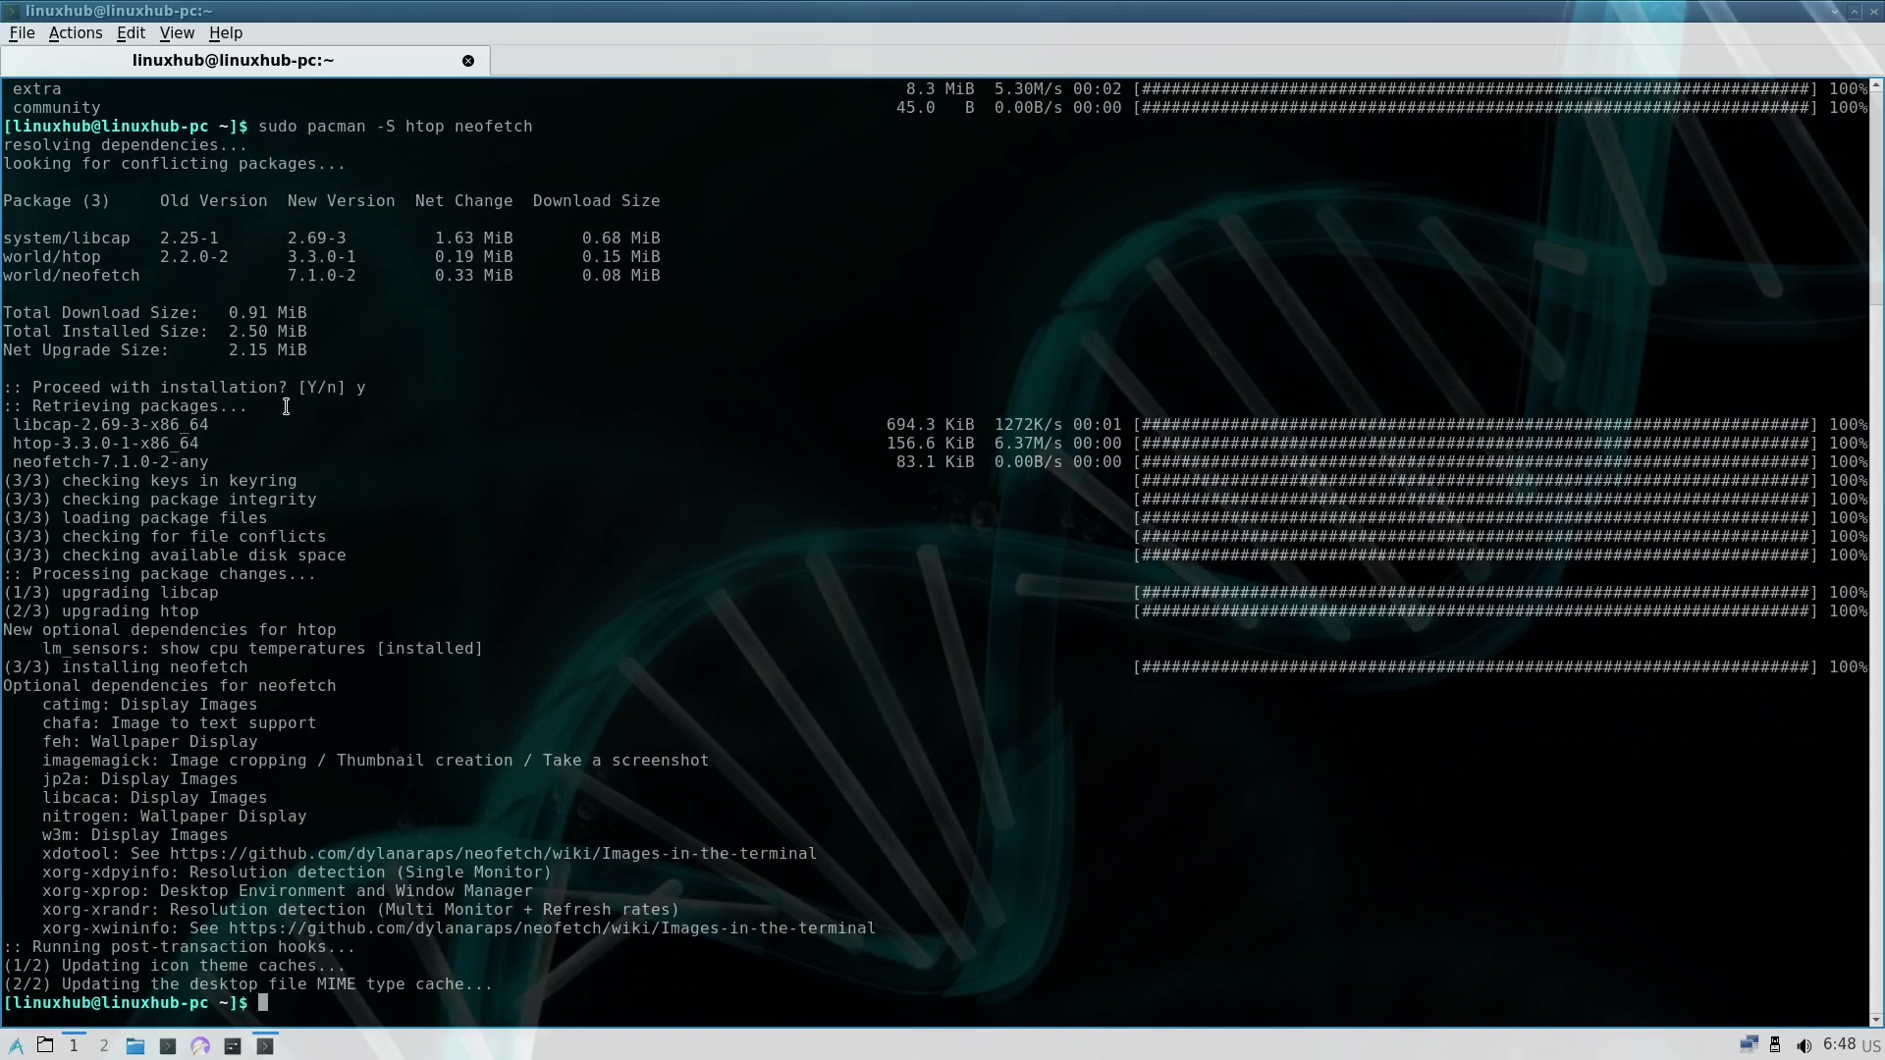
Try to run htop, and display the system information with neofetch
text(htop)
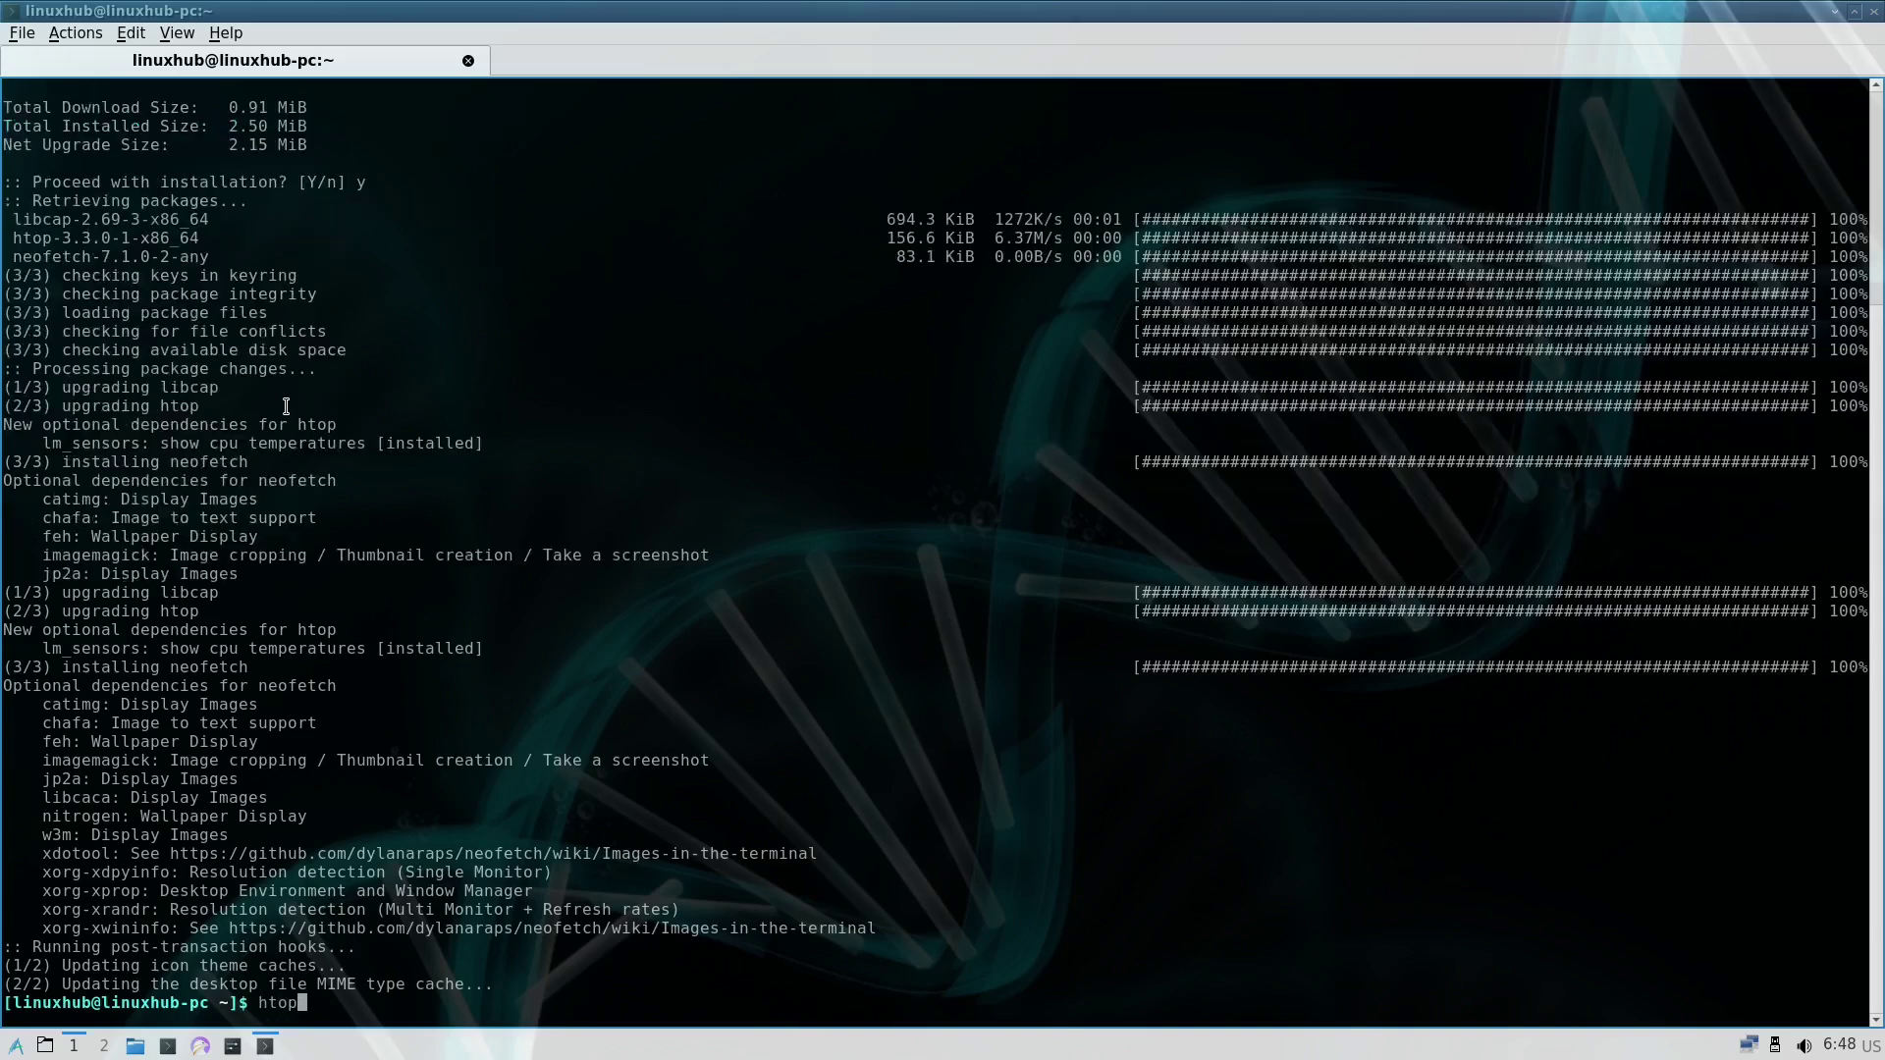
key(Return)
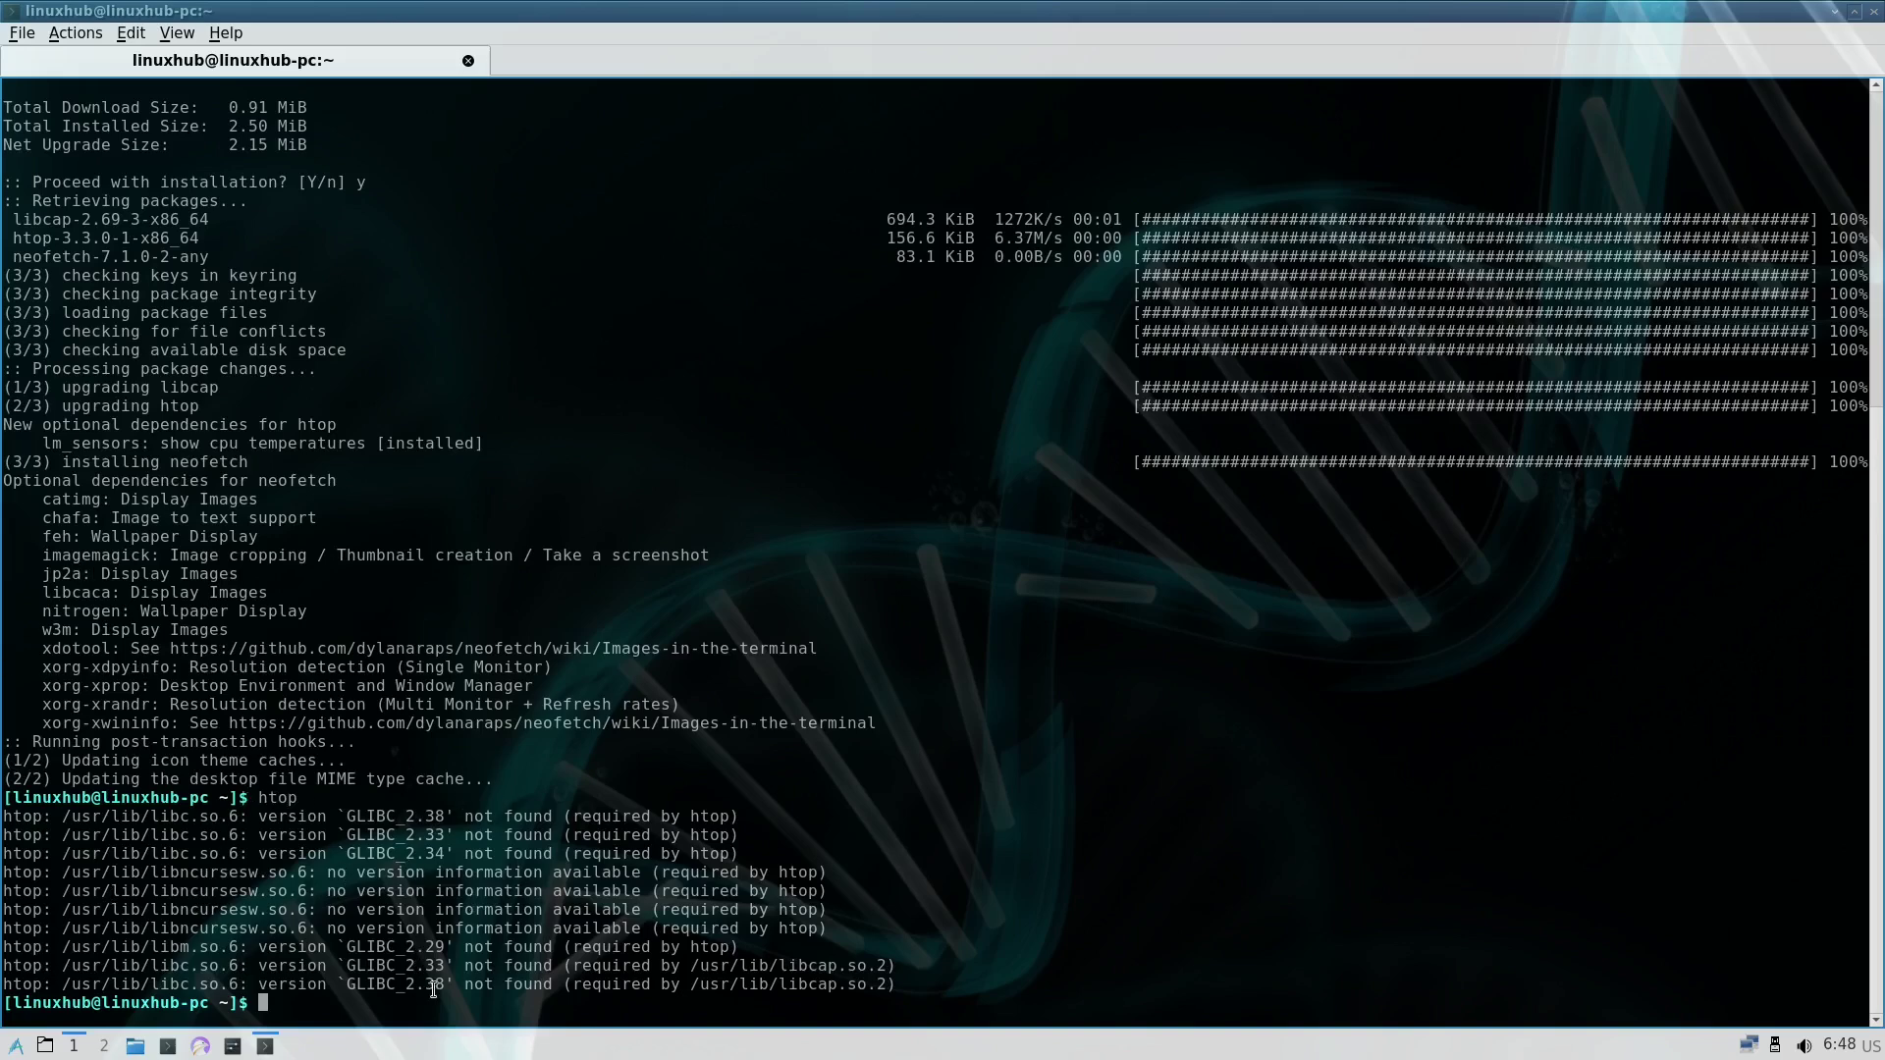
text(neofetch)
key(Return)
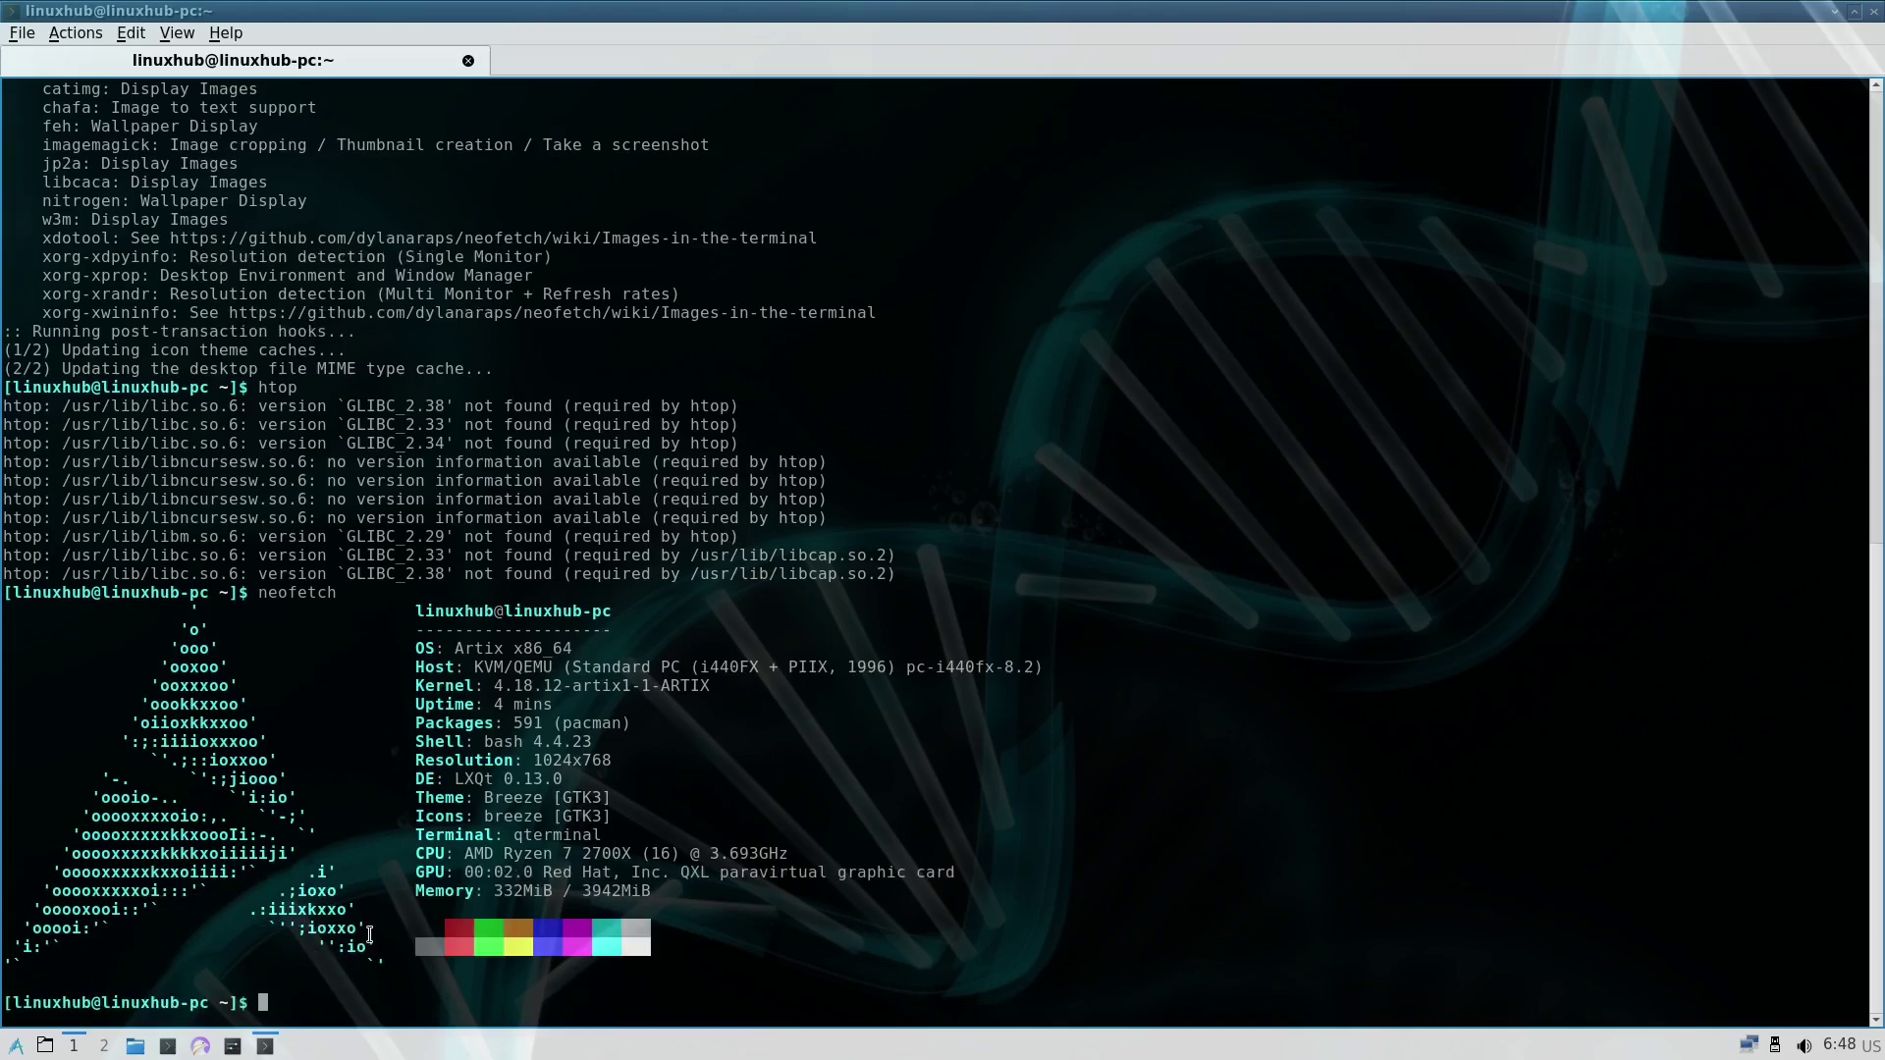
Clear the terminal and run neofetch again, leaving the command prompt empty
text(clear)
key(Return)
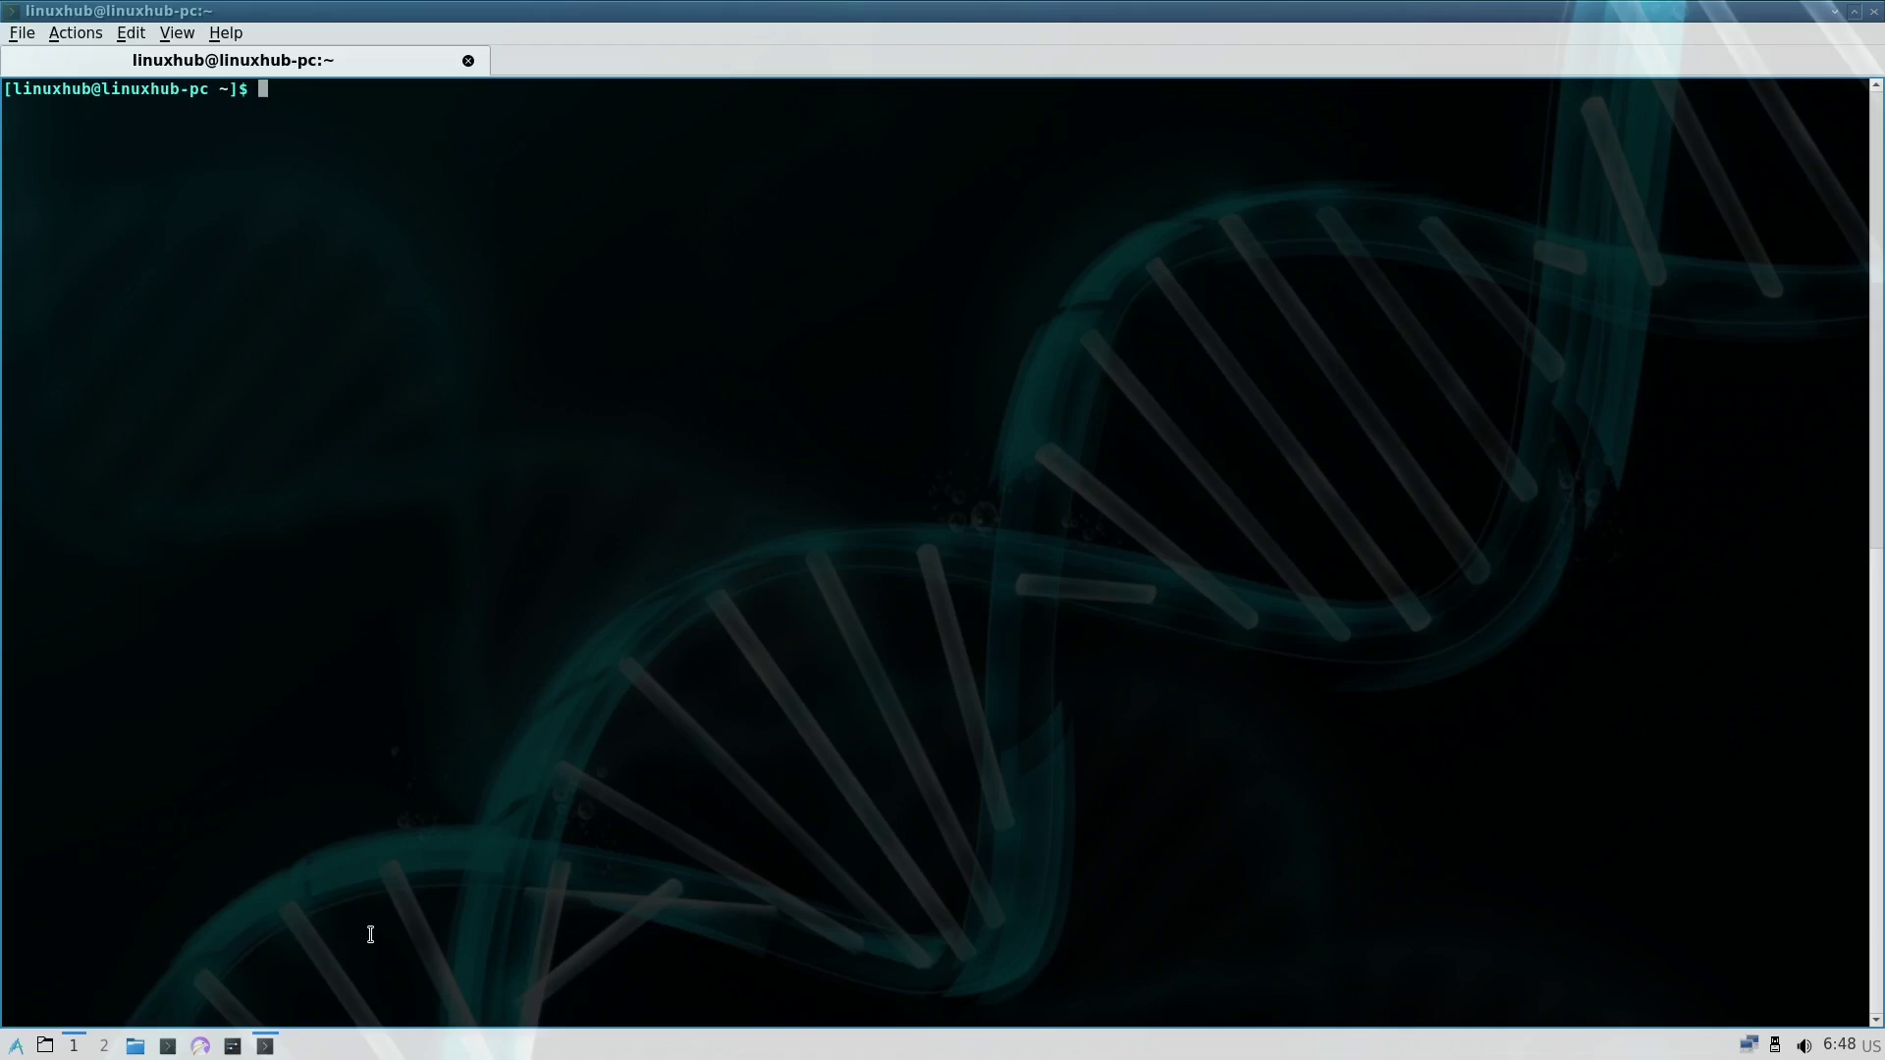
text(neofetch)
key(Return)
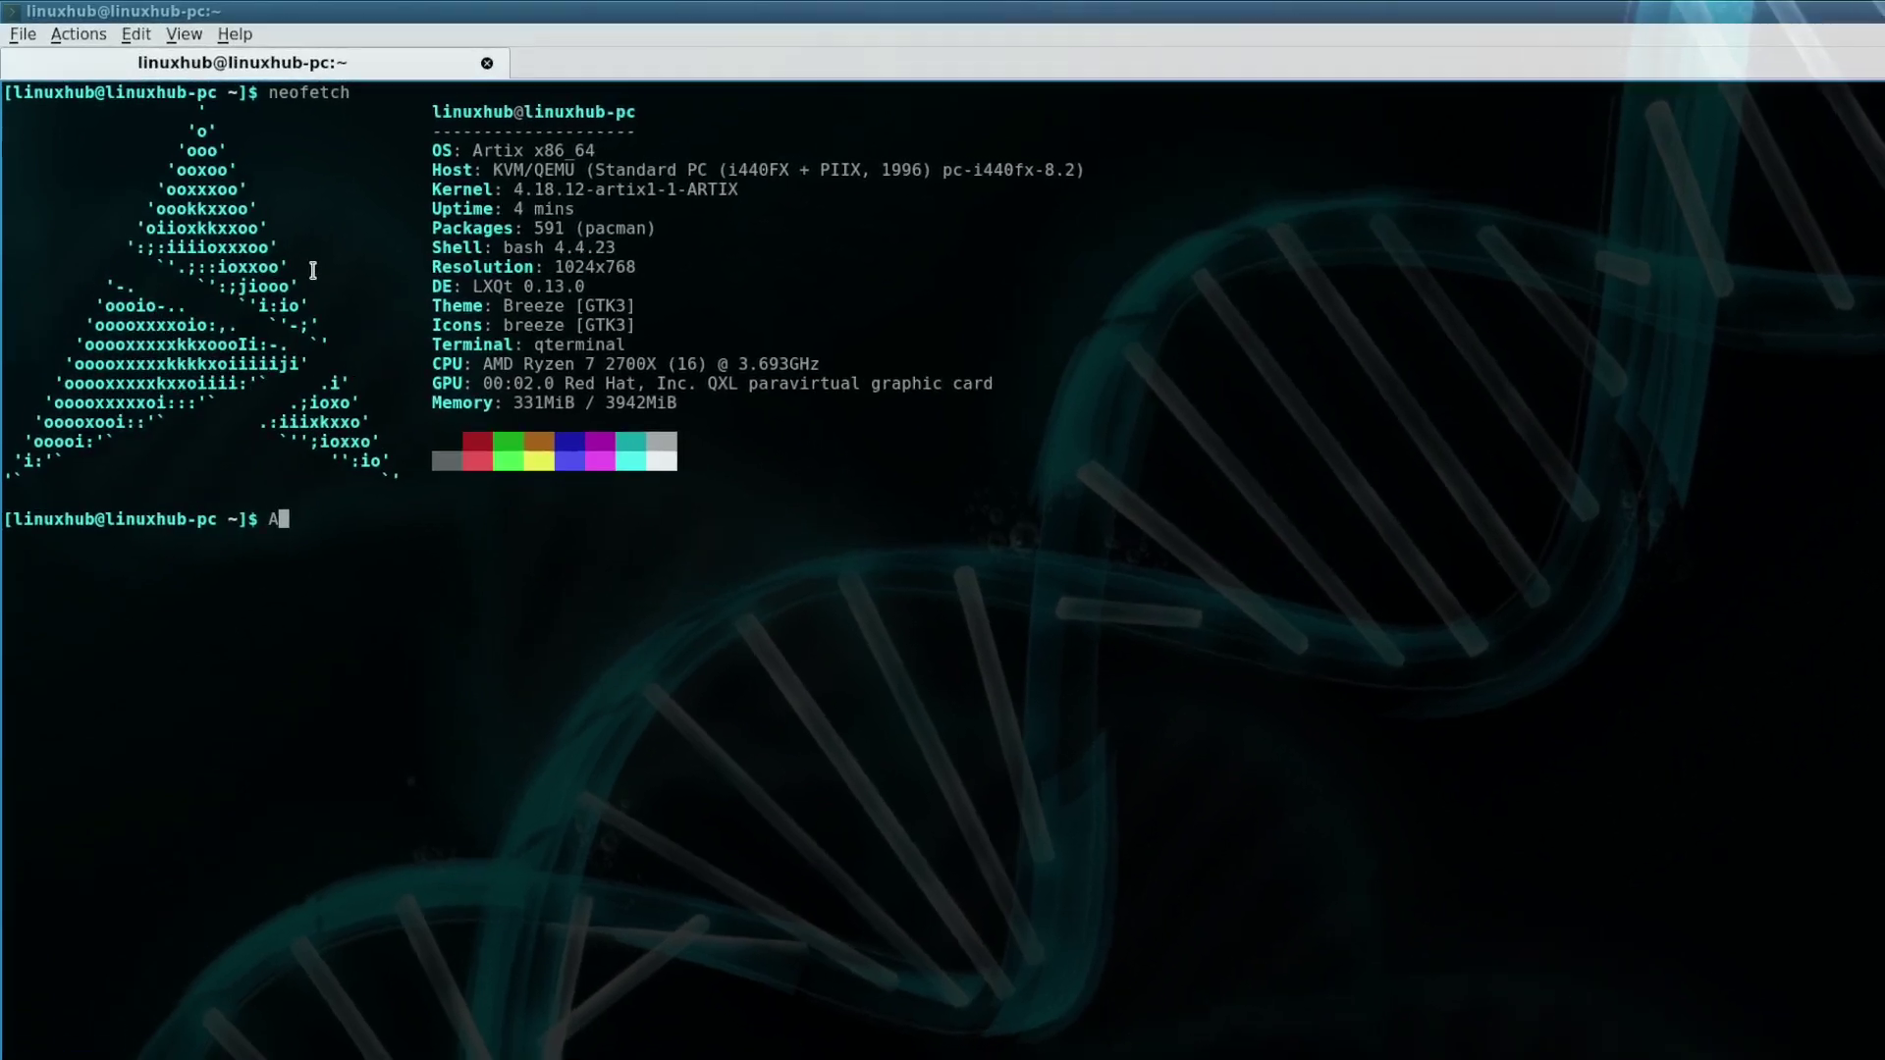
text(A)
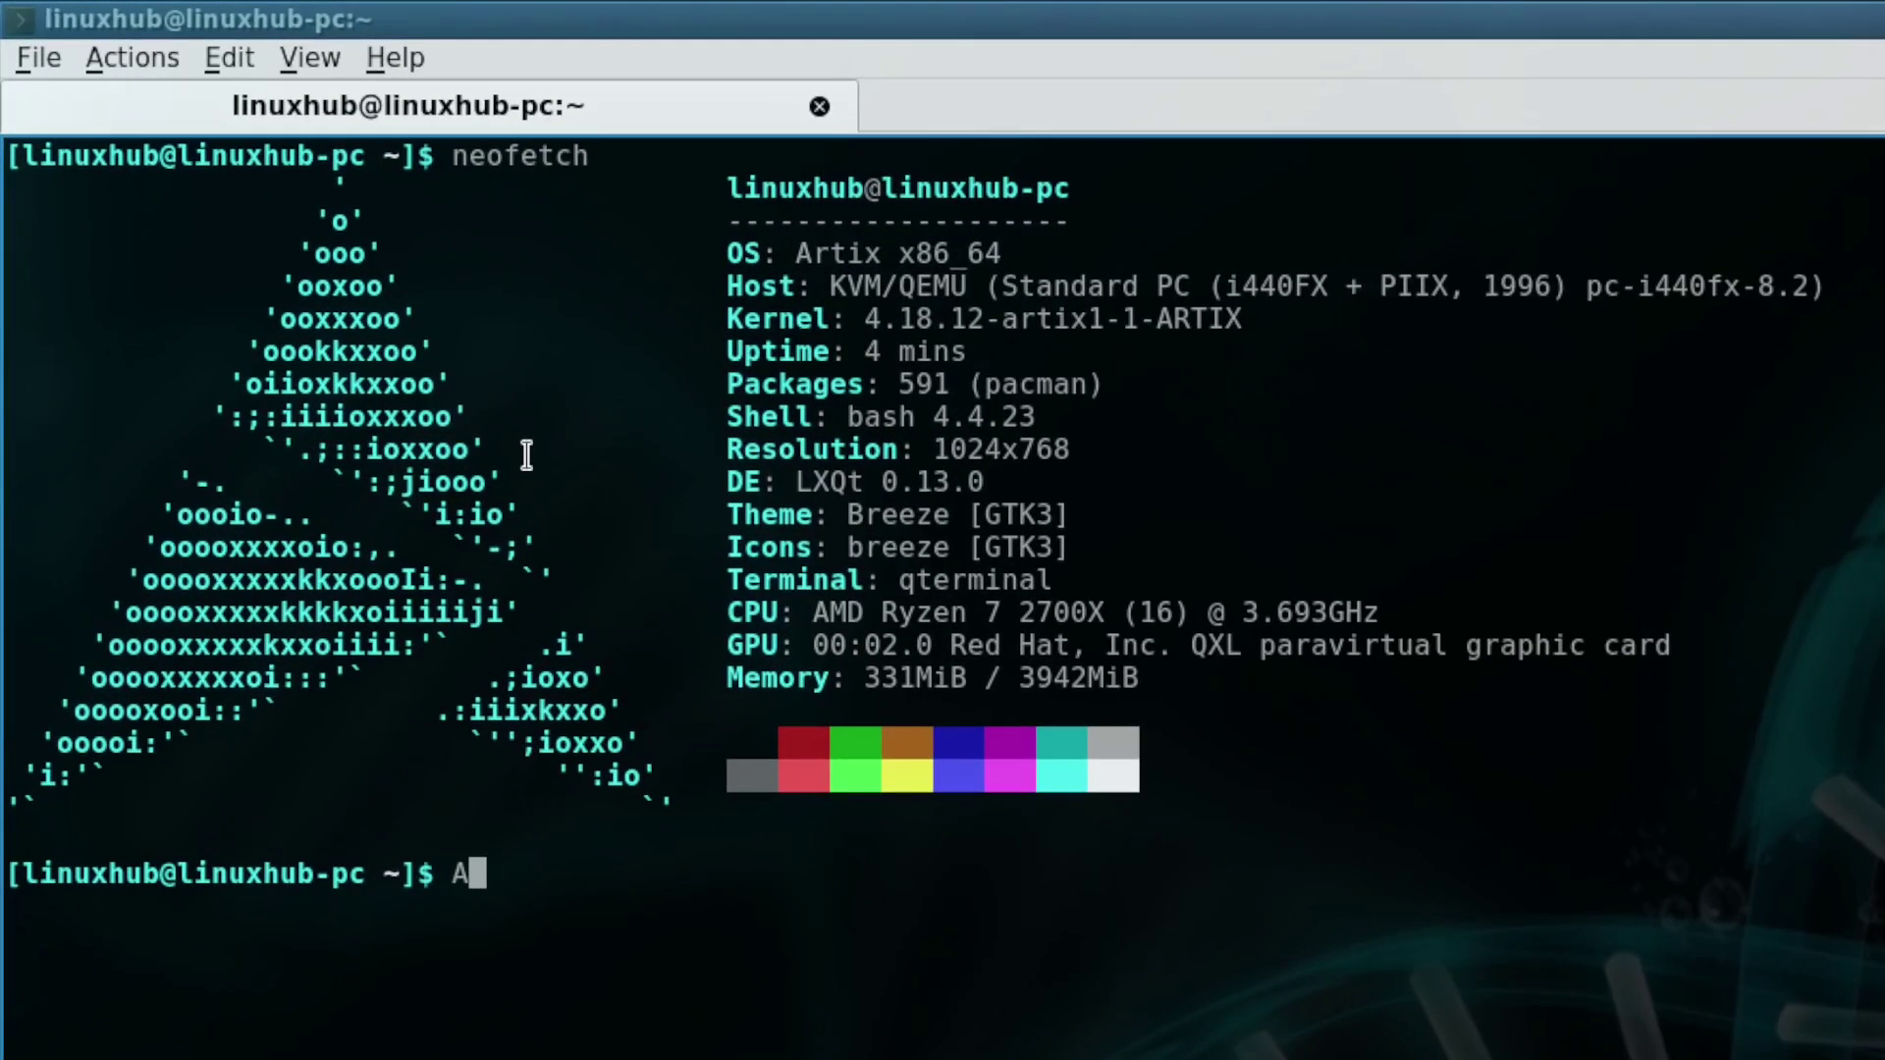
key(BackSpace)
Highlight the OS, Kernel, DE, Theme and Memory lines one by one in the neofetch output
triple_click(855, 250)
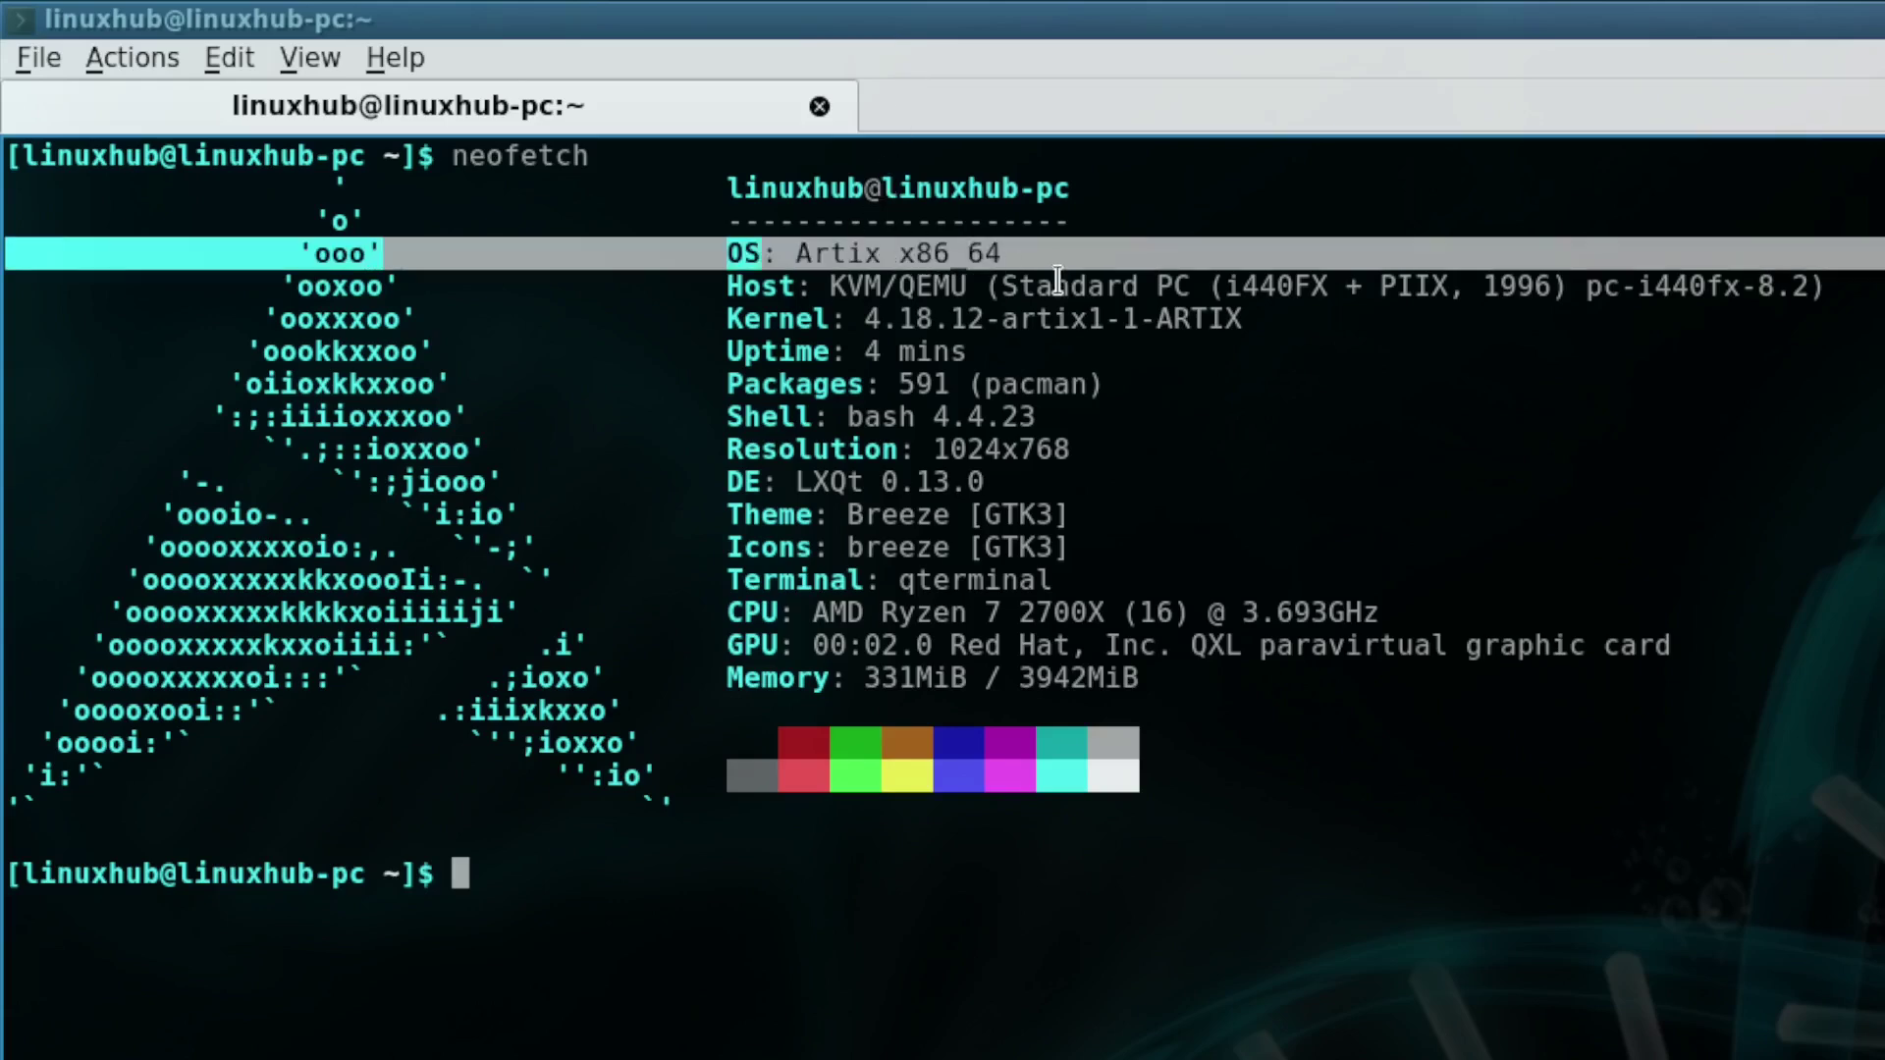
triple_click(911, 314)
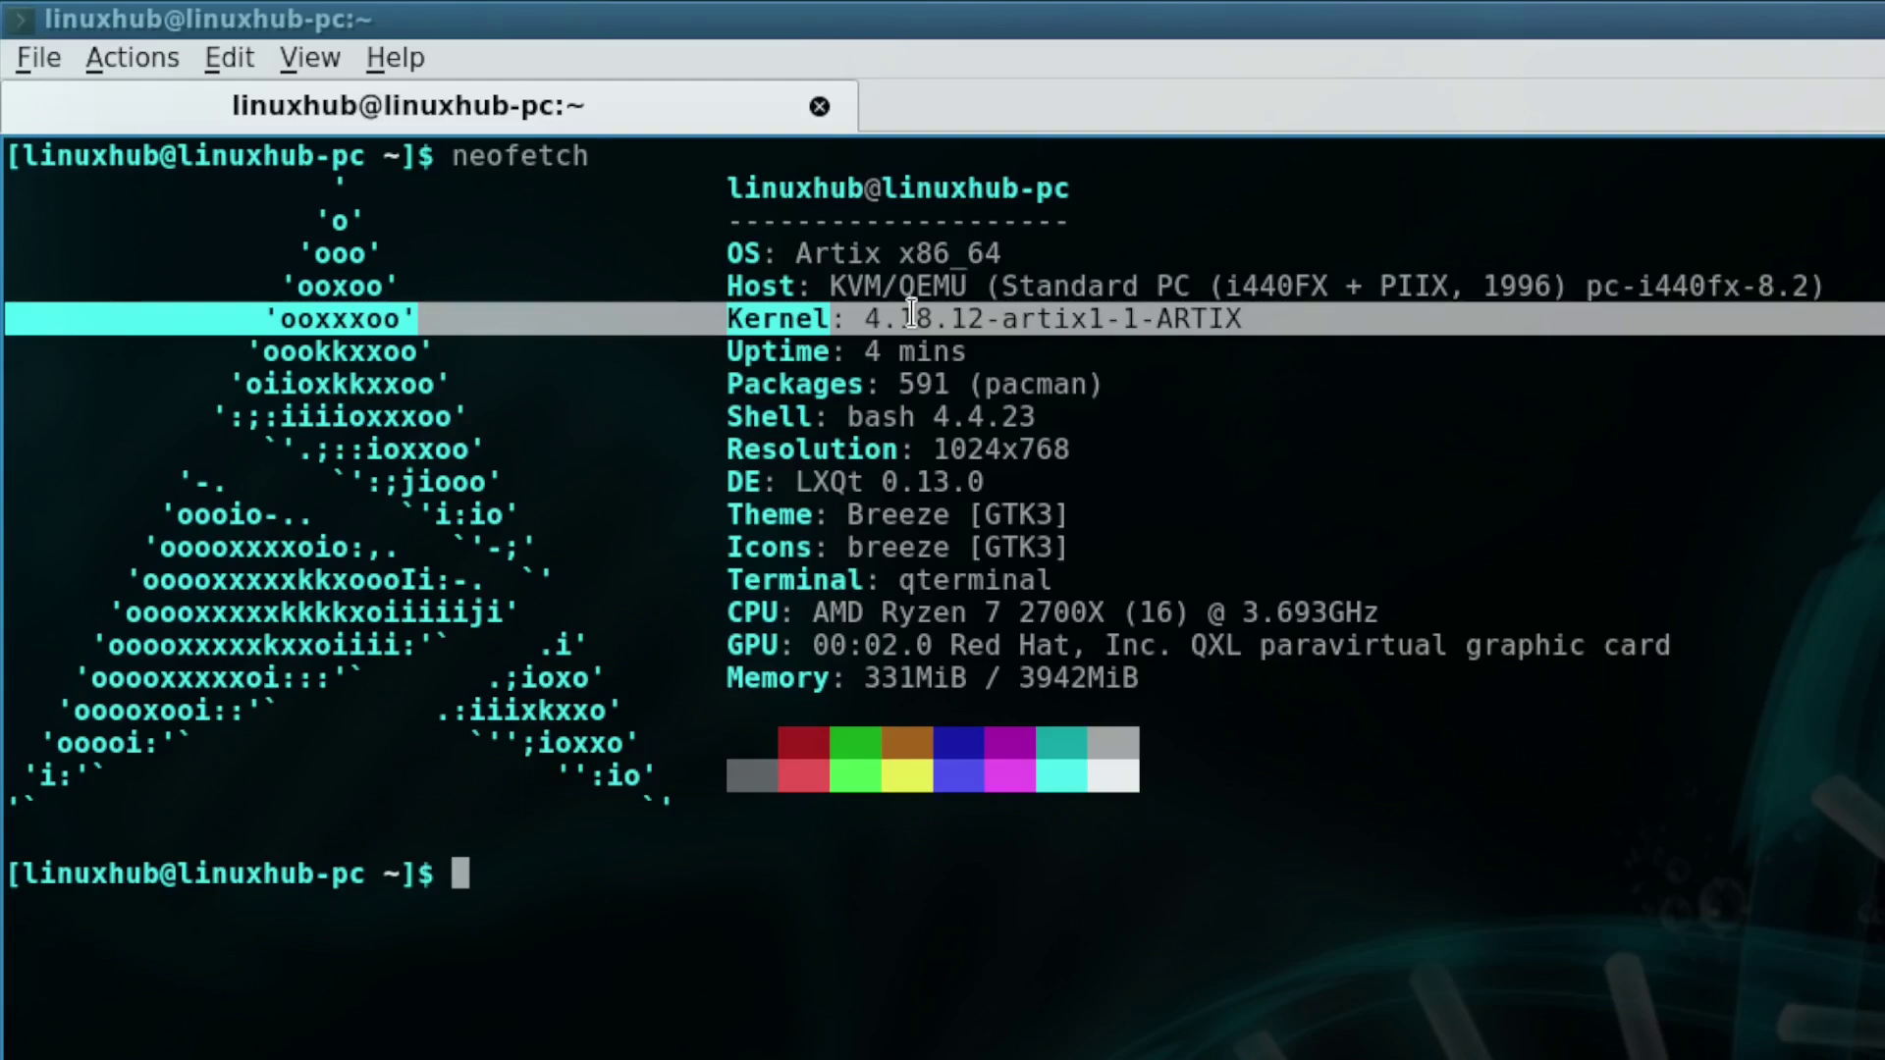
triple_click(829, 481)
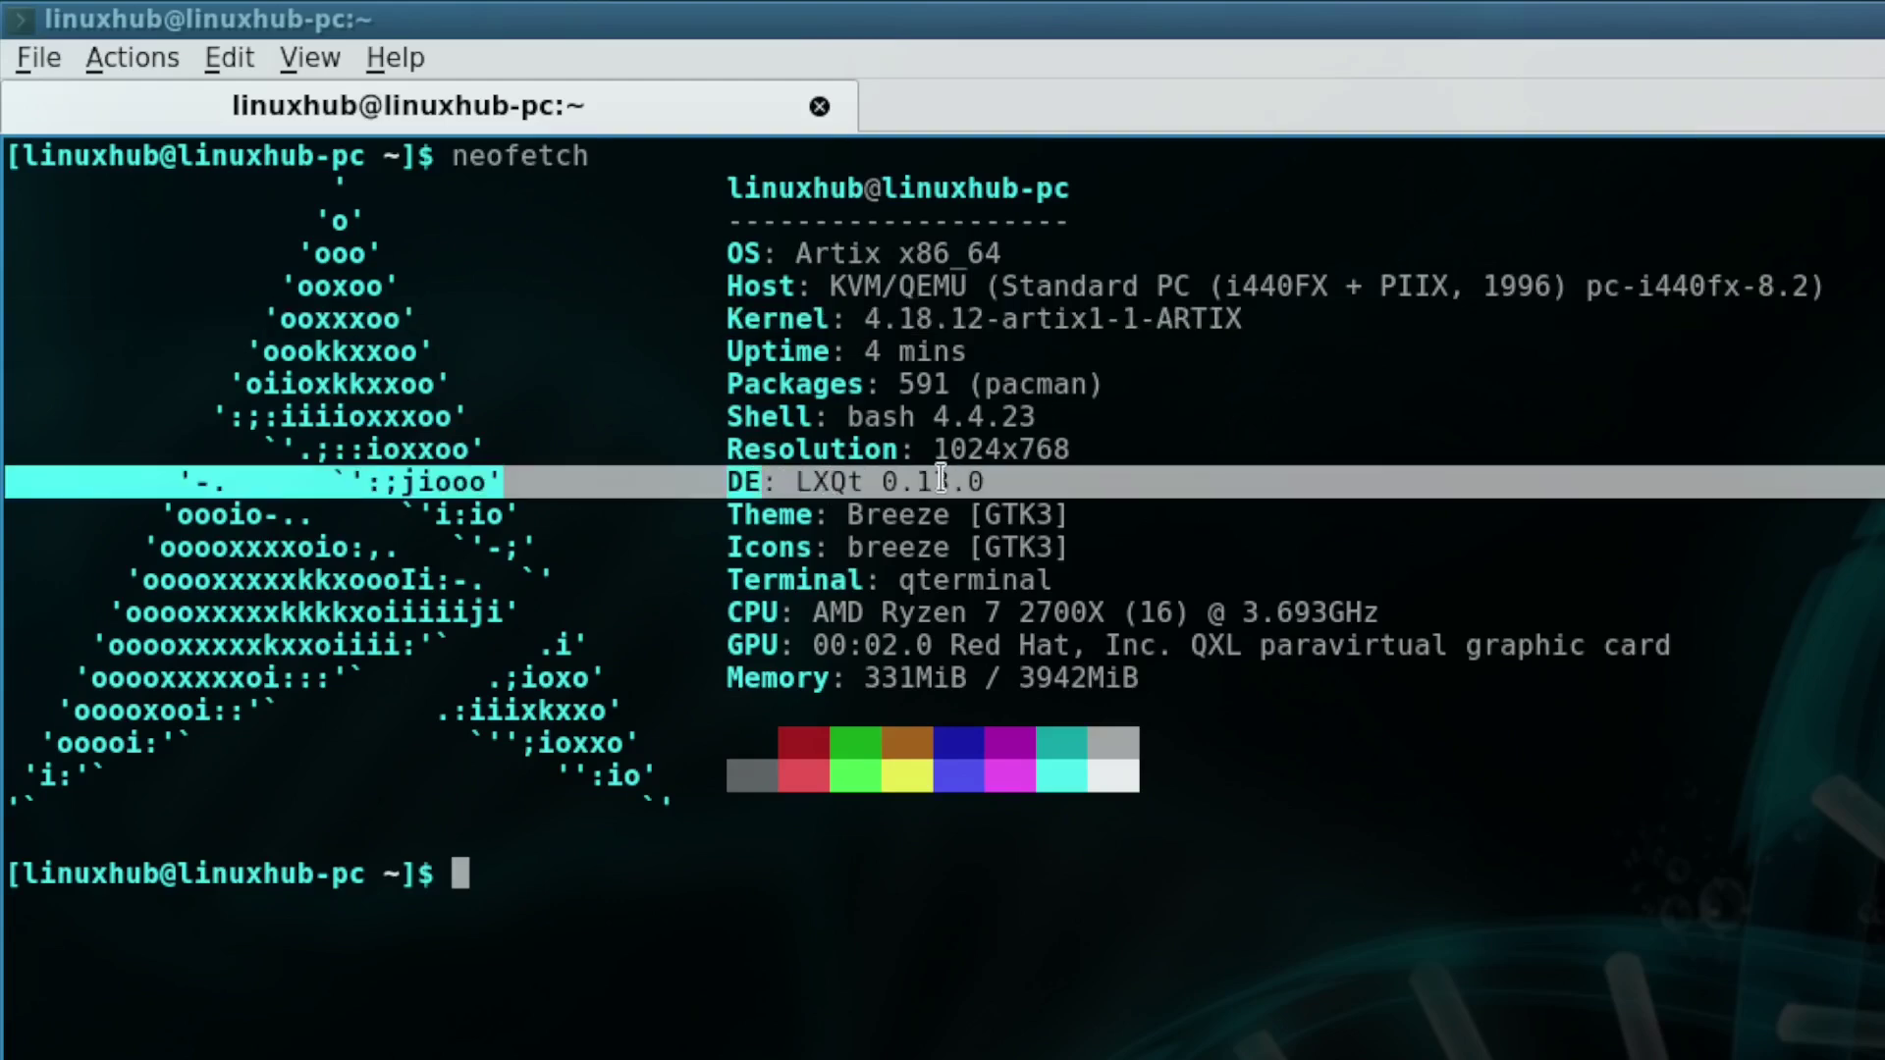
double_click(896, 516)
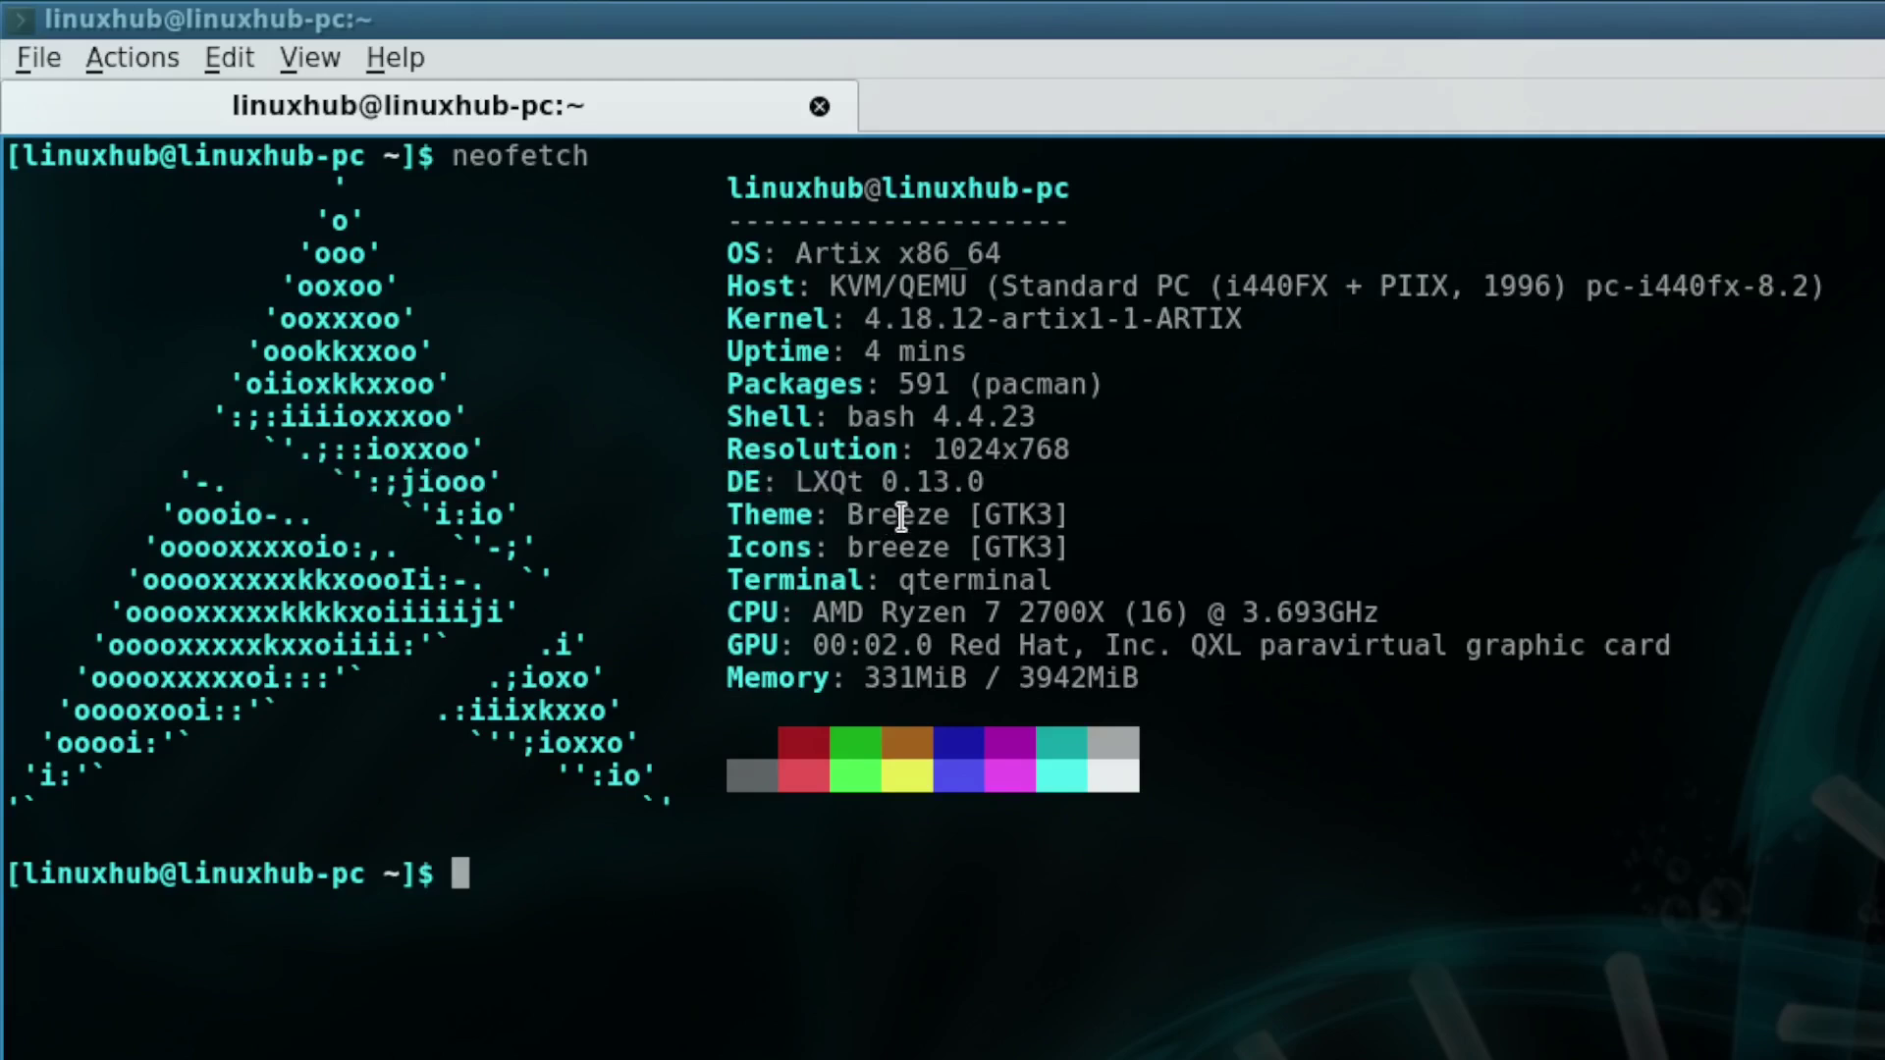
triple_click(898, 515)
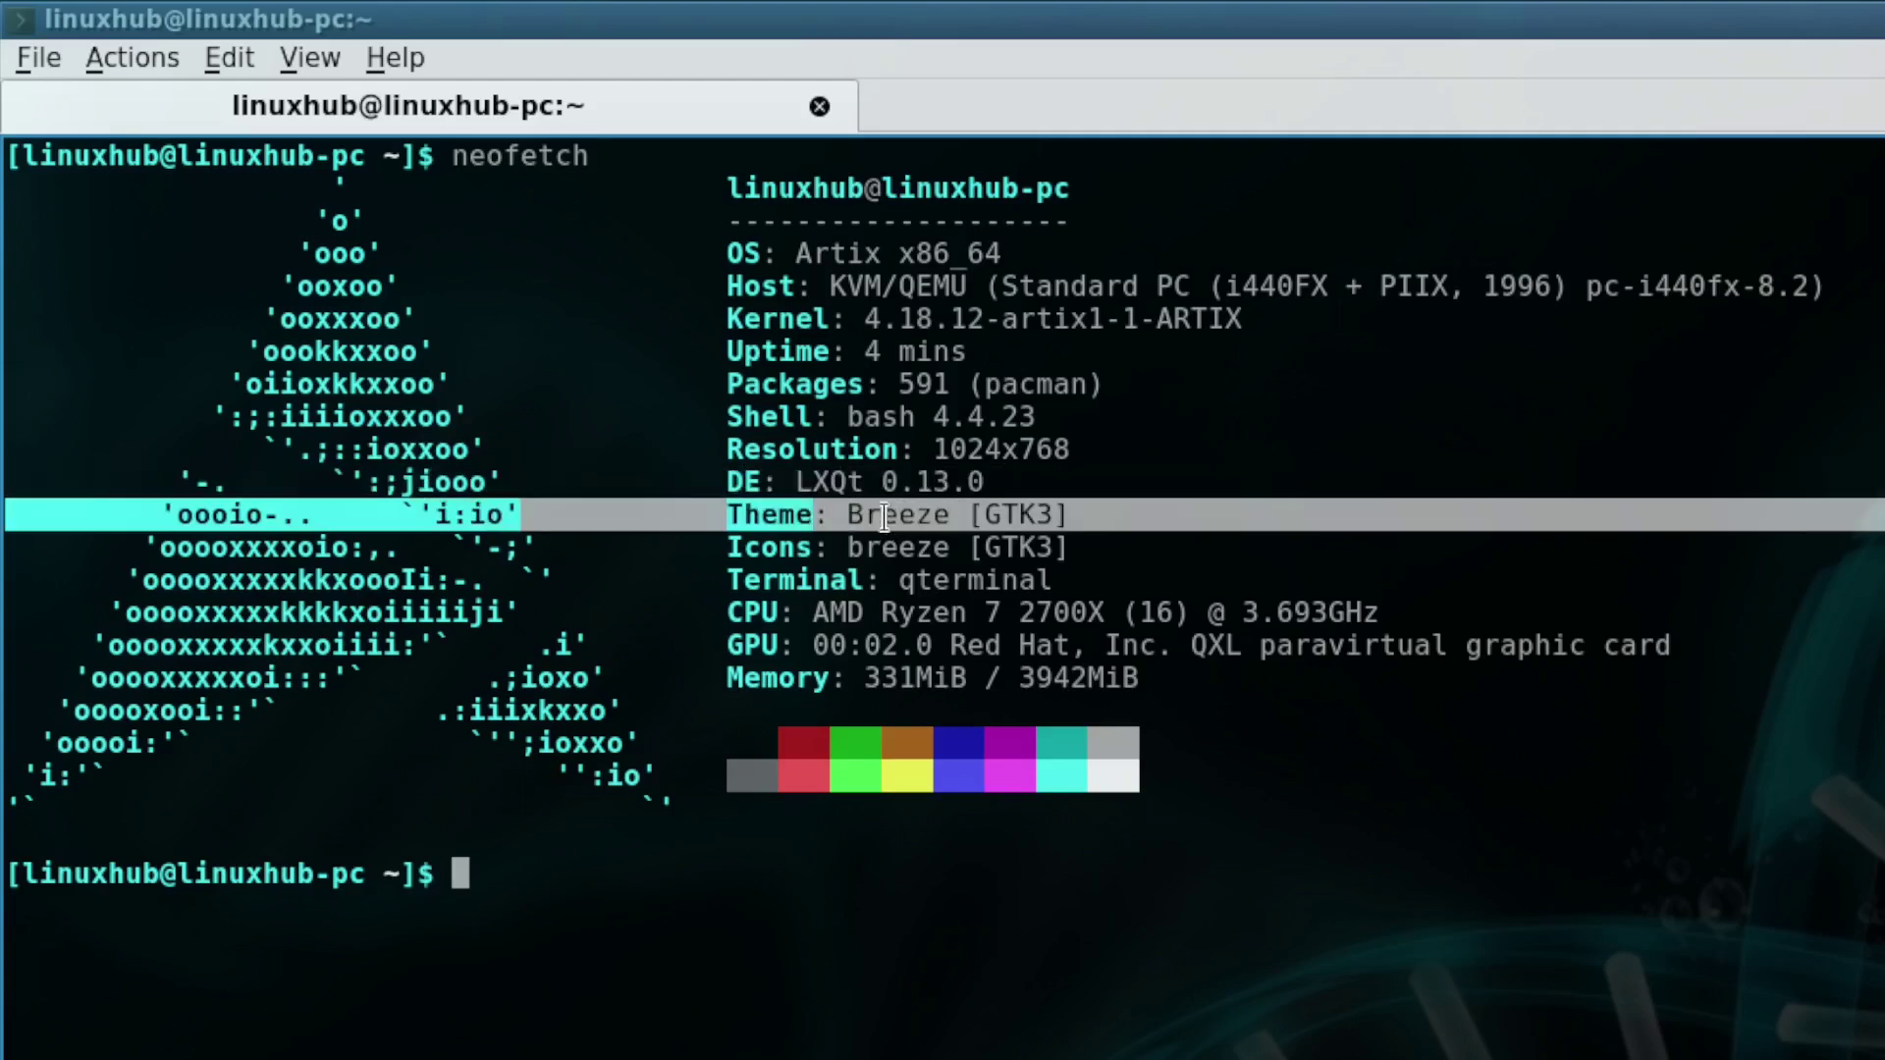
double_click(938, 679)
triple_click(938, 679)
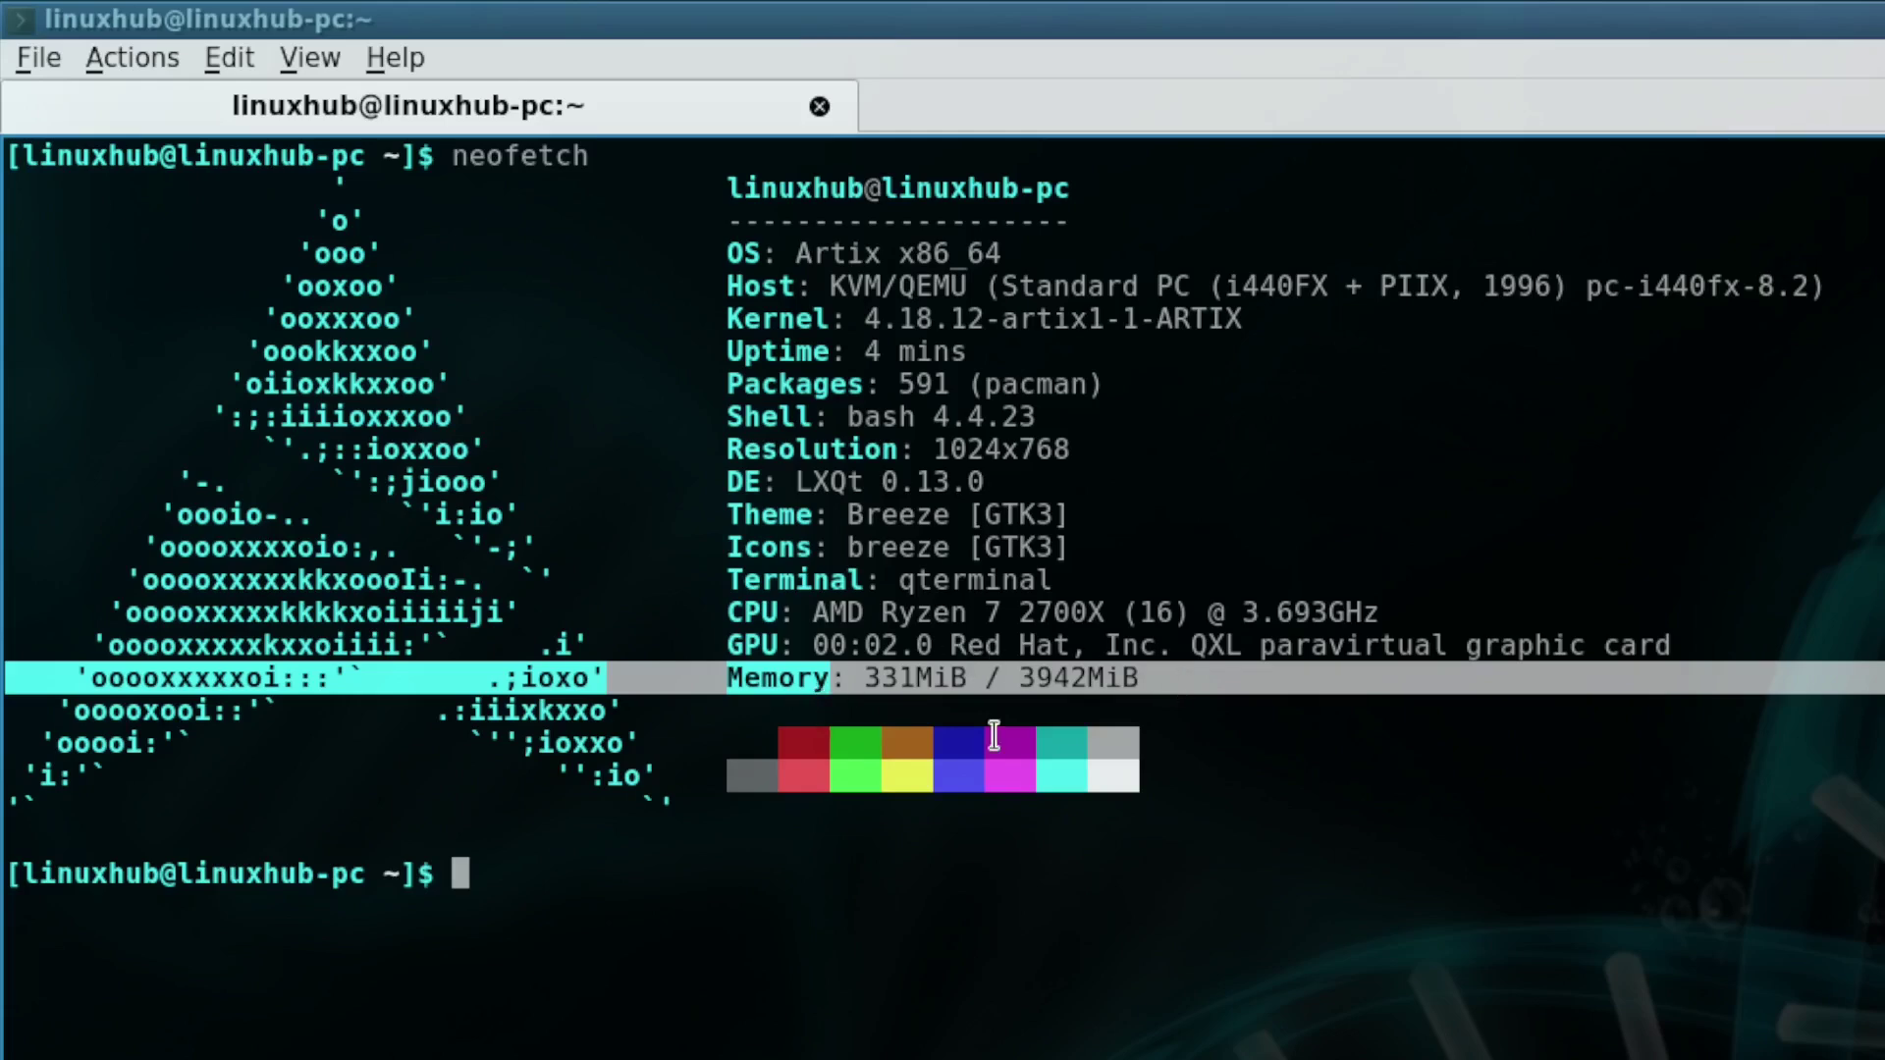
View the terminal's About information and dismiss it
click(397, 59)
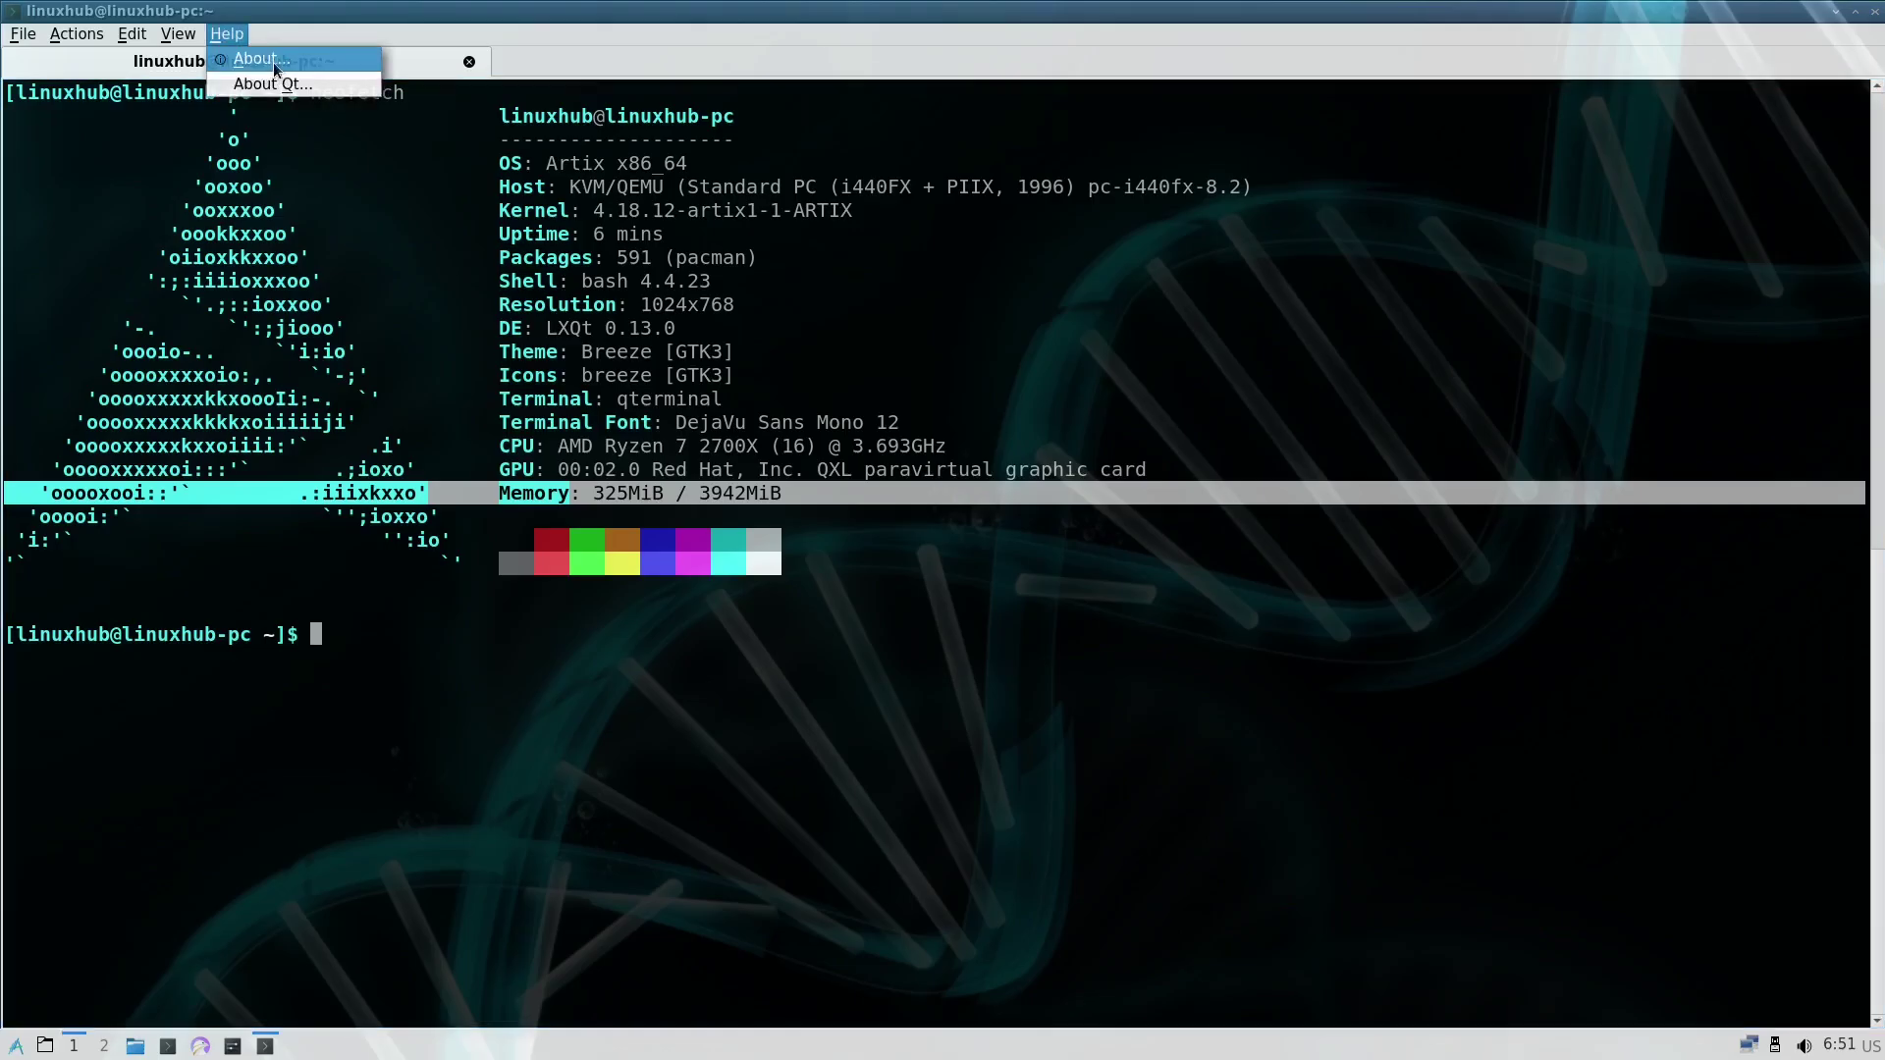
click(263, 59)
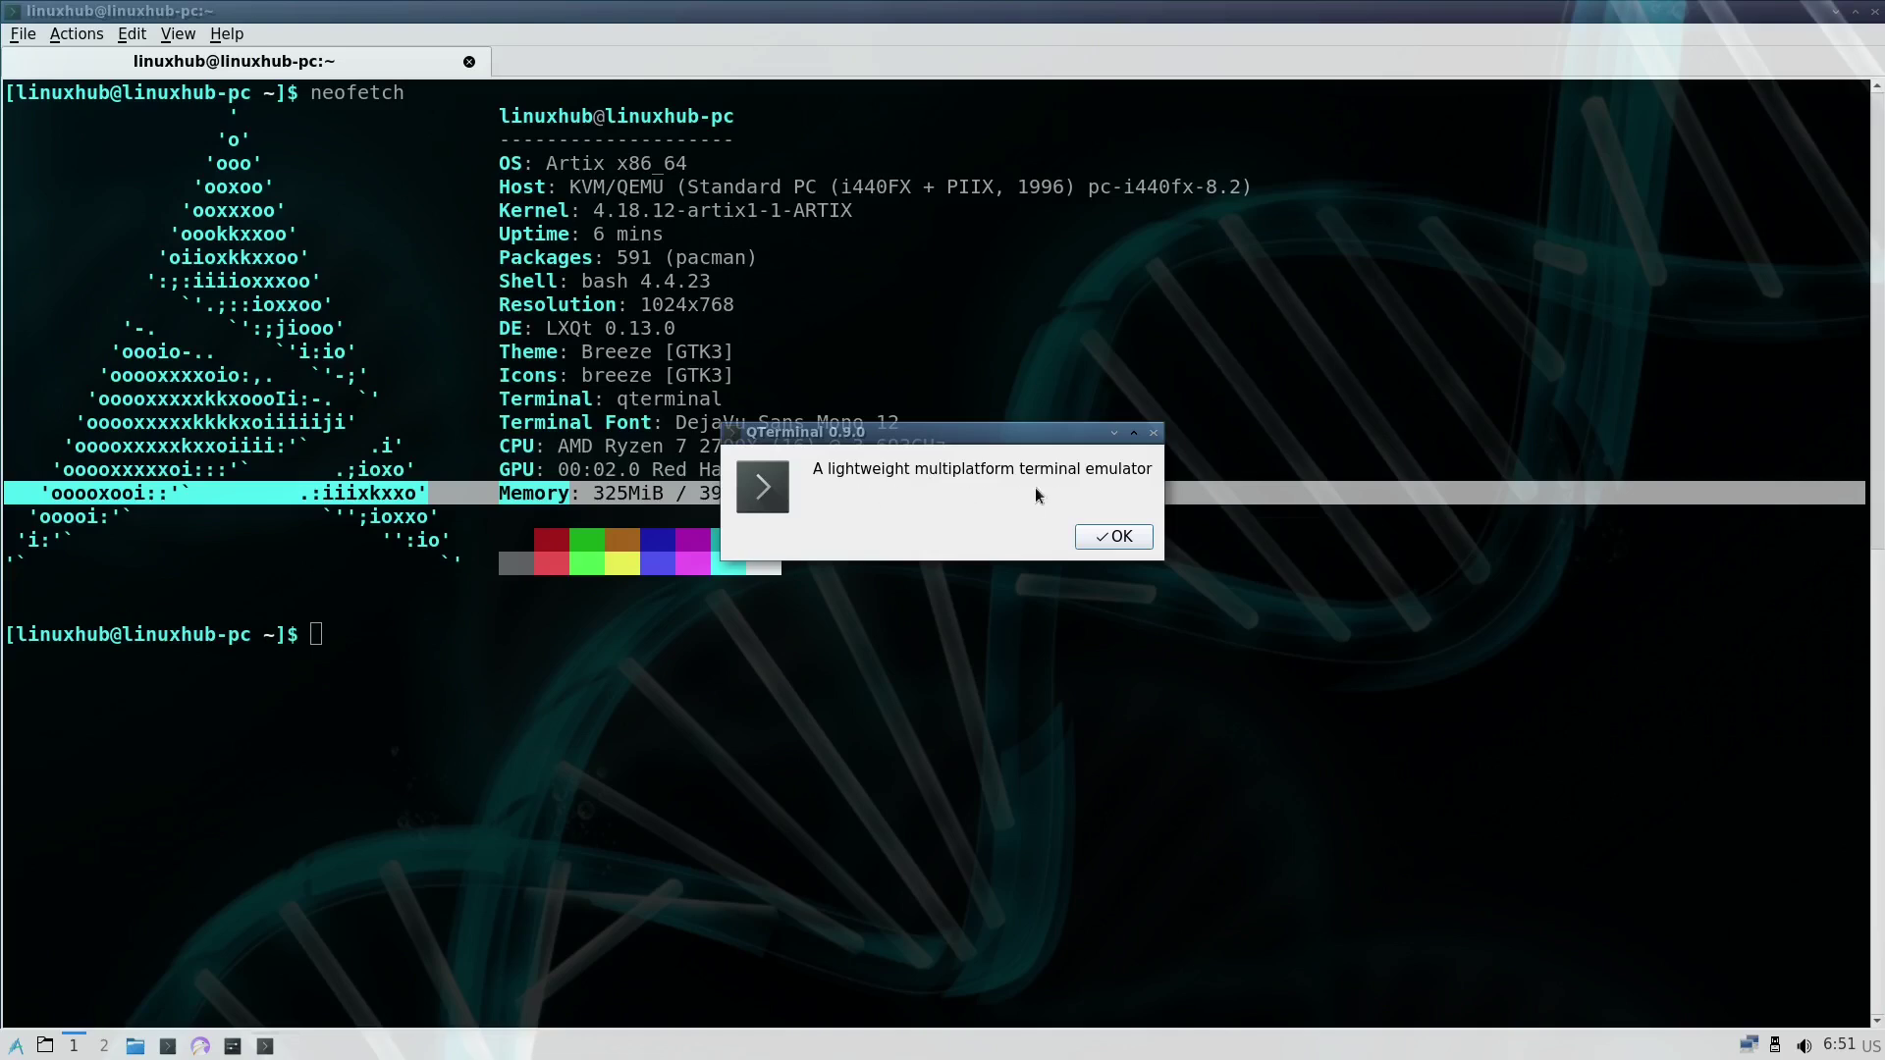
click(1106, 539)
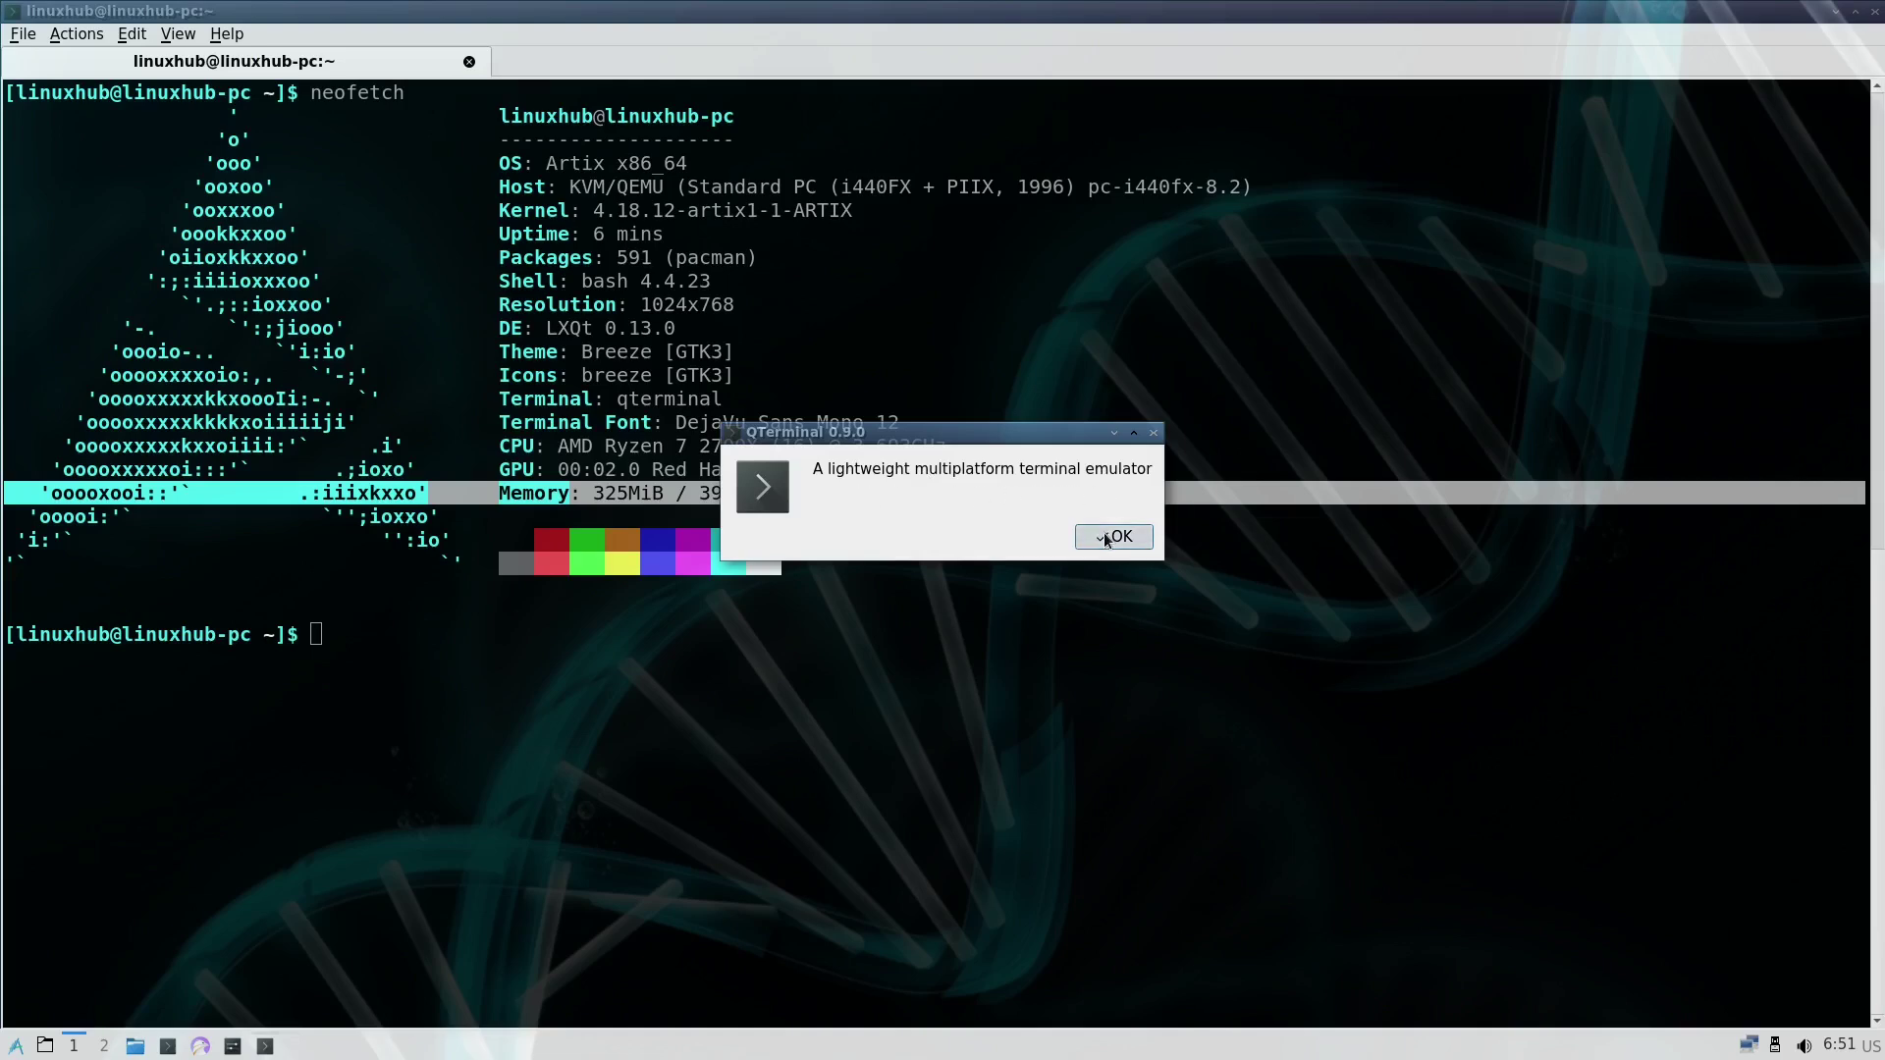
Close the terminal window from its taskbar entry
right_click(263, 1046)
mouse_move(324, 984)
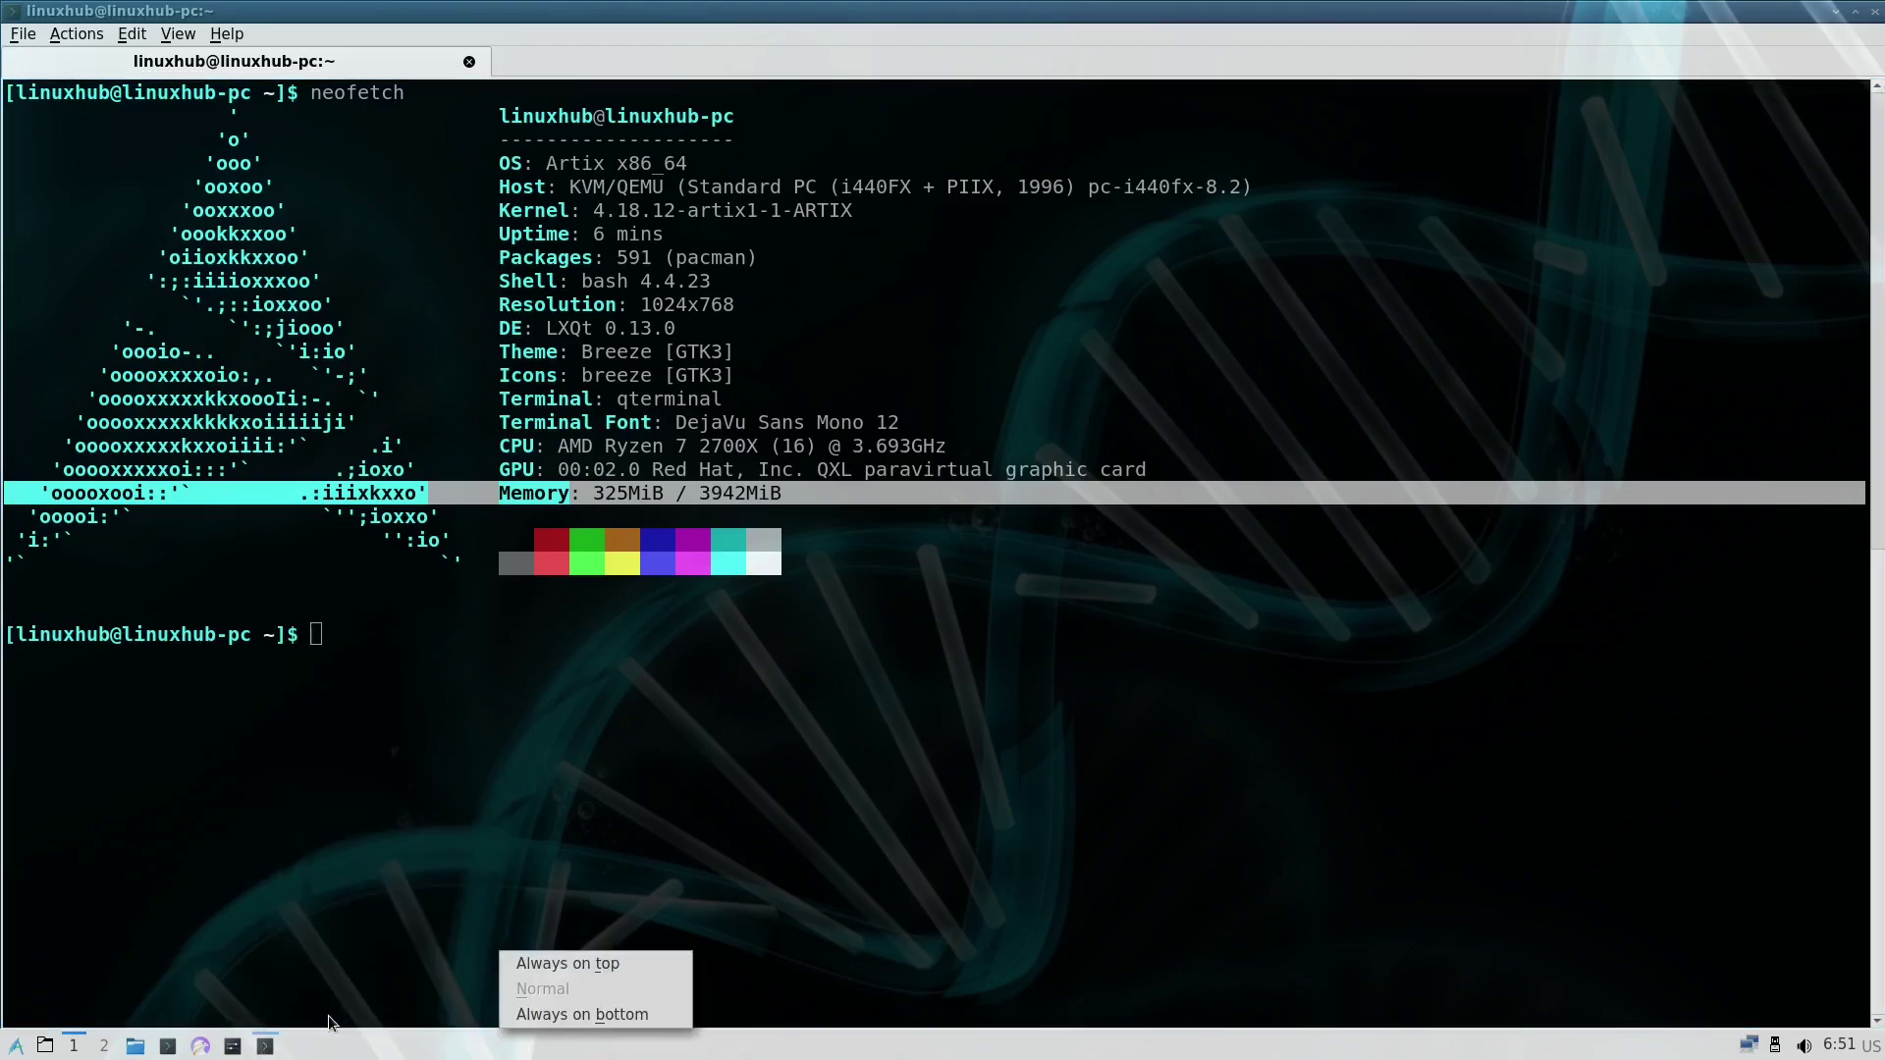
click(329, 1023)
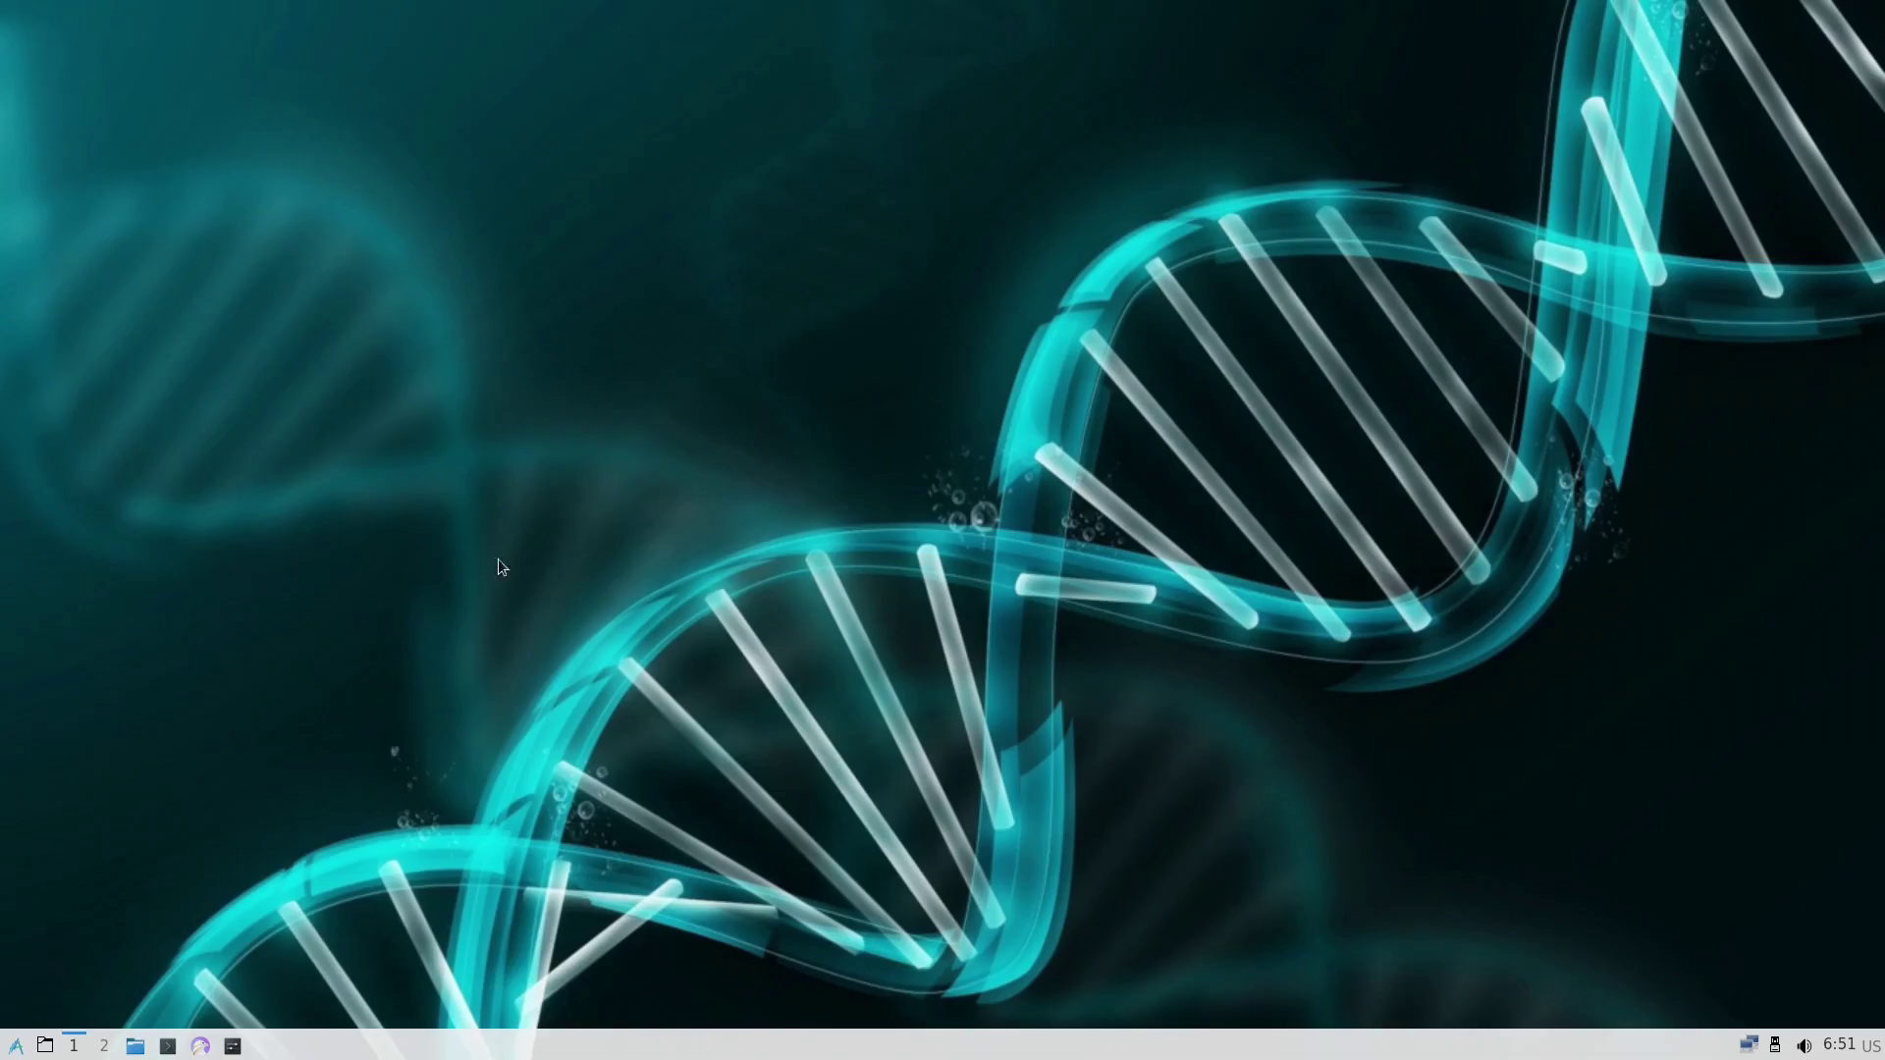
Open the Configuration Center, look through its LXQt and System settings, and close it
click(233, 1047)
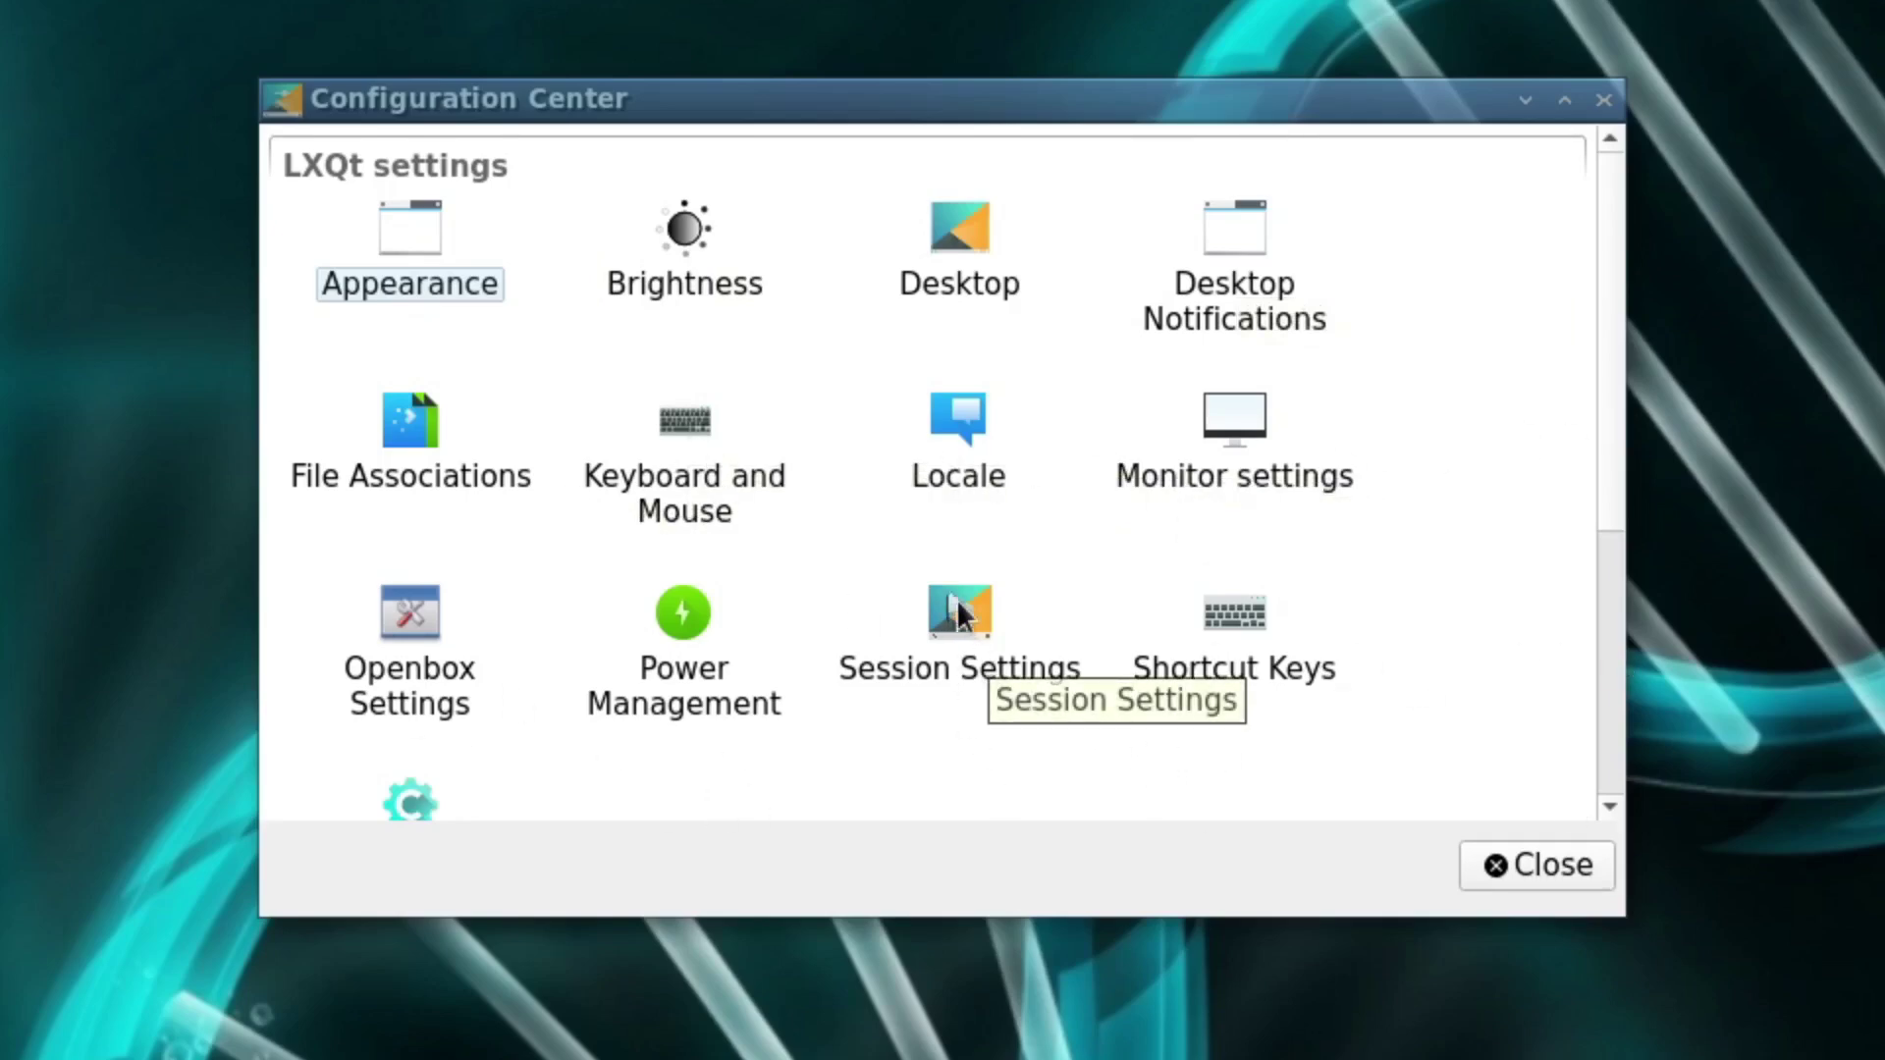
scroll(909, 729, down, 3)
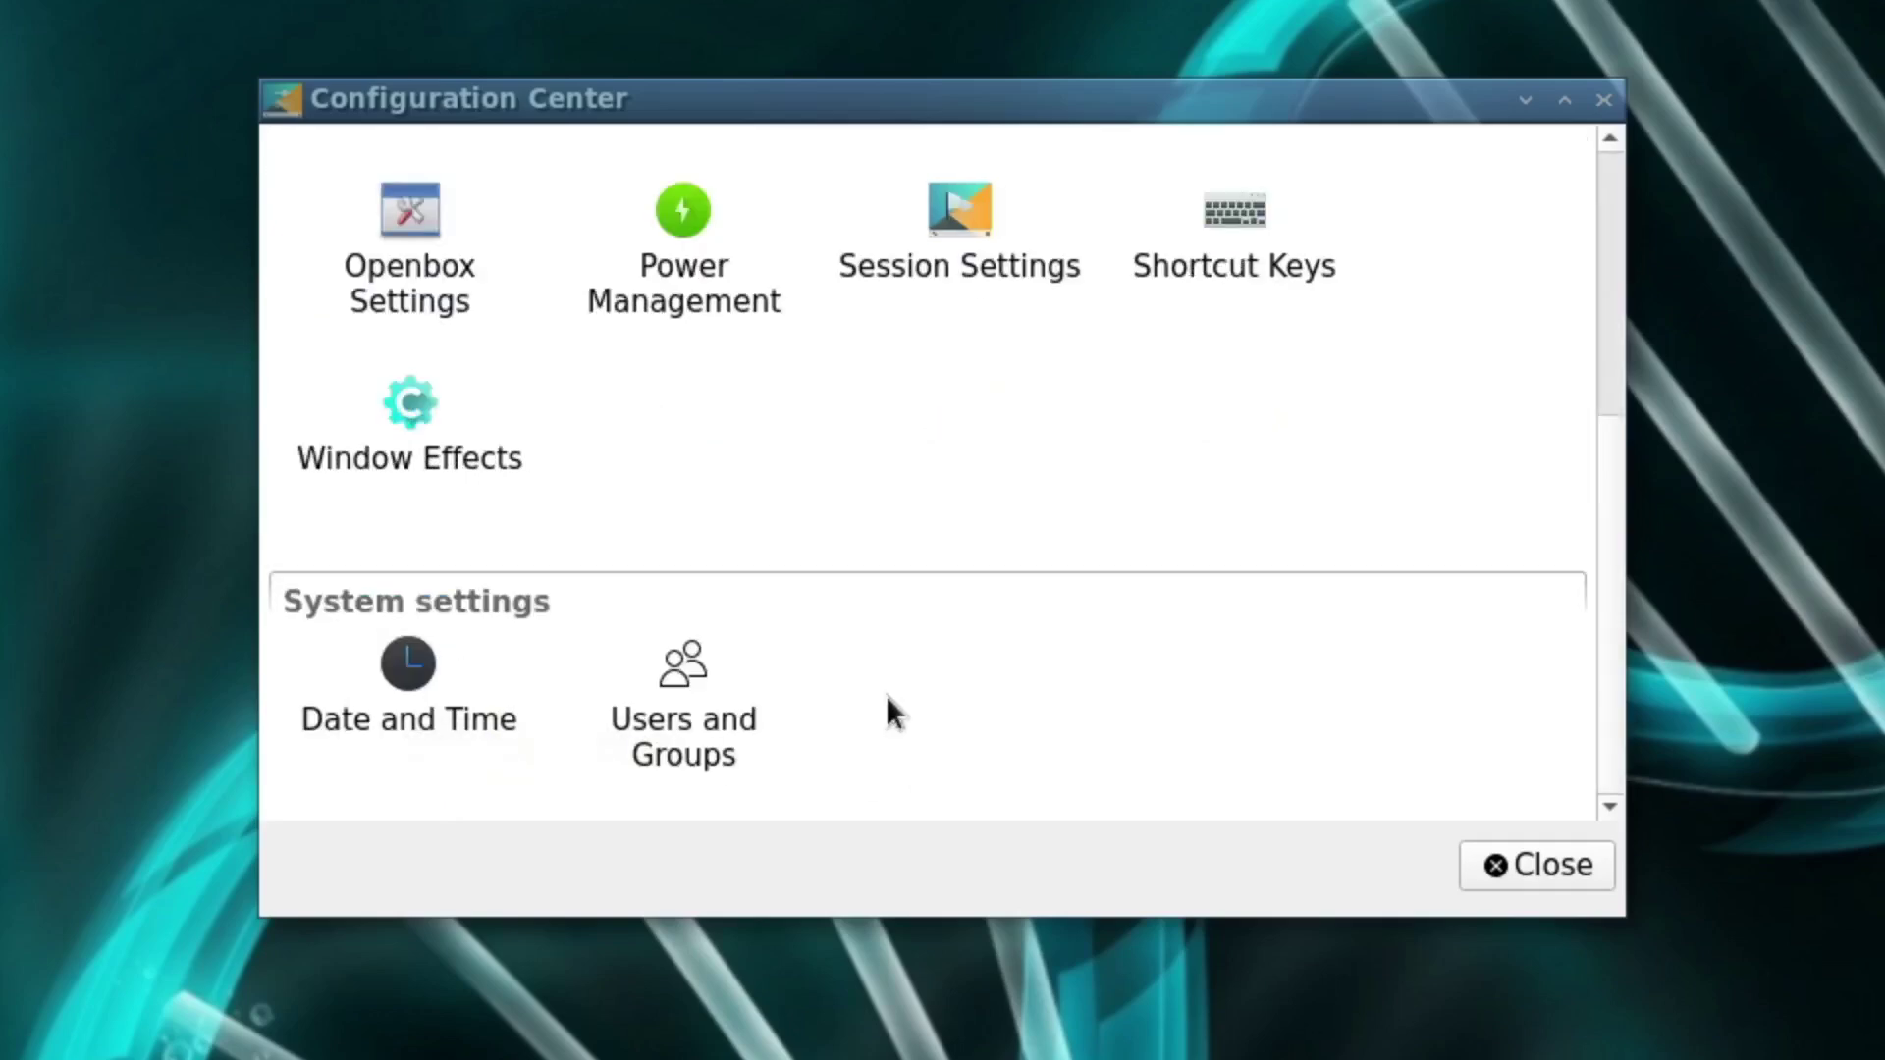
scroll(889, 699, up, 3)
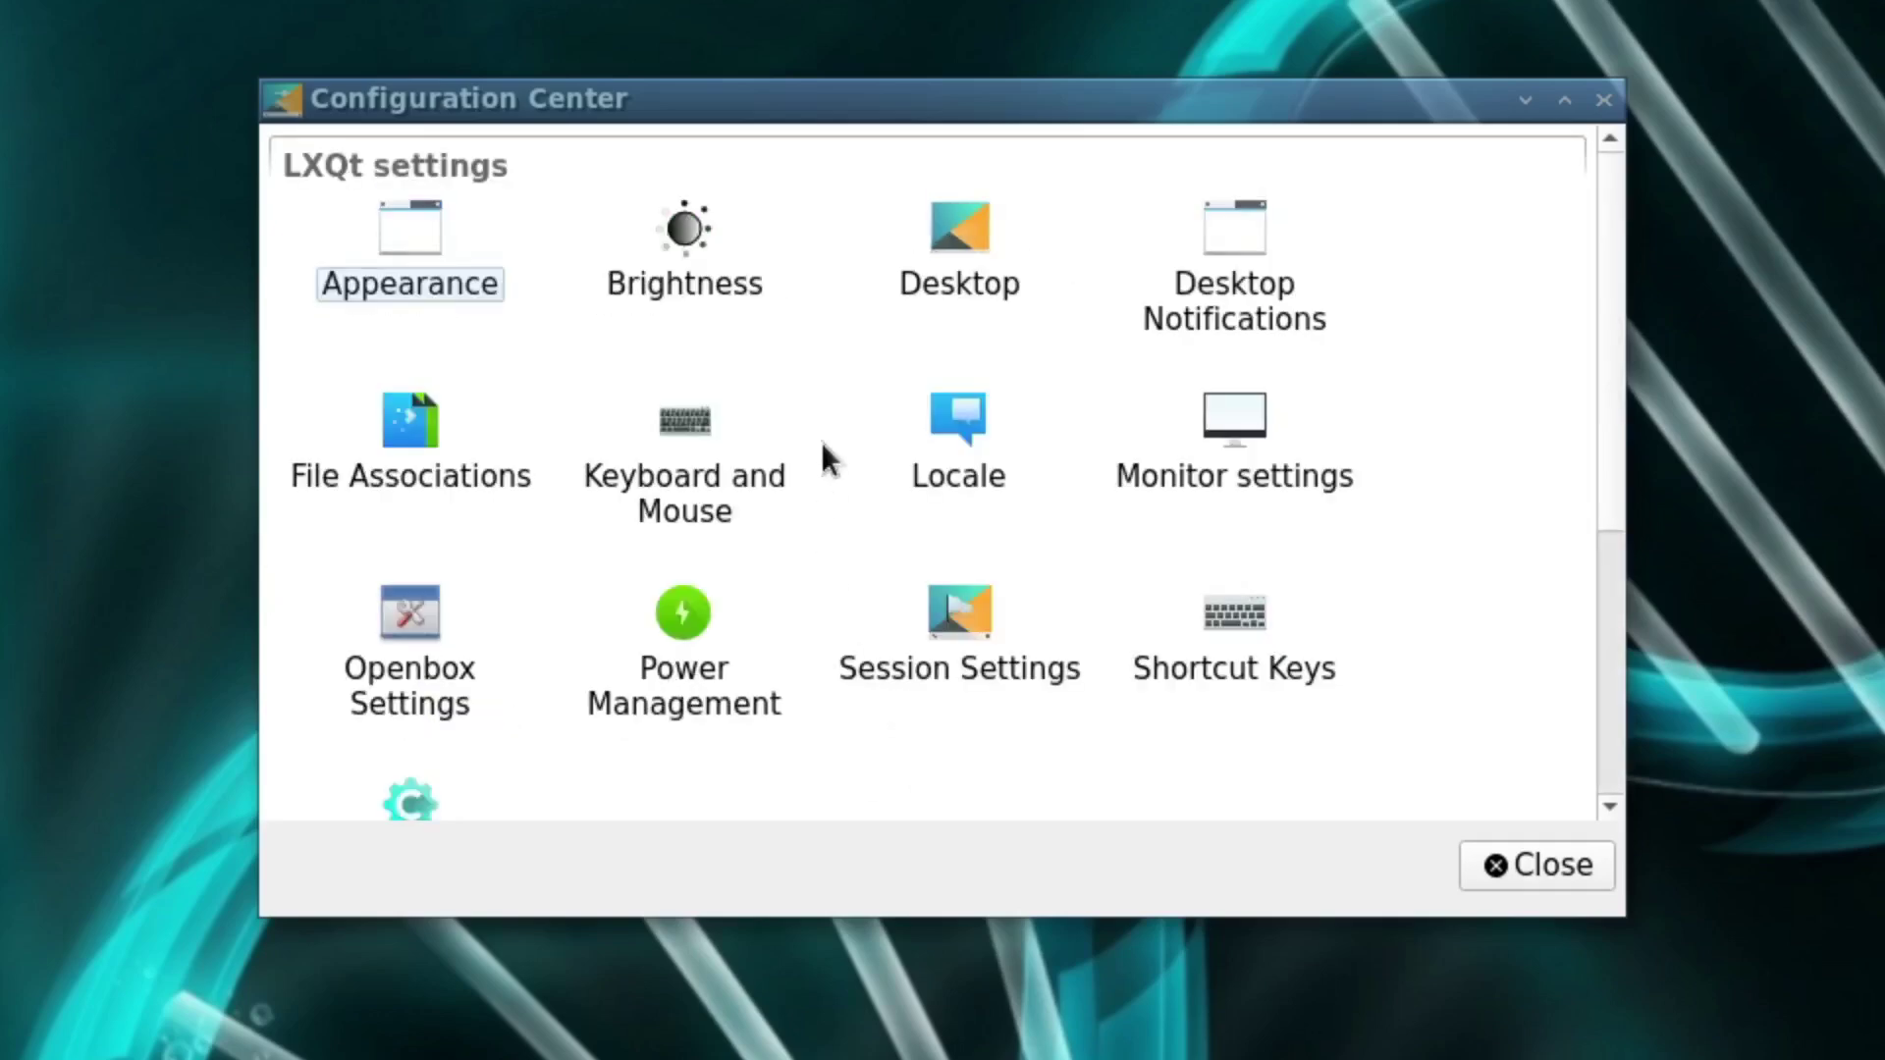
scroll(966, 384, down, 3)
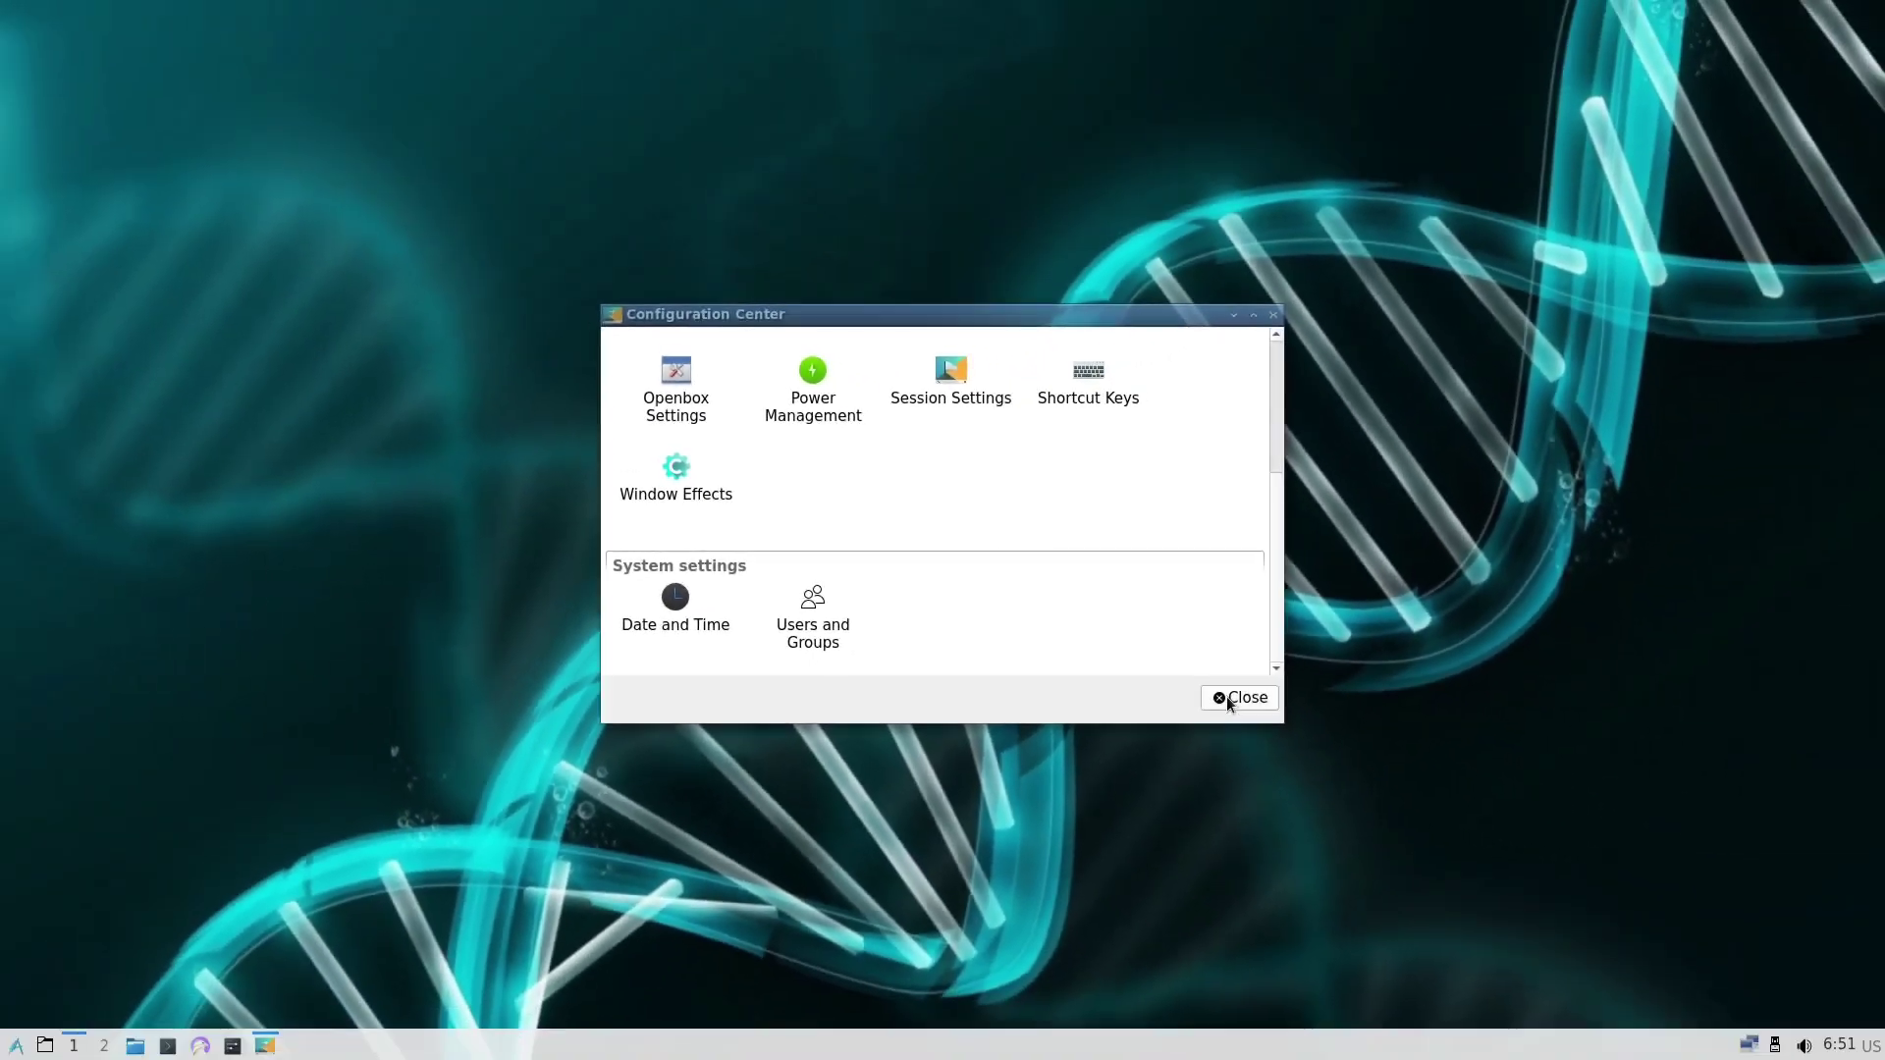
click(1227, 697)
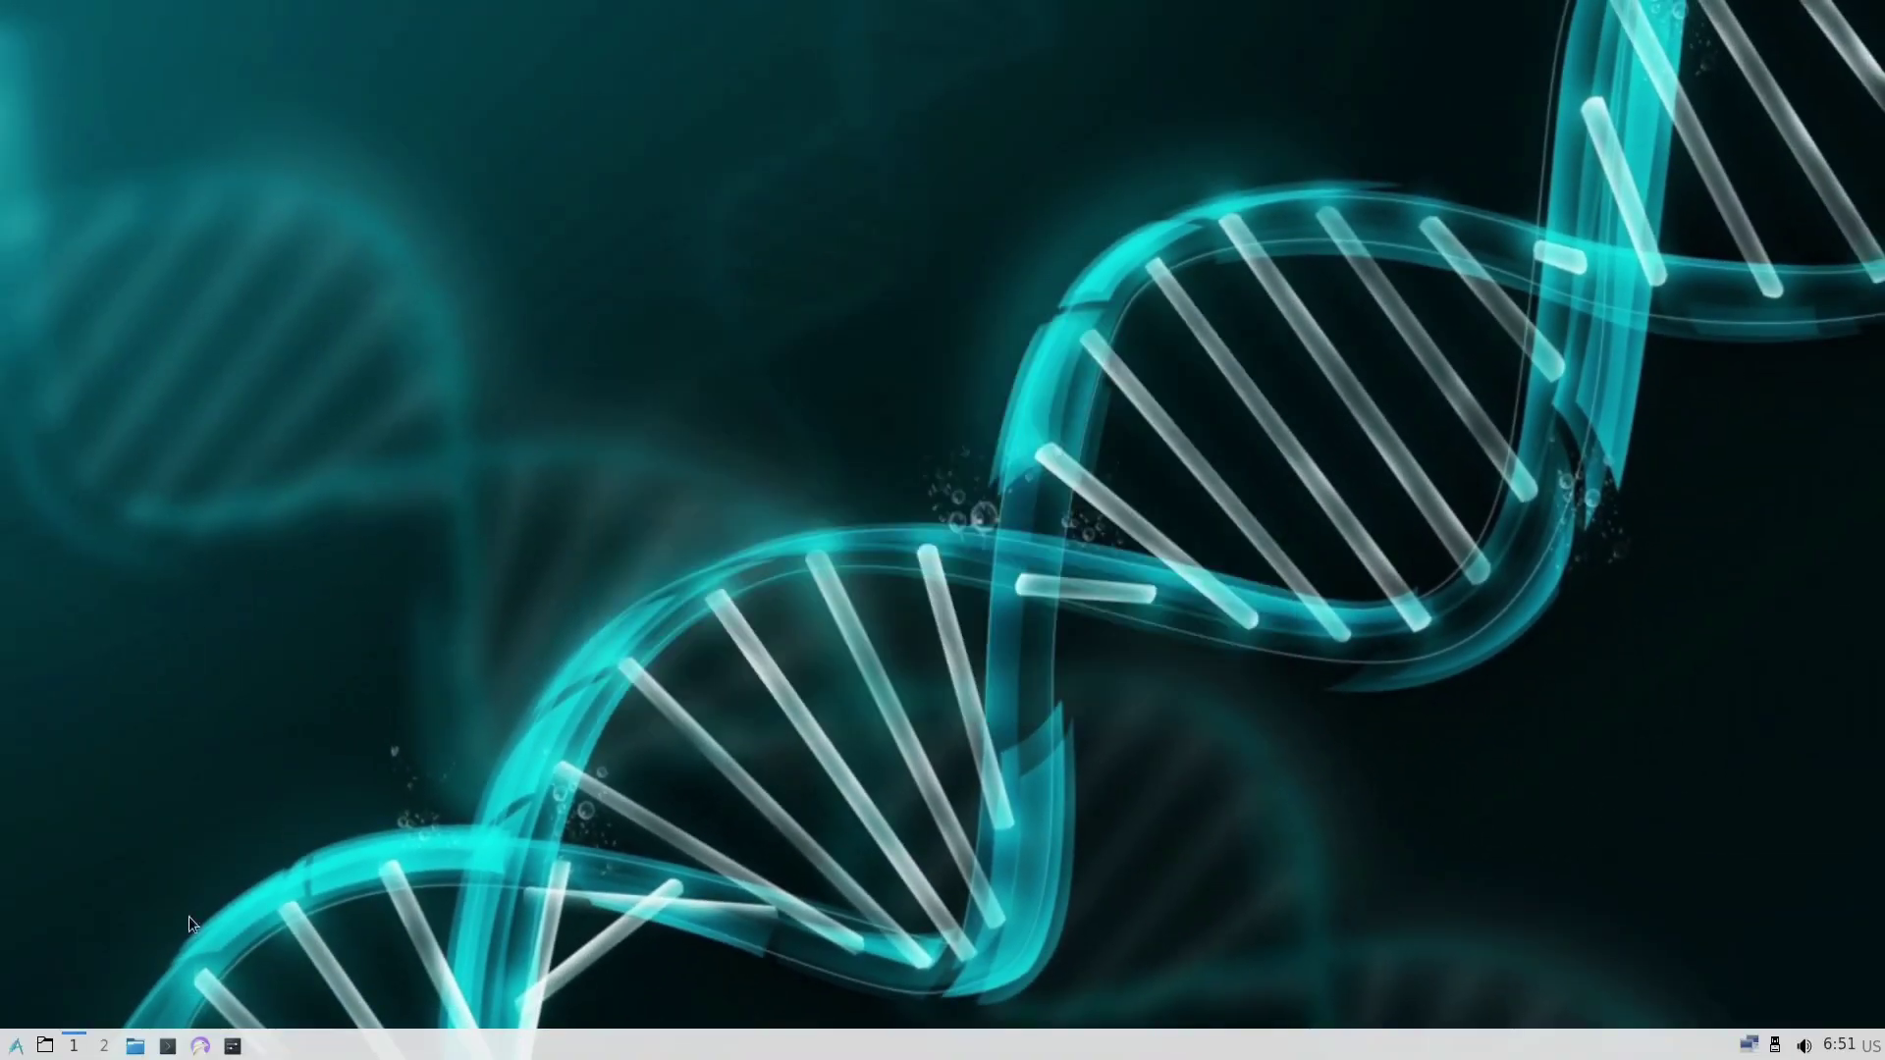
Open the PCManFM-Qt file manager and view its About information
click(136, 1047)
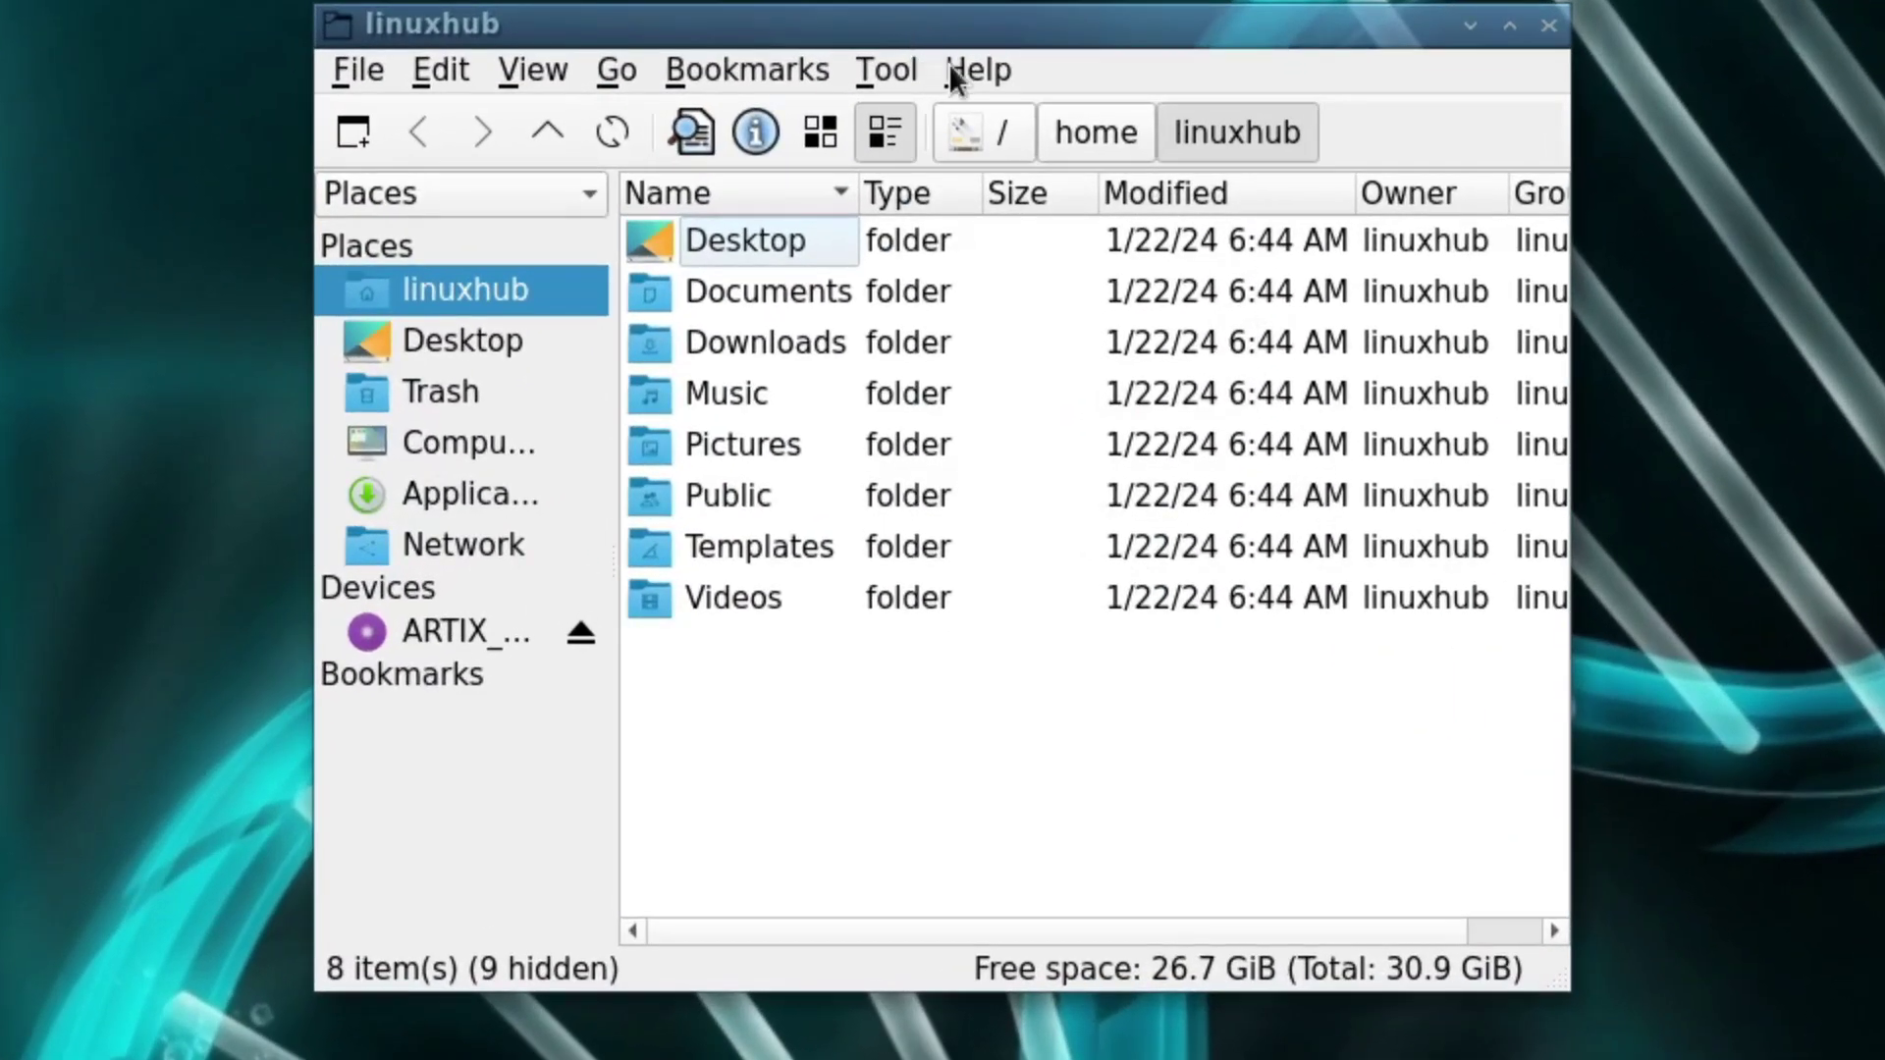
click(974, 57)
click(1023, 119)
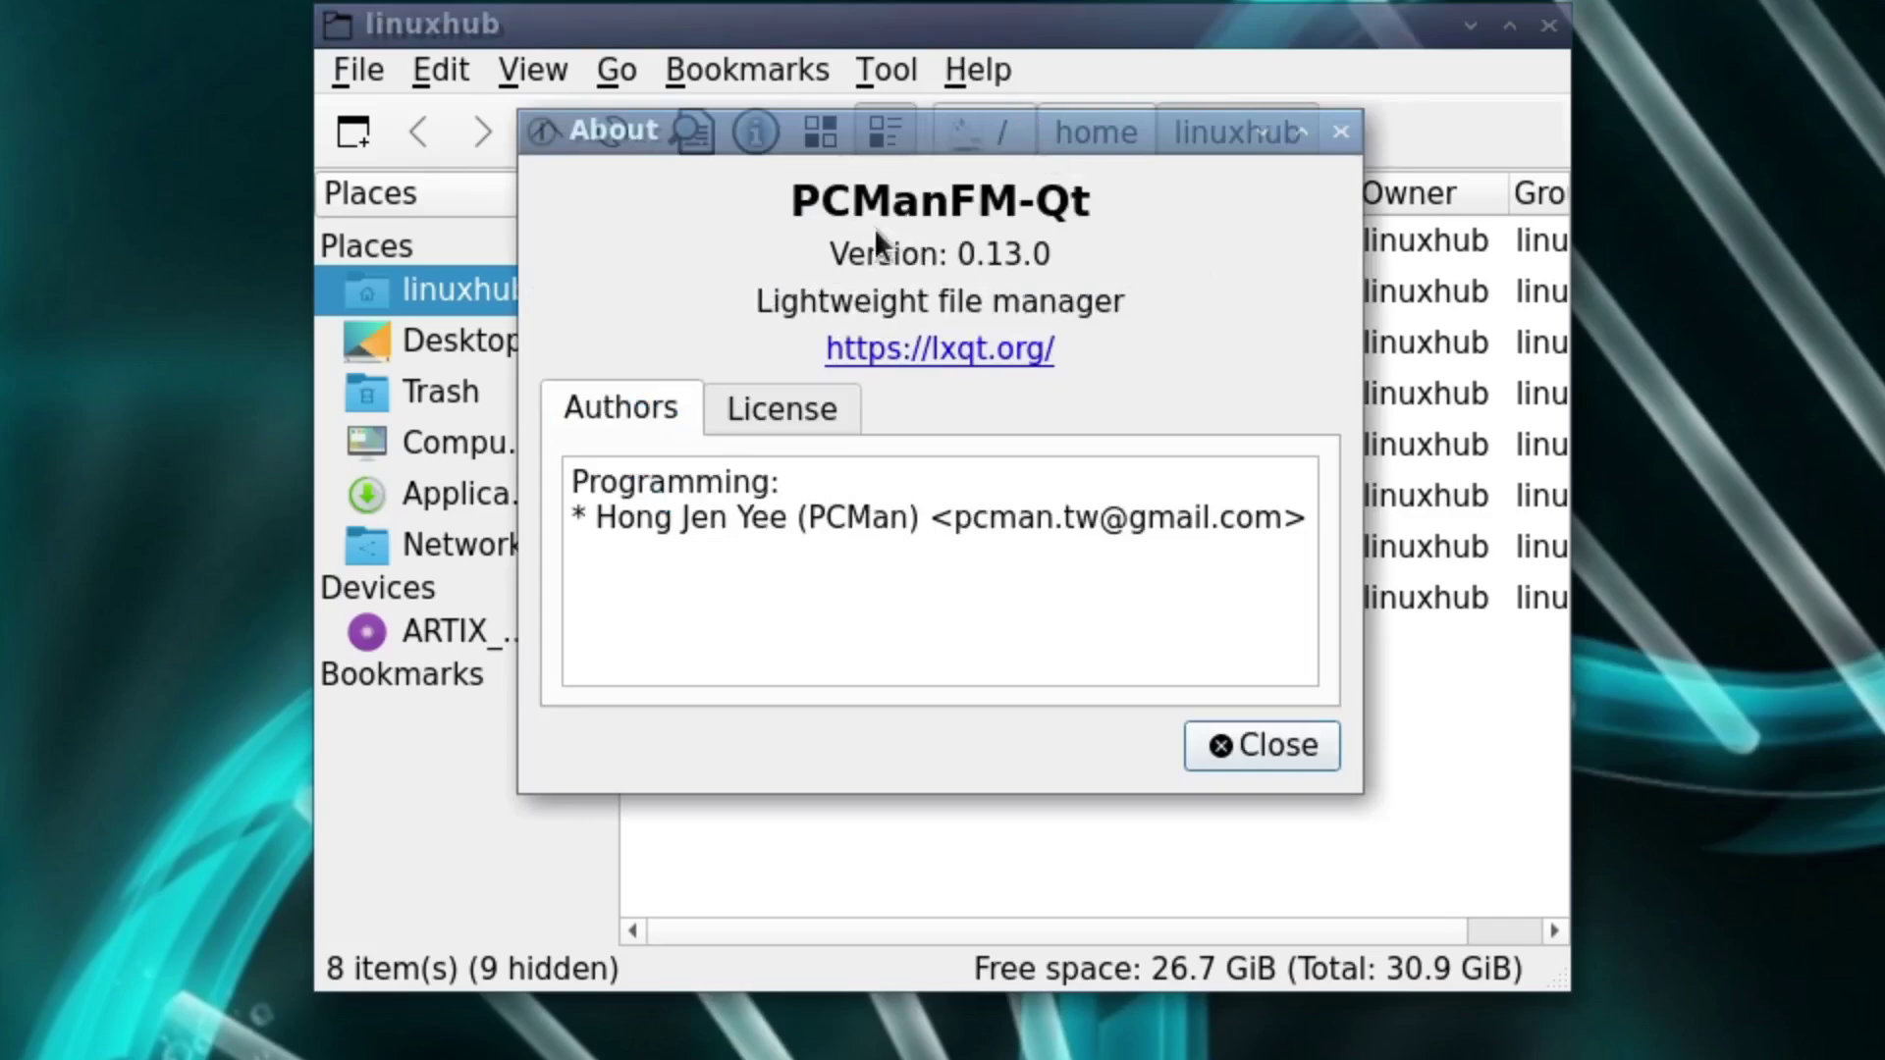
Dismiss the PCManFM-Qt About information and close the file manager
click(1237, 757)
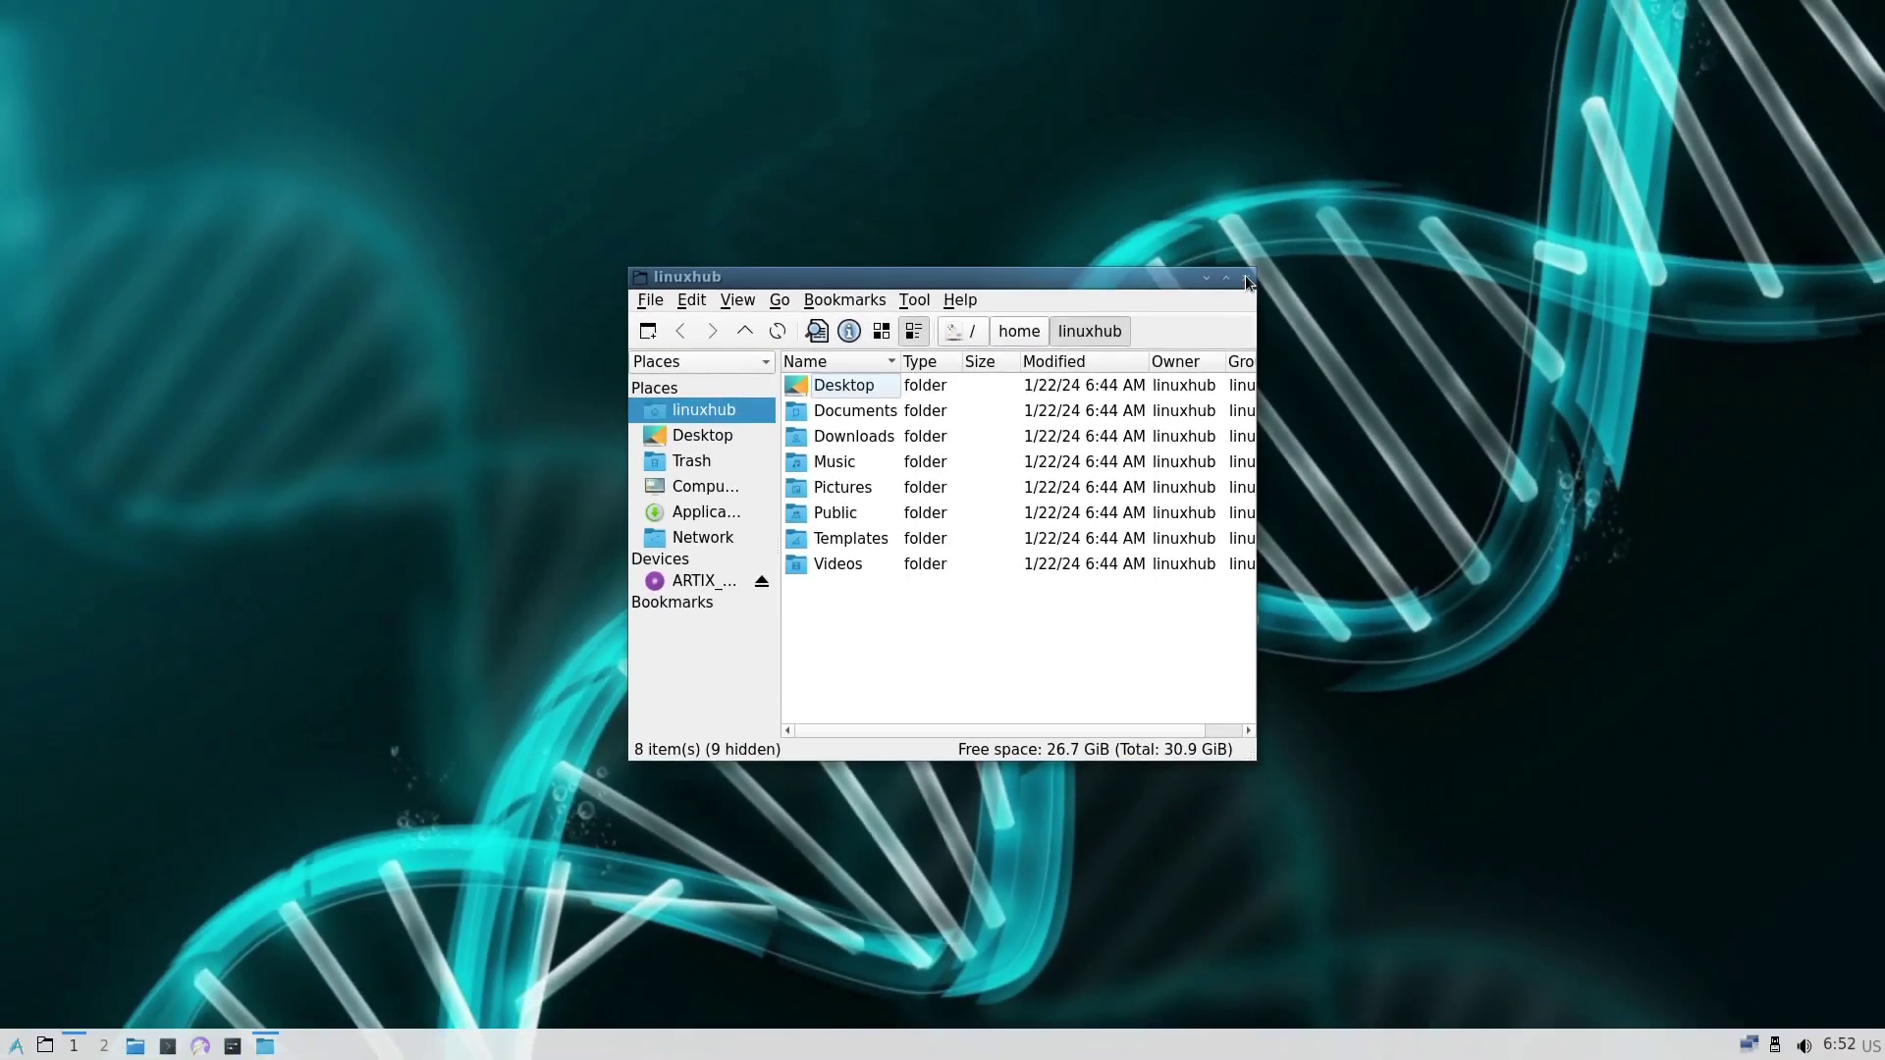
click(1247, 280)
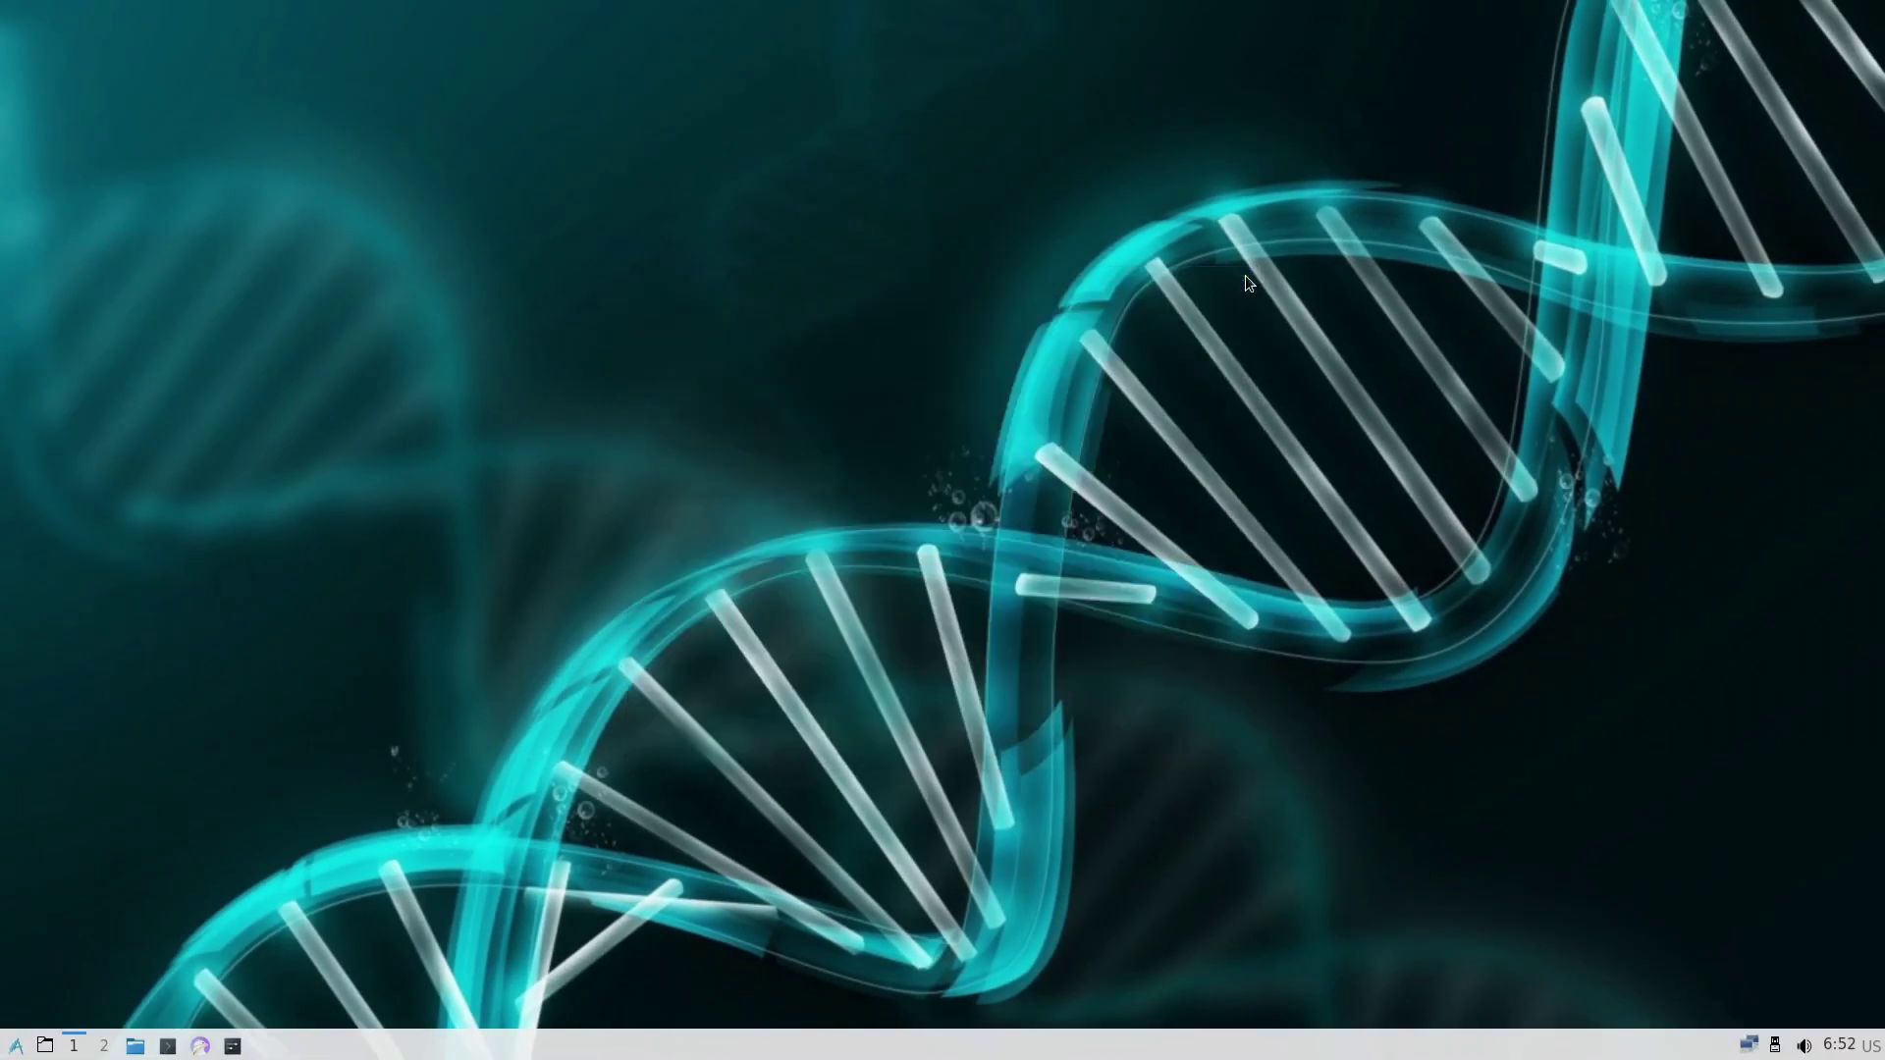
Launch the Falkon web browser, view its About information and dismiss it
click(200, 1047)
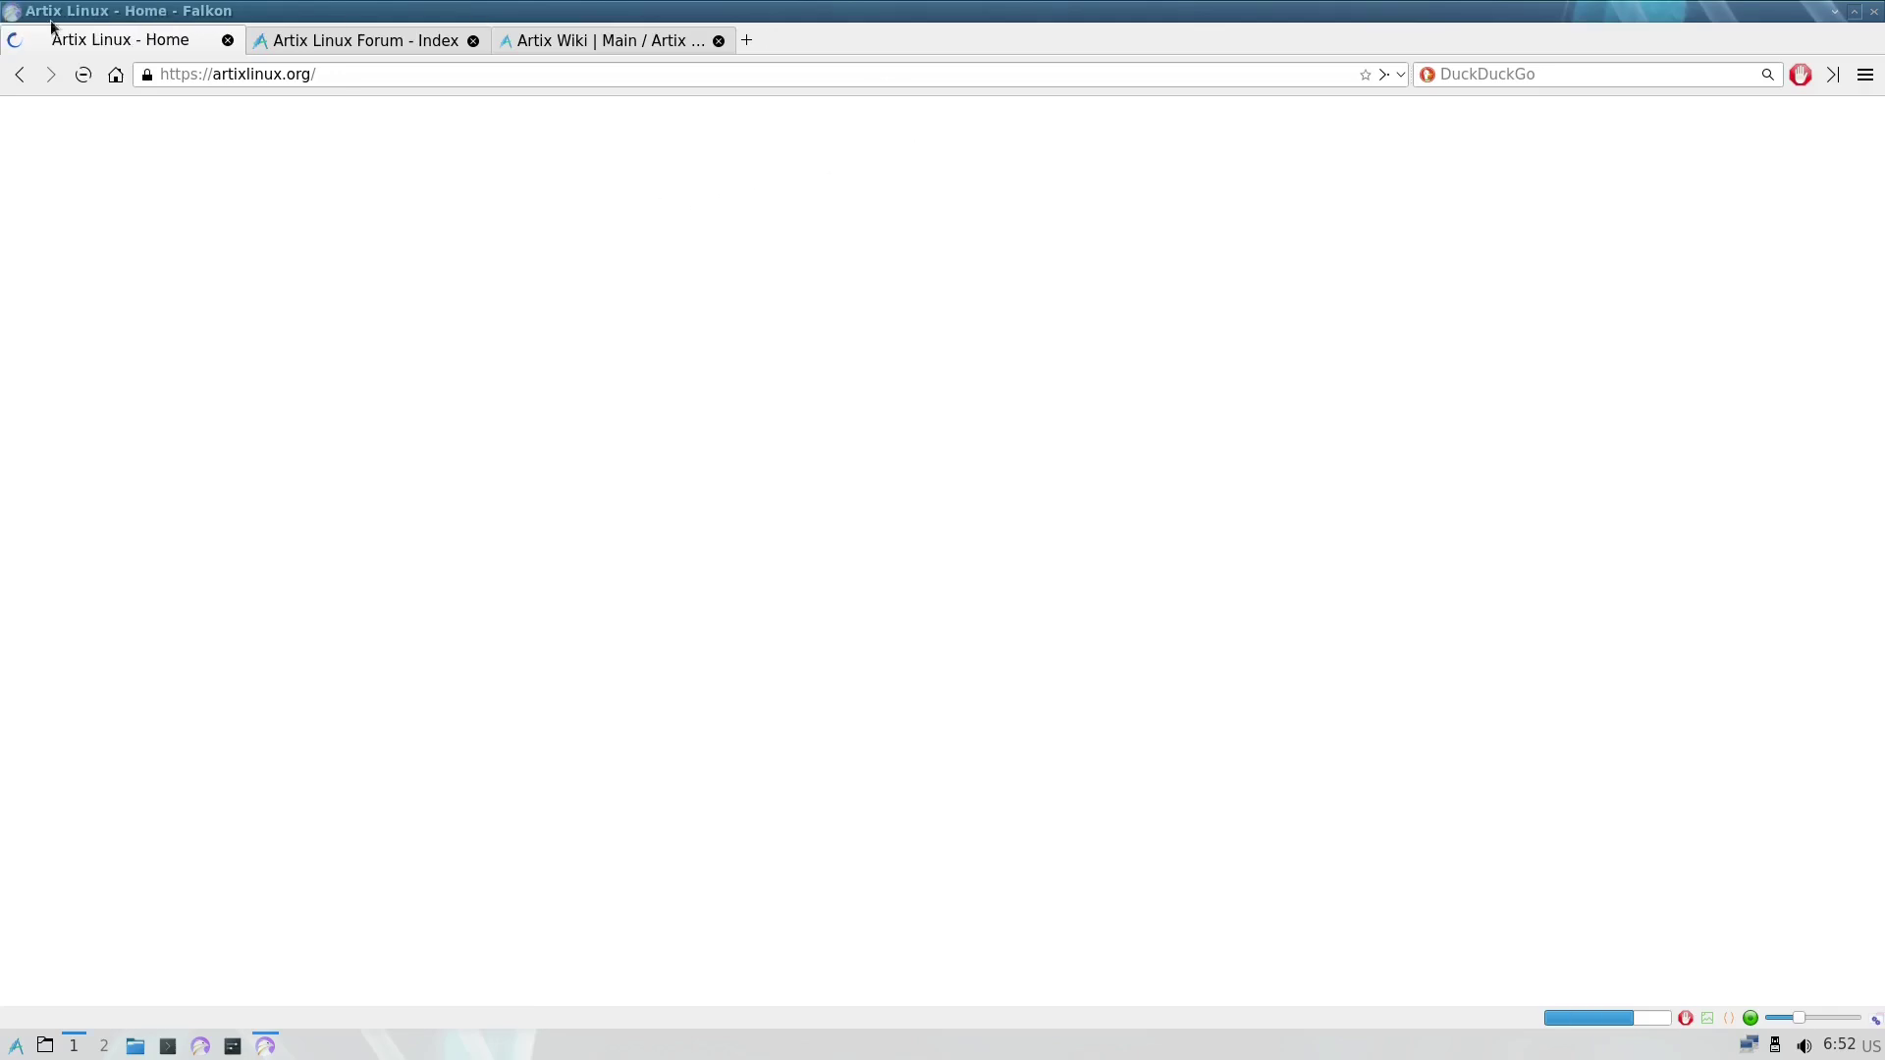
click(1865, 76)
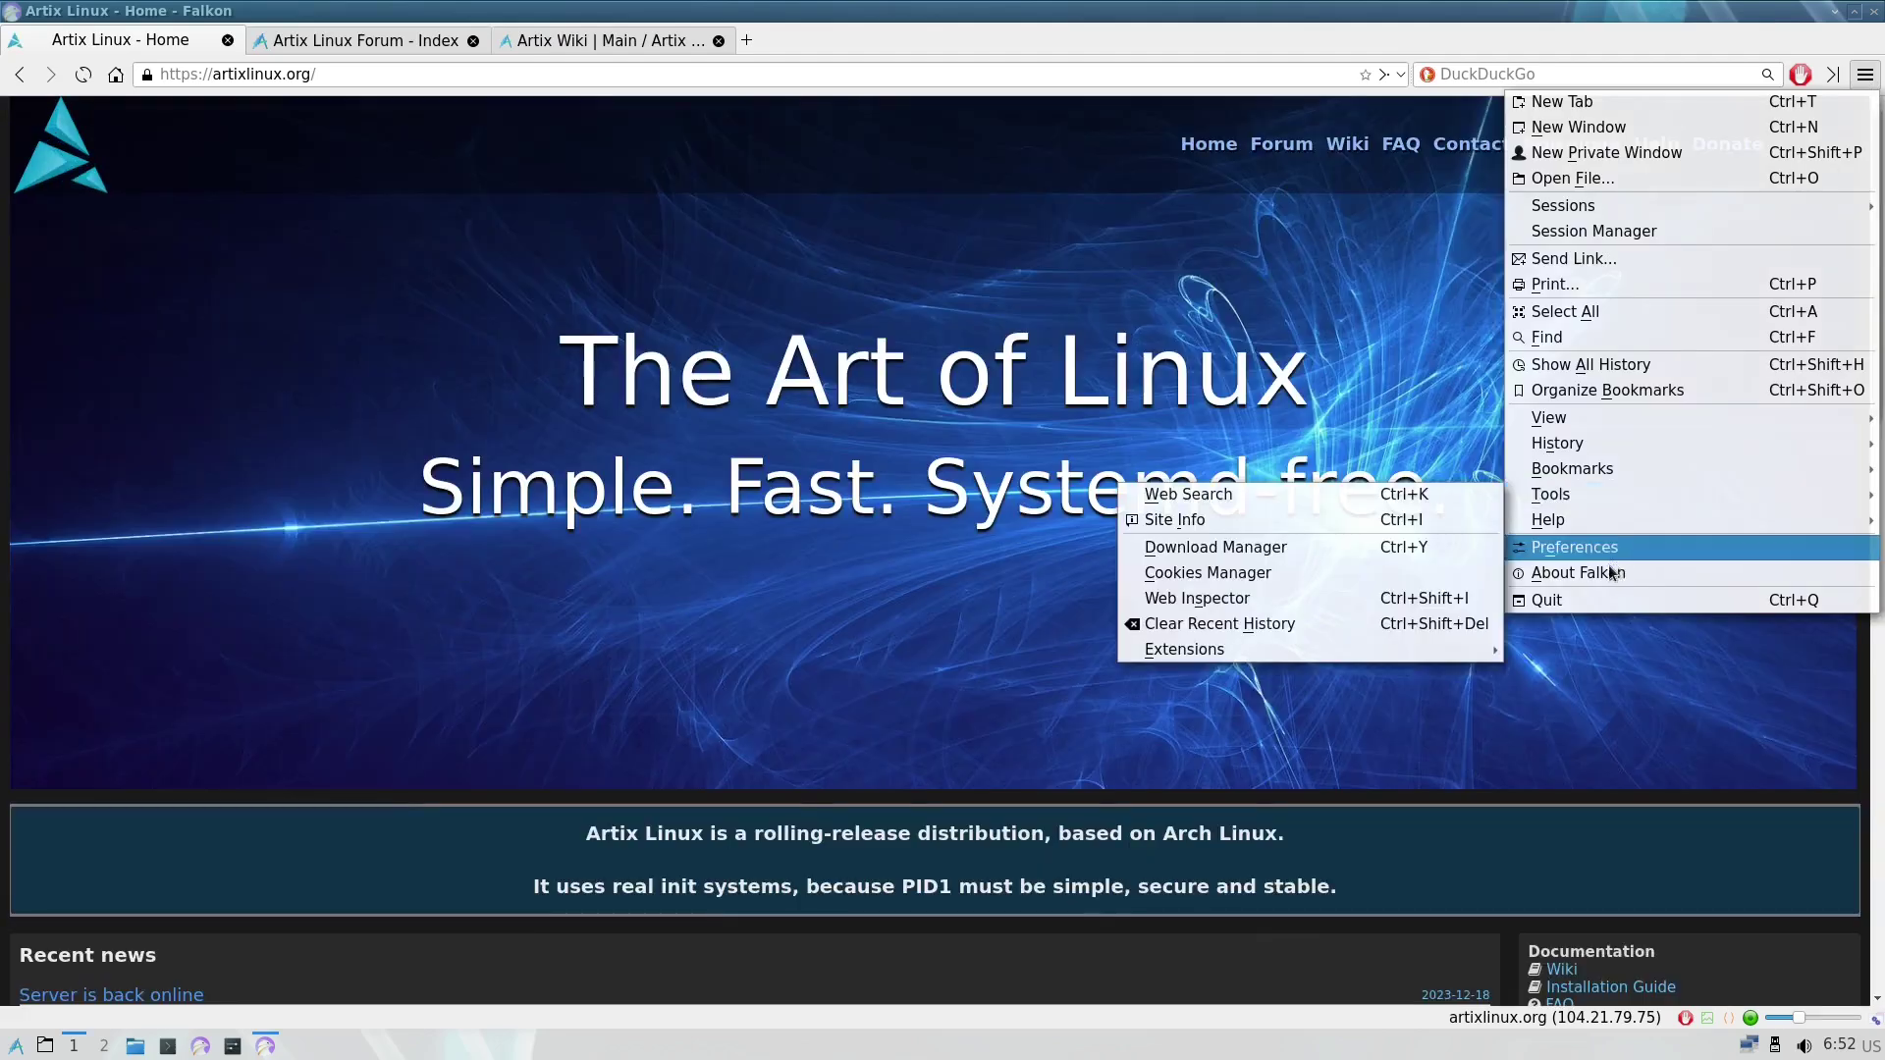
click(1600, 574)
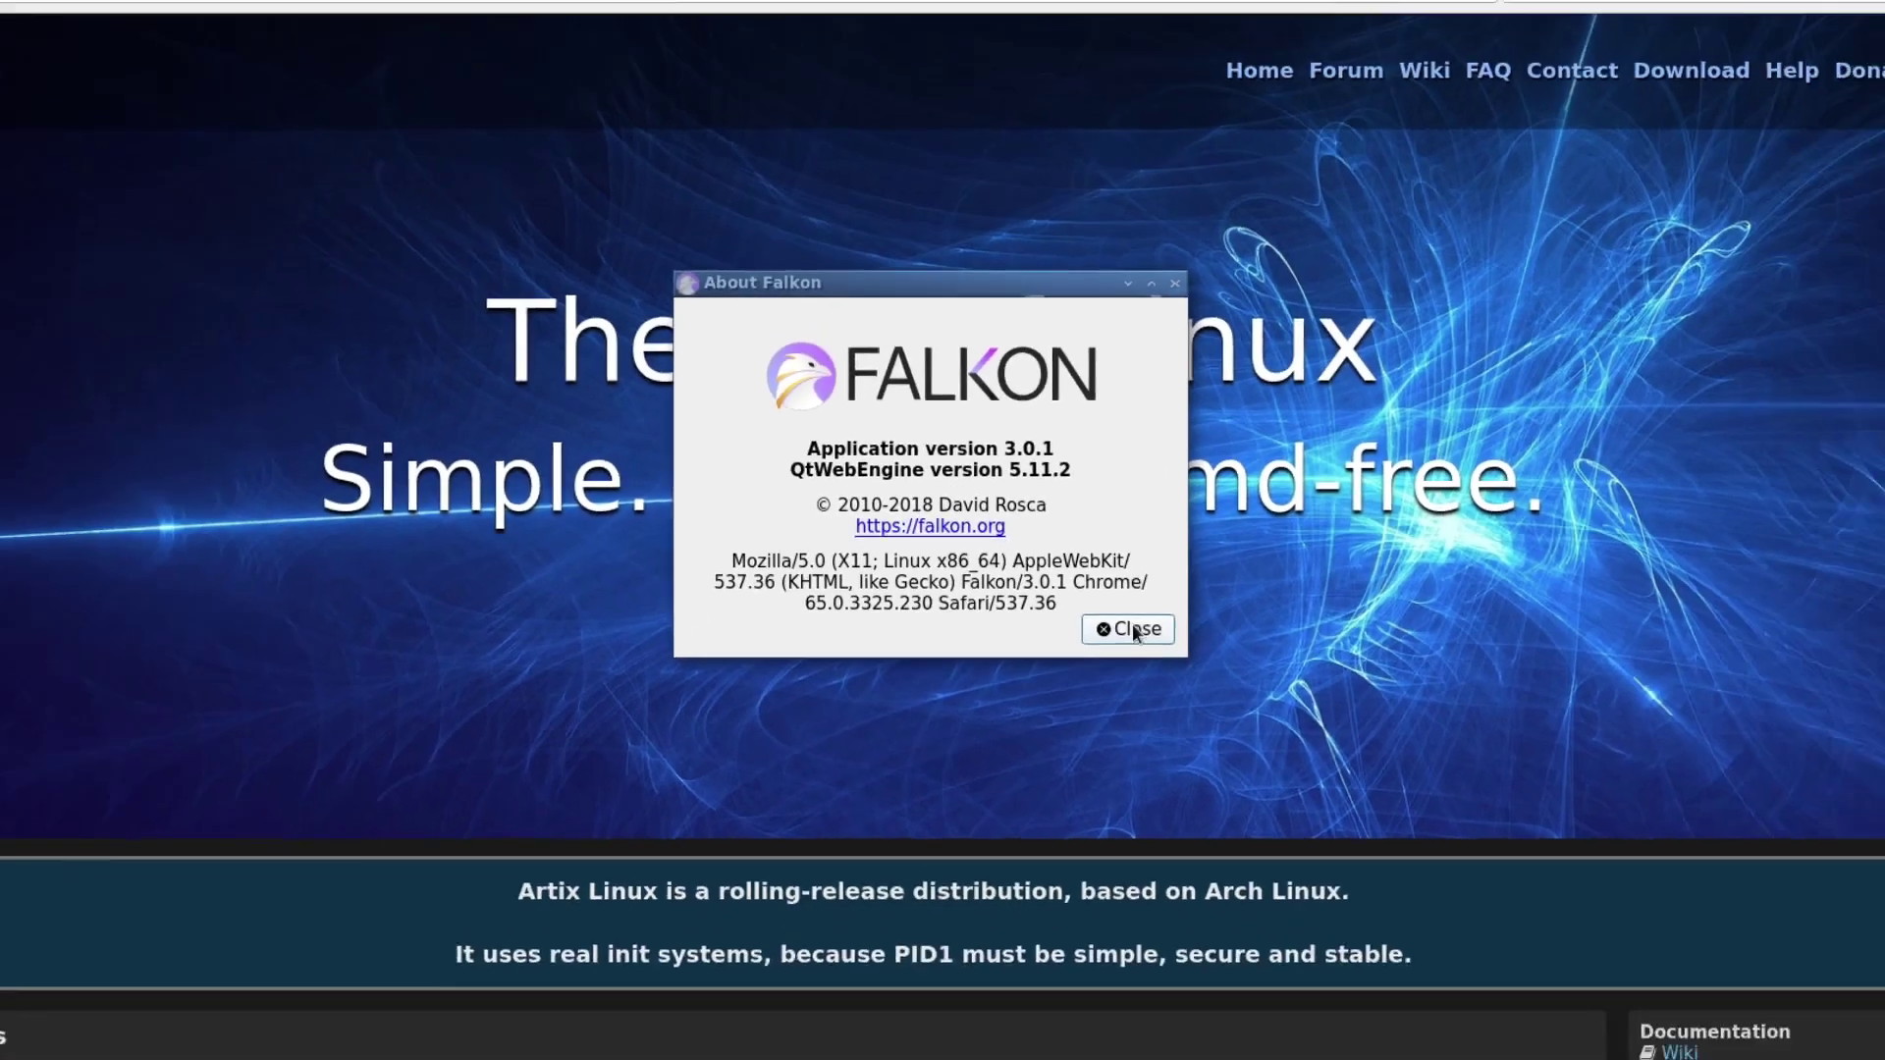
click(1276, 696)
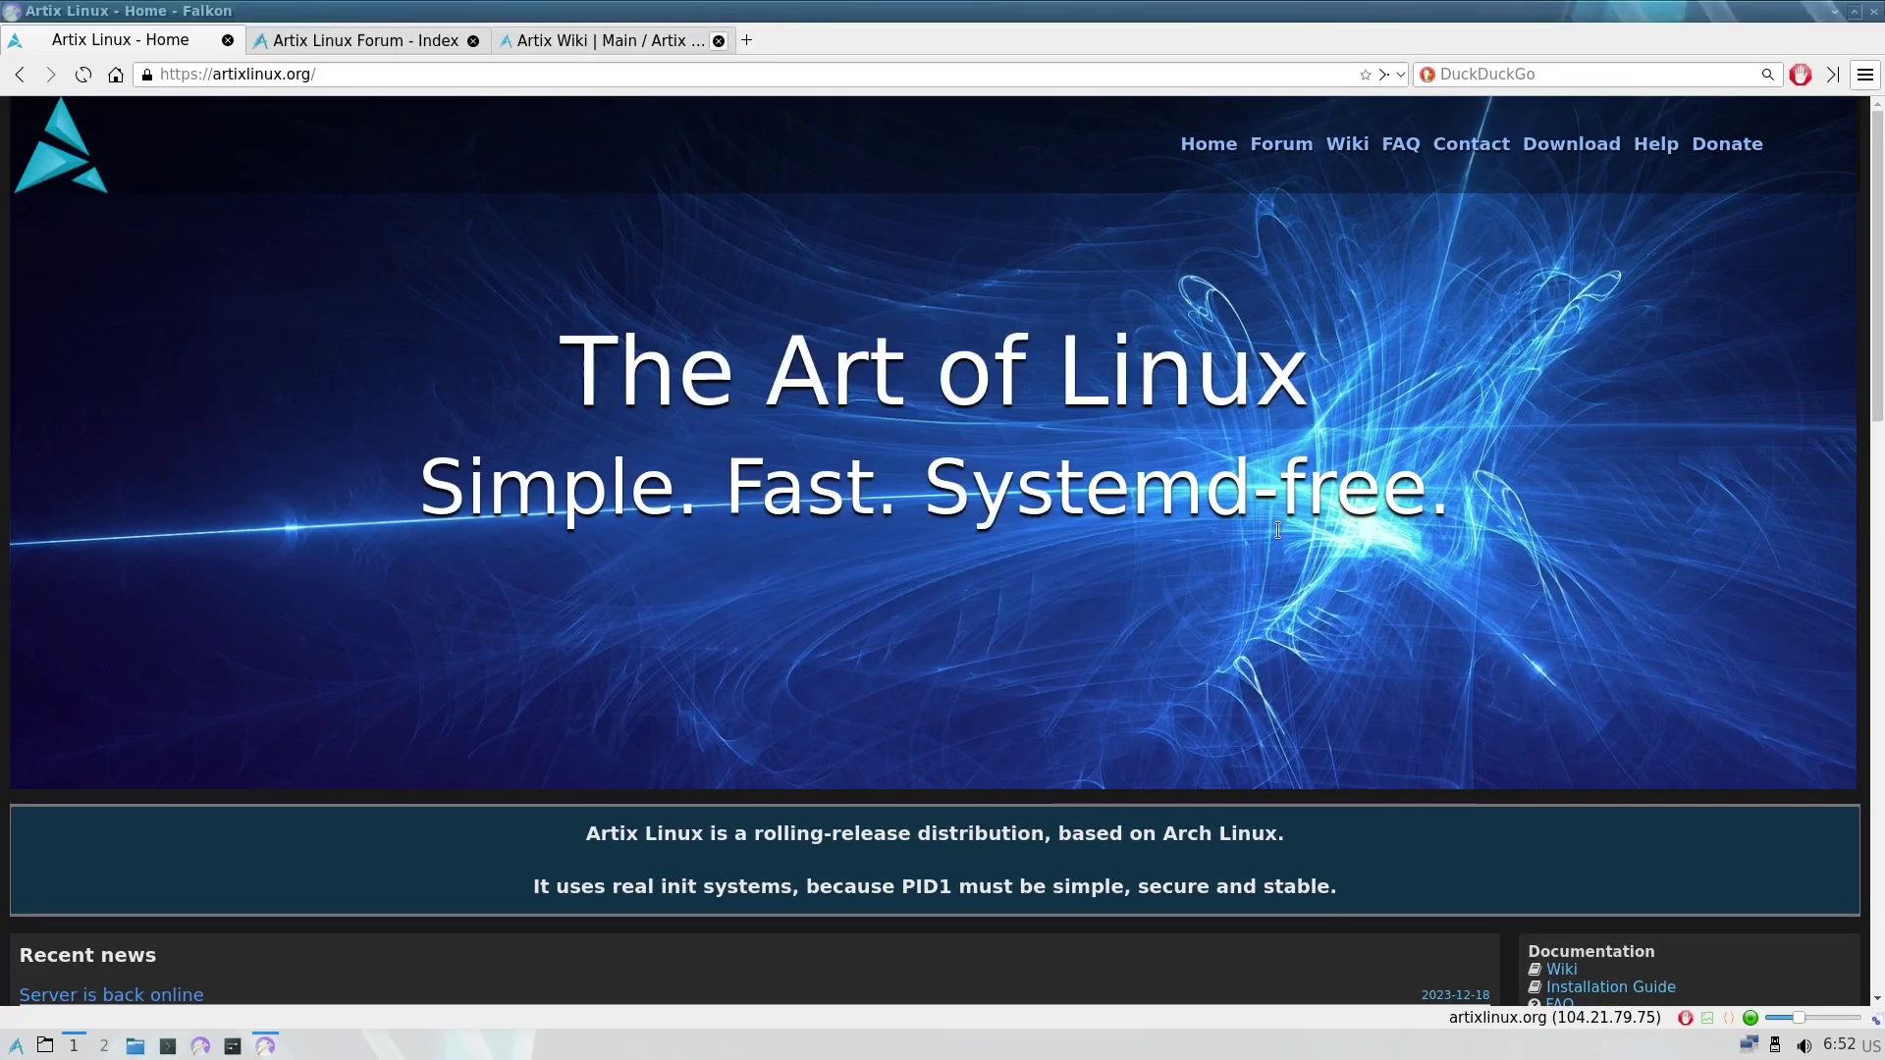
Look through the Artix Linux home page and its Wiki, and close the browser
scroll(1026, 491, down, 2)
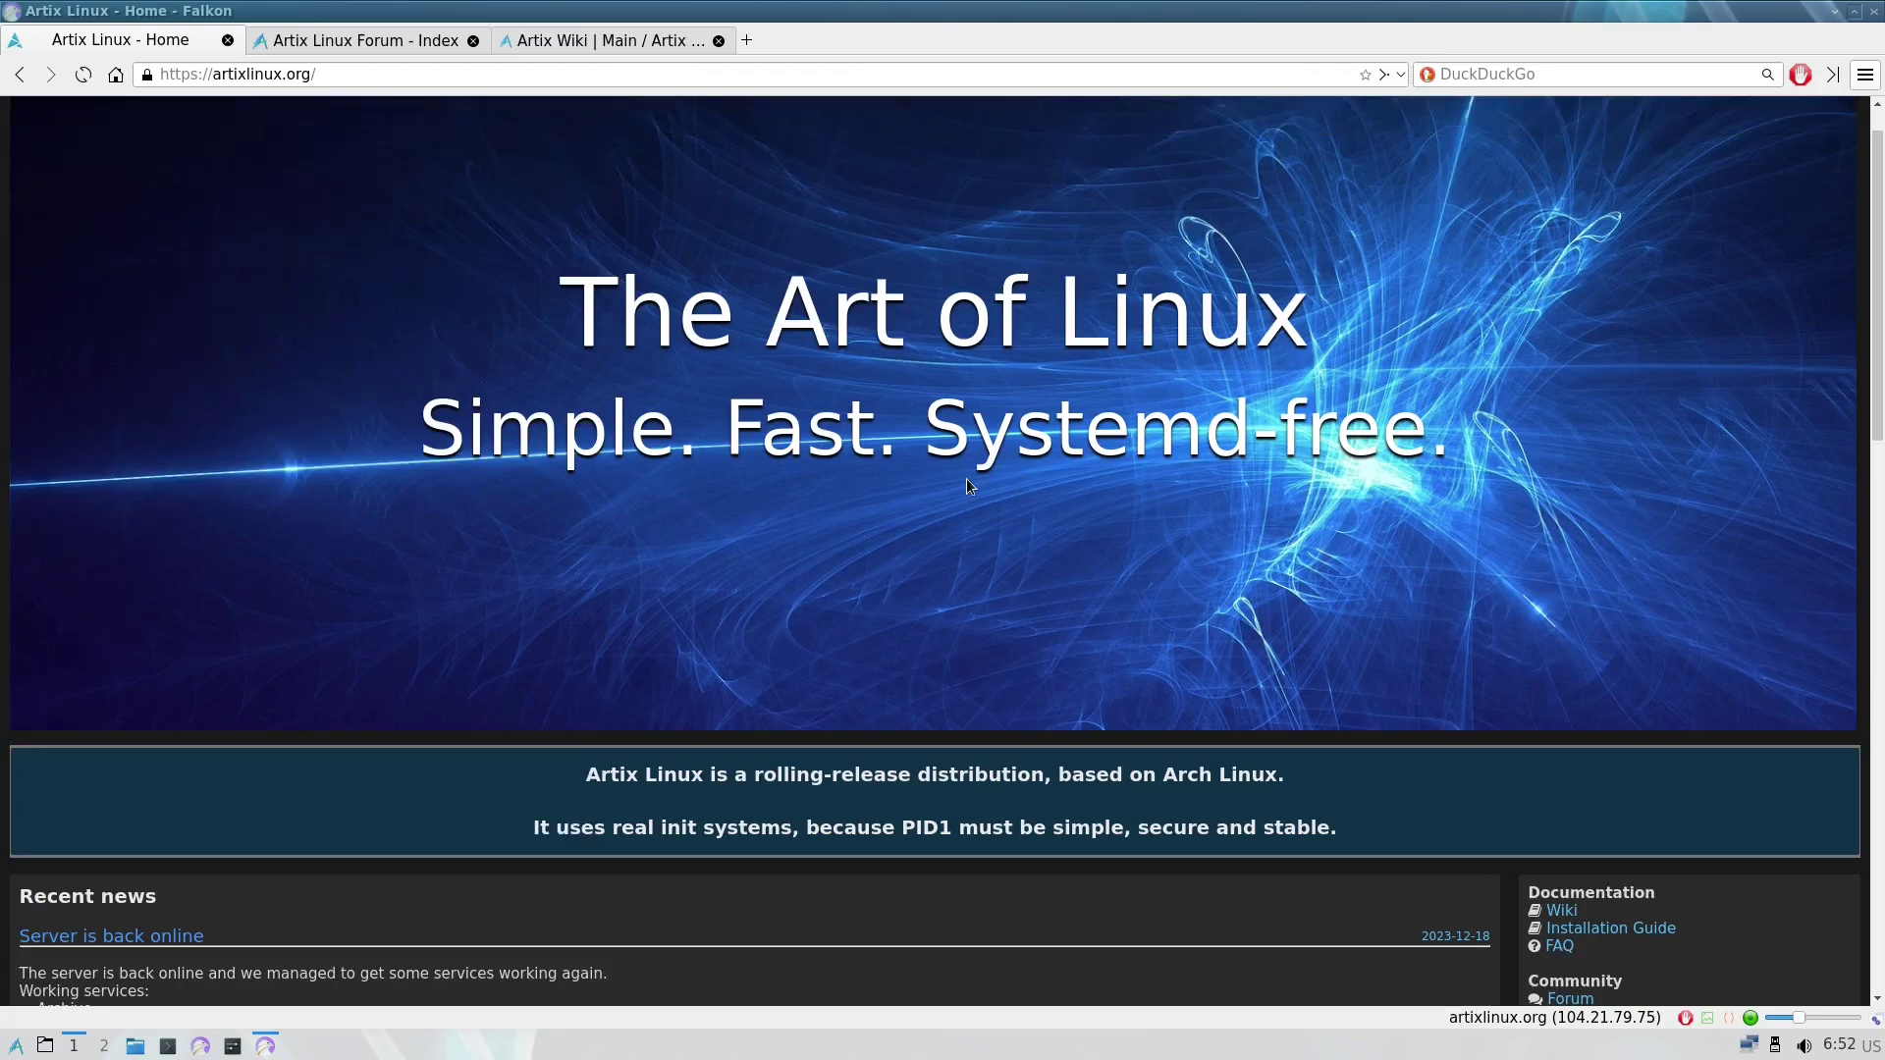
scroll(962, 481, down, 5)
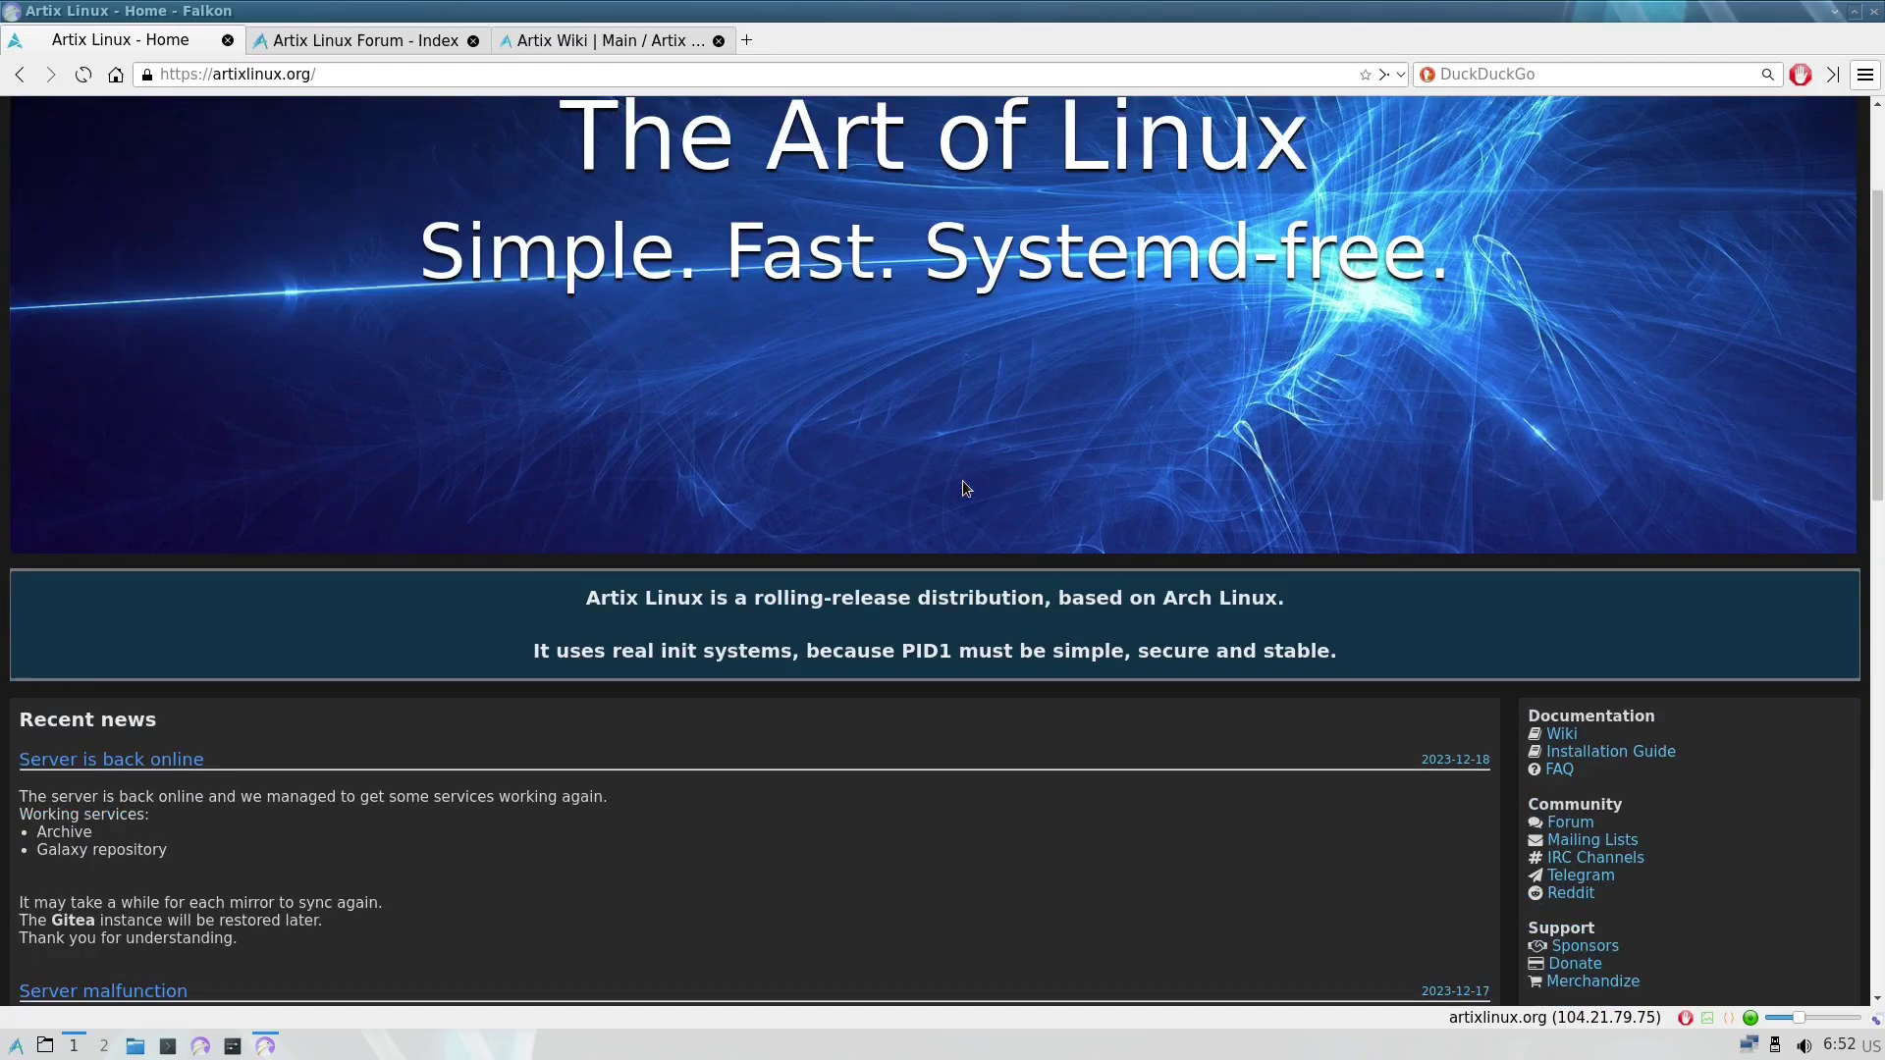
scroll(962, 481, down, 1)
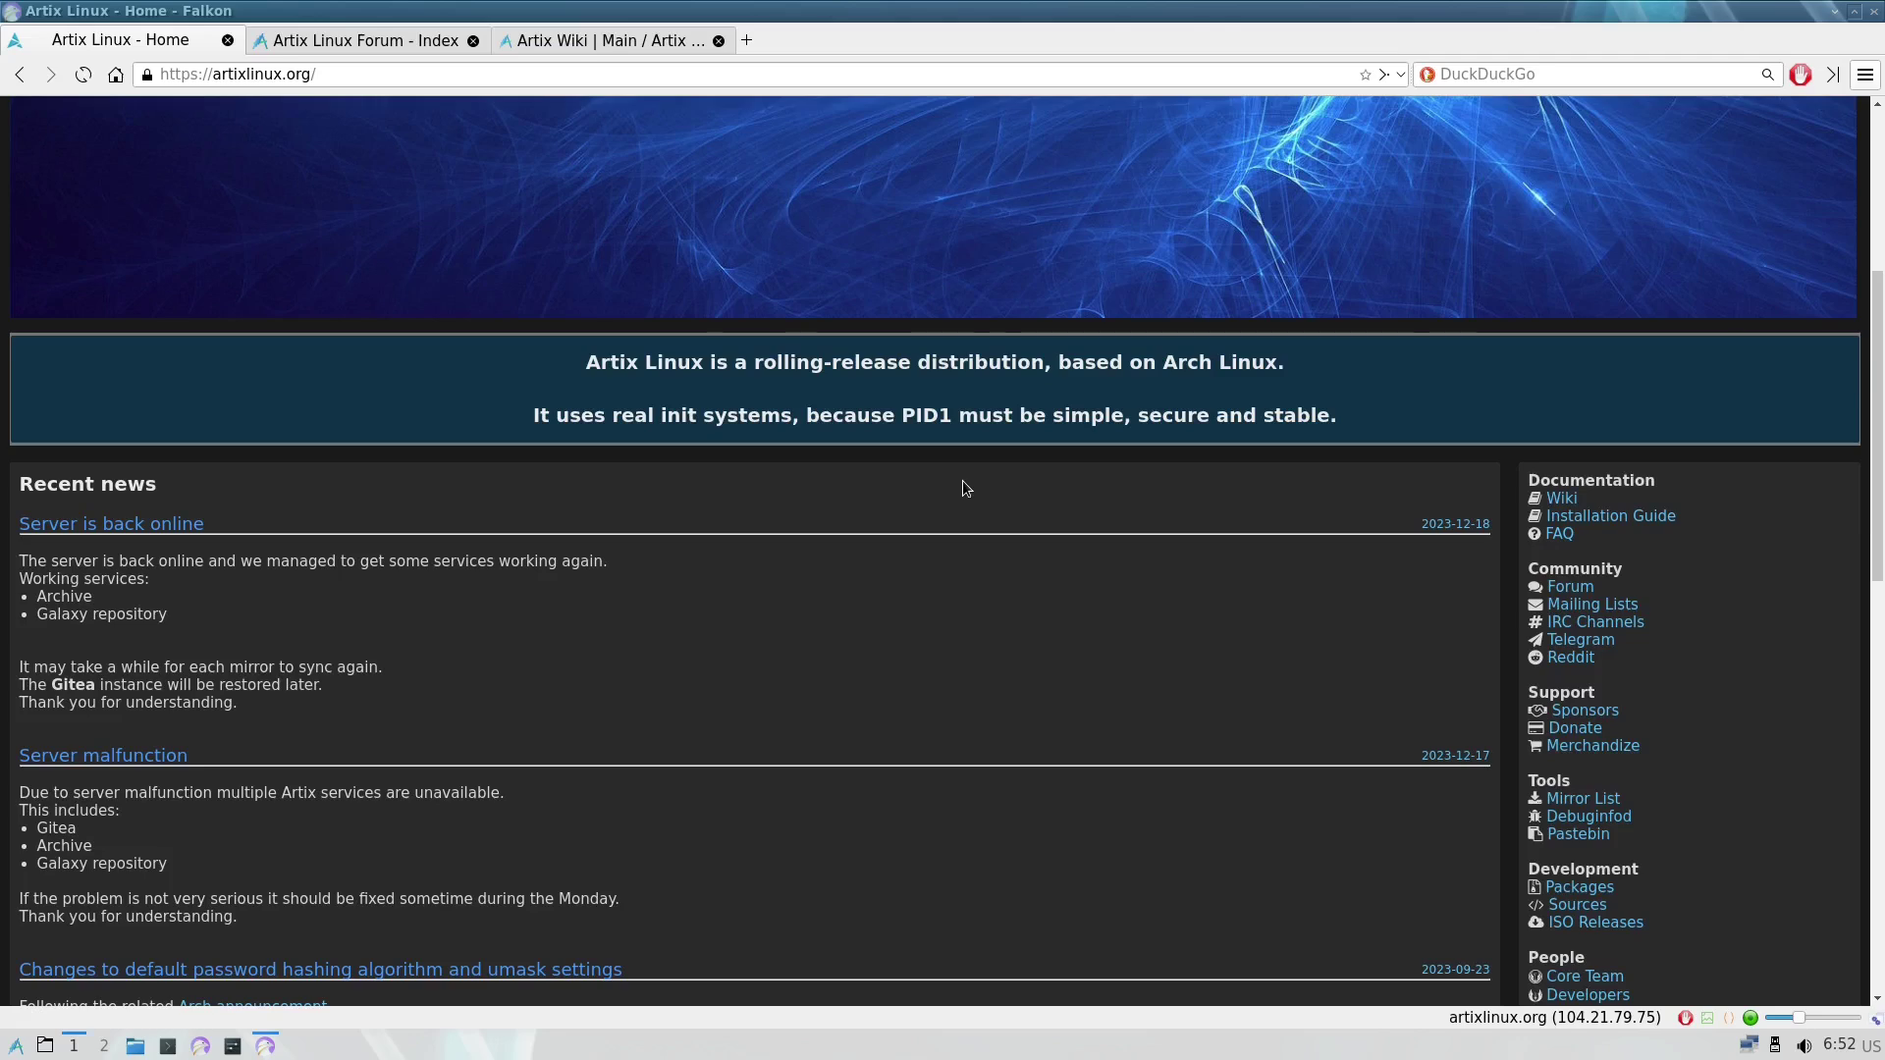
scroll(960, 481, down, 2)
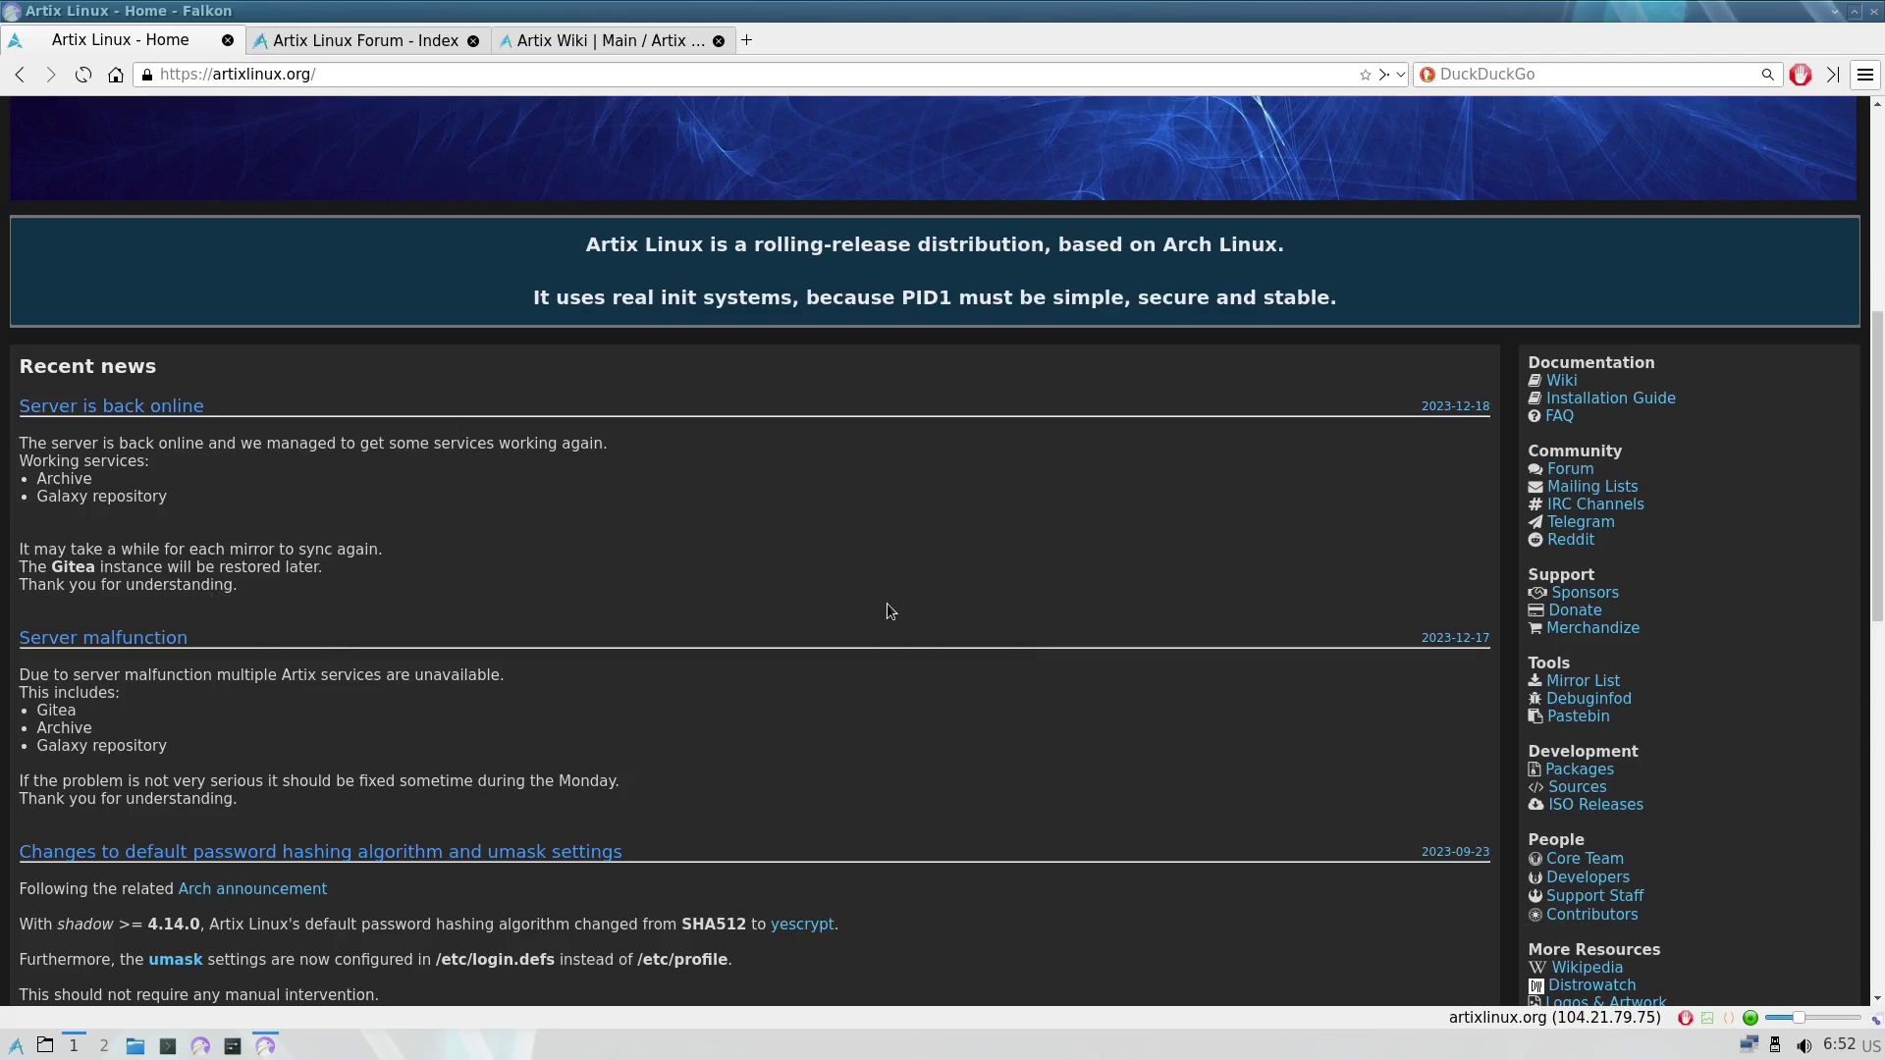
scroll(892, 612, down, 1)
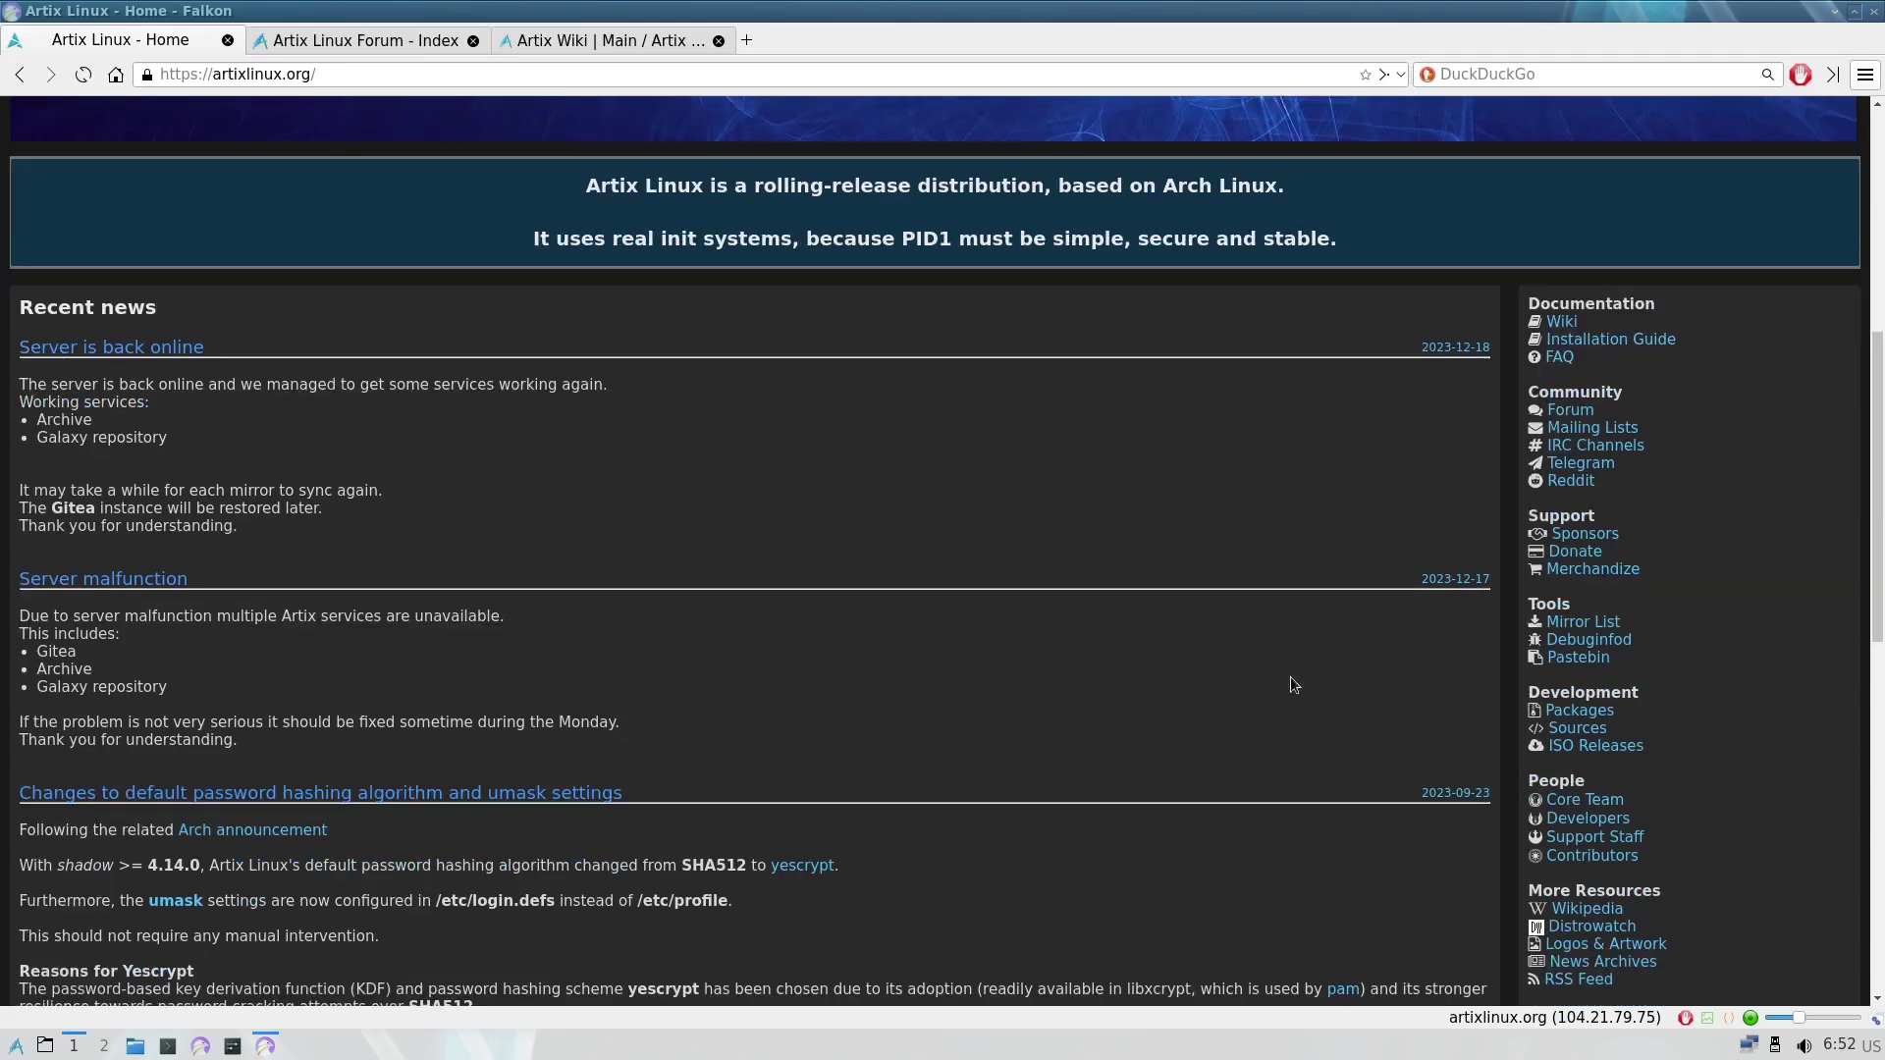
click(1561, 323)
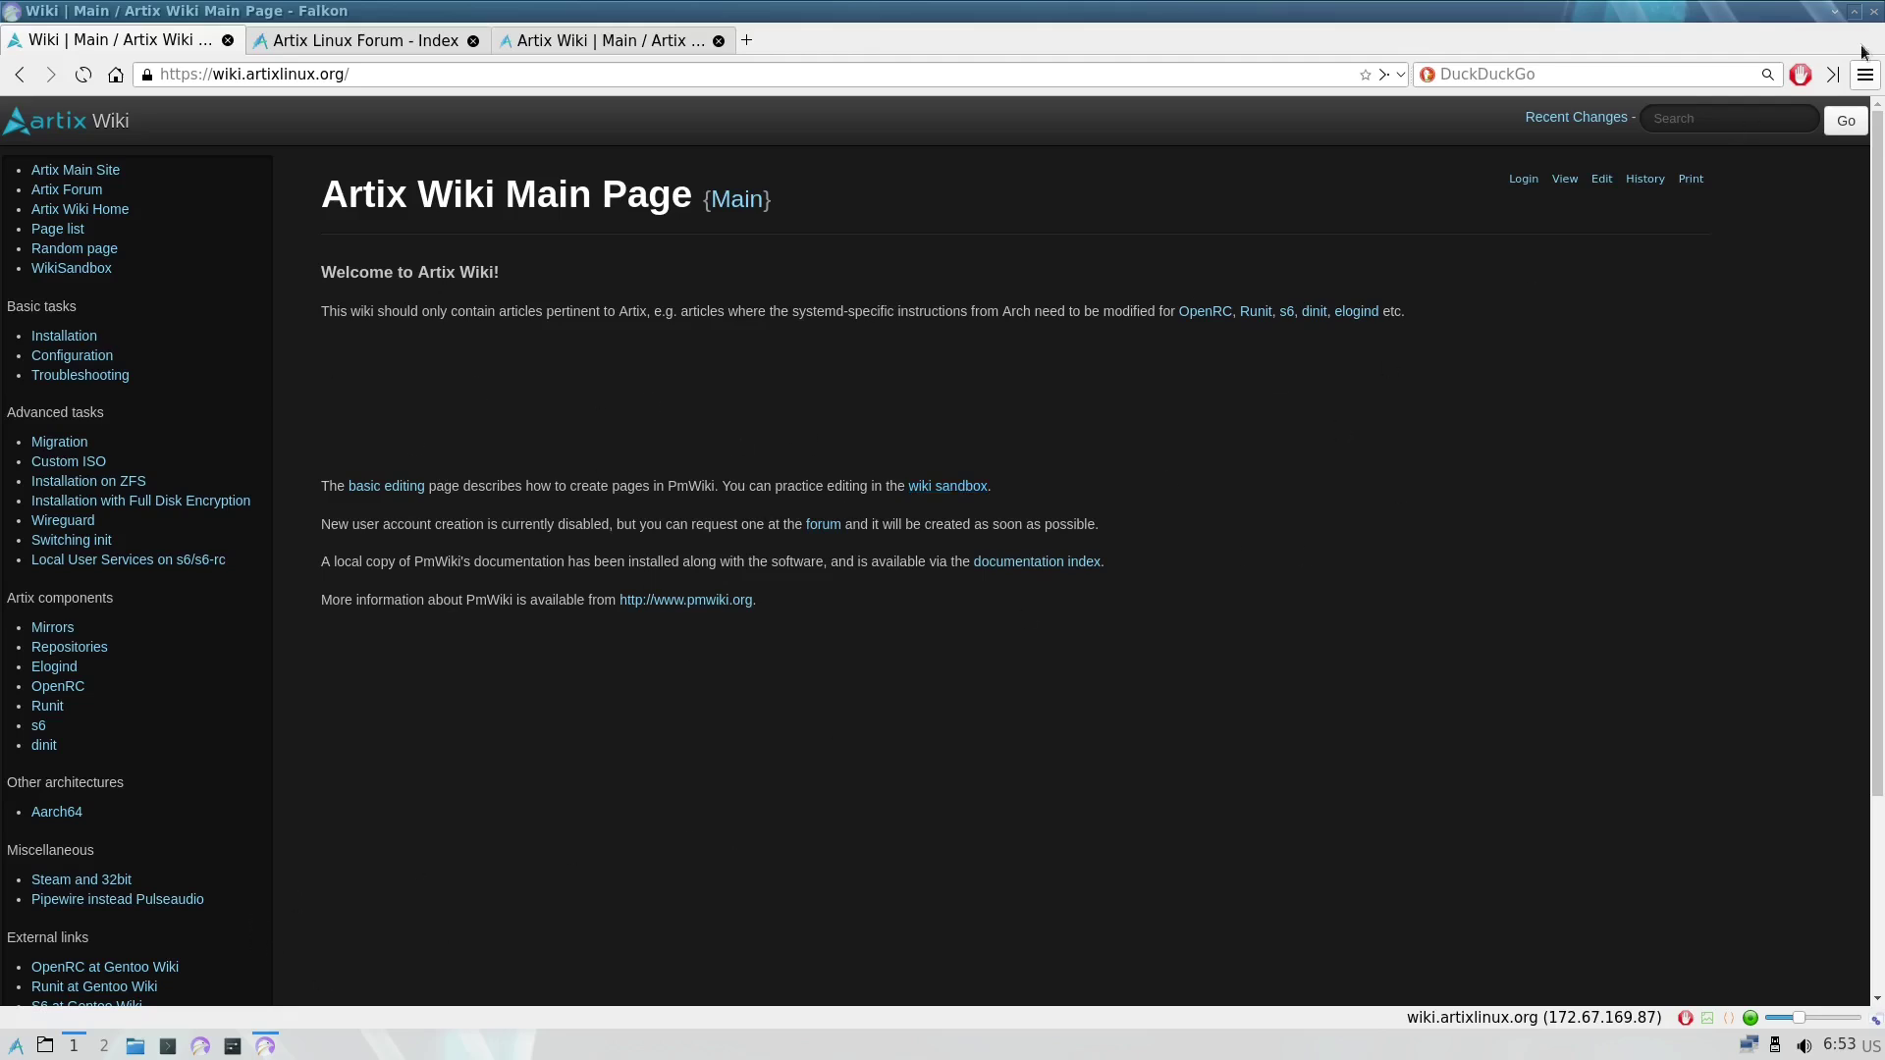
click(1875, 12)
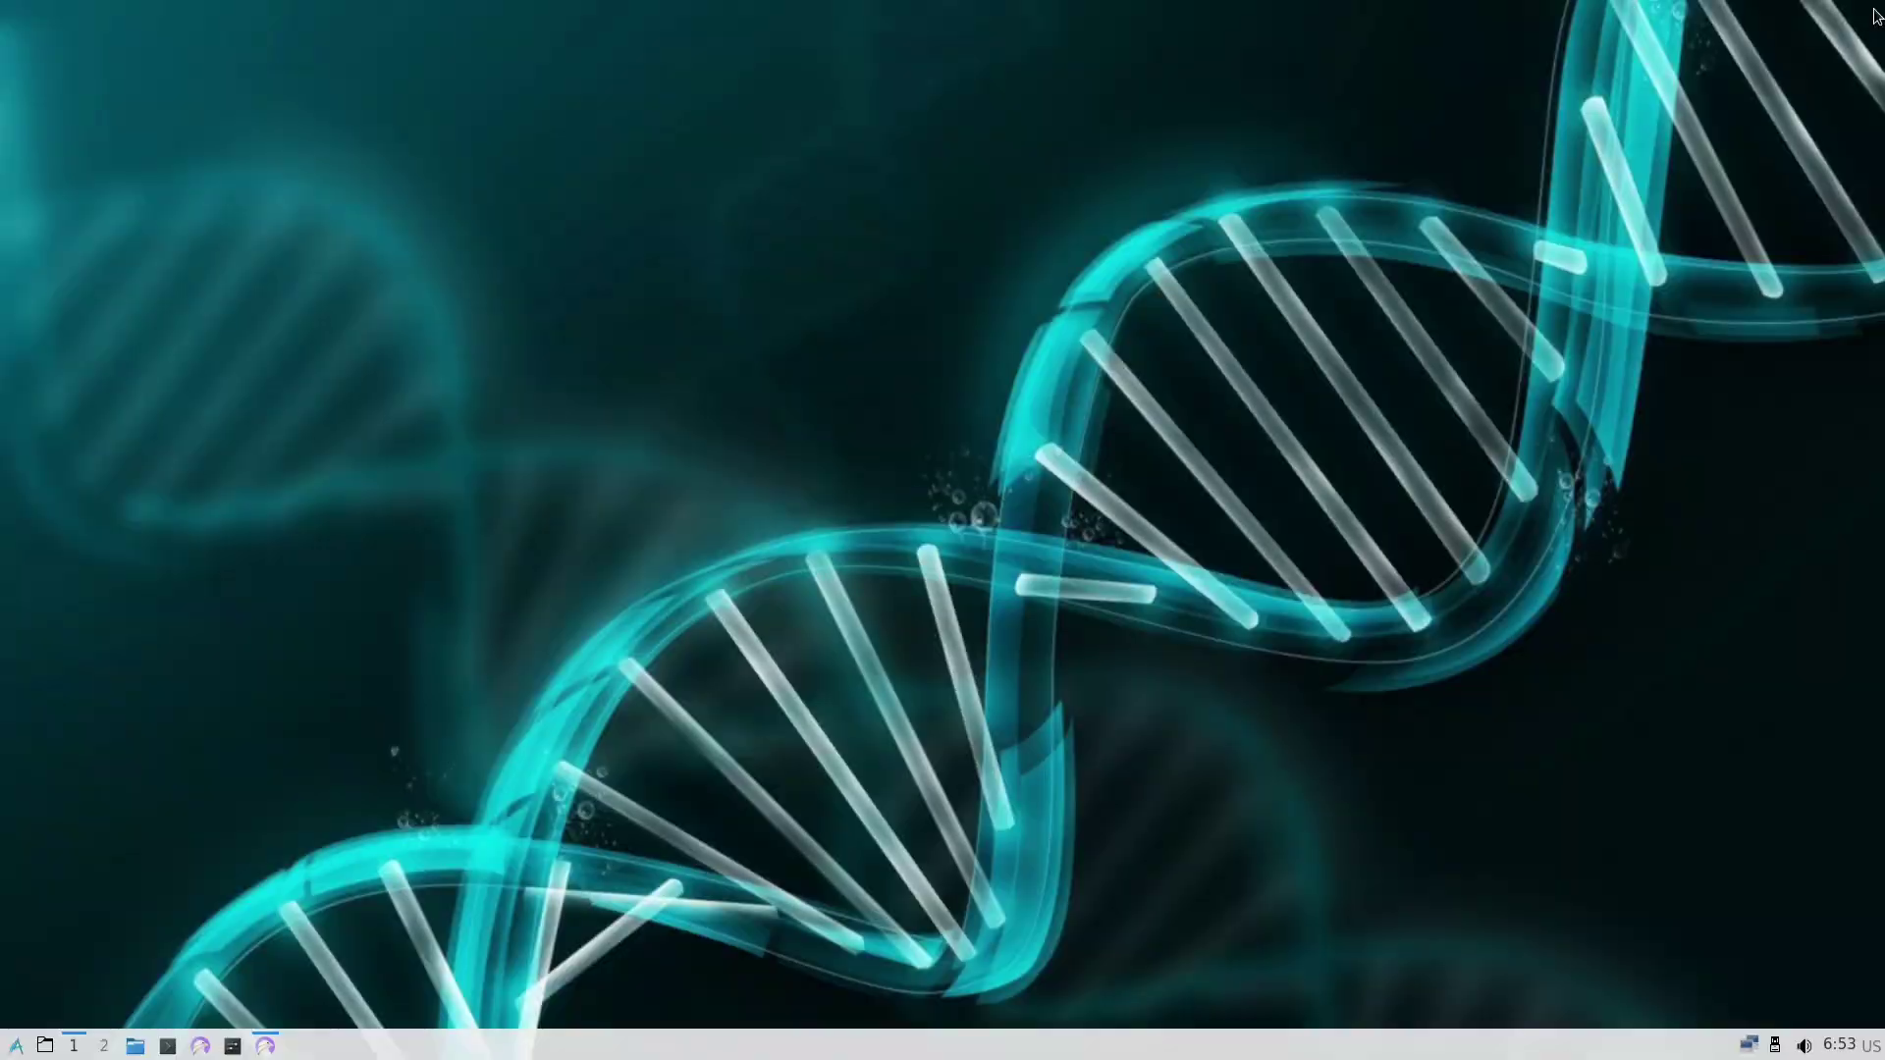
Try a full system upgrade in a new terminal with sudo pacman -Syu, entering the account password and accepting the default package providers
click(167, 1047)
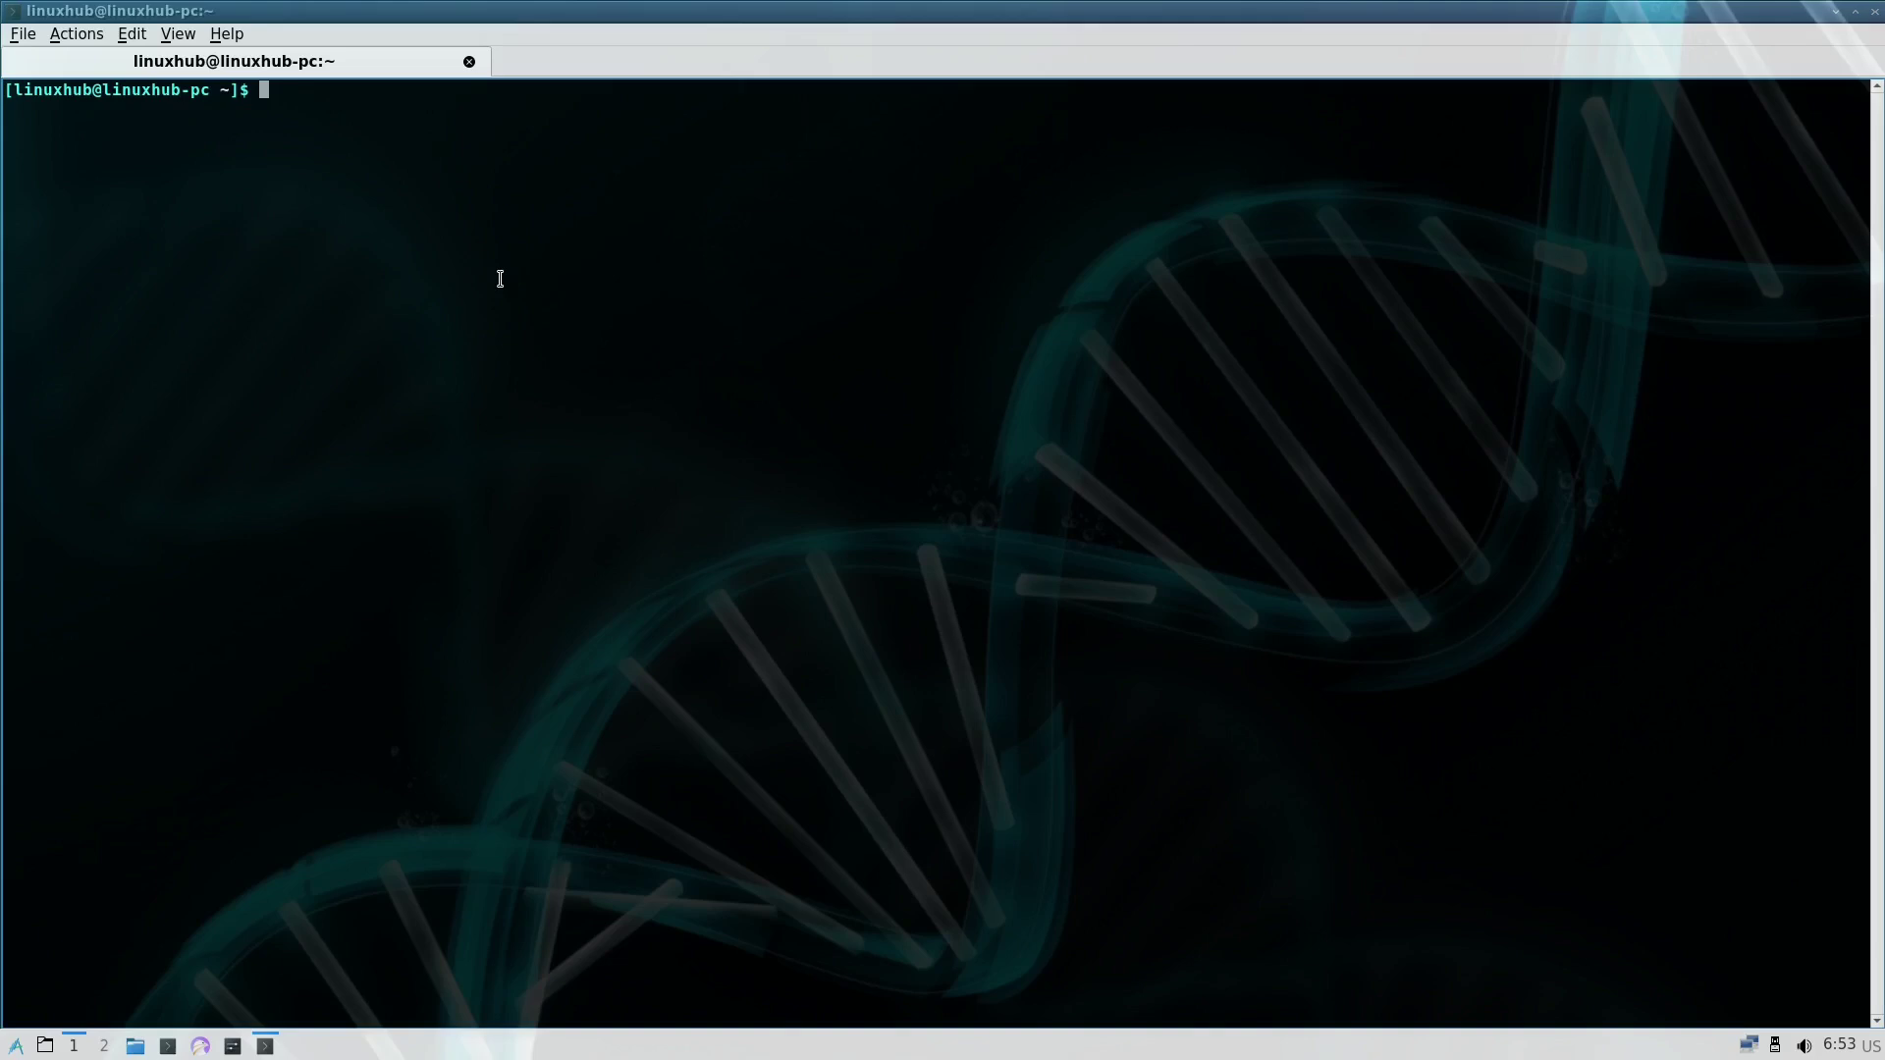
text(sudo pacman -Syu)
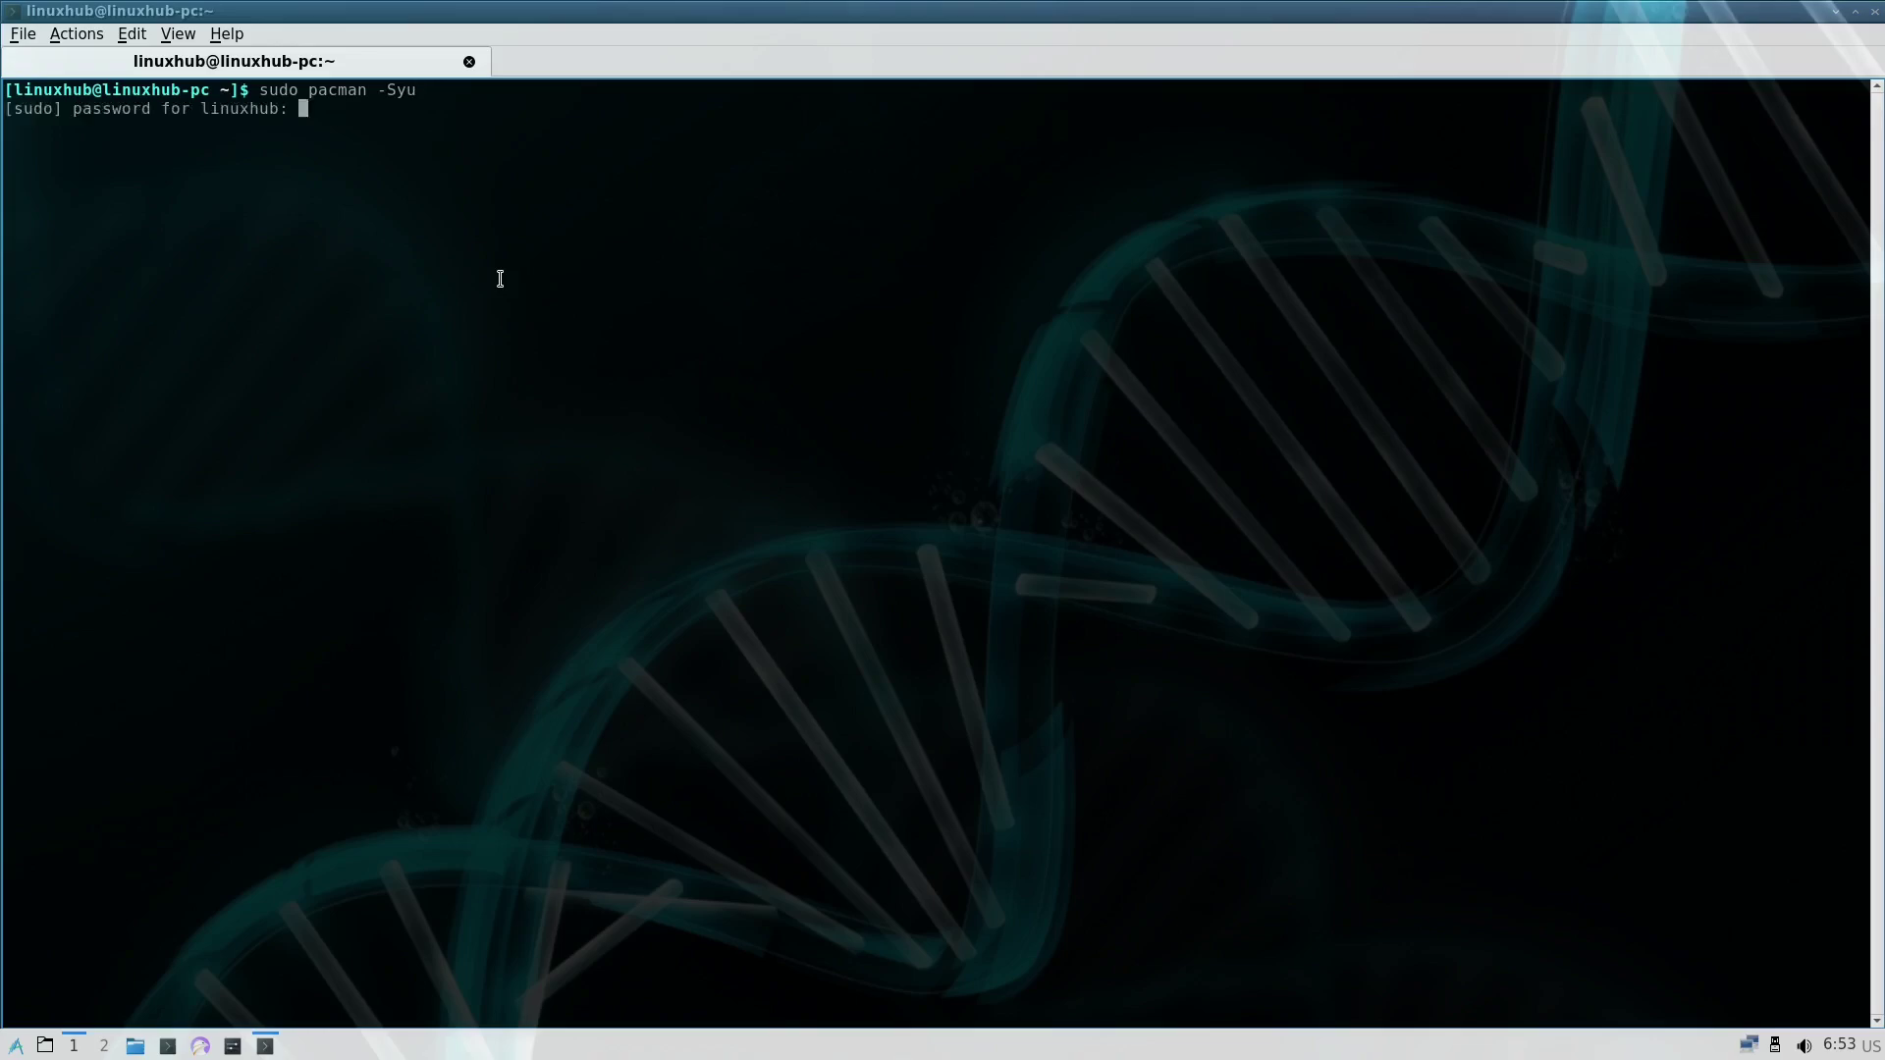
key(Return)
key(y)
key(Return)
key(y)
key(Return)
key(y)
key(Return)
key(y)
key(Return)
key(y)
key(Return)
key(y)
key(Return)
key(y)
key(Return)
key(y)
key(Return)
key(Return)
key(Return)
key(Return)
key(Return)
key(Return)
key(Return)
Retry the upgrade with sudo pacman -Syu --noconfirm and close the terminal
text(sudo pacman -Syu --noconfirm)
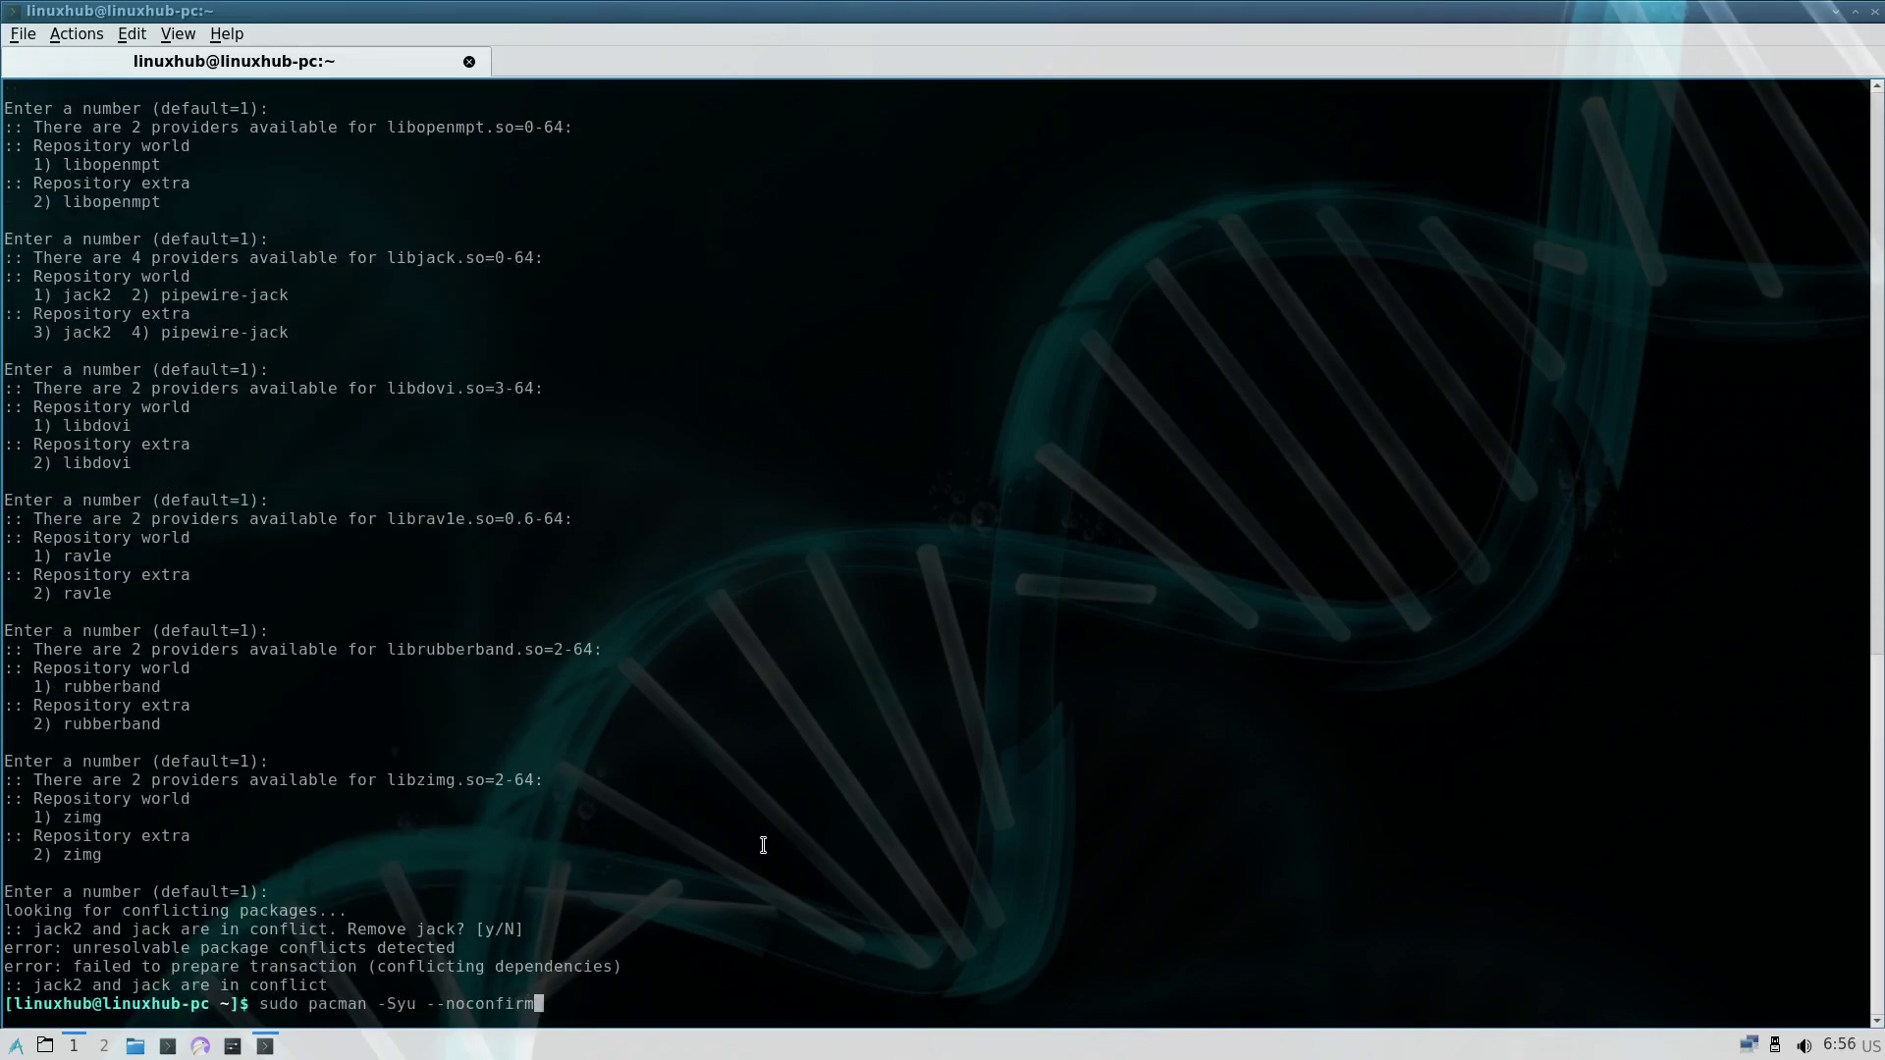
key(Return)
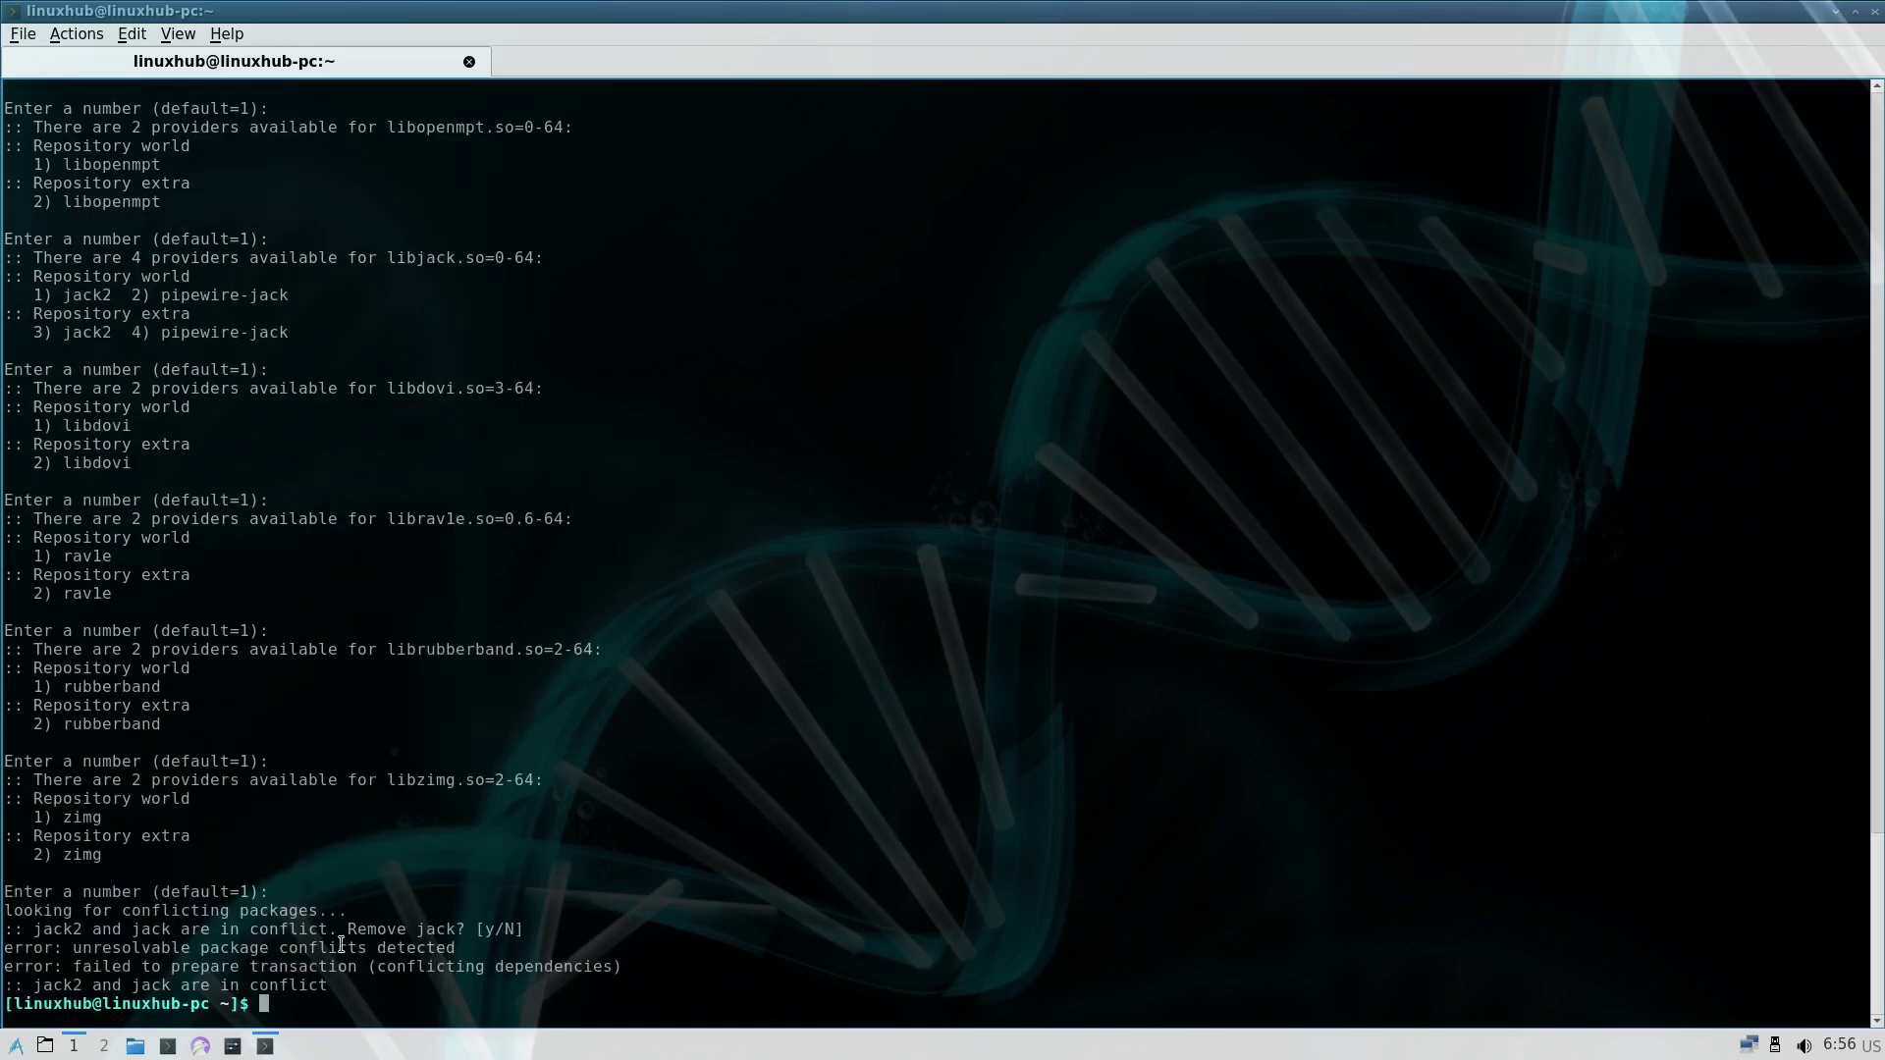
right_click(270, 1051)
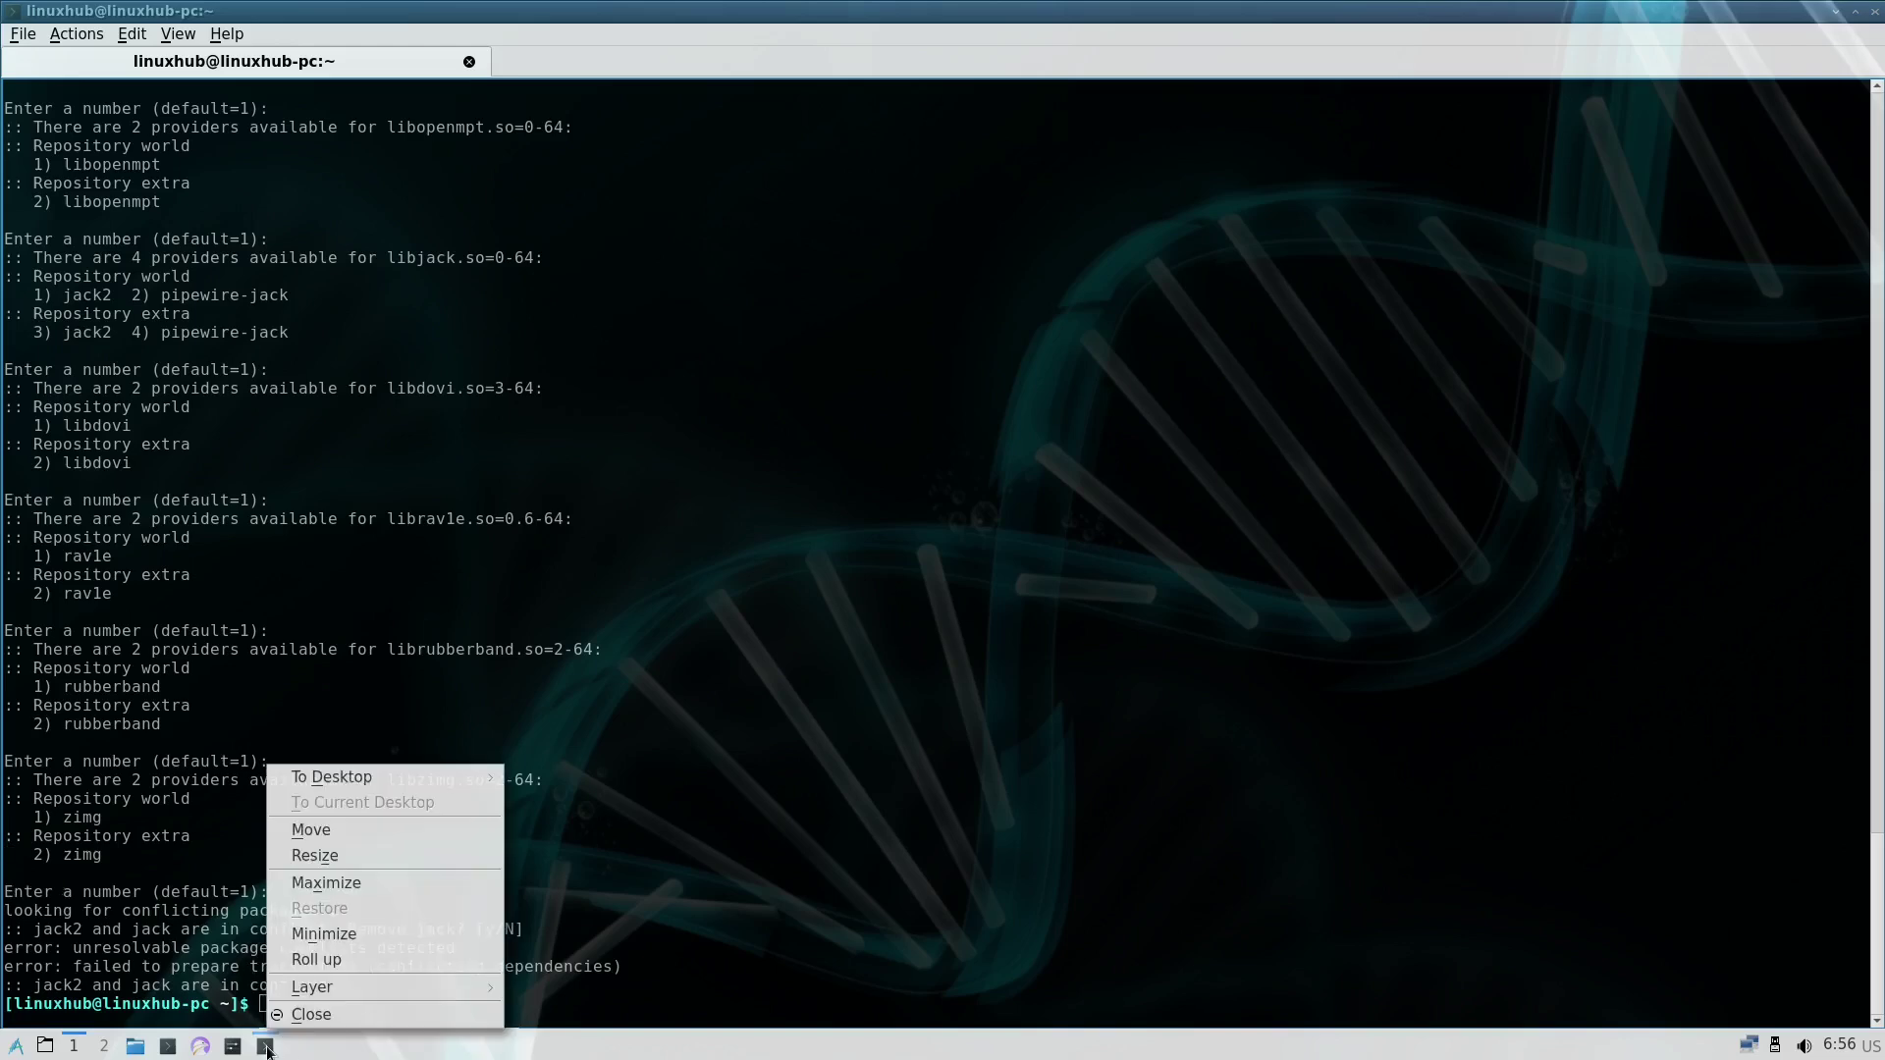
click(312, 1015)
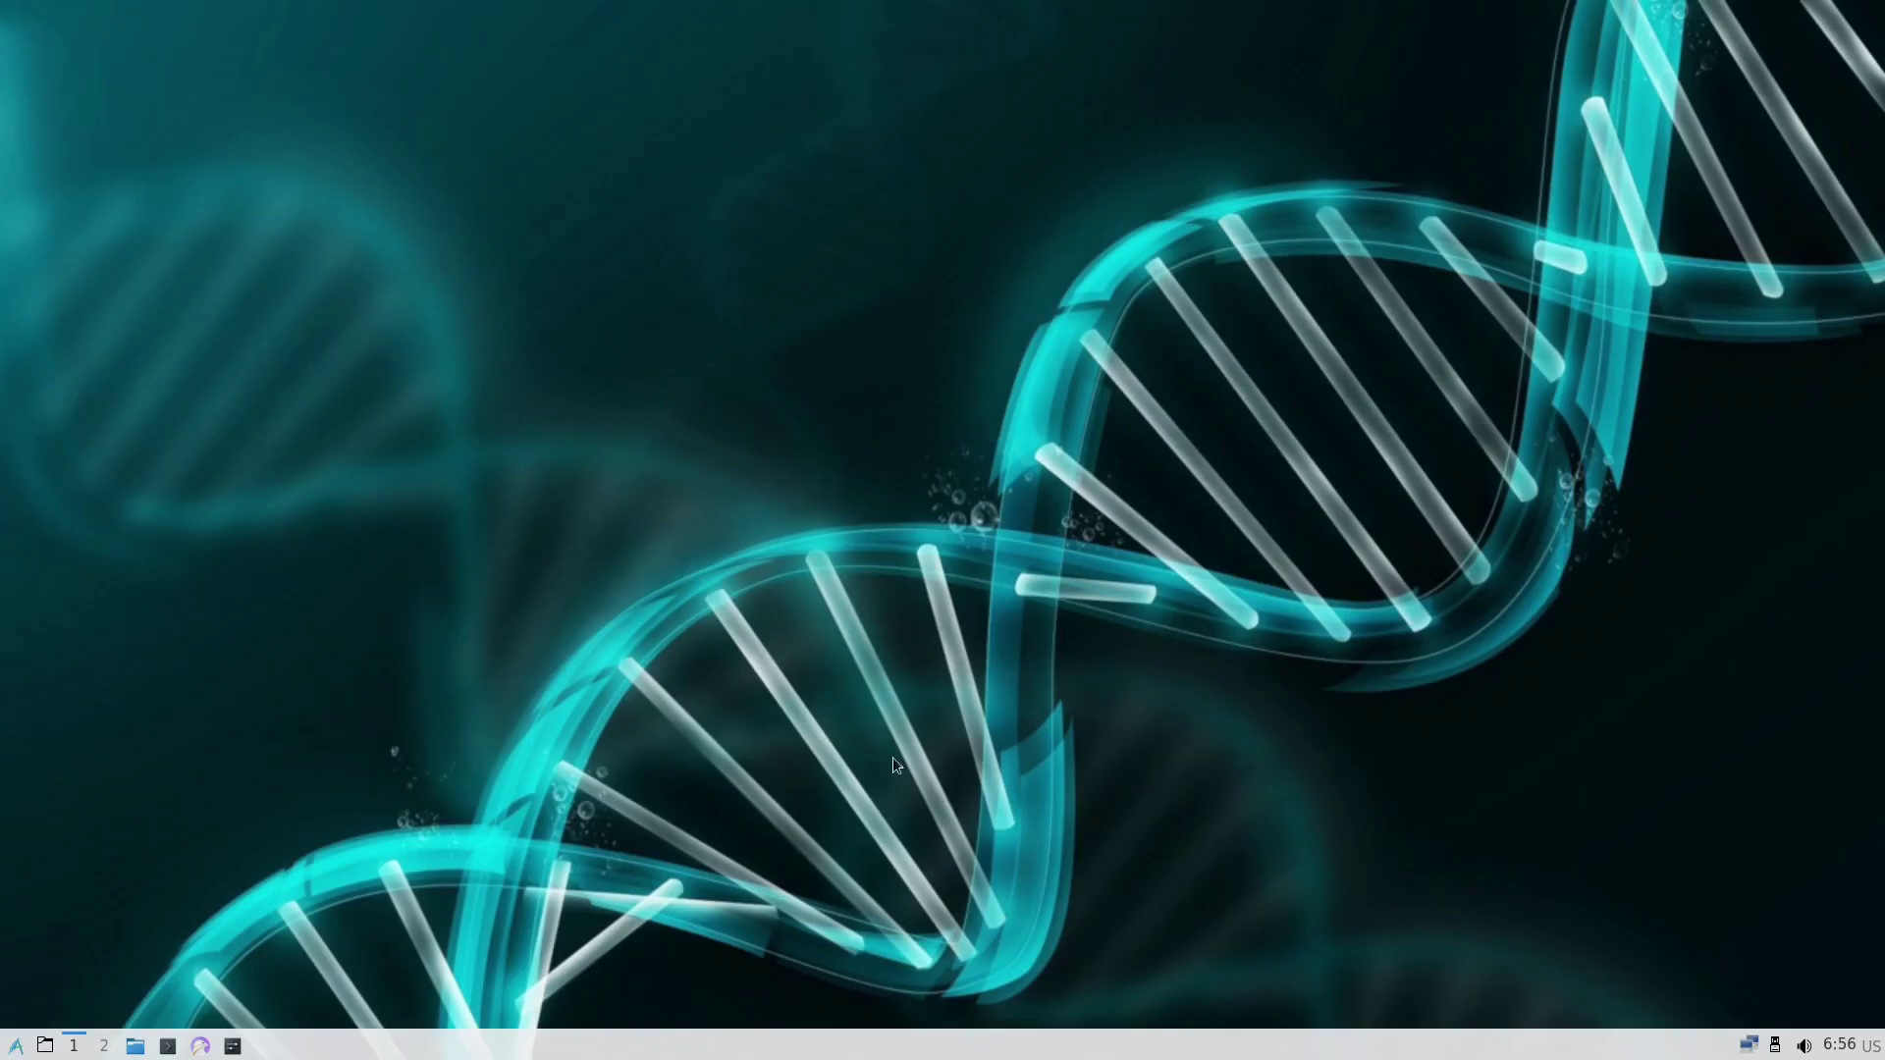
Launch VLC media player from the Sound & Video applications and dismiss its Privacy and Network Access Policy dialog
click(17, 1048)
mouse_move(110, 746)
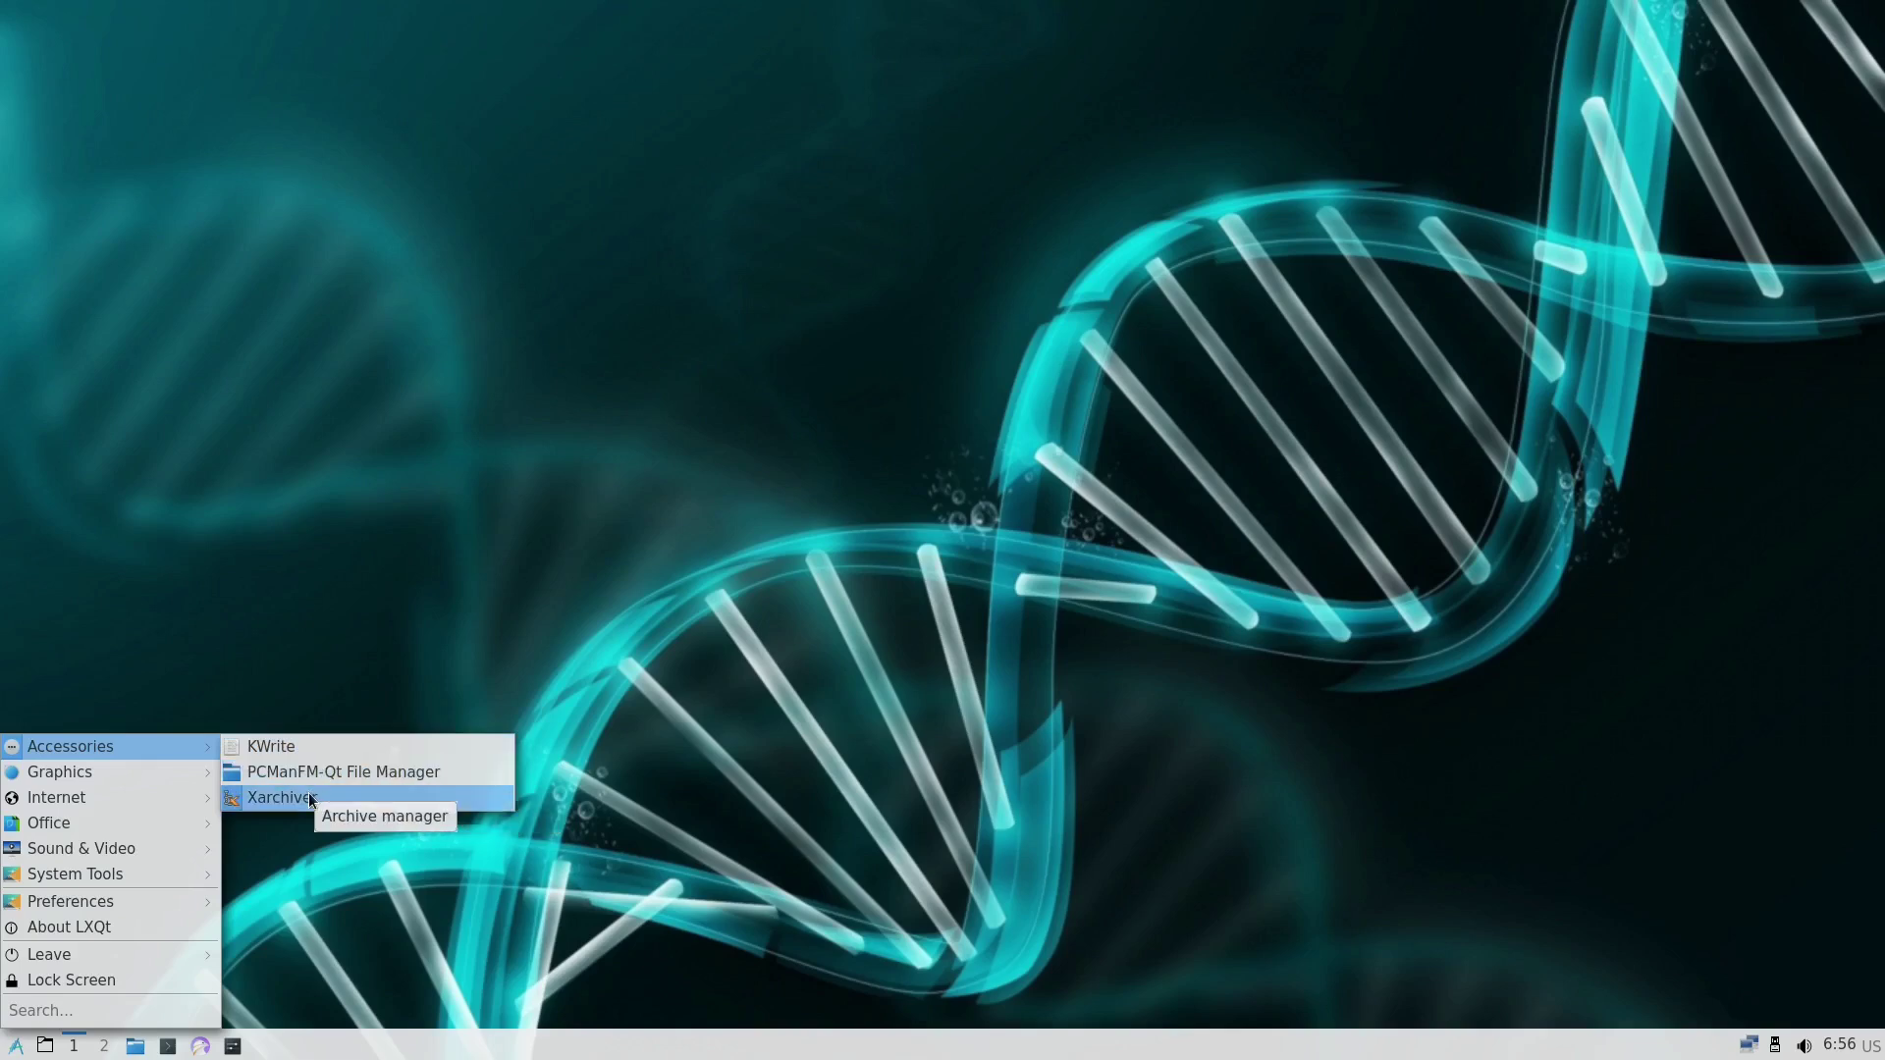
mouse_move(80, 774)
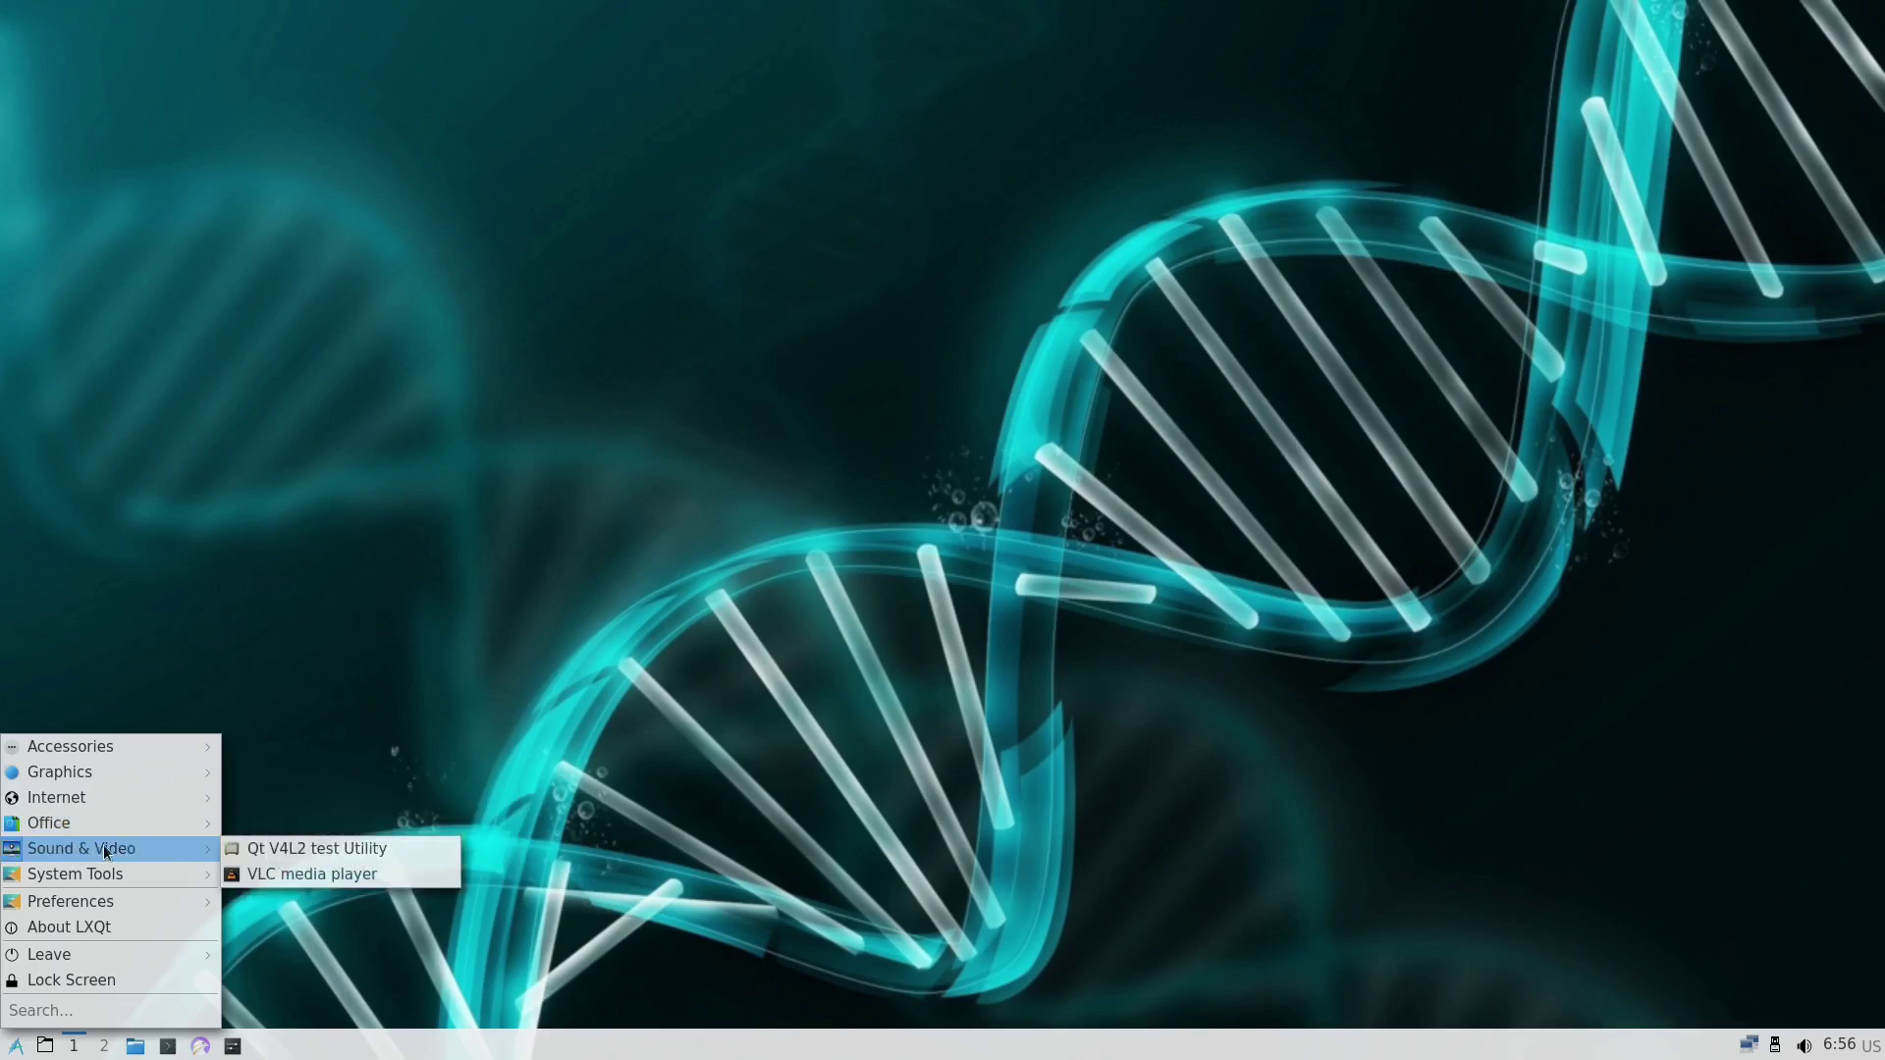
click(312, 875)
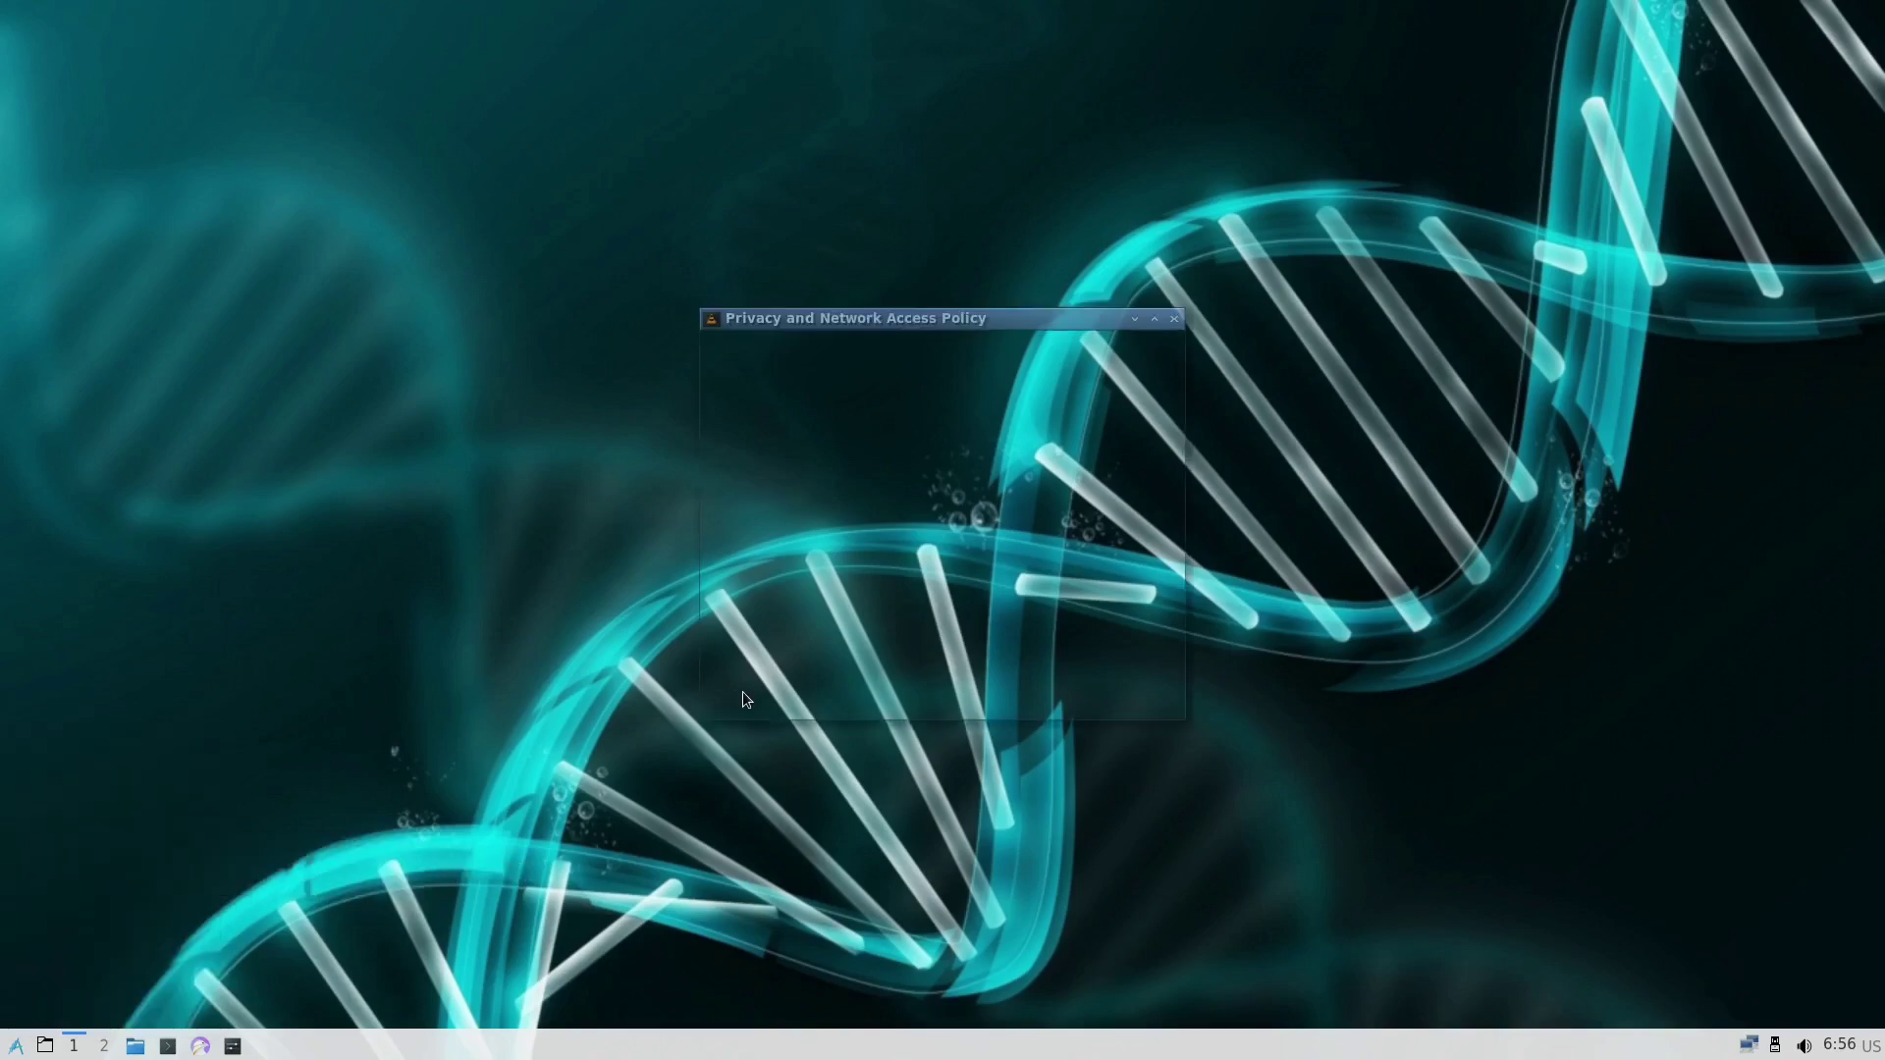
click(1158, 699)
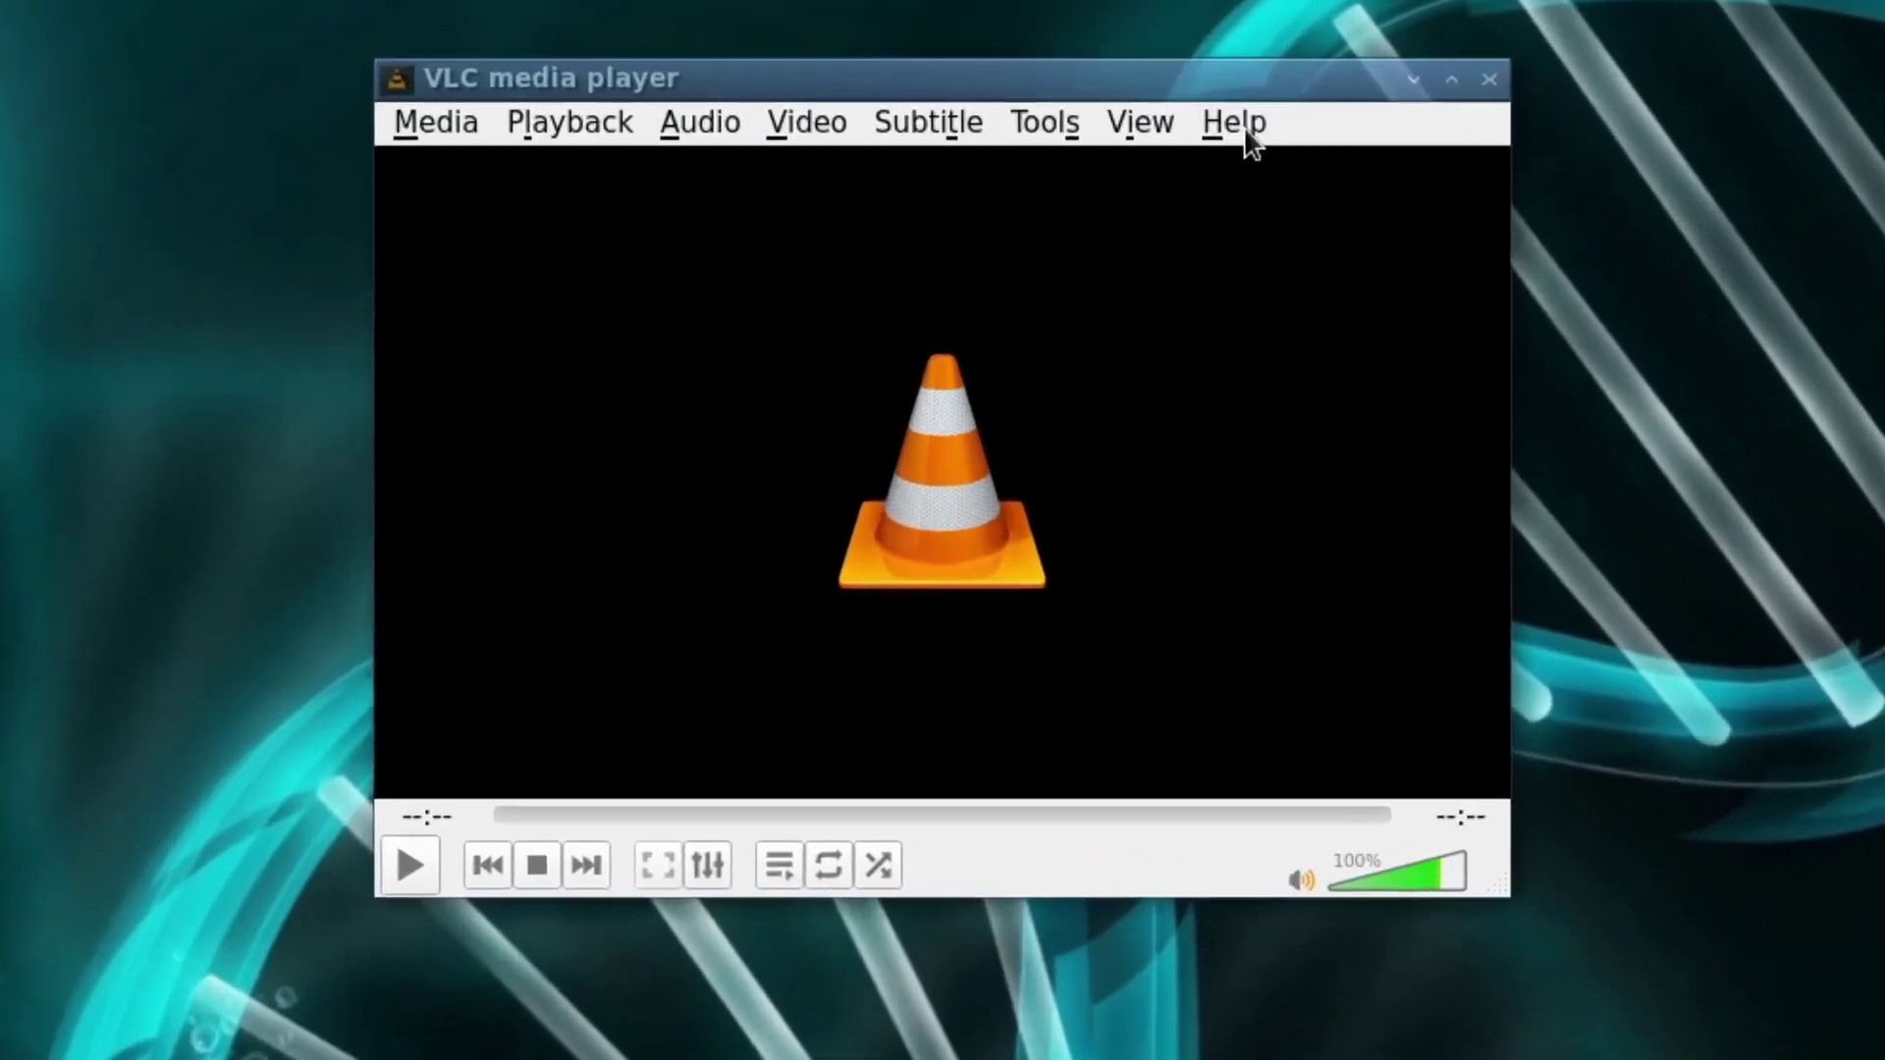
View VLC's About information including its build details, and close the player
click(1094, 320)
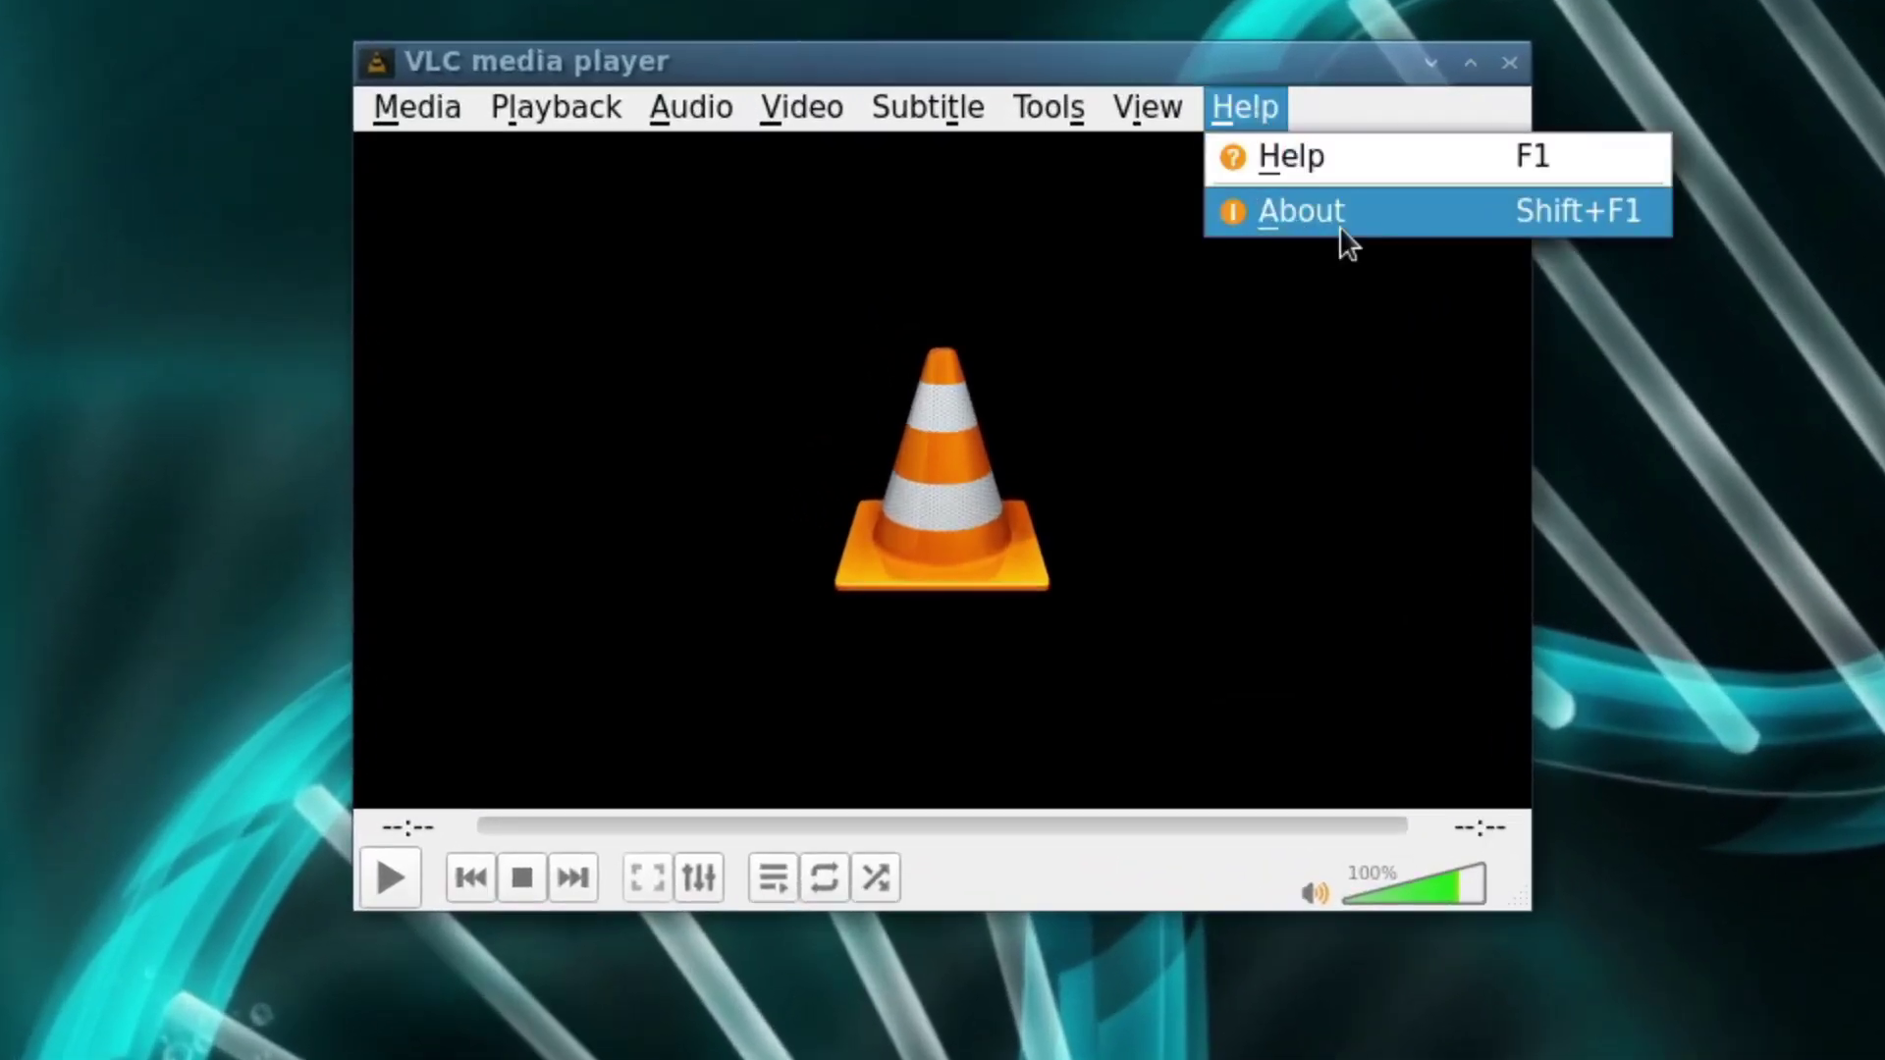
click(1314, 208)
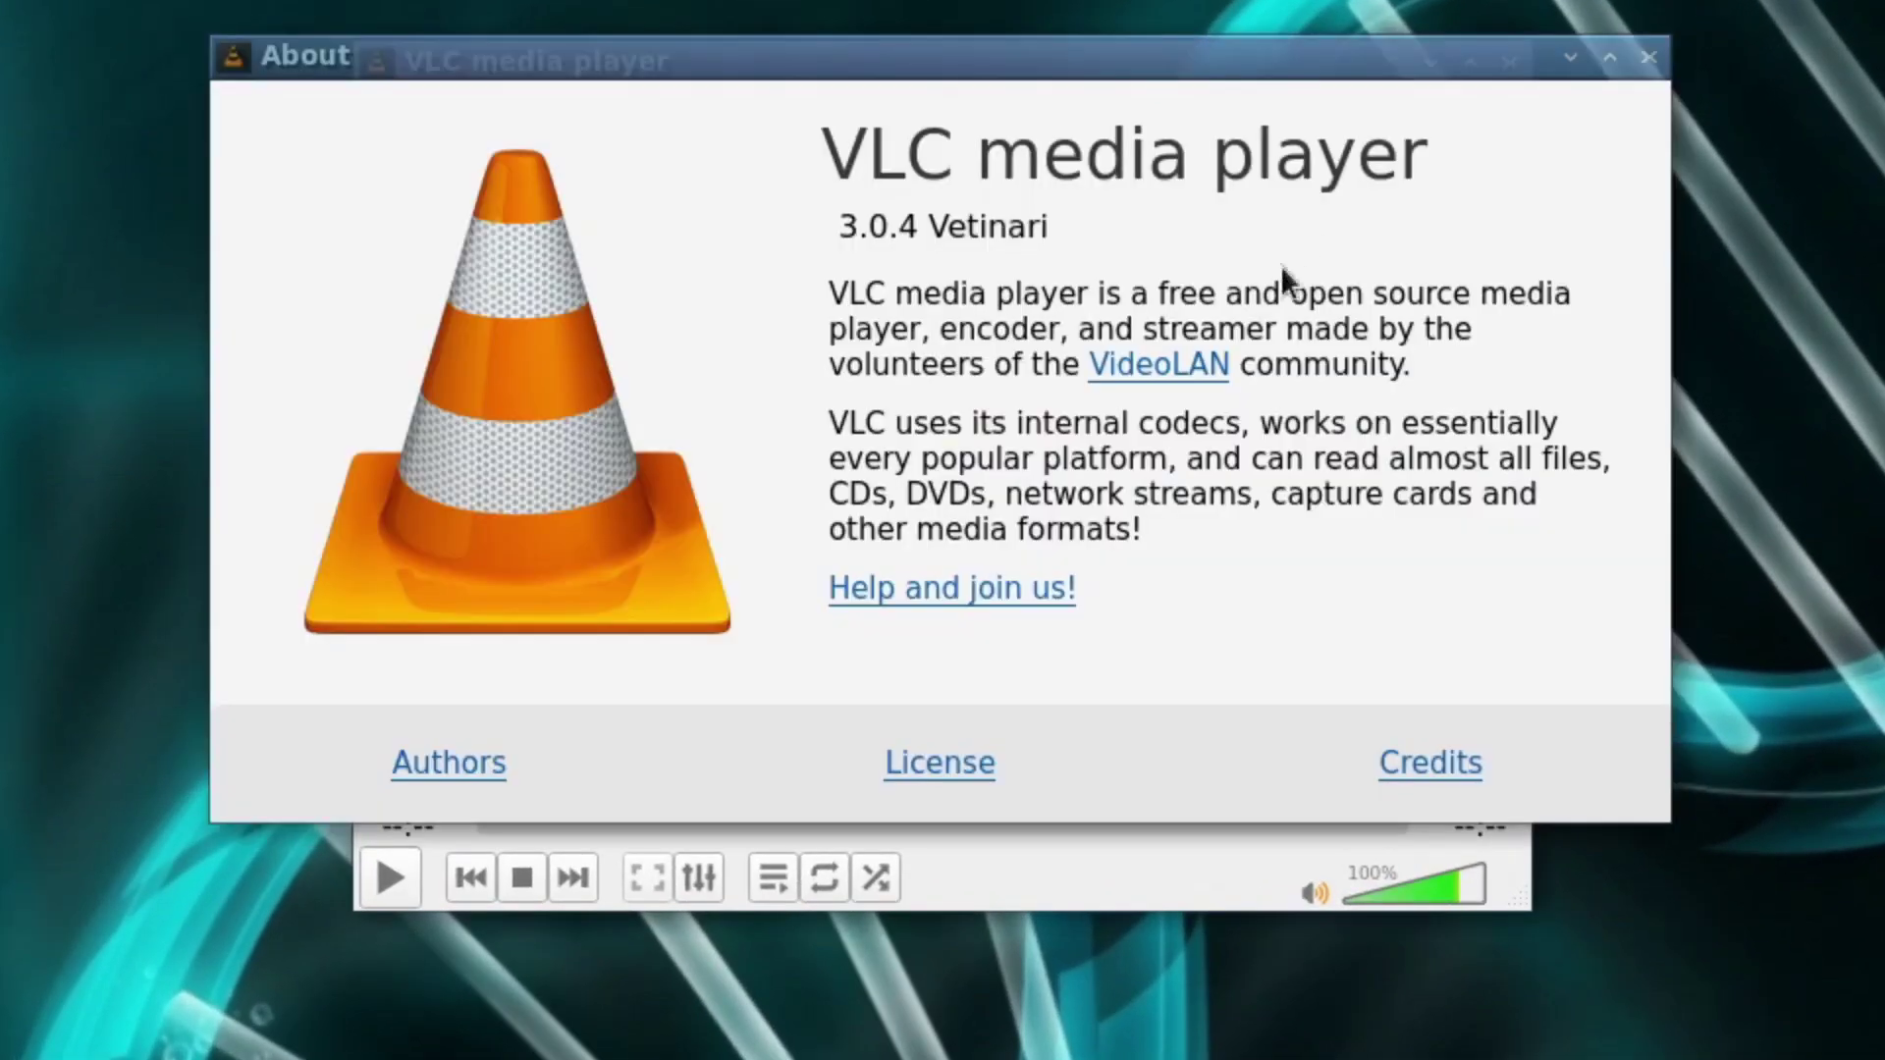
click(964, 234)
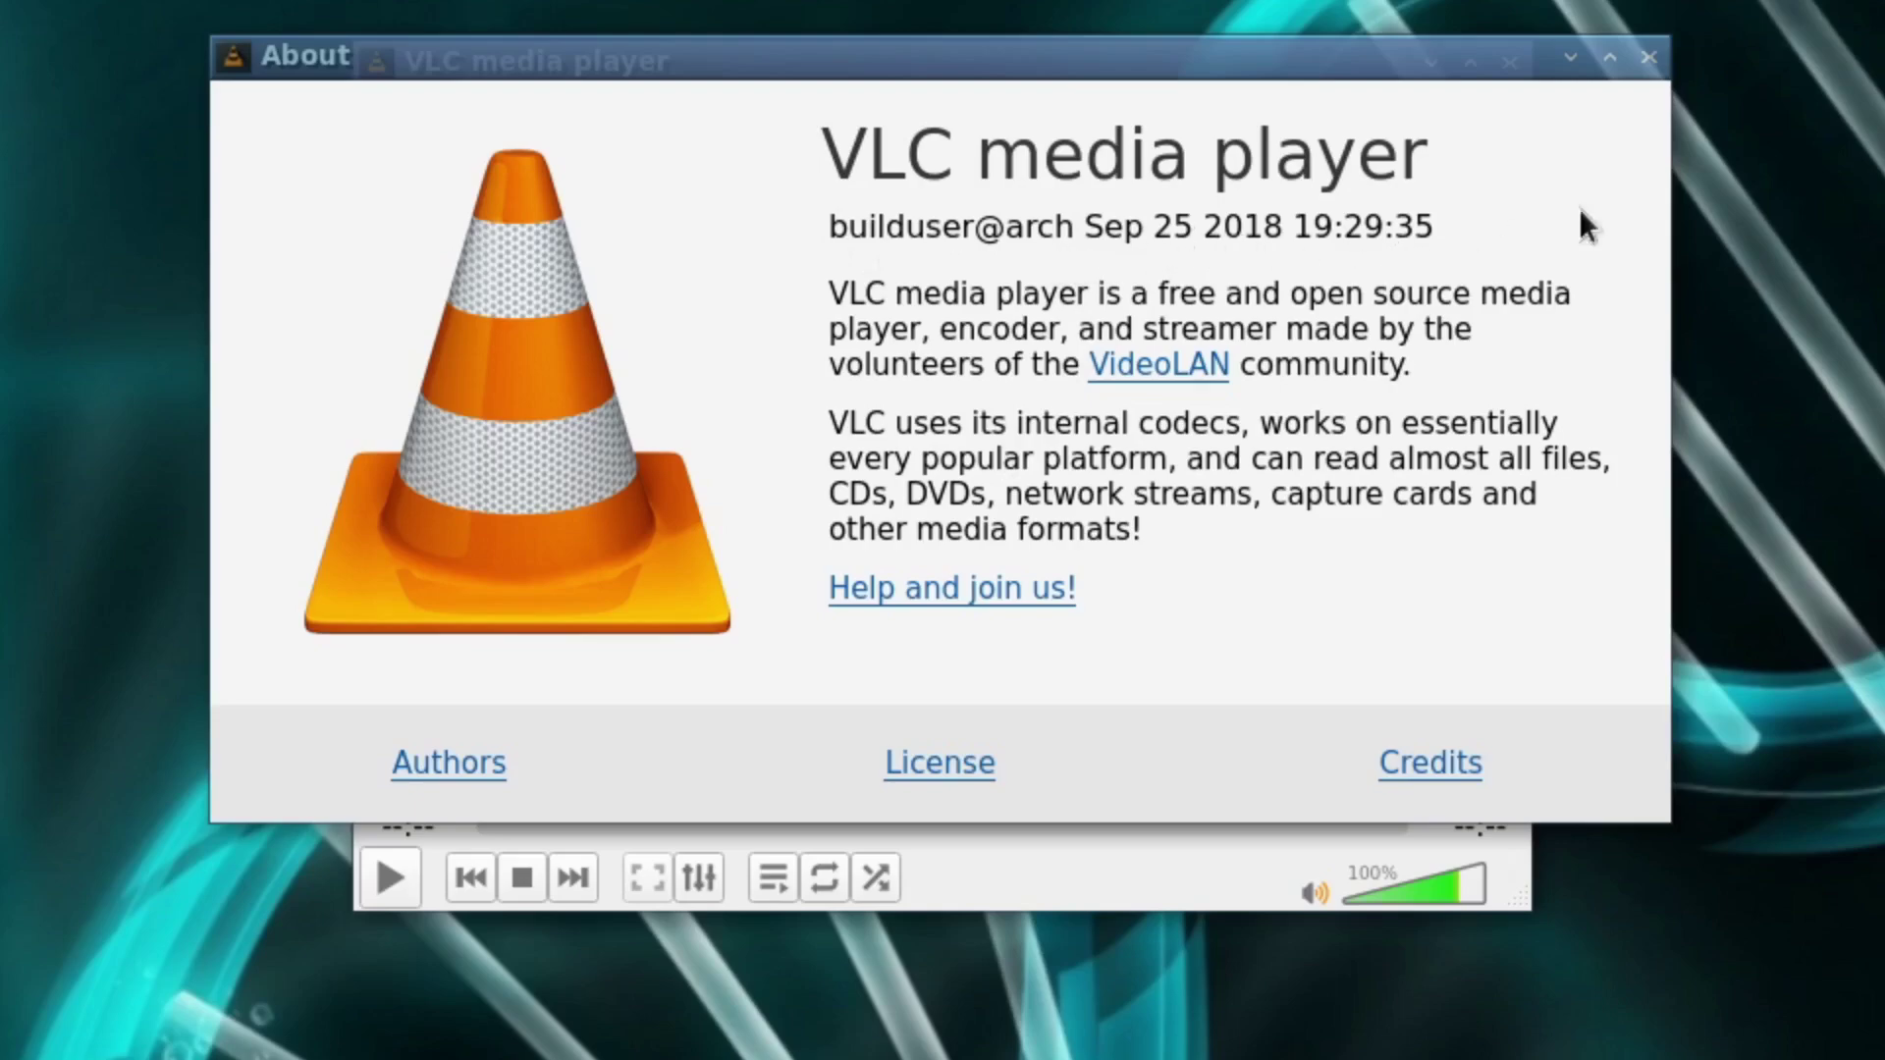
click(1648, 57)
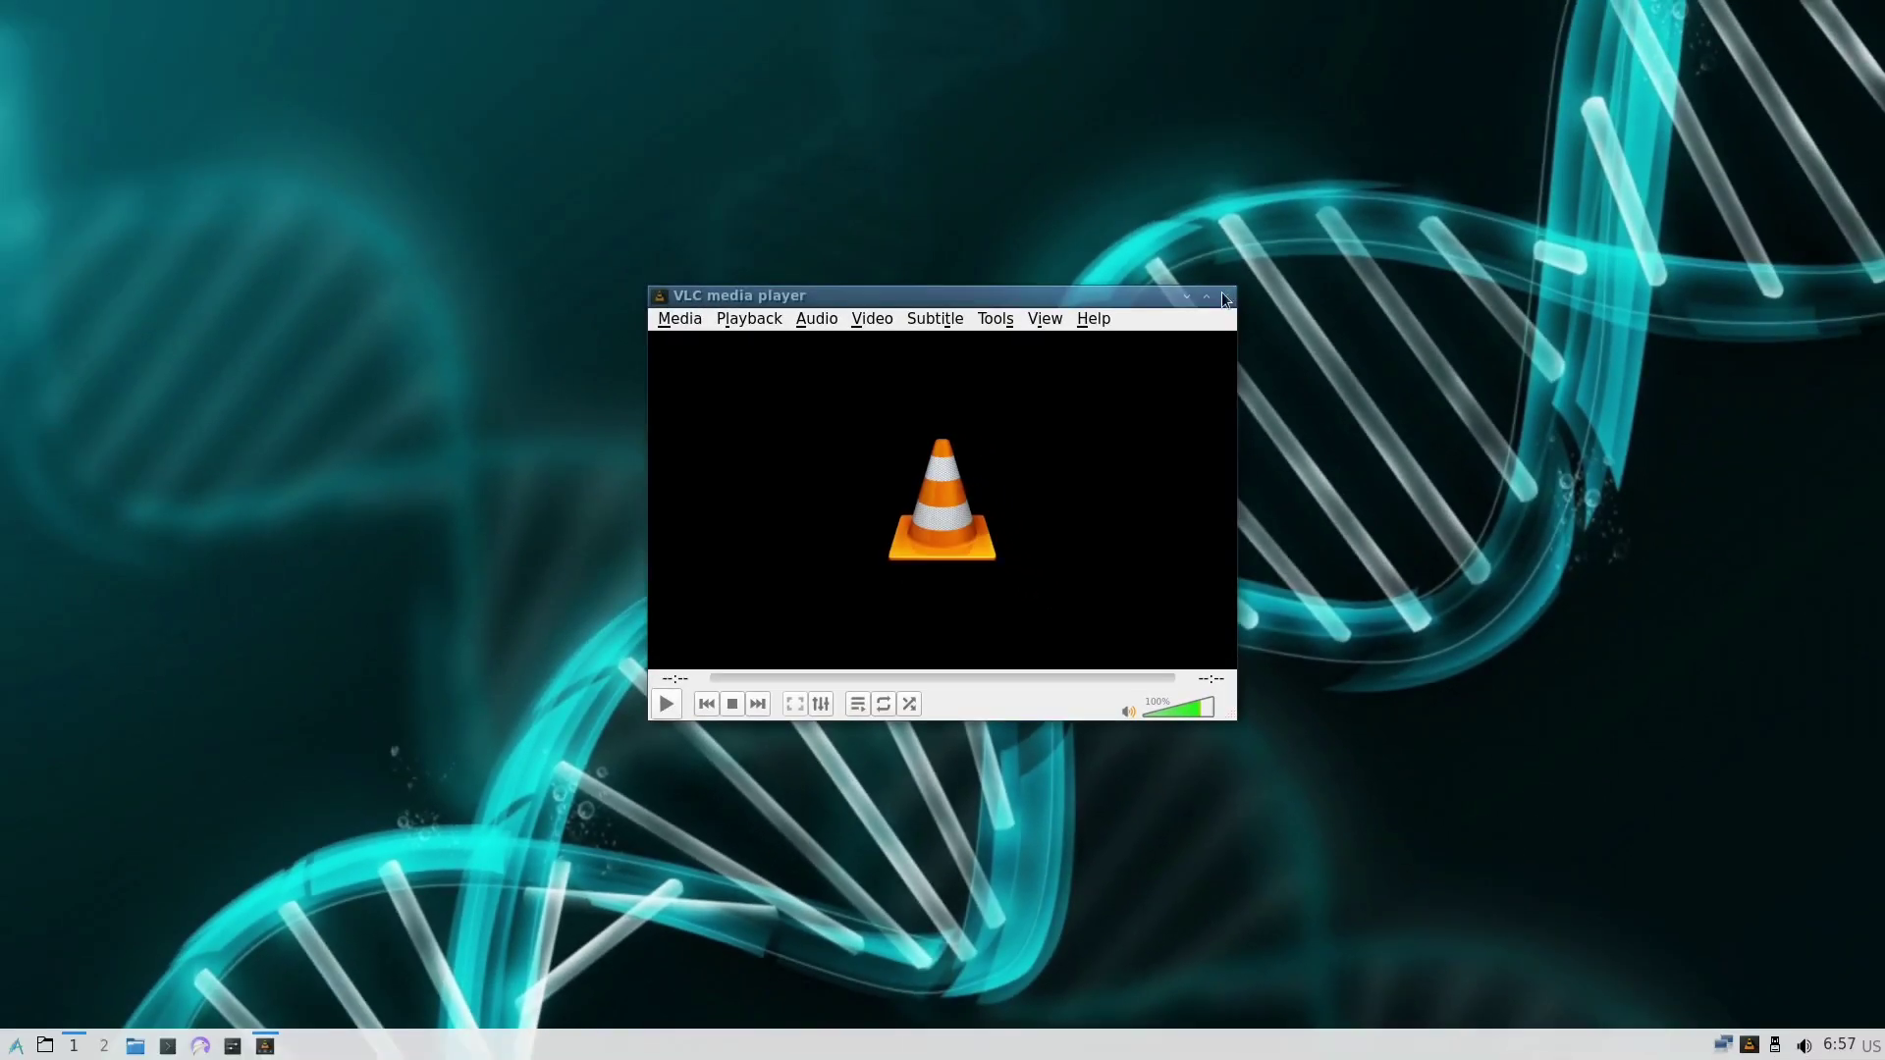
click(1226, 299)
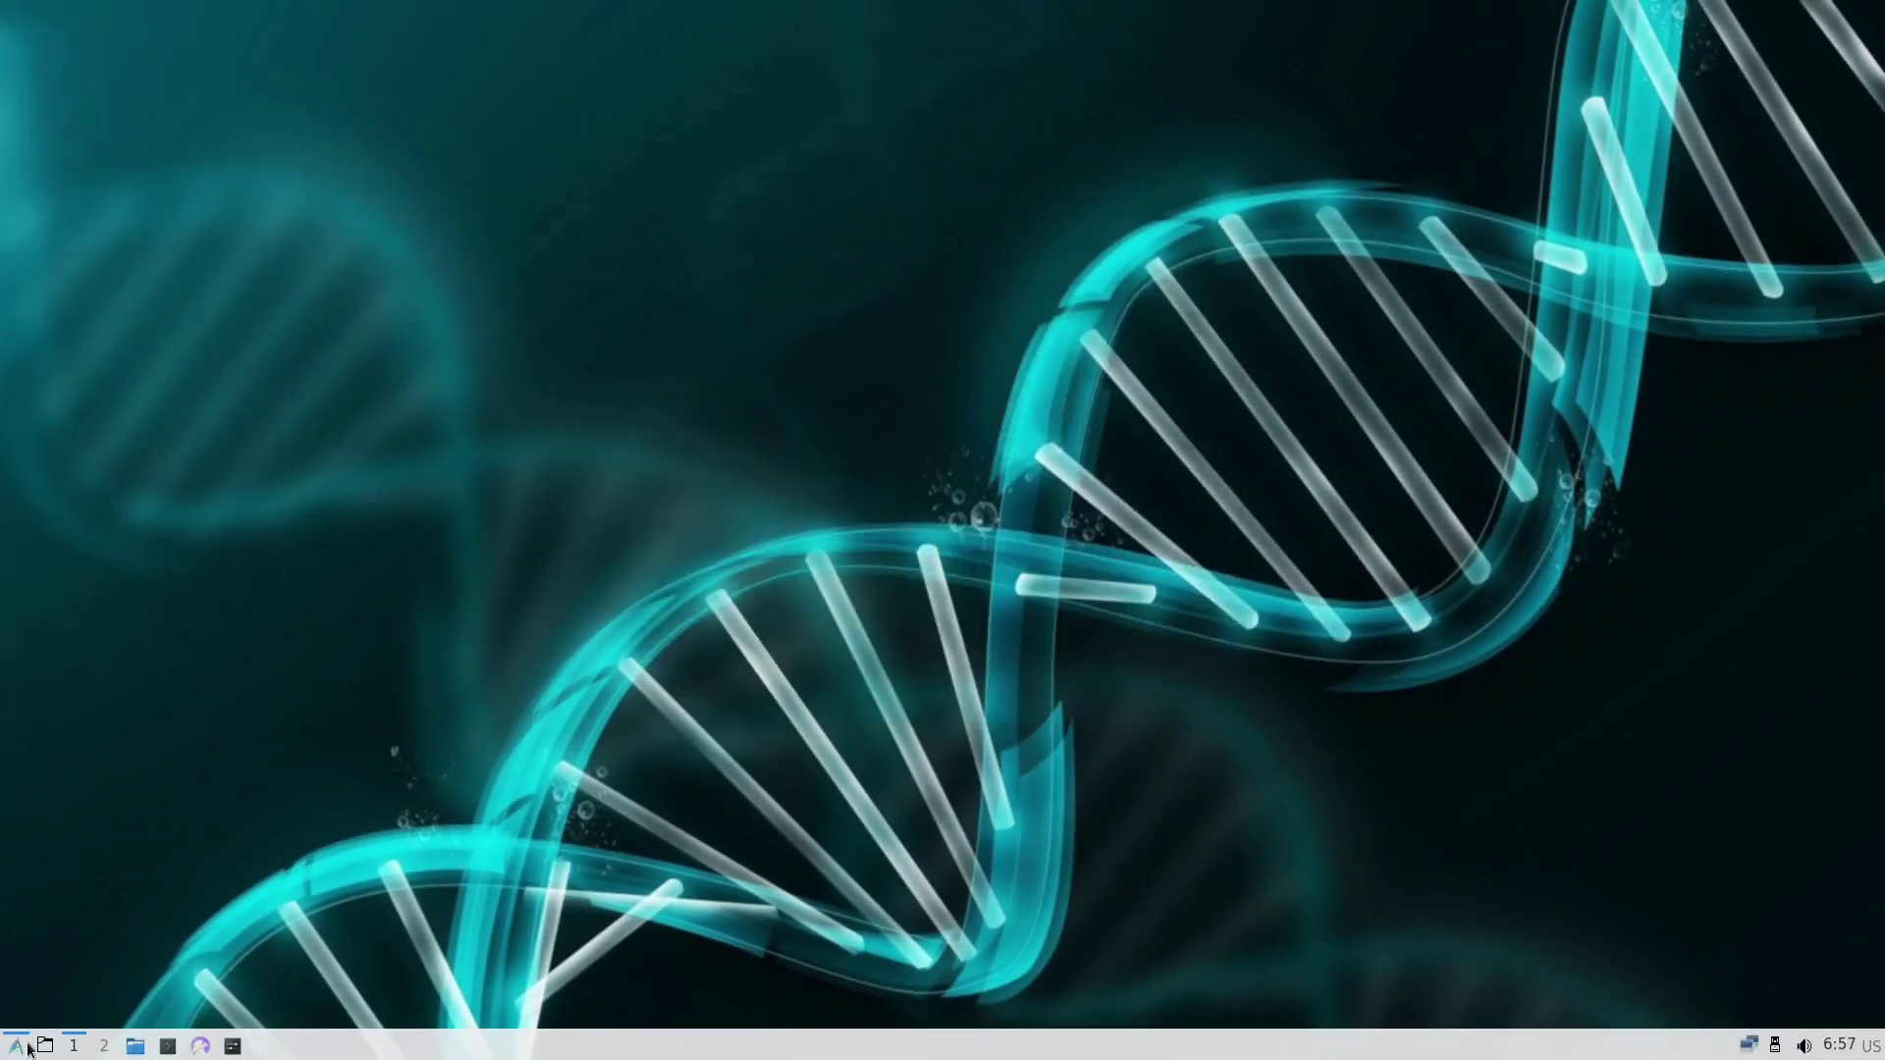
Try to launch Htop from the System Tools applications
click(16, 1045)
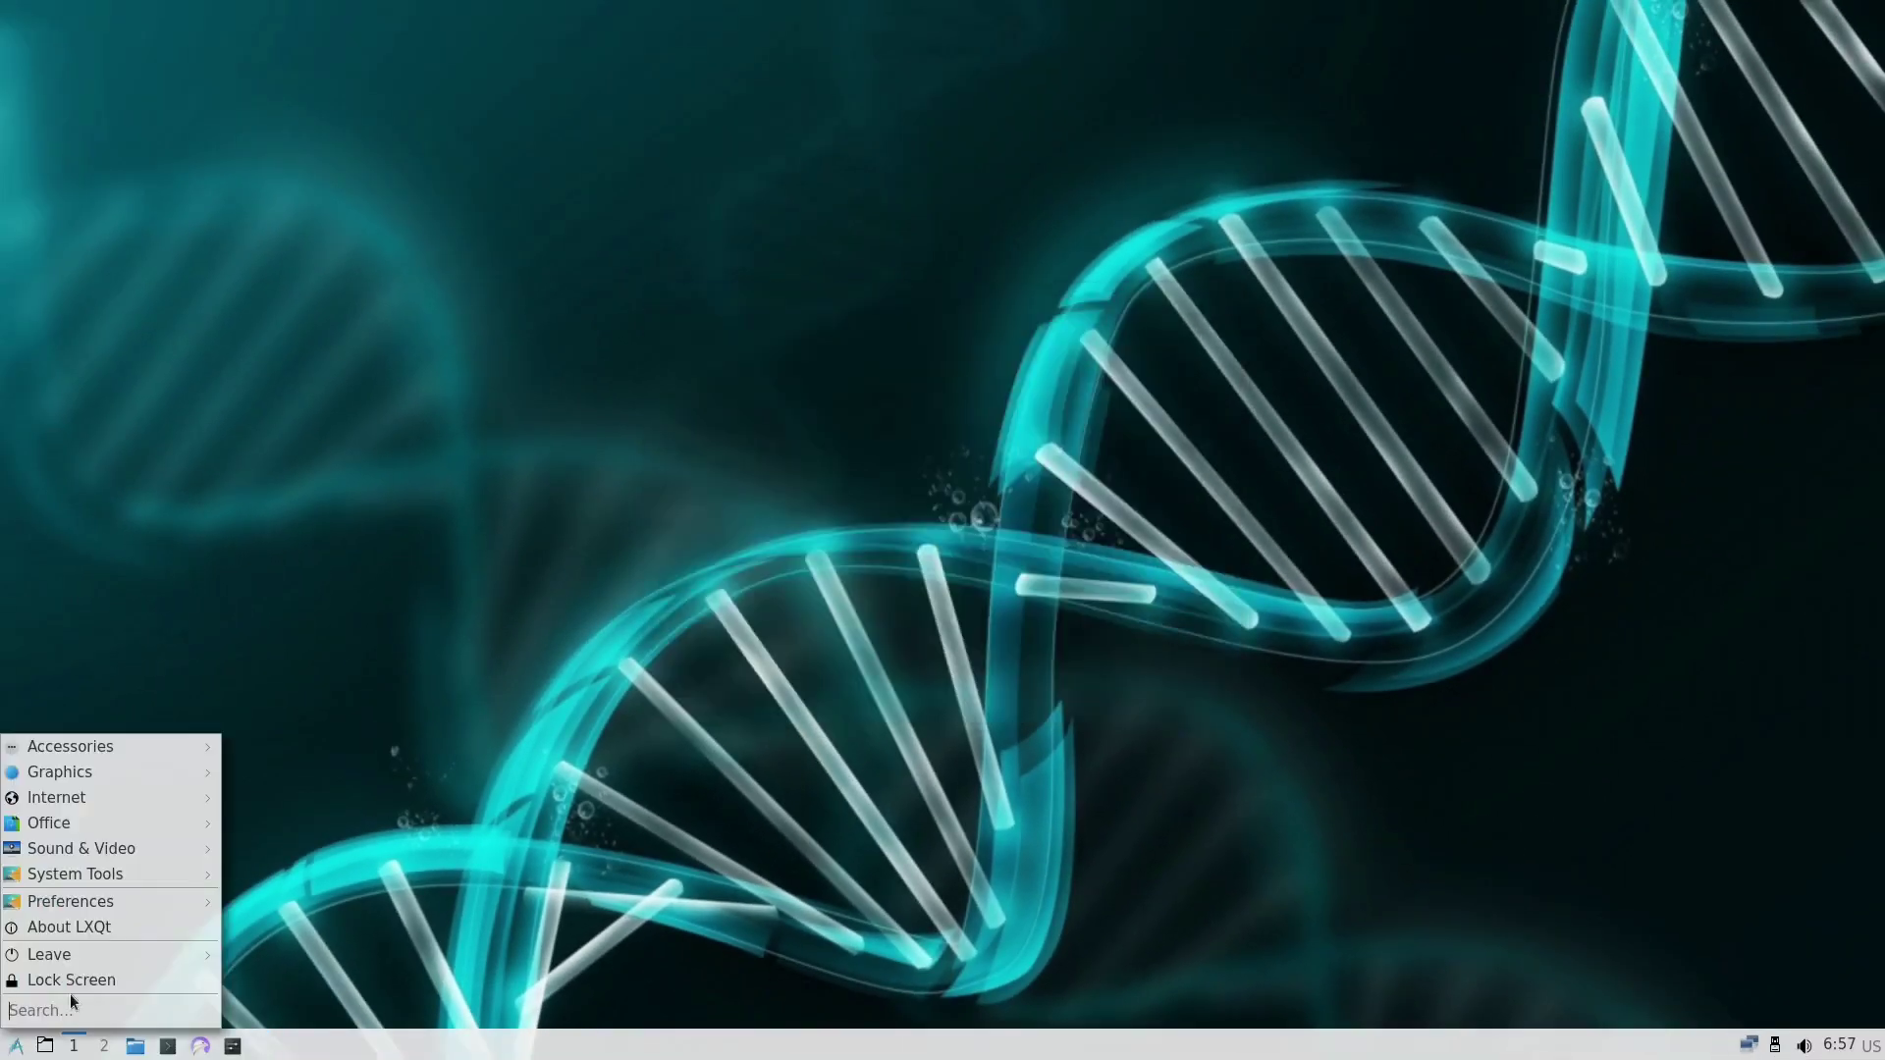
mouse_move(102, 881)
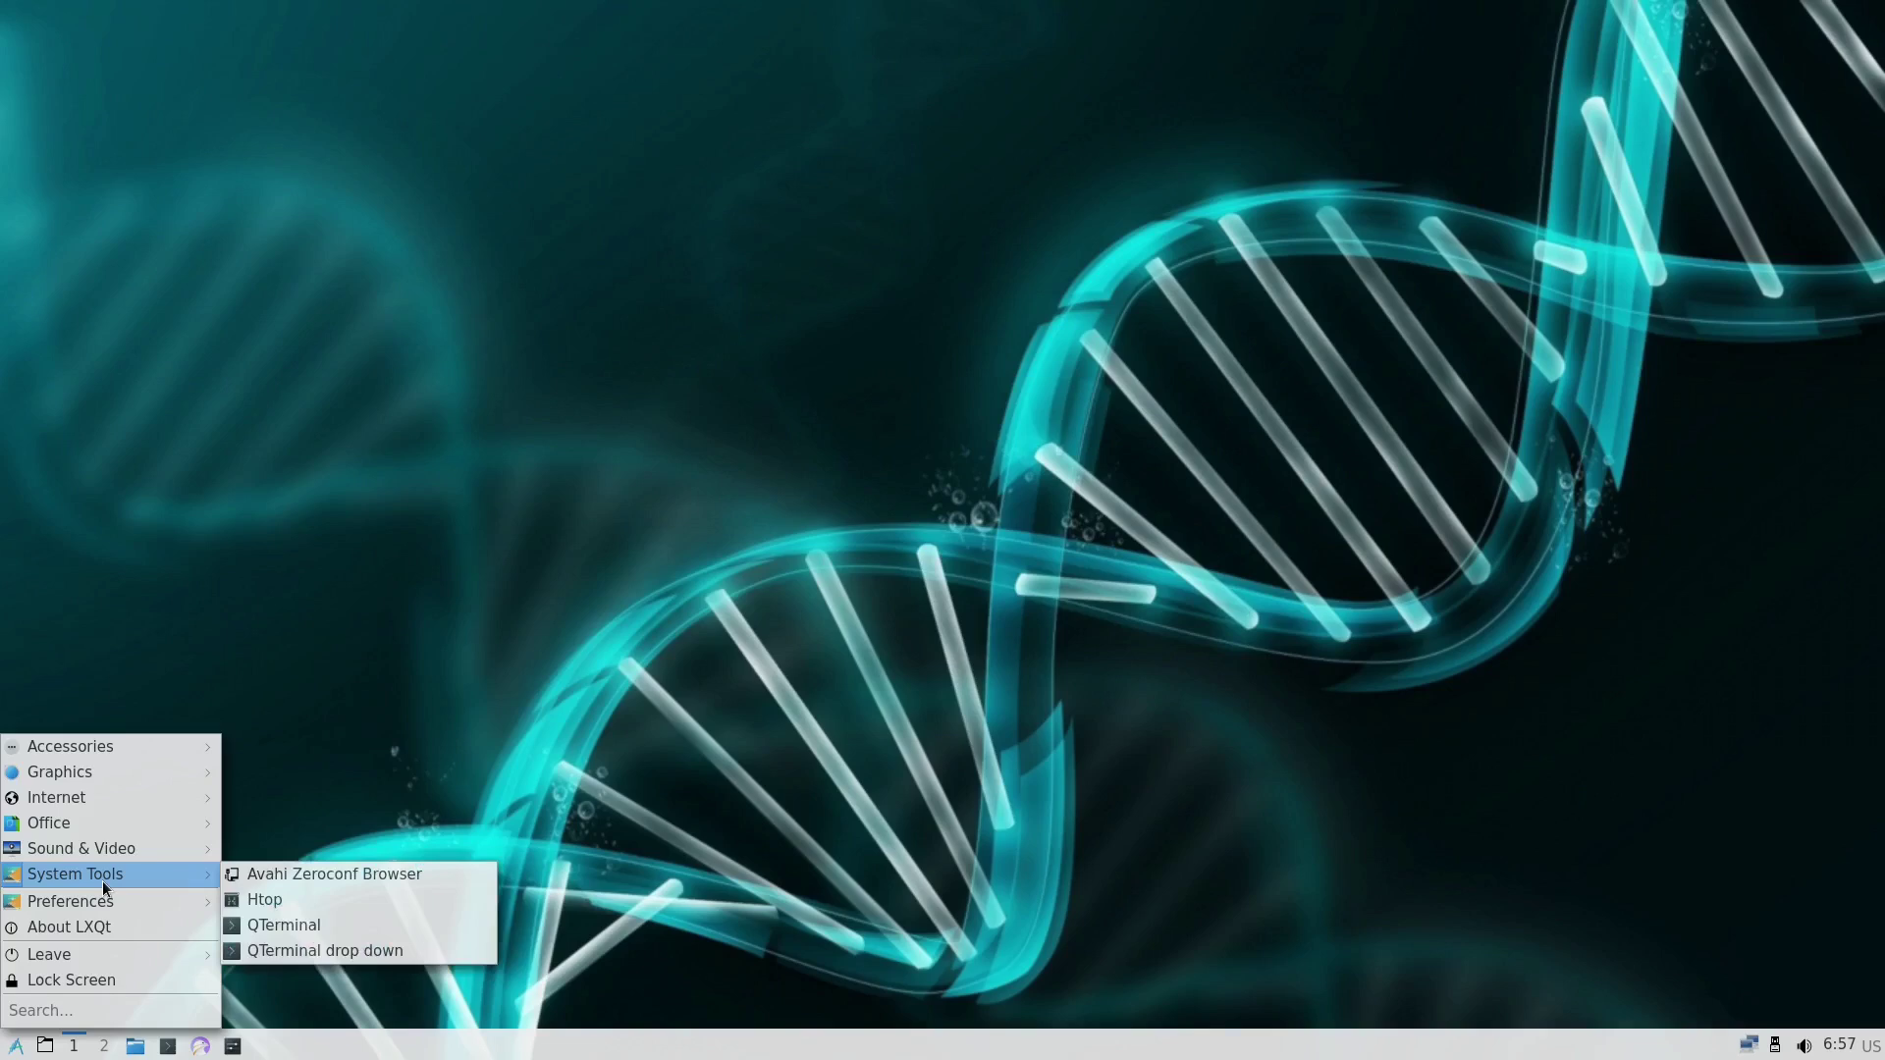
click(301, 901)
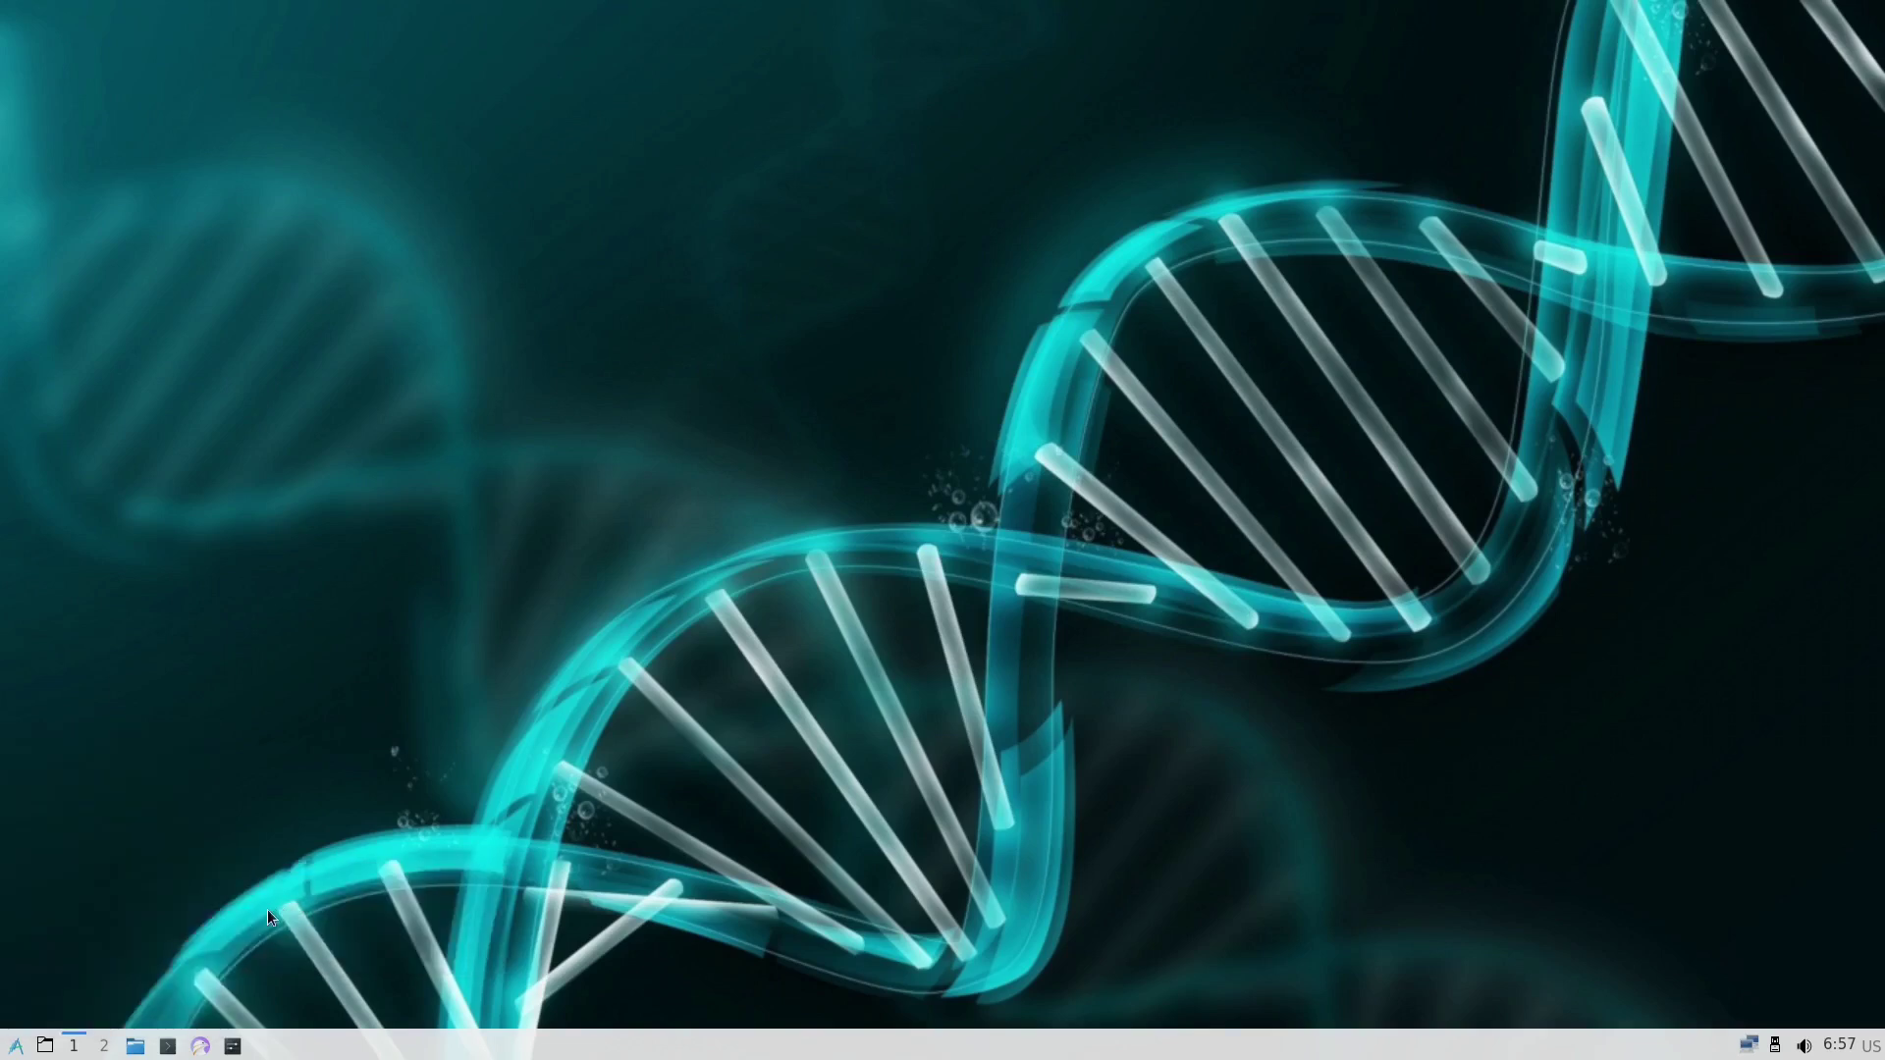
Look through the Preferences, LXQt settings and Internet application entries, and dismiss the list
click(15, 1051)
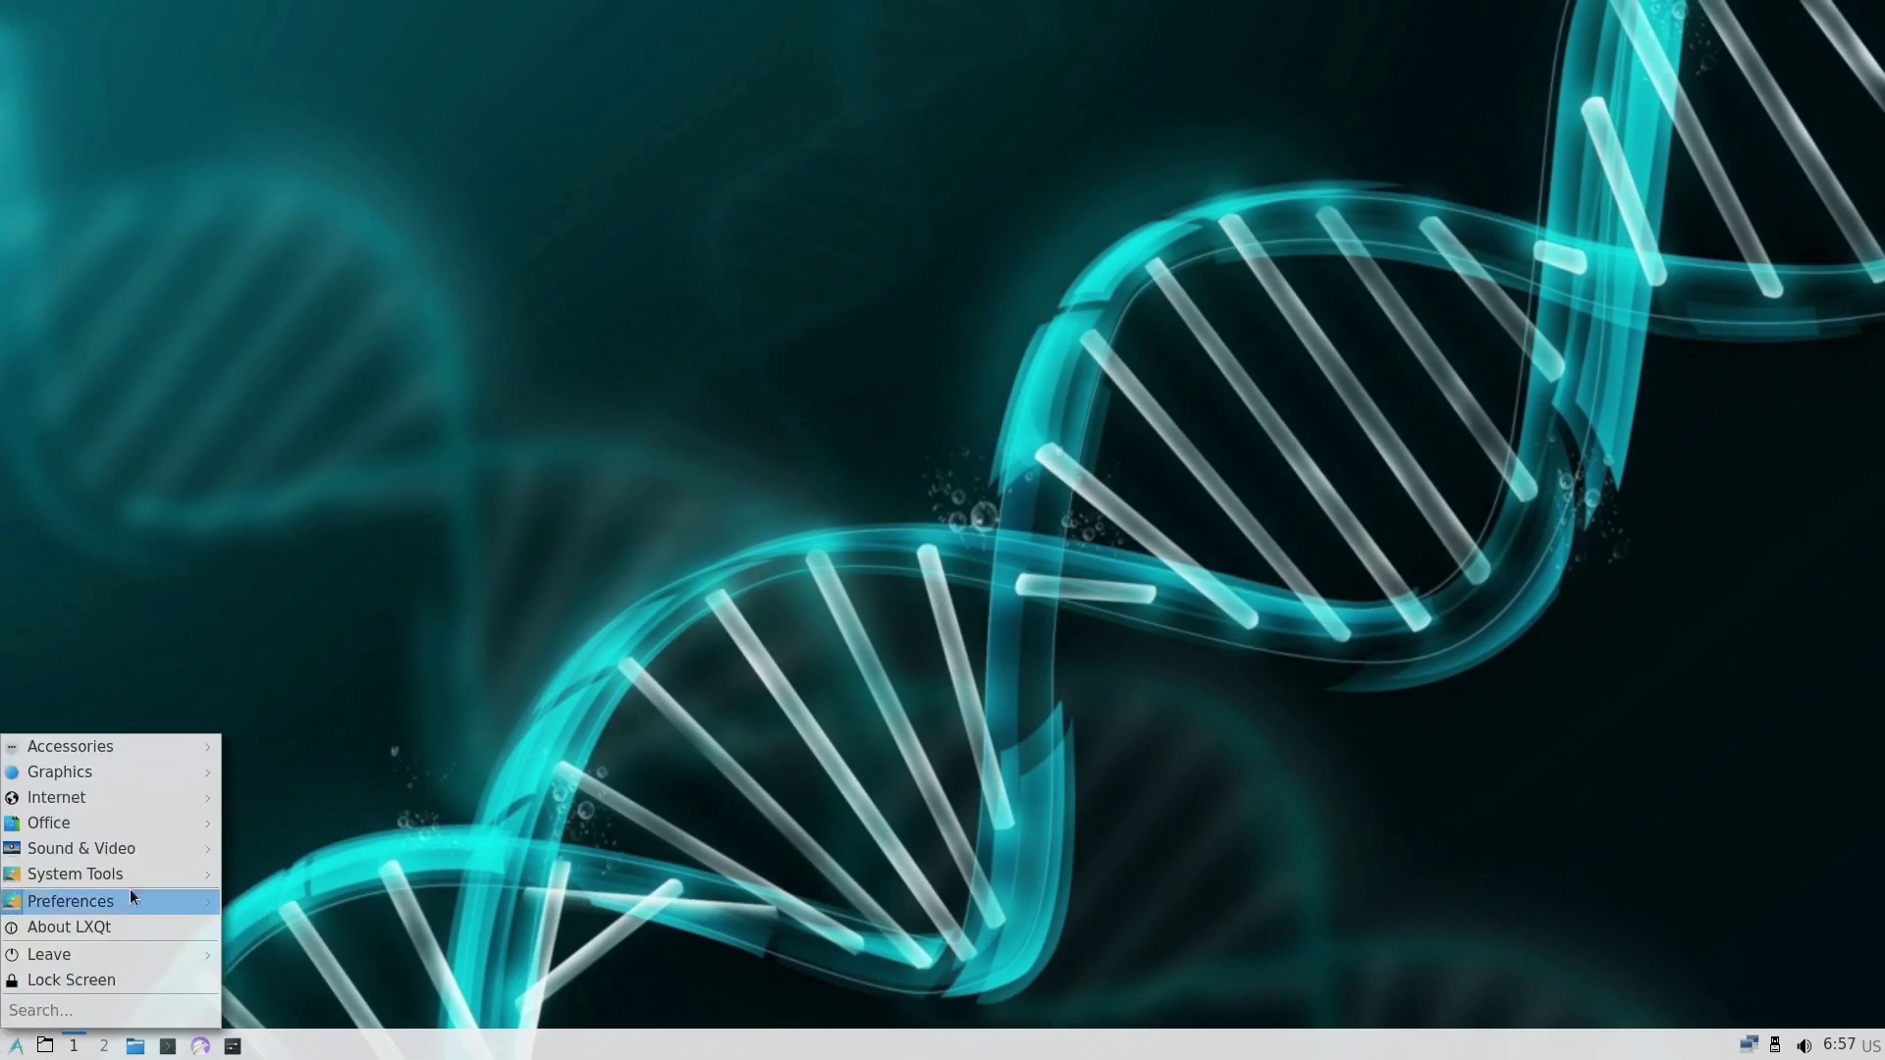
mouse_move(136, 884)
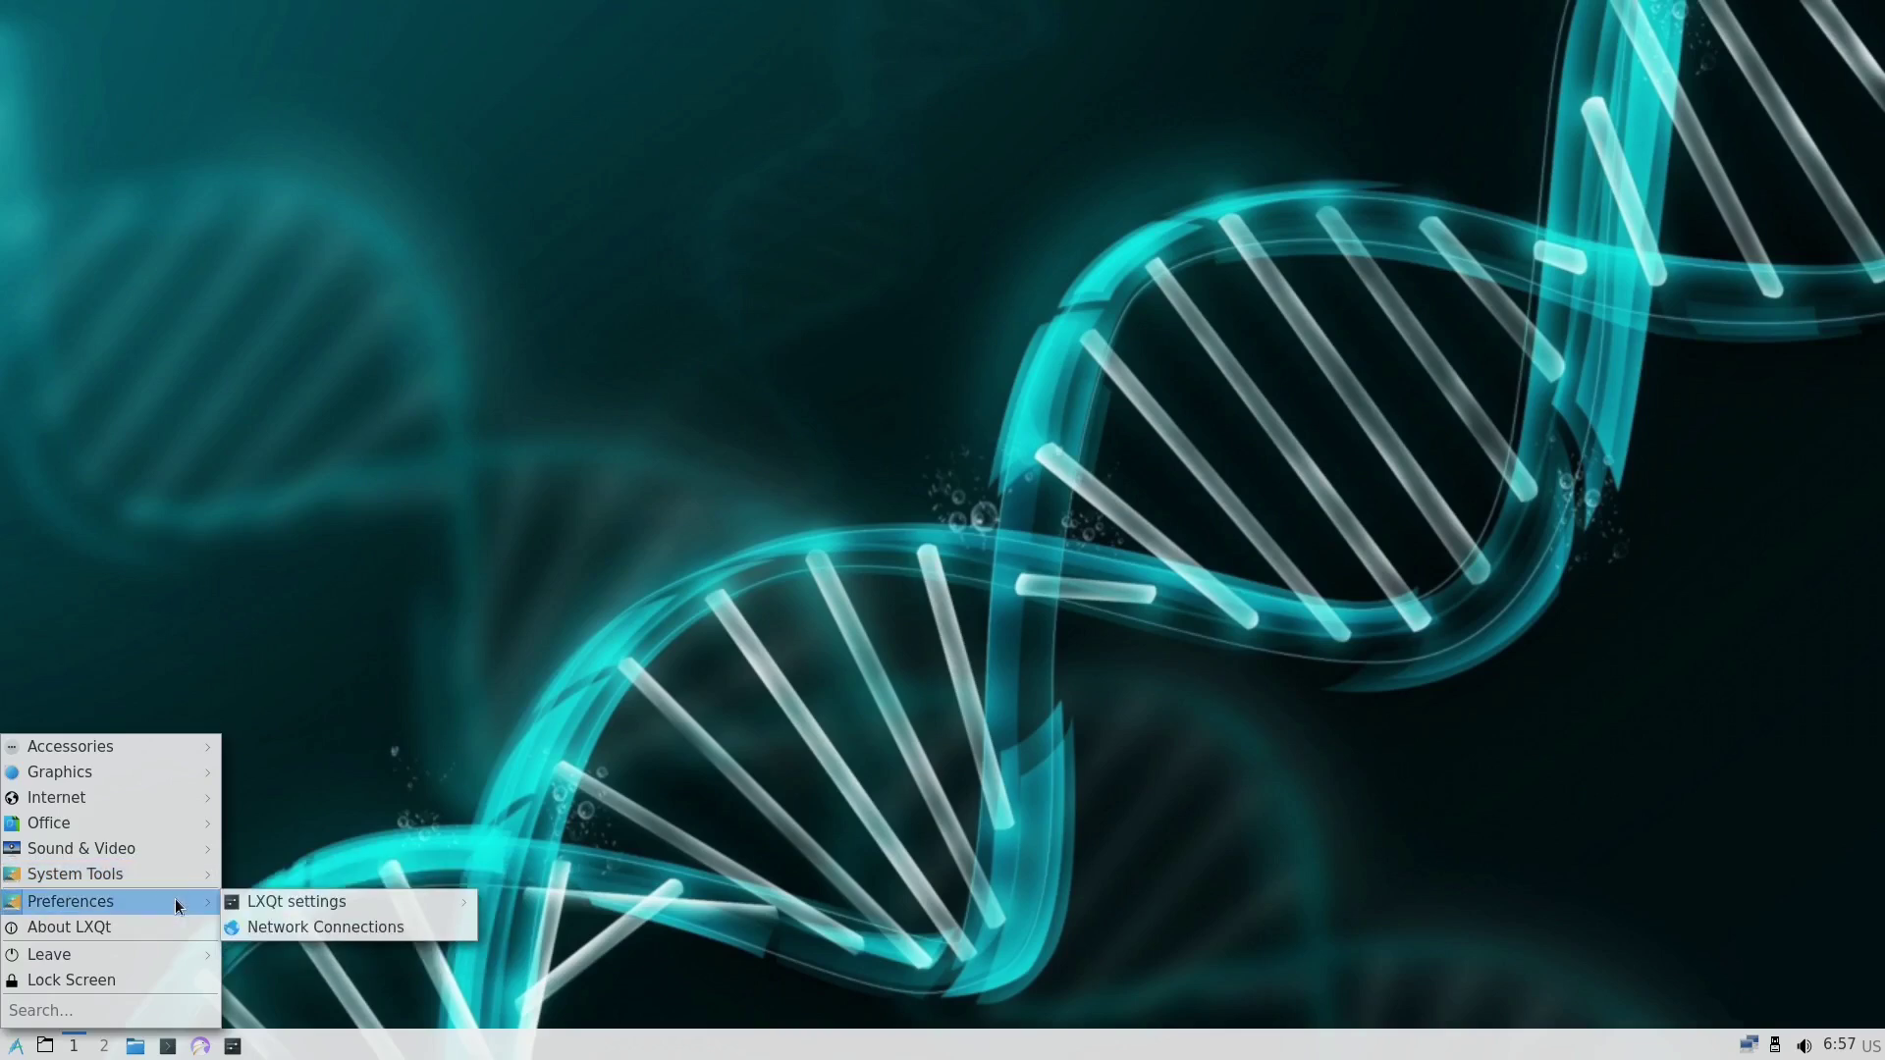
mouse_move(387, 903)
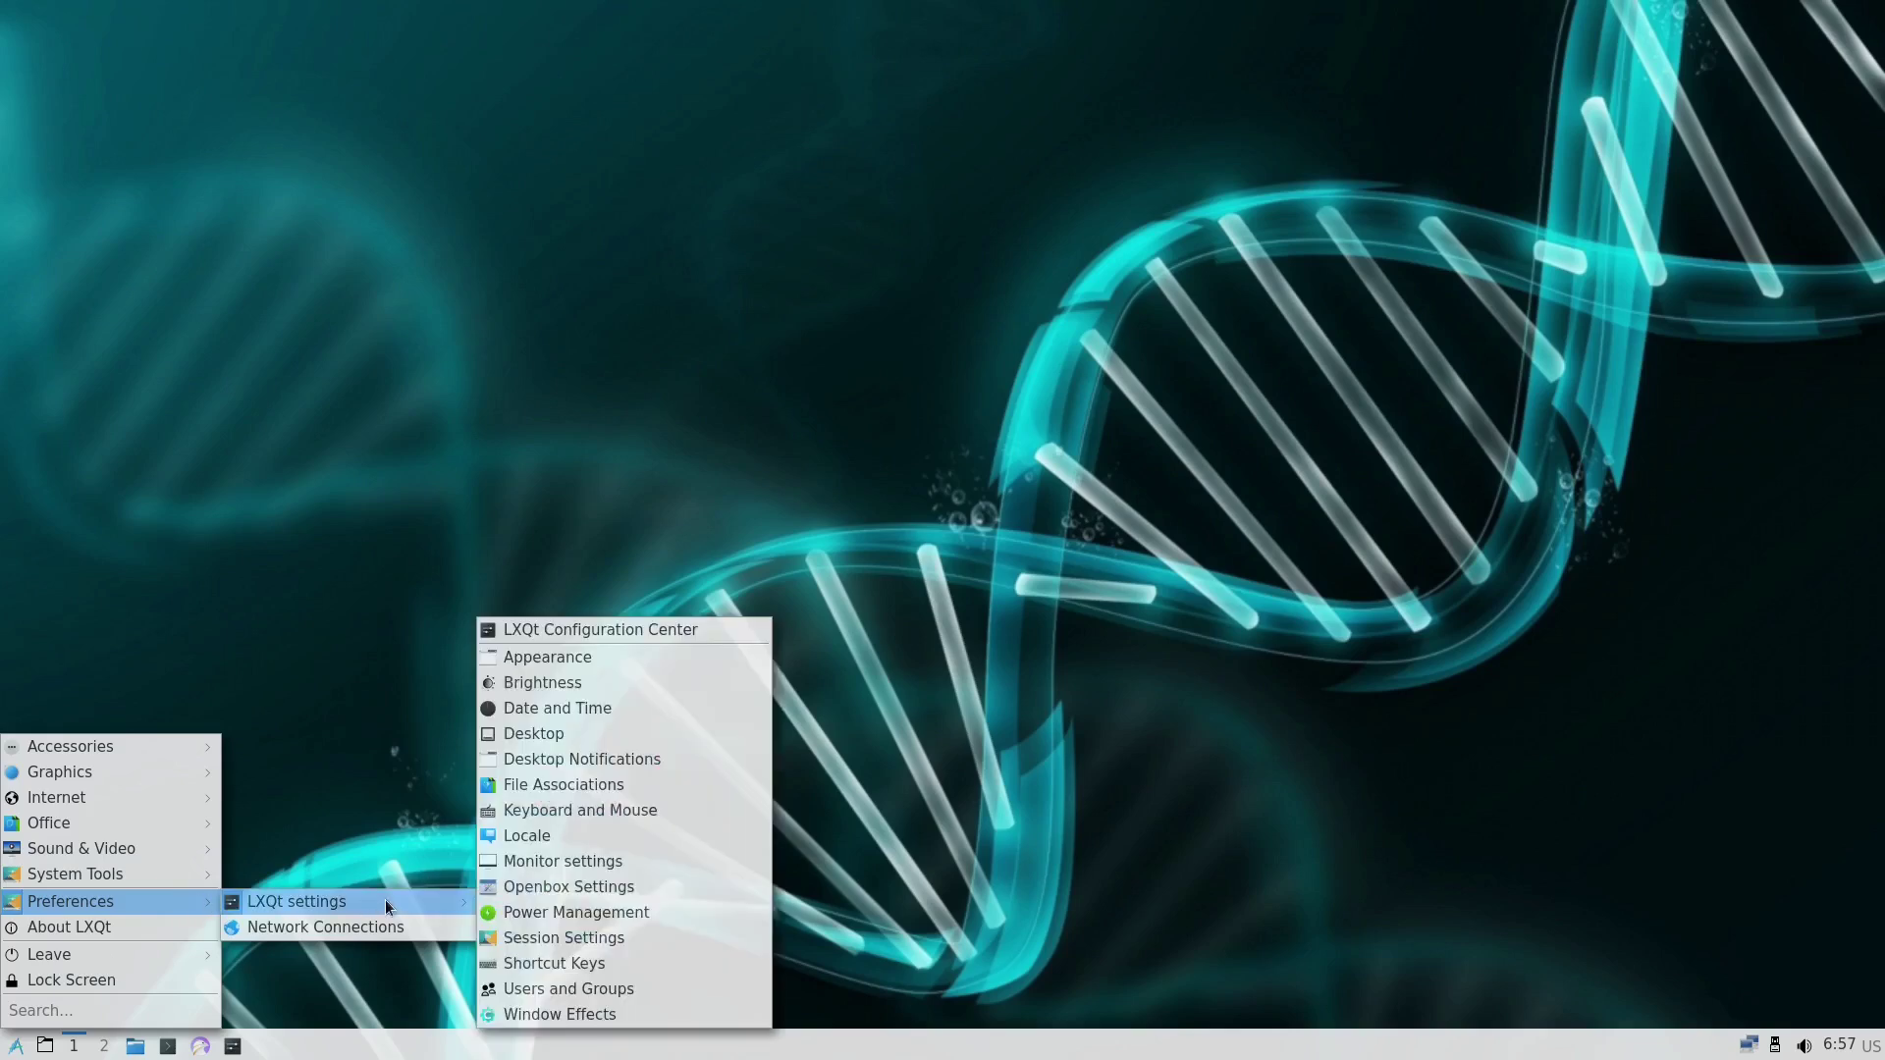
mouse_move(104, 951)
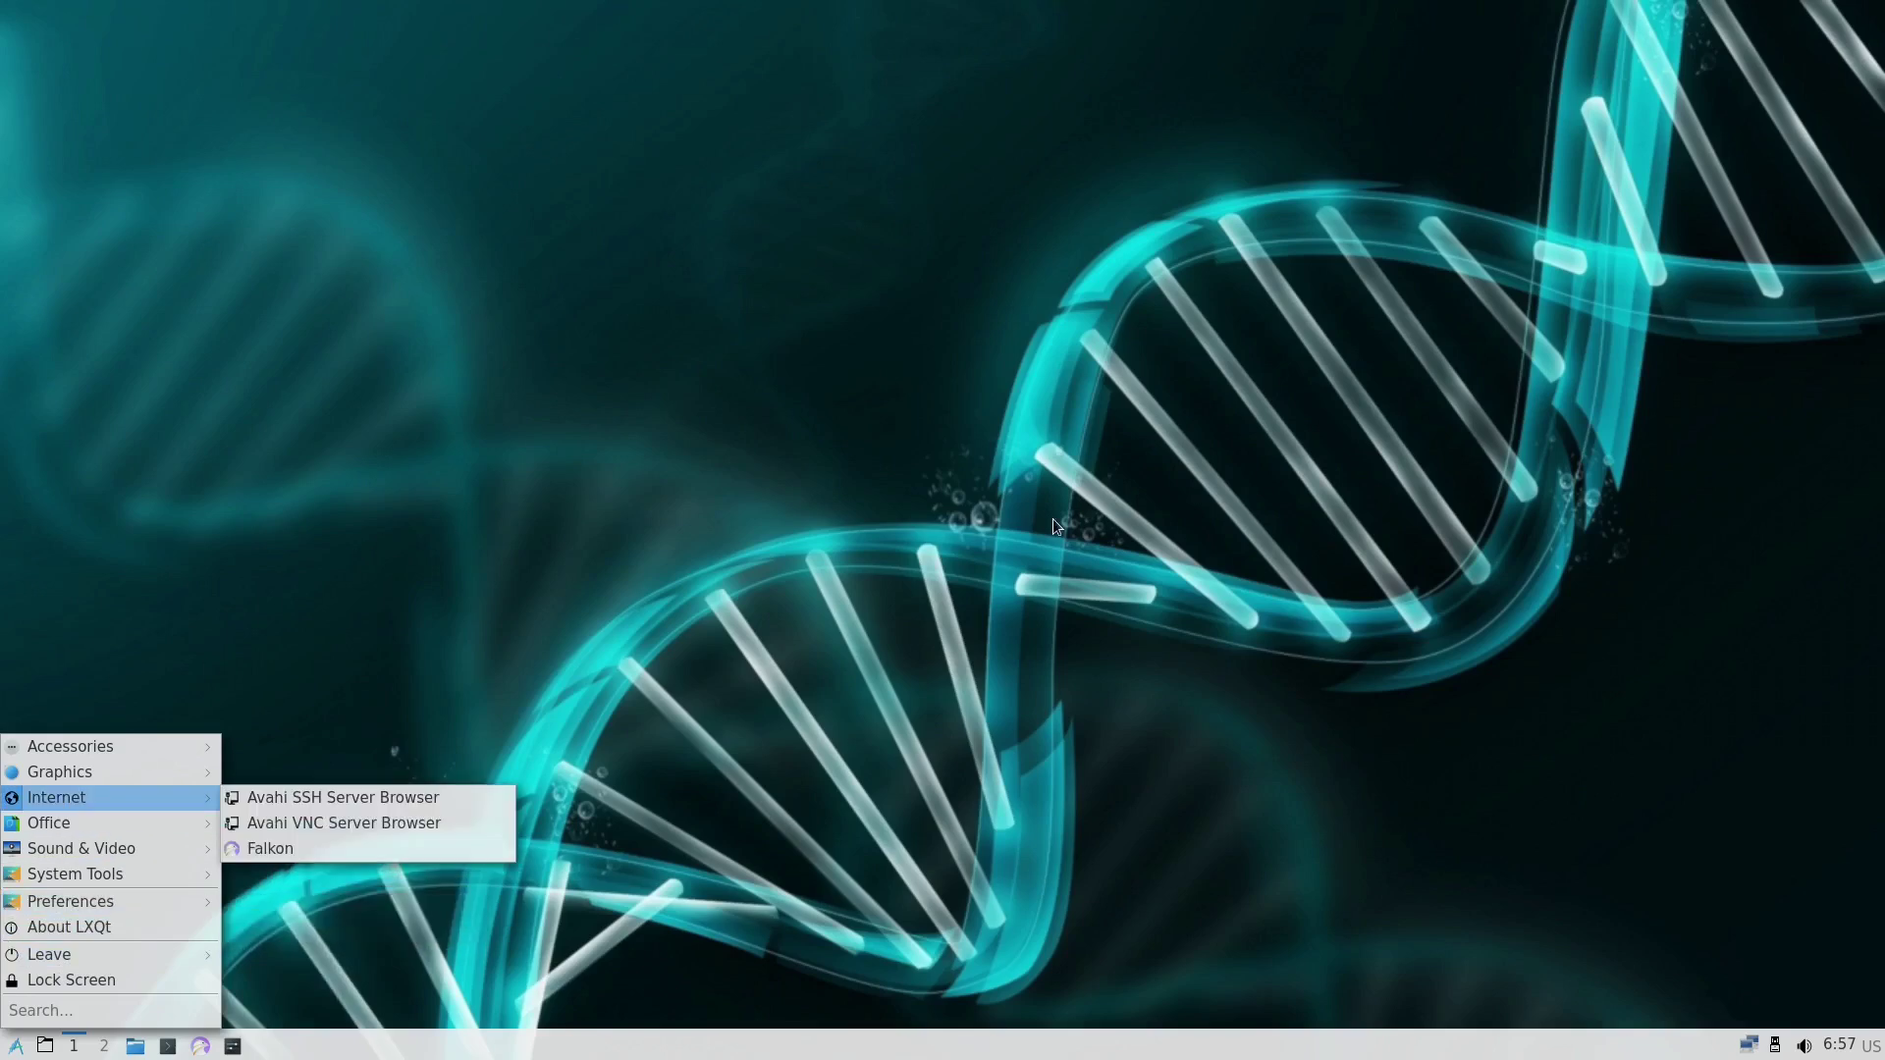
click(1001, 523)
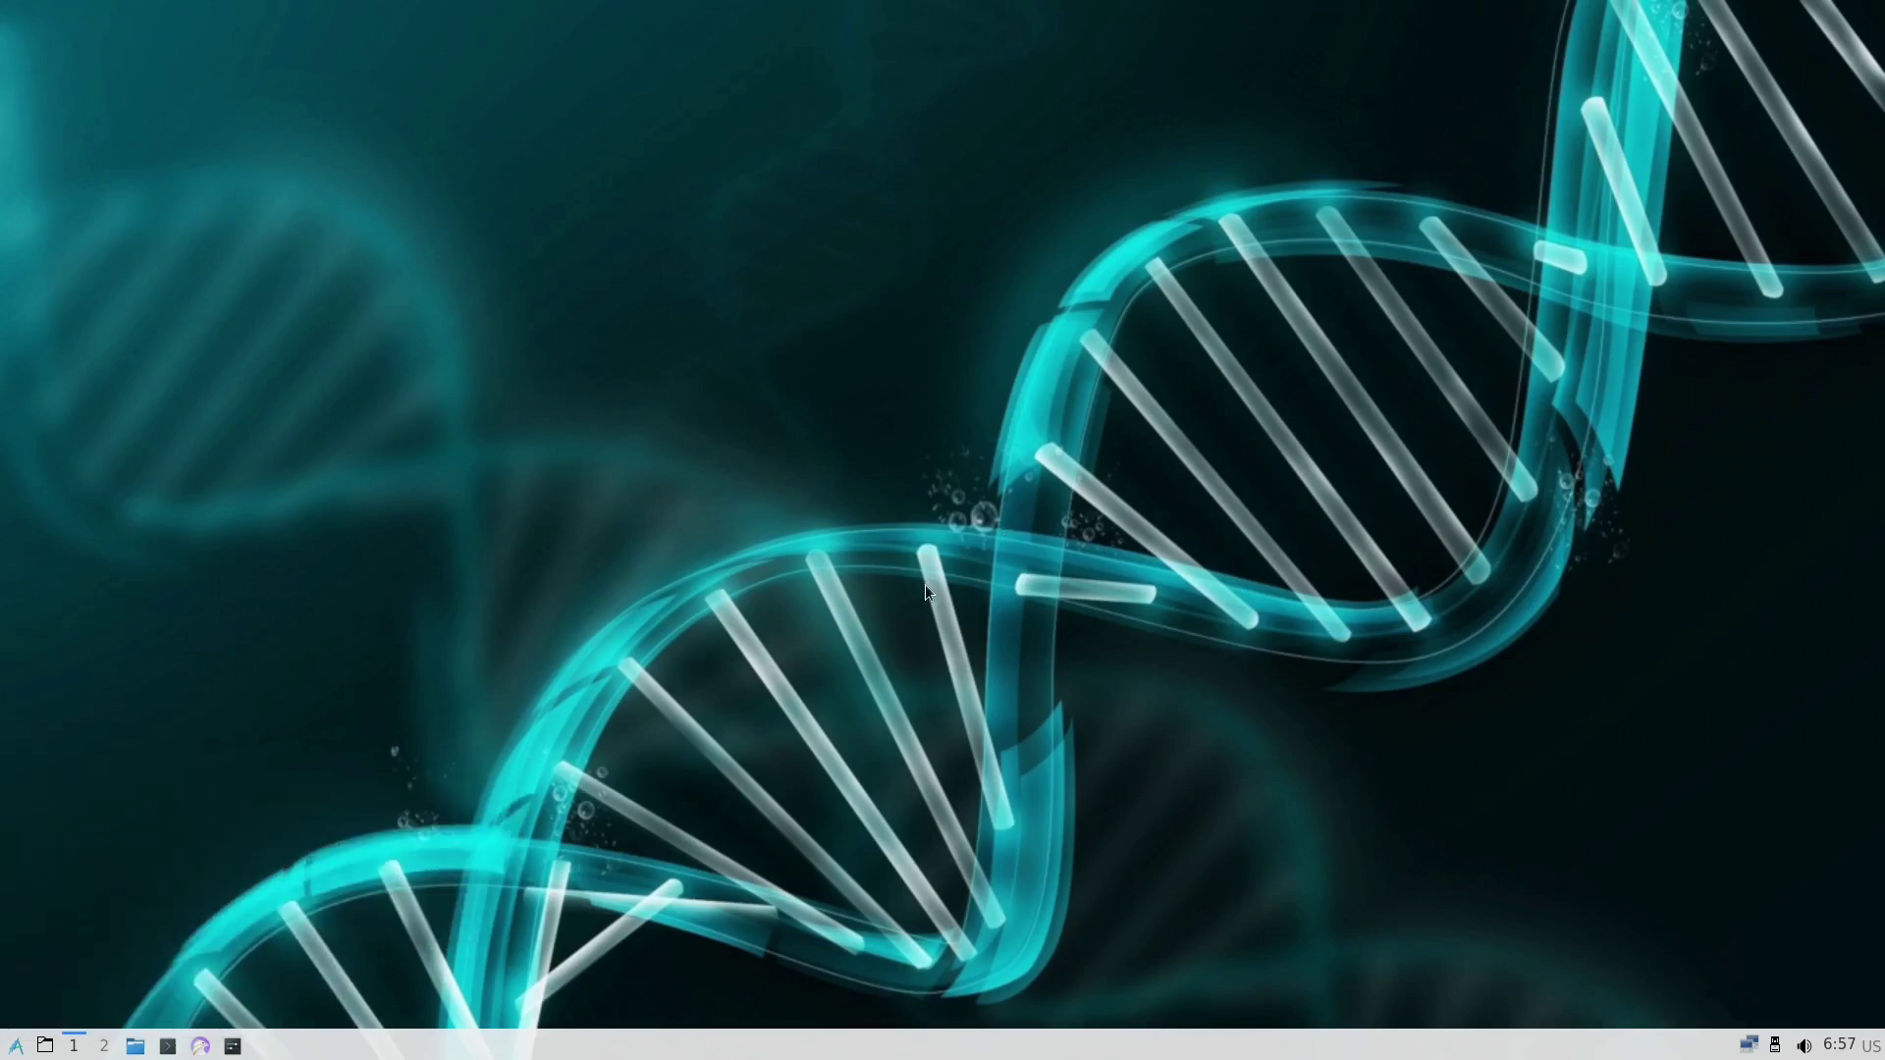